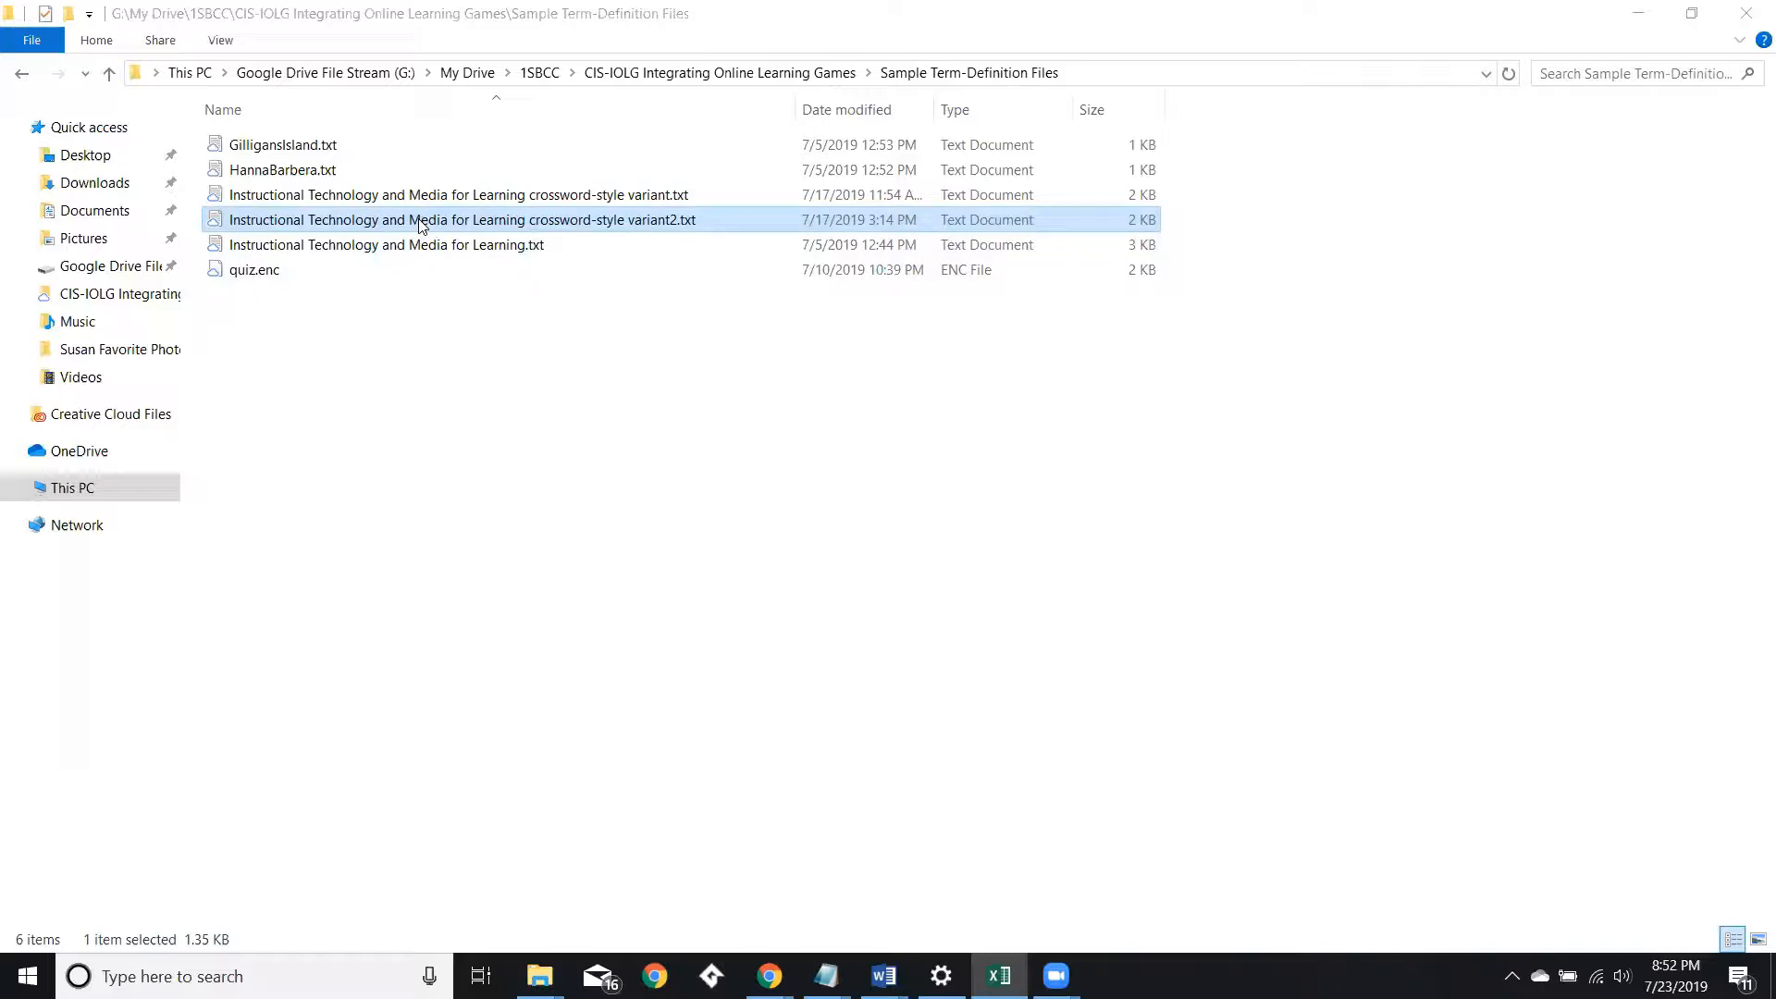
Open the crossword-style variant2 text file in Notepad, select all its term-definition text, and close Notepad.
{"action": "double_click", "coordinate": [419, 220]}
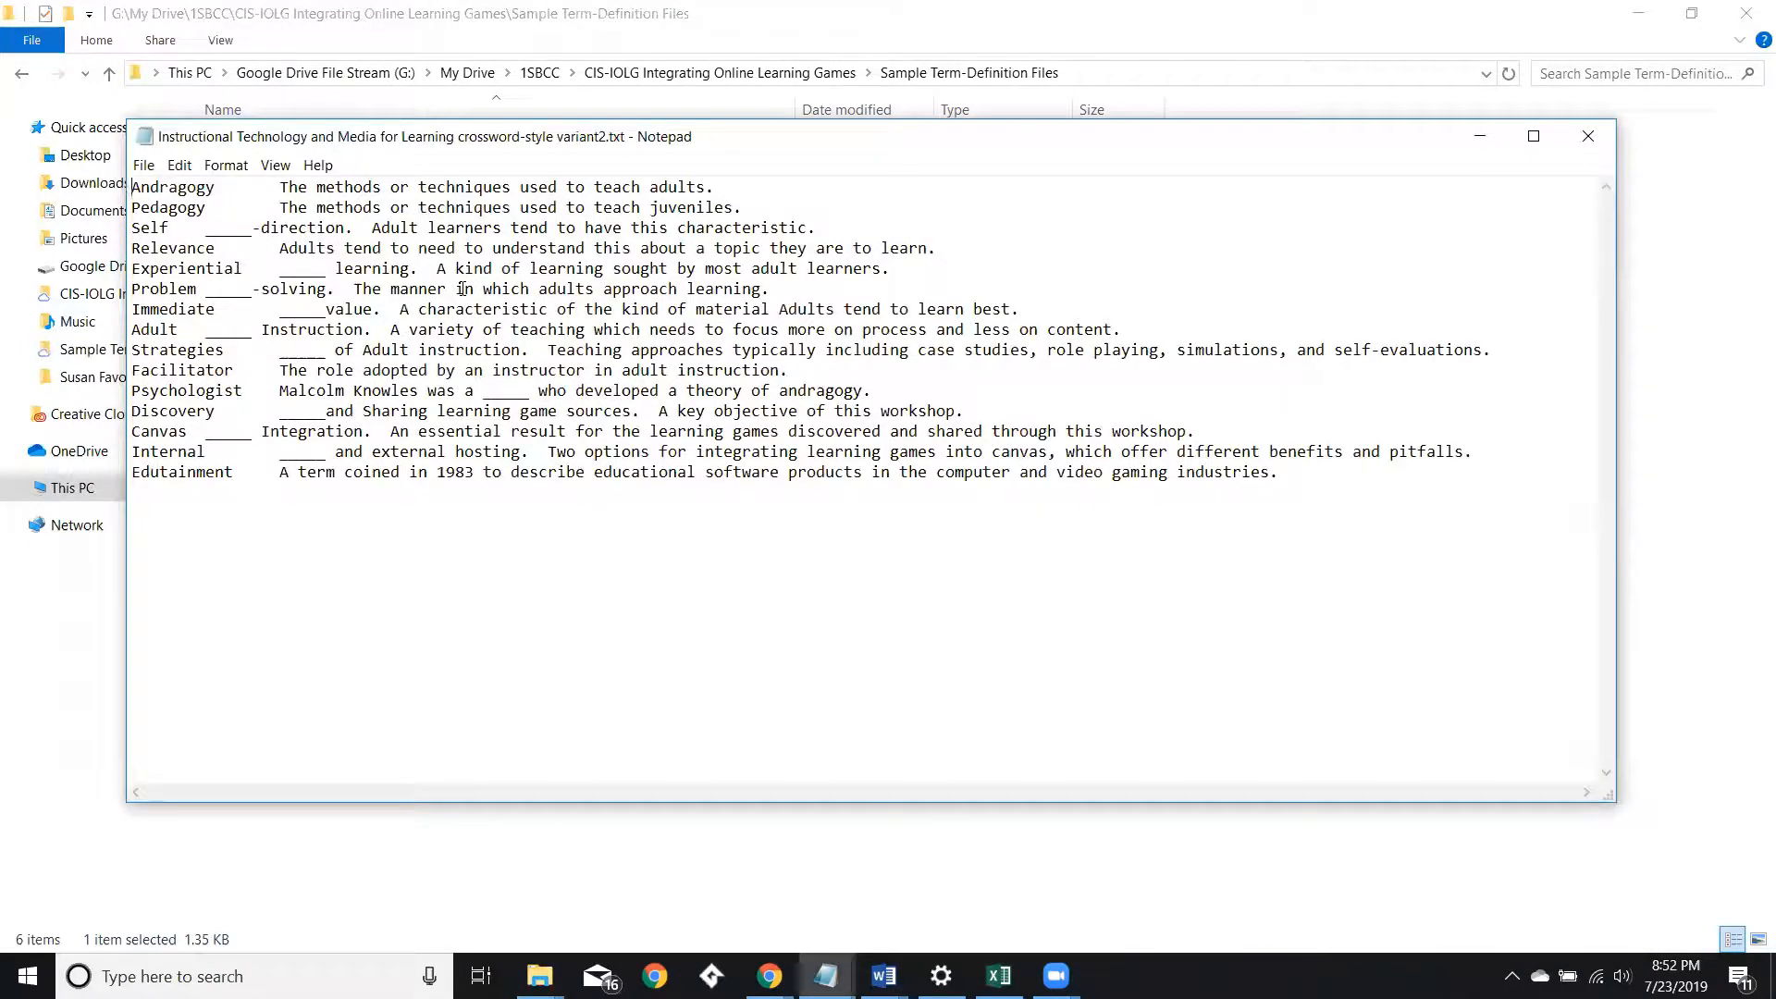
{"action": "key", "text": "ctrl+a"}
{"action": "key", "text": "ctrl+c"}
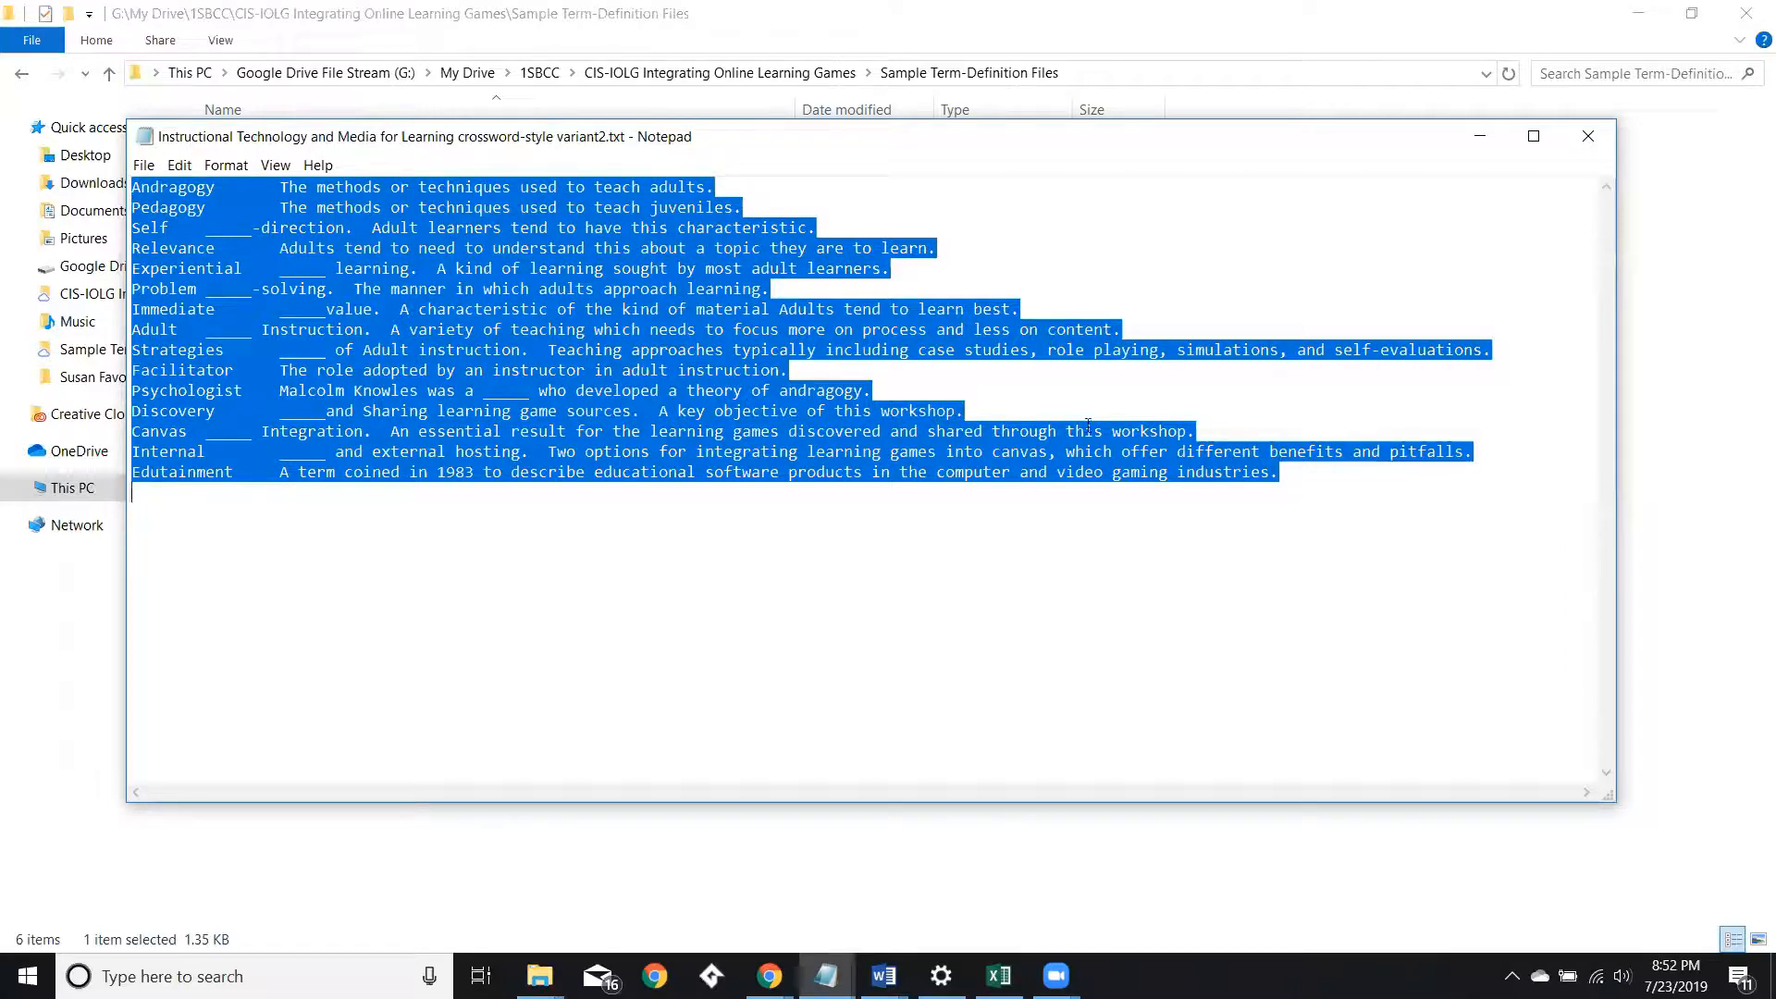
{"action": "left_click", "coordinate": [1587, 135]}
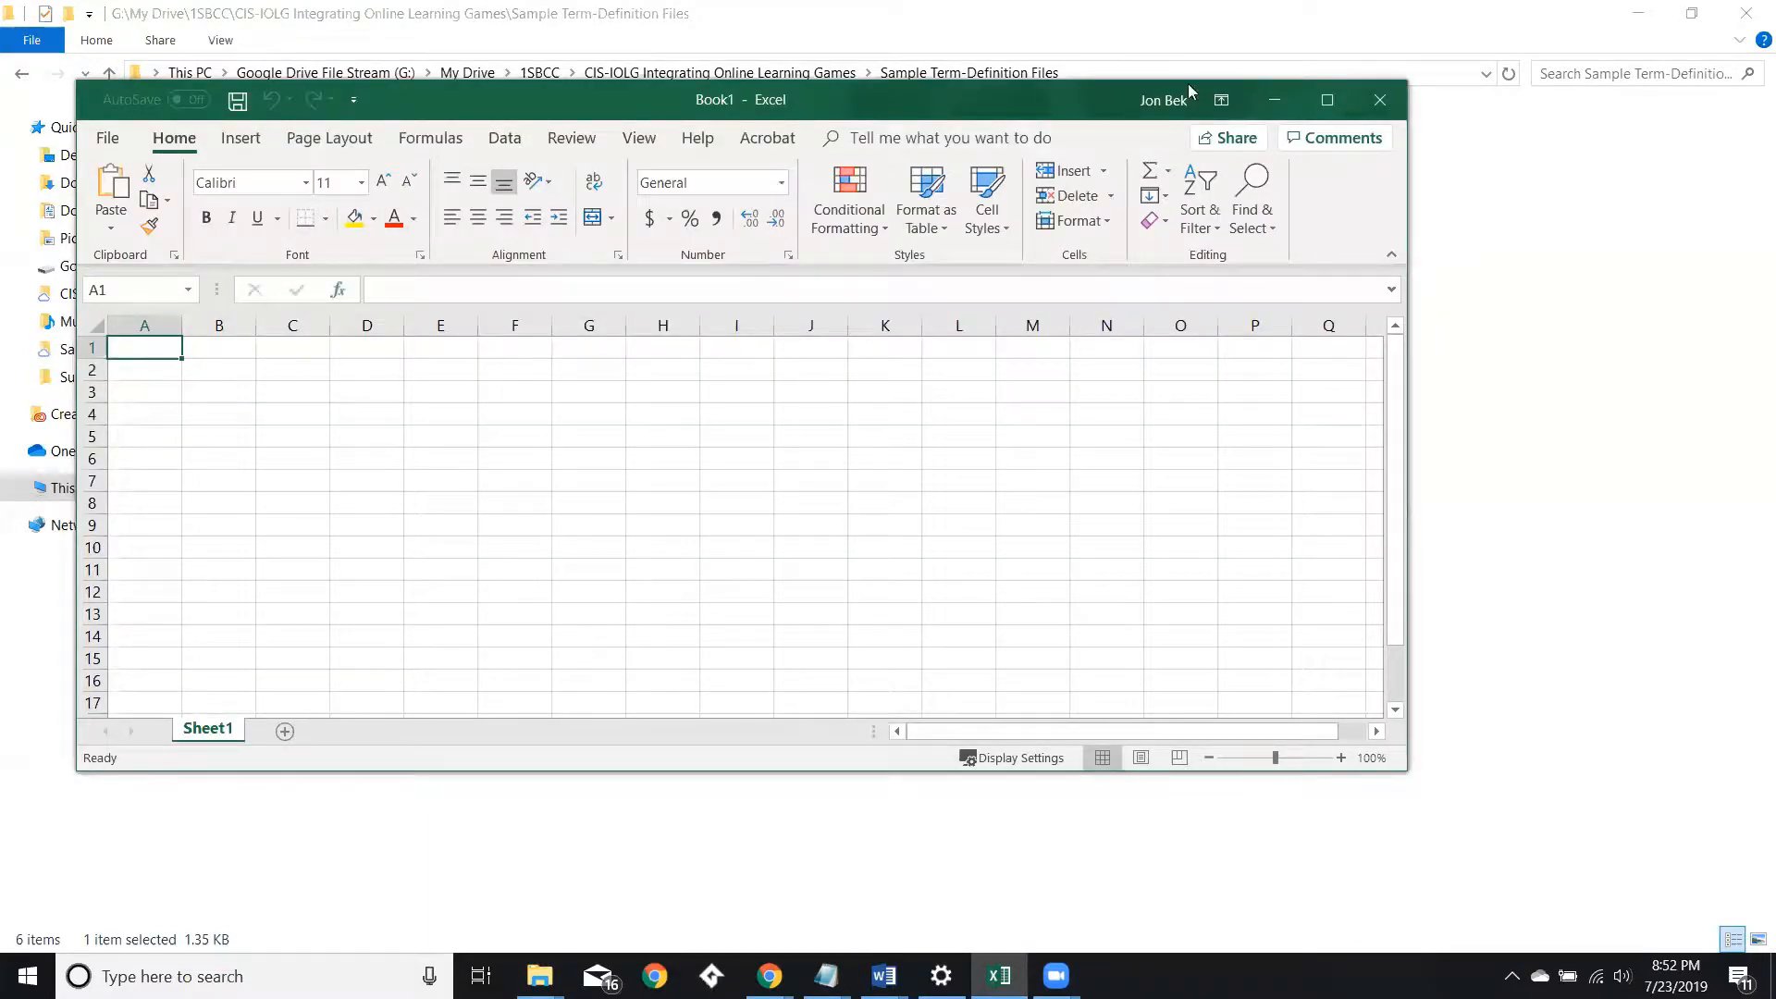
Paste the copied term-definition text into the blank worksheet at A1 and autofit column A to the terms.
{"action": "left_click", "coordinate": [1326, 99]}
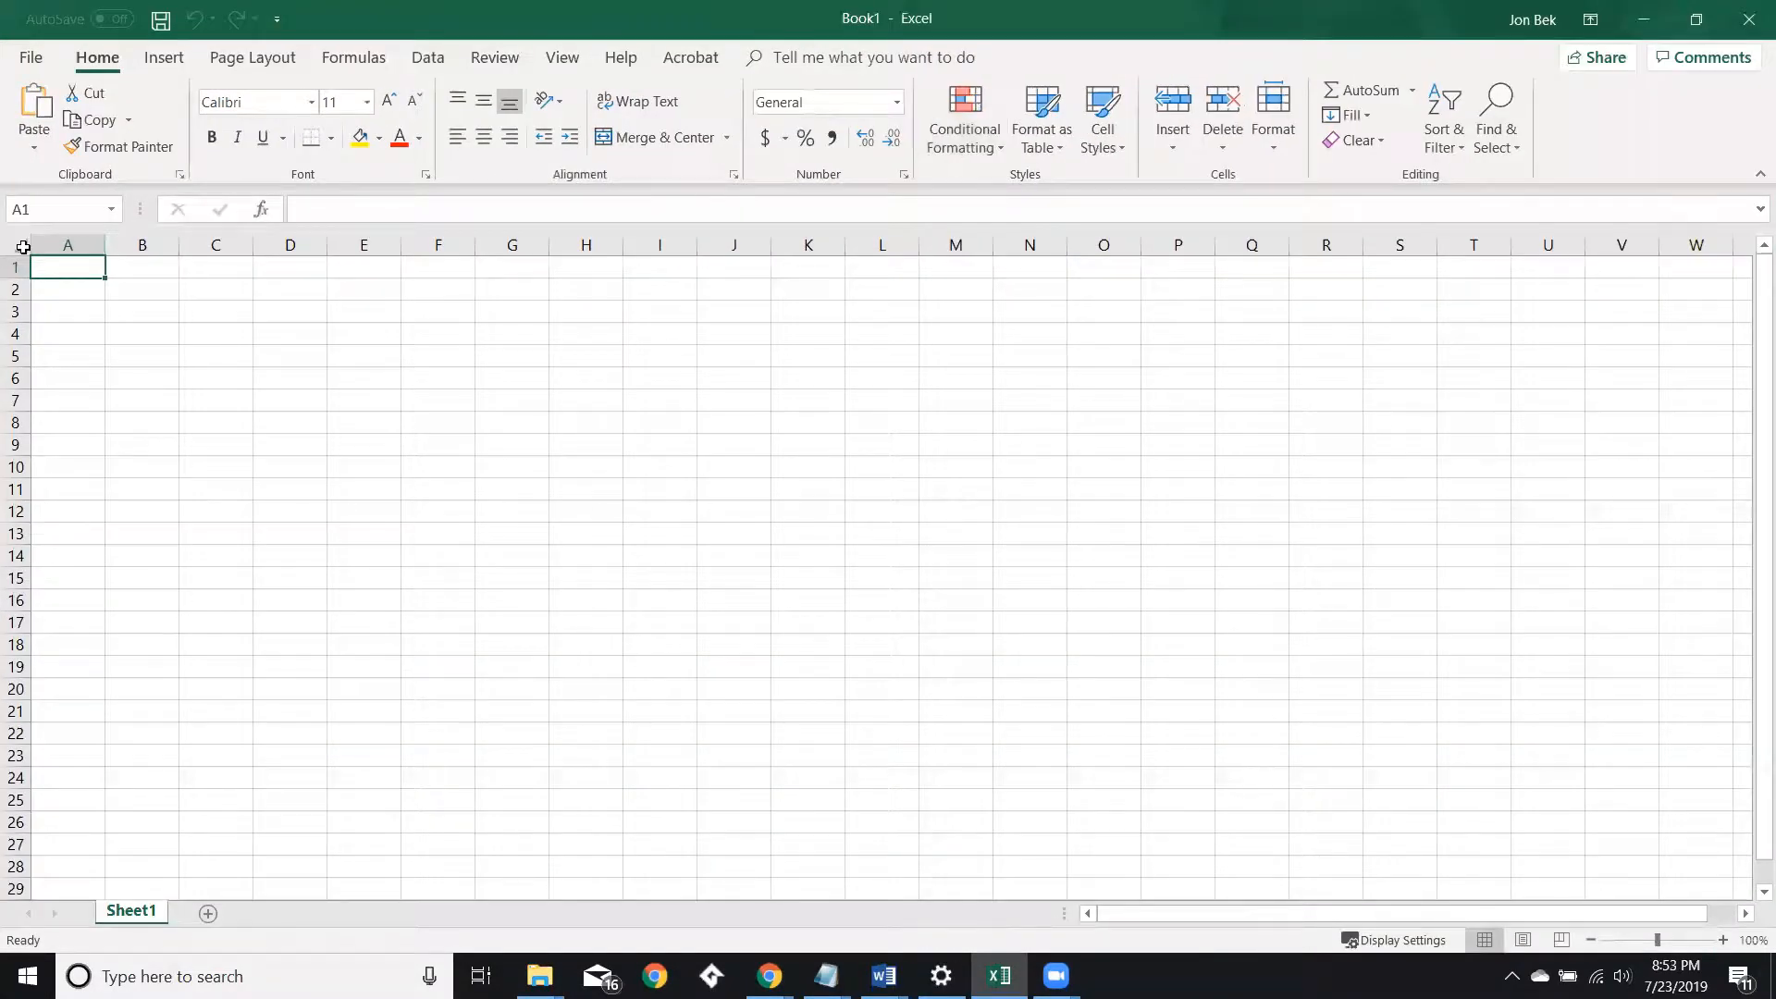
{"action": "left_click", "coordinate": [23, 247]}
{"action": "key", "text": "ctrl+v"}
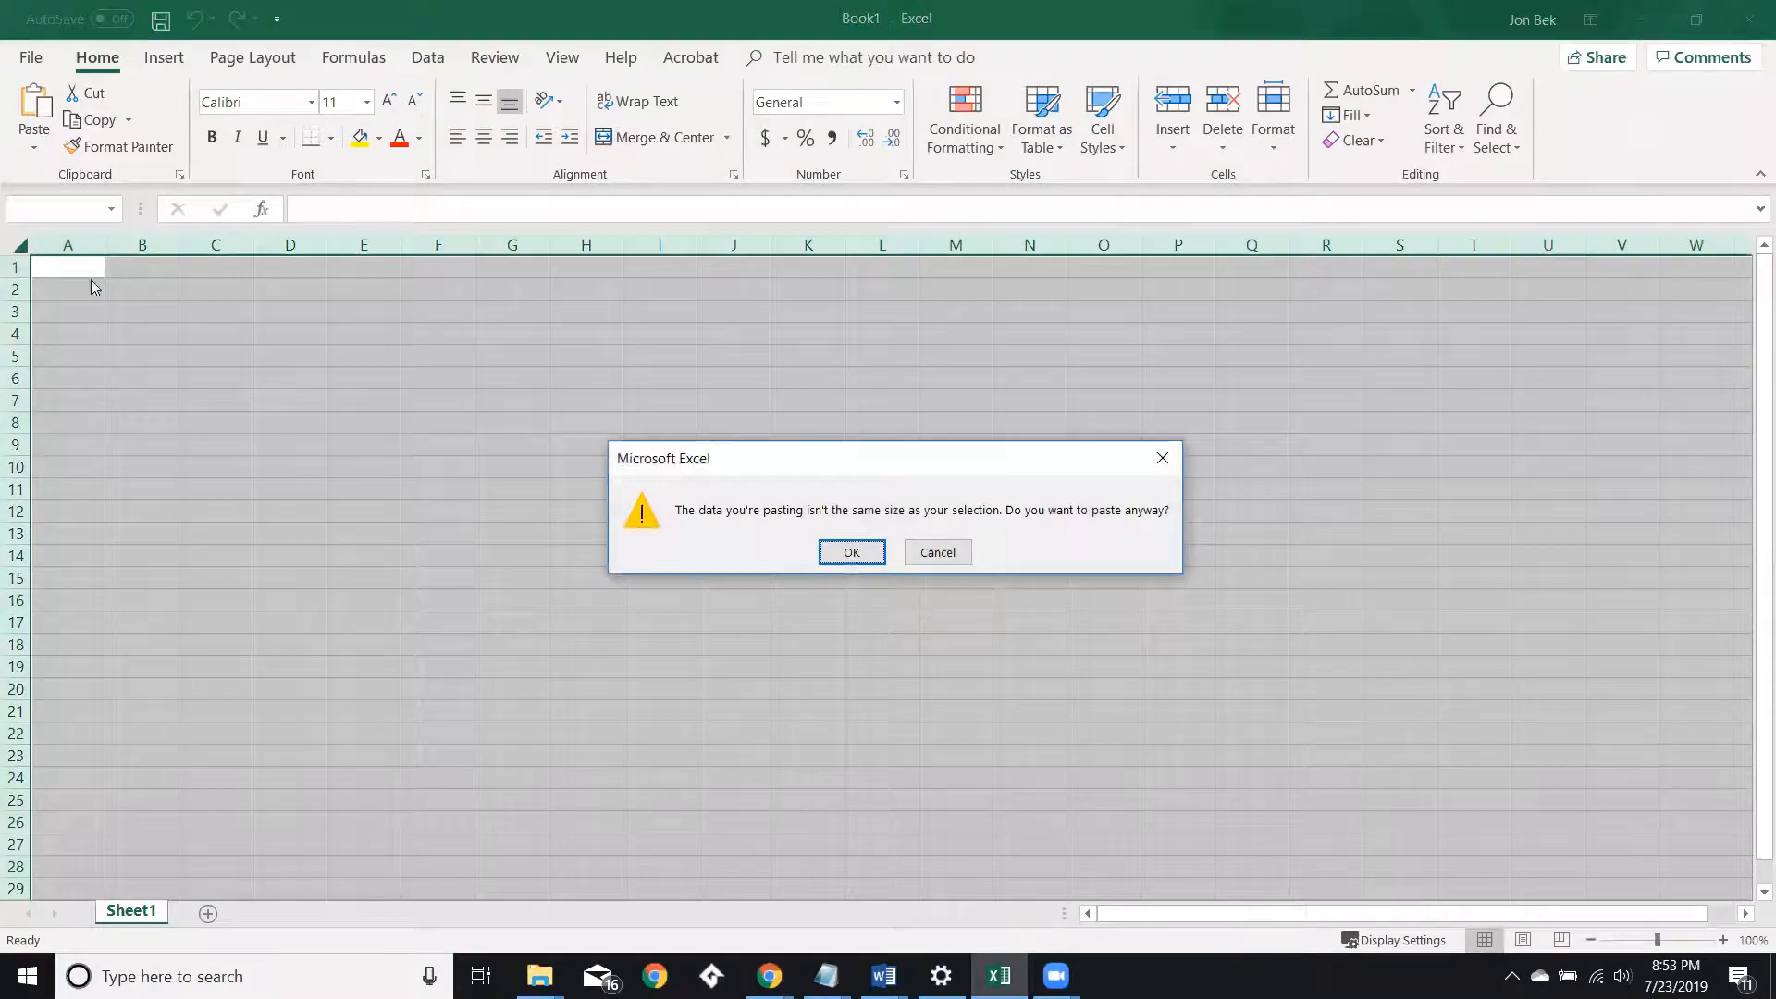
{"action": "left_click", "coordinate": [848, 551]}
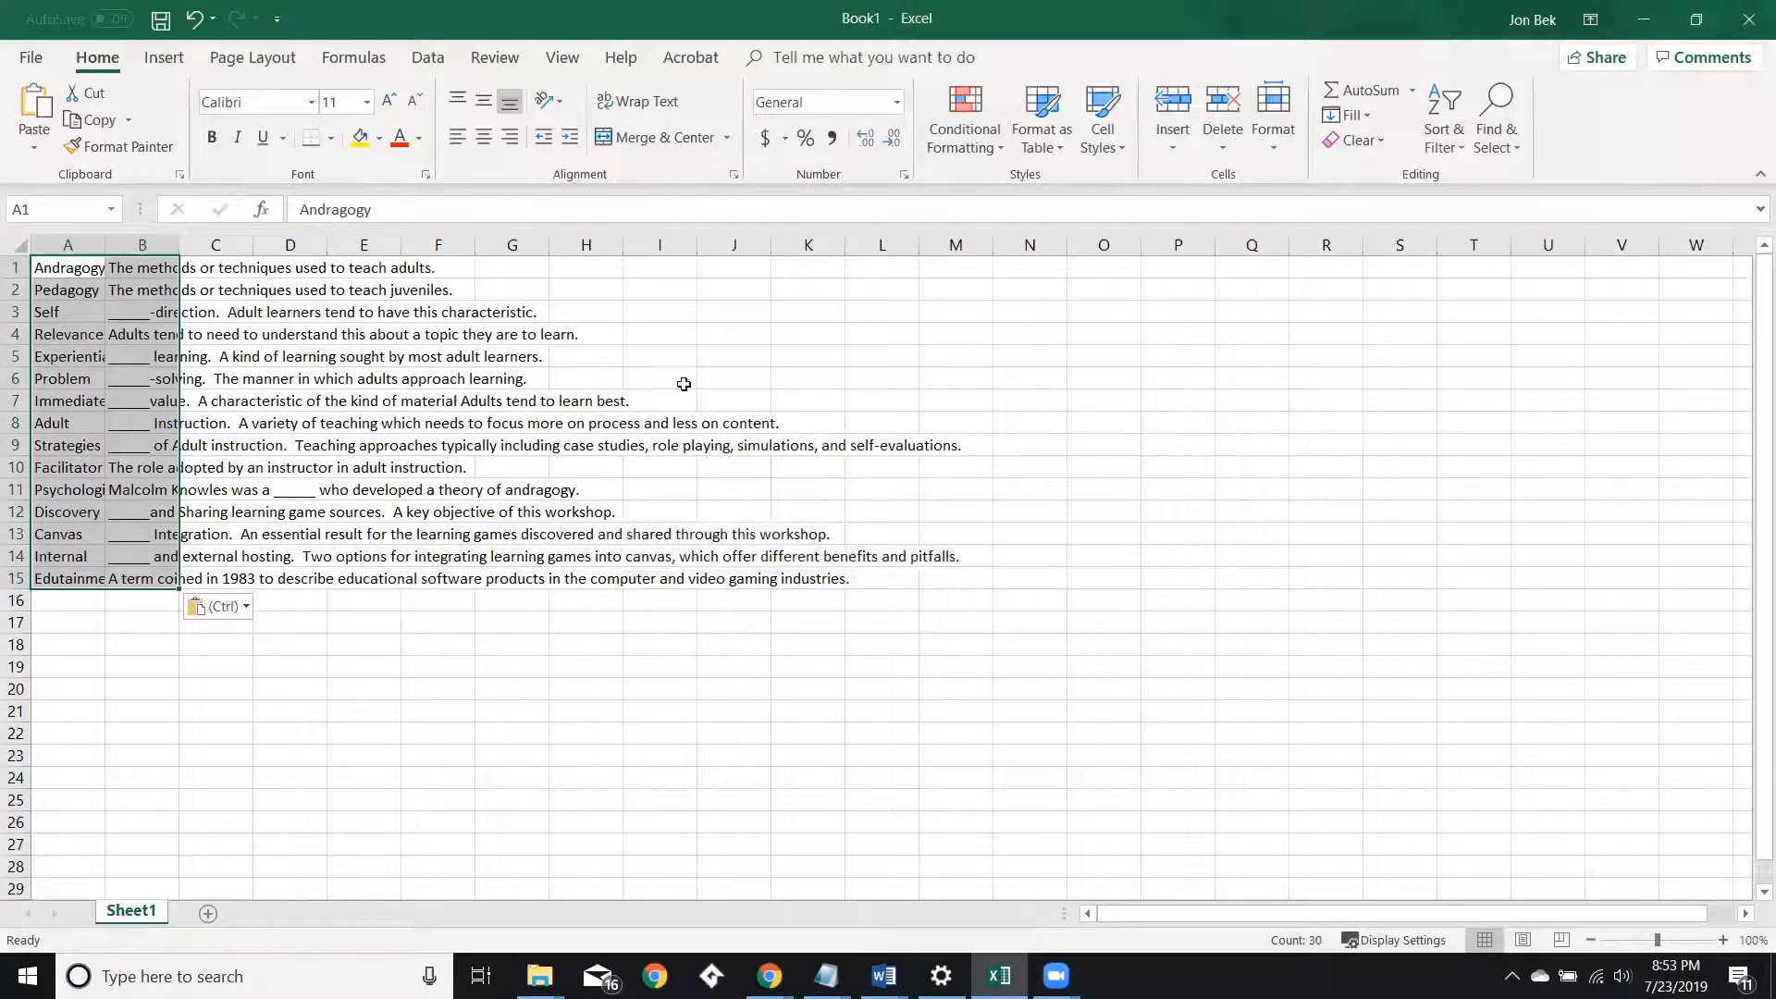
{"action": "double_click", "coordinate": [102, 240]}
{"action": "left_click", "coordinate": [245, 582]}
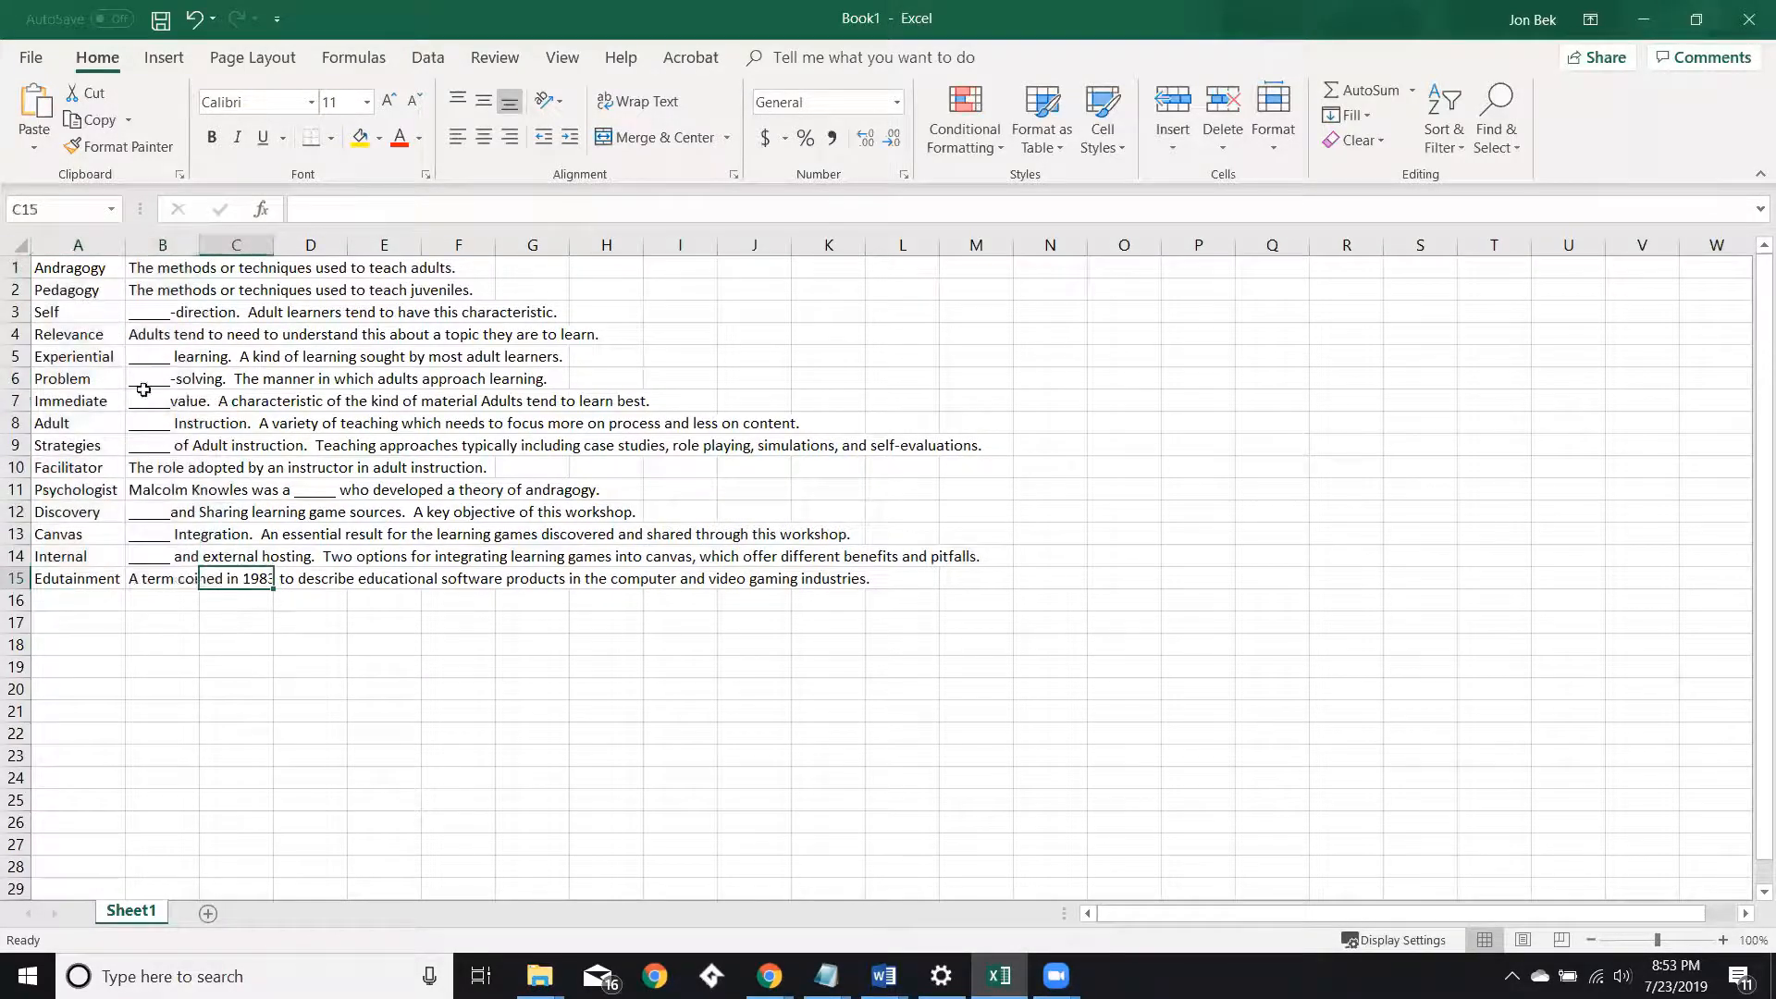
Select the list of terms in cells A1 through A15.
{"action": "left_click_drag", "start_coordinate": [82, 272], "coordinate": [75, 572]}
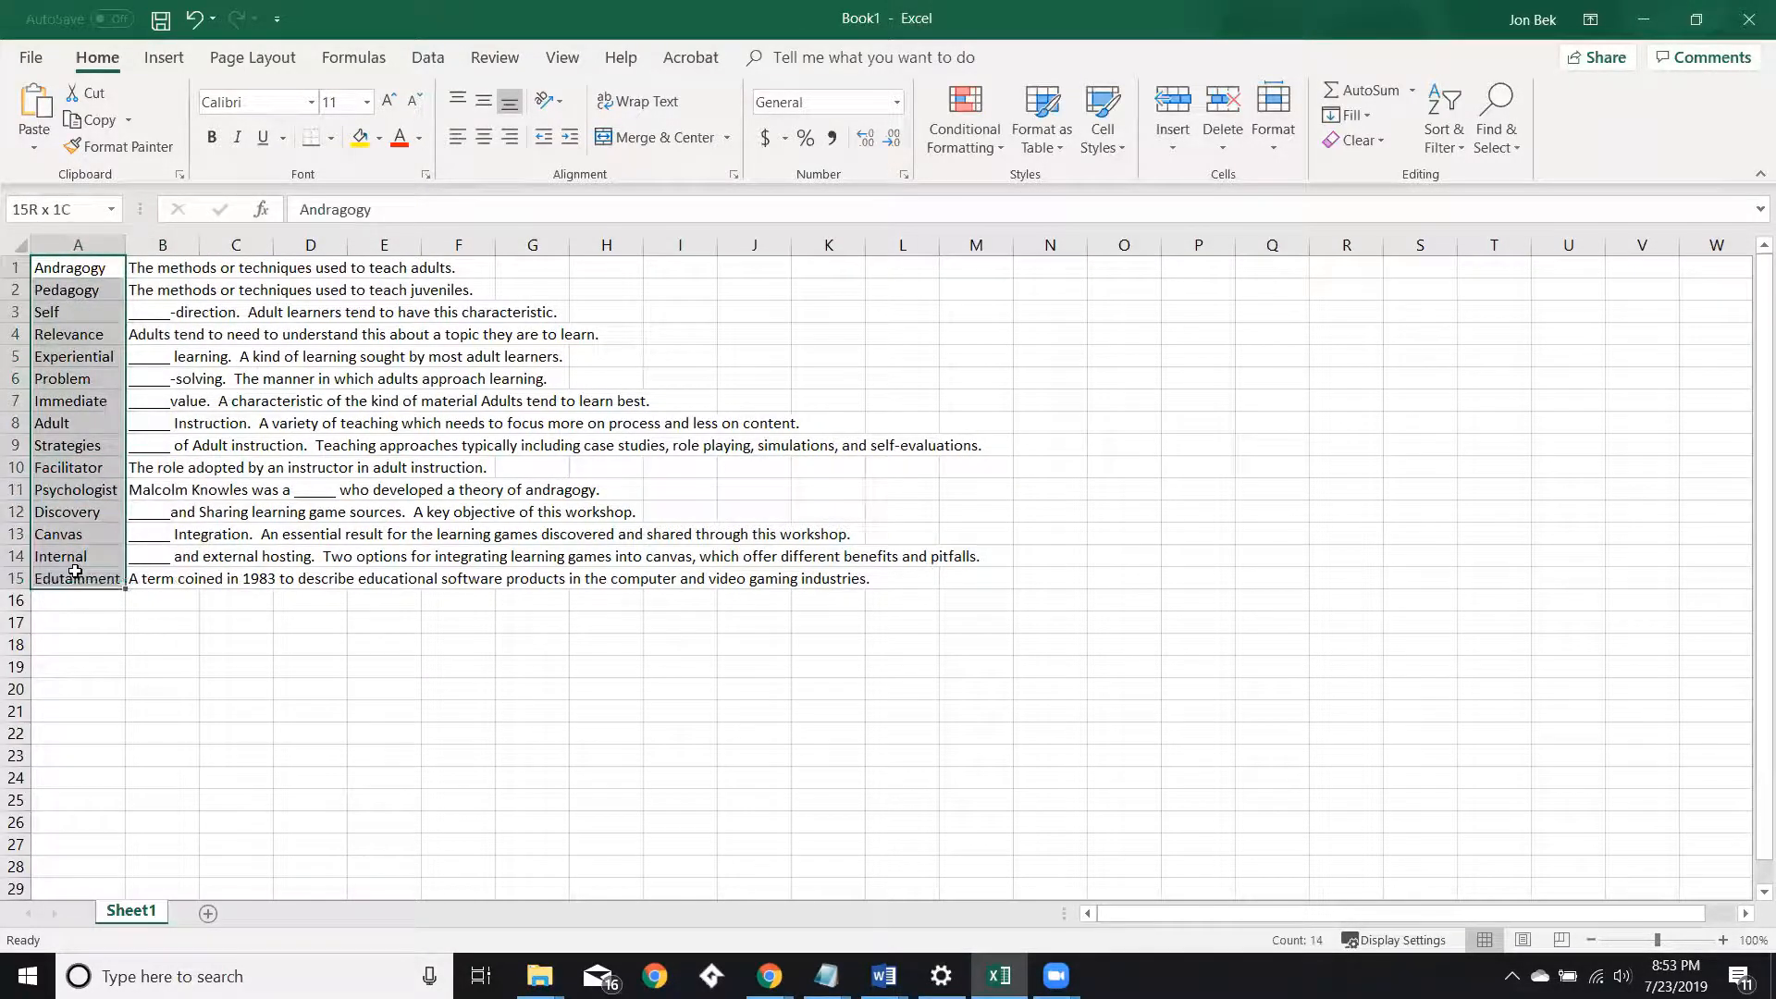
{"action": "left_click_drag", "start_coordinate": [159, 268], "coordinate": [165, 578]}
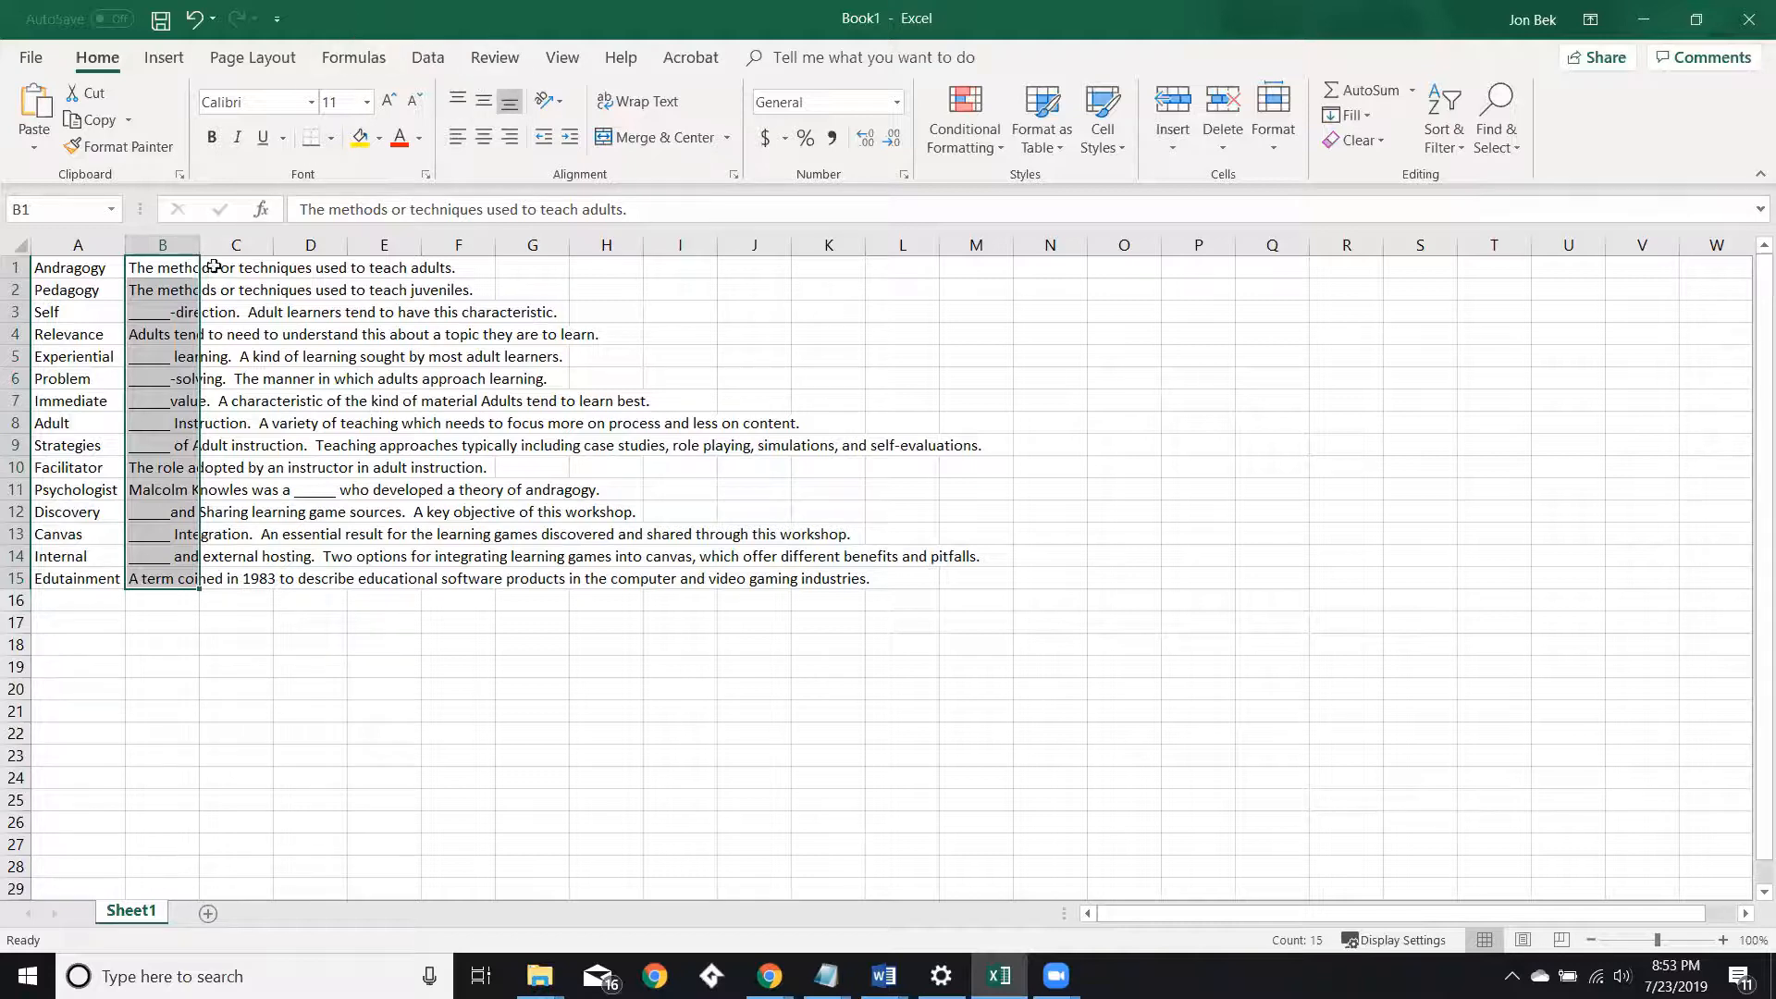
{"action": "left_click", "coordinate": [62, 268]}
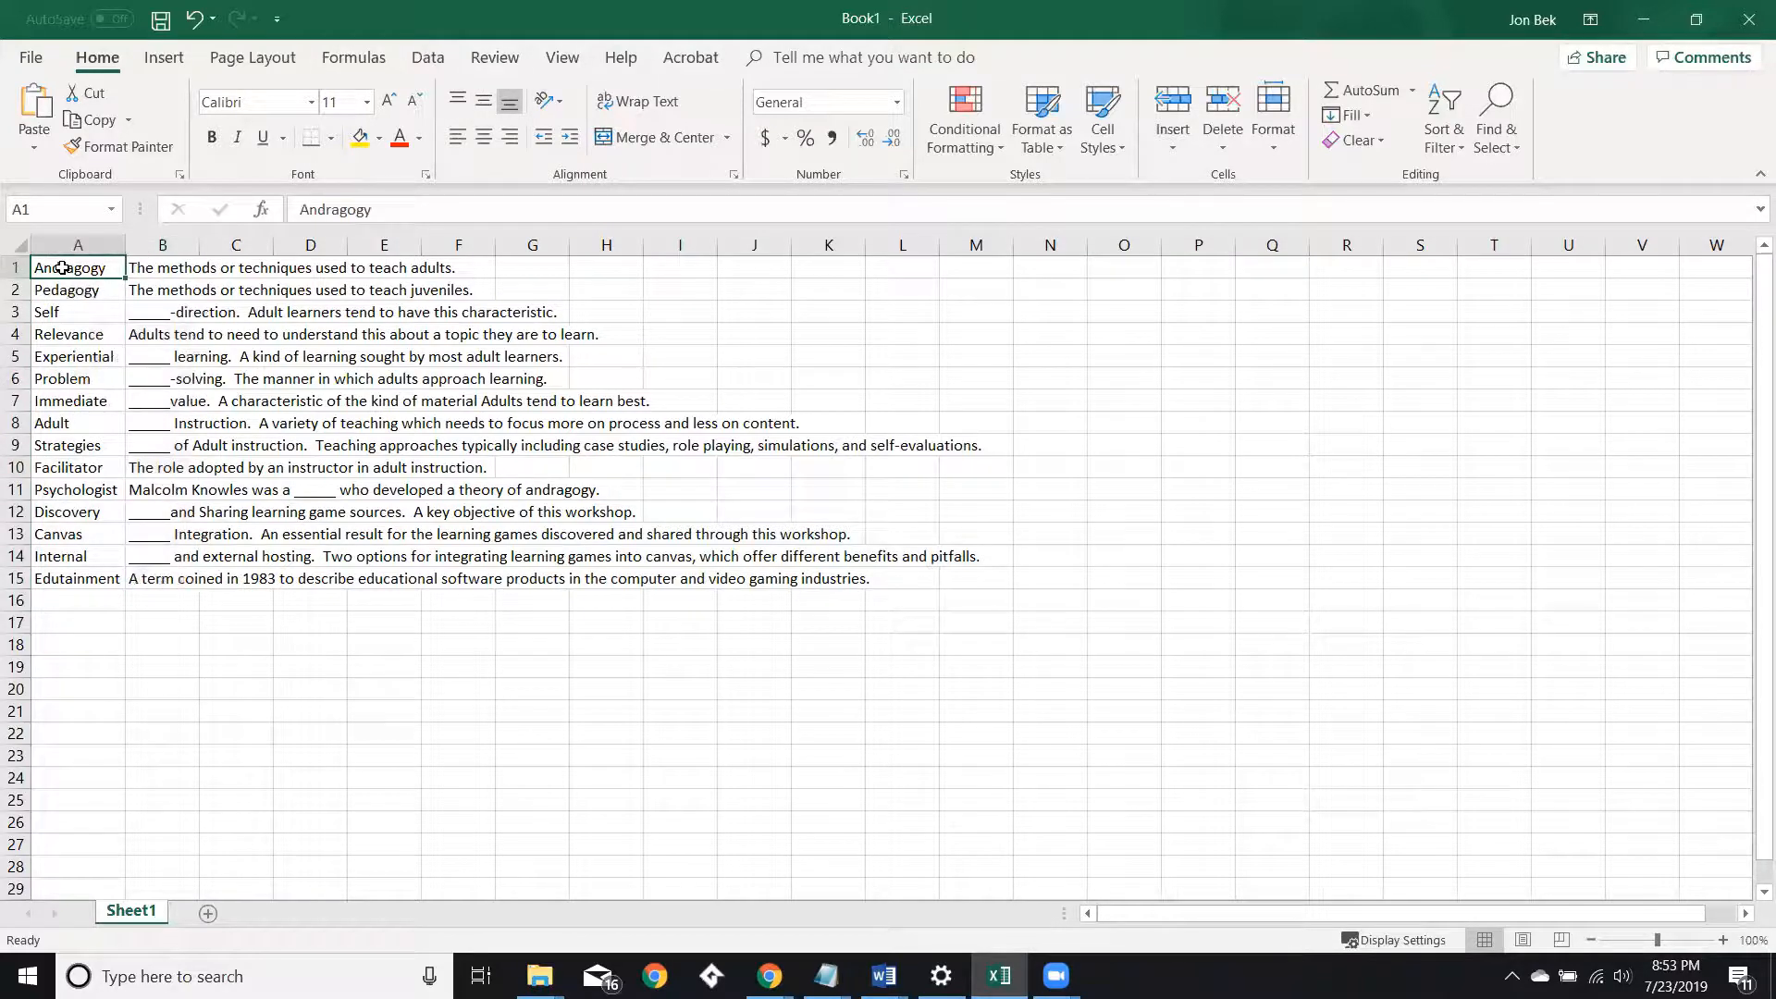
{"action": "key", "text": "shift+Down"}
{"action": "key", "text": "shift+Down"}
{"action": "key", "text": "shift+Down"}
{"action": "key", "text": "shift+Down"}
{"action": "key", "text": "shift+Down"}
{"action": "key", "text": "shift+Down"}
{"action": "key", "text": "shift+Down"}
{"action": "key", "text": "shift+Down"}
{"action": "key", "text": "shift+Down"}
{"action": "key", "text": "shift+Down"}
{"action": "key", "text": "shift+Down"}
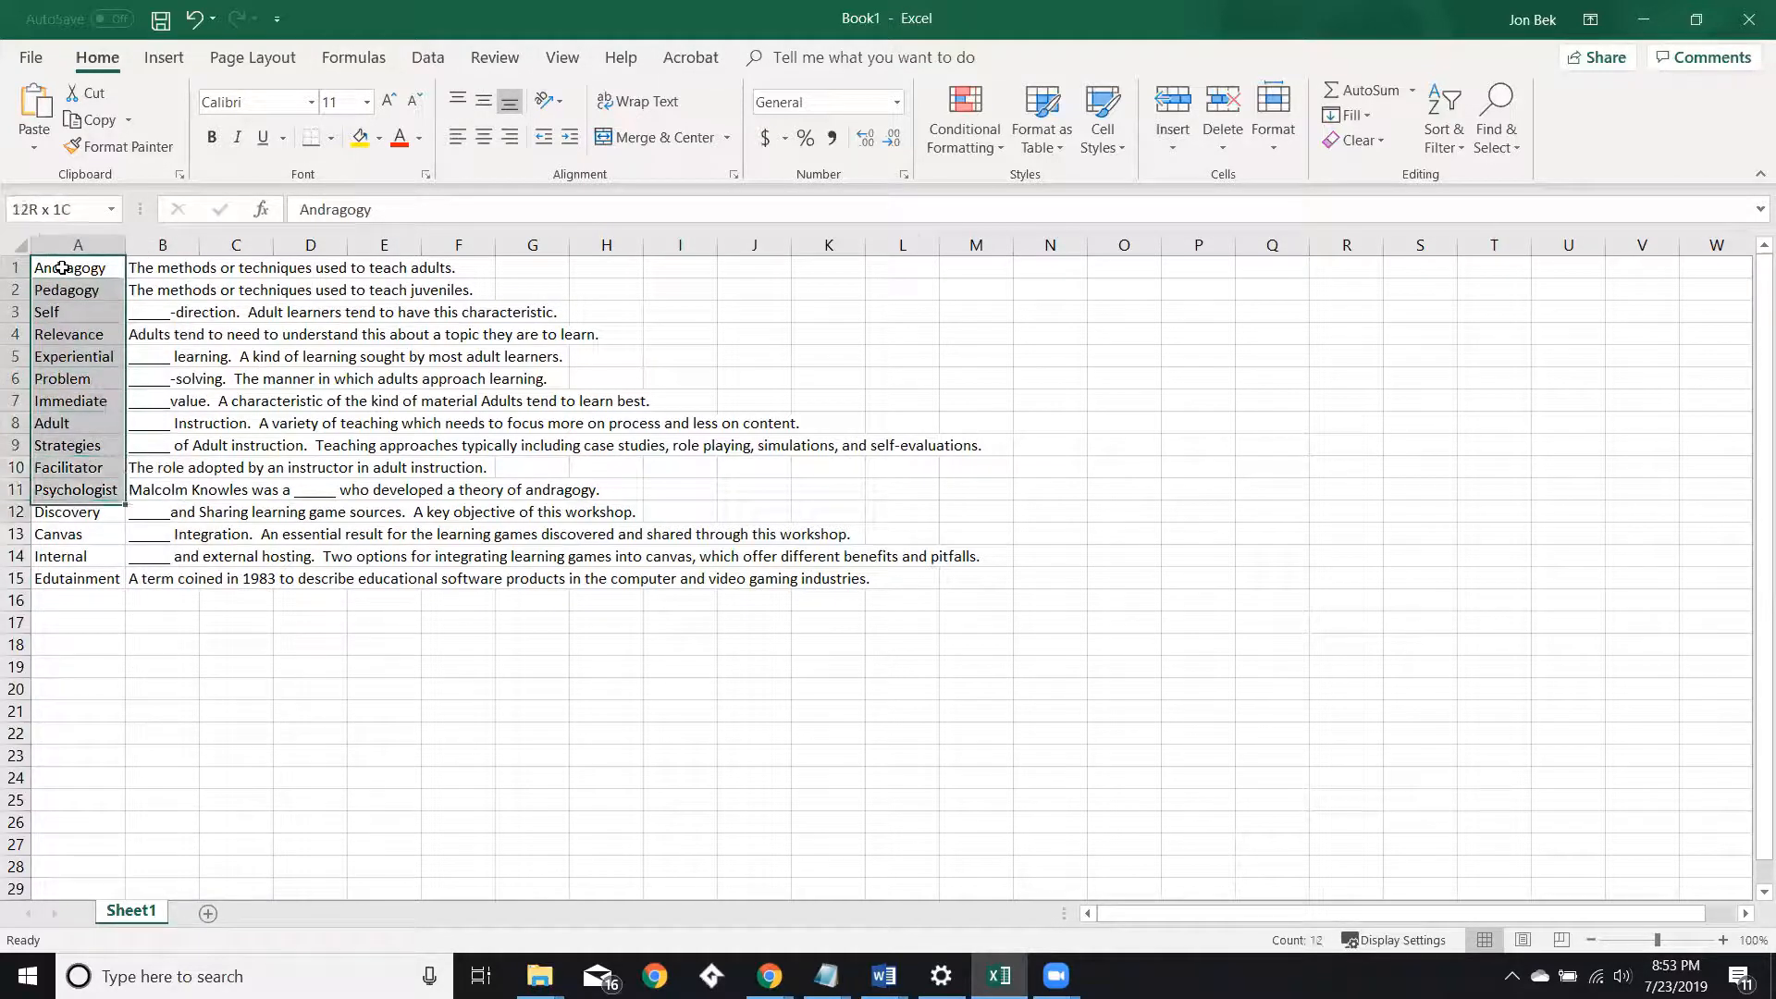
{"action": "key", "text": "shift+Down"}
{"action": "key", "text": "shift+Down"}
{"action": "key", "text": "shift+Down"}
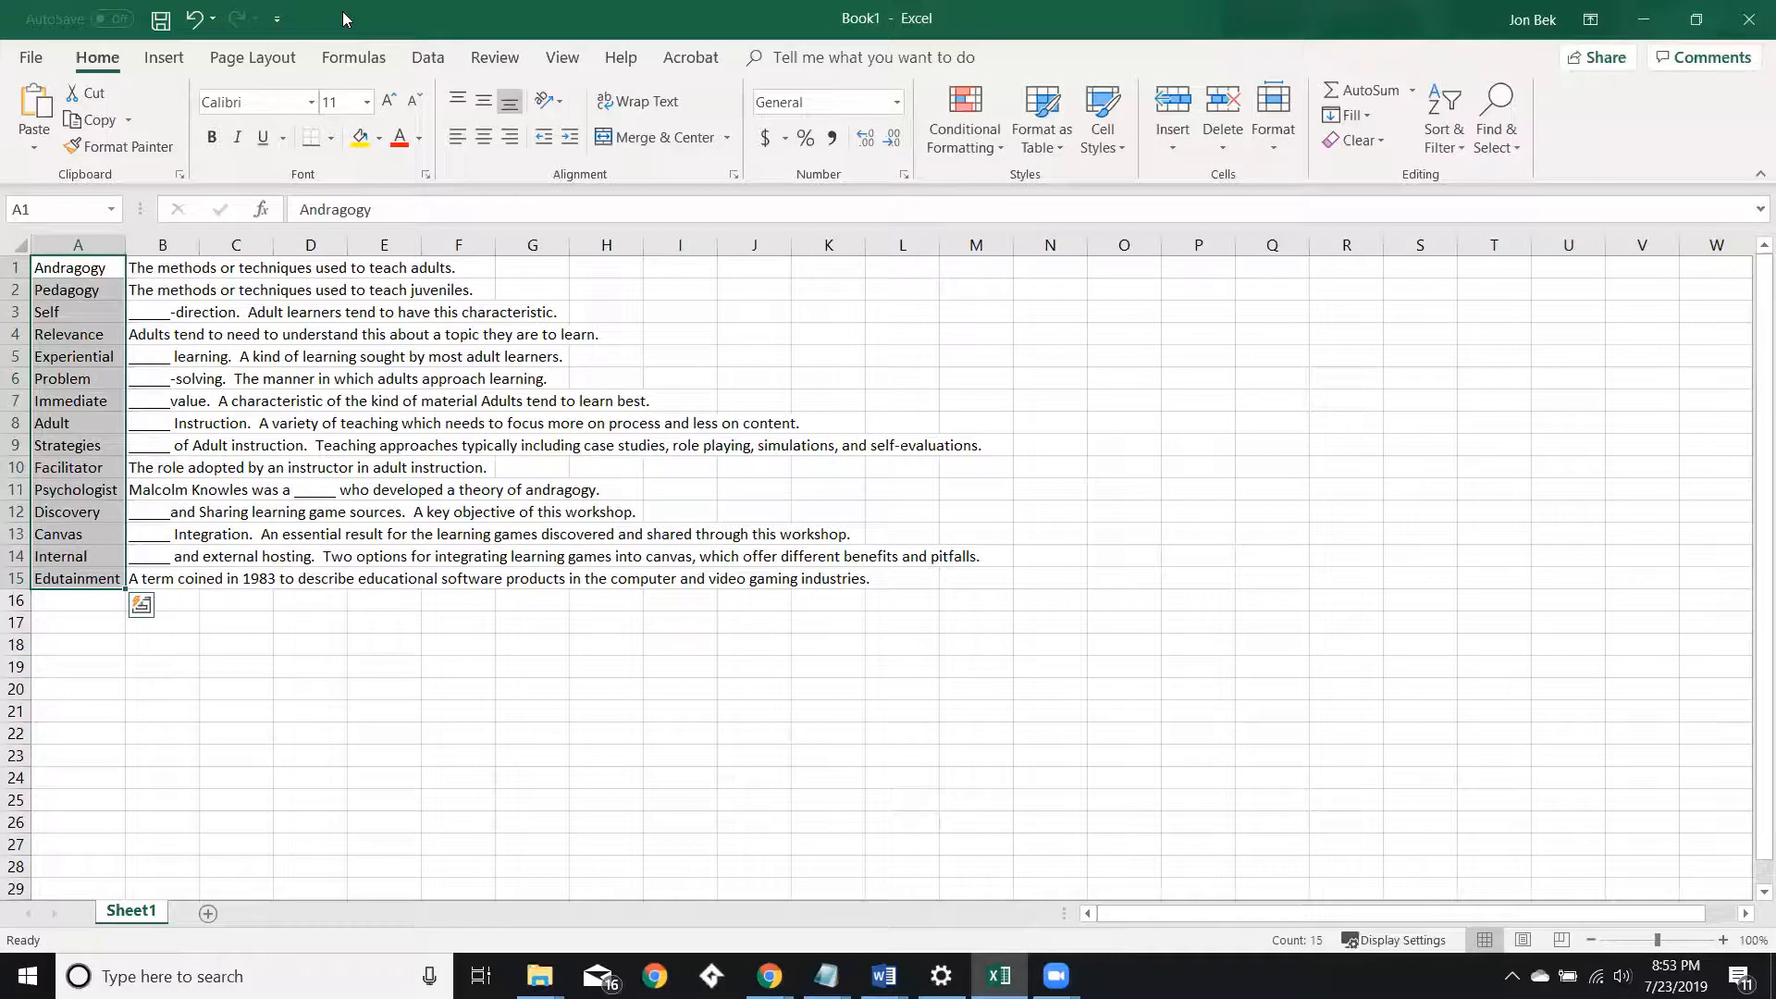
Switch to the word search generator page and reset its form.
{"action": "left_click_drag", "start_coordinate": [342, 18], "coordinate": [1775, 268]}
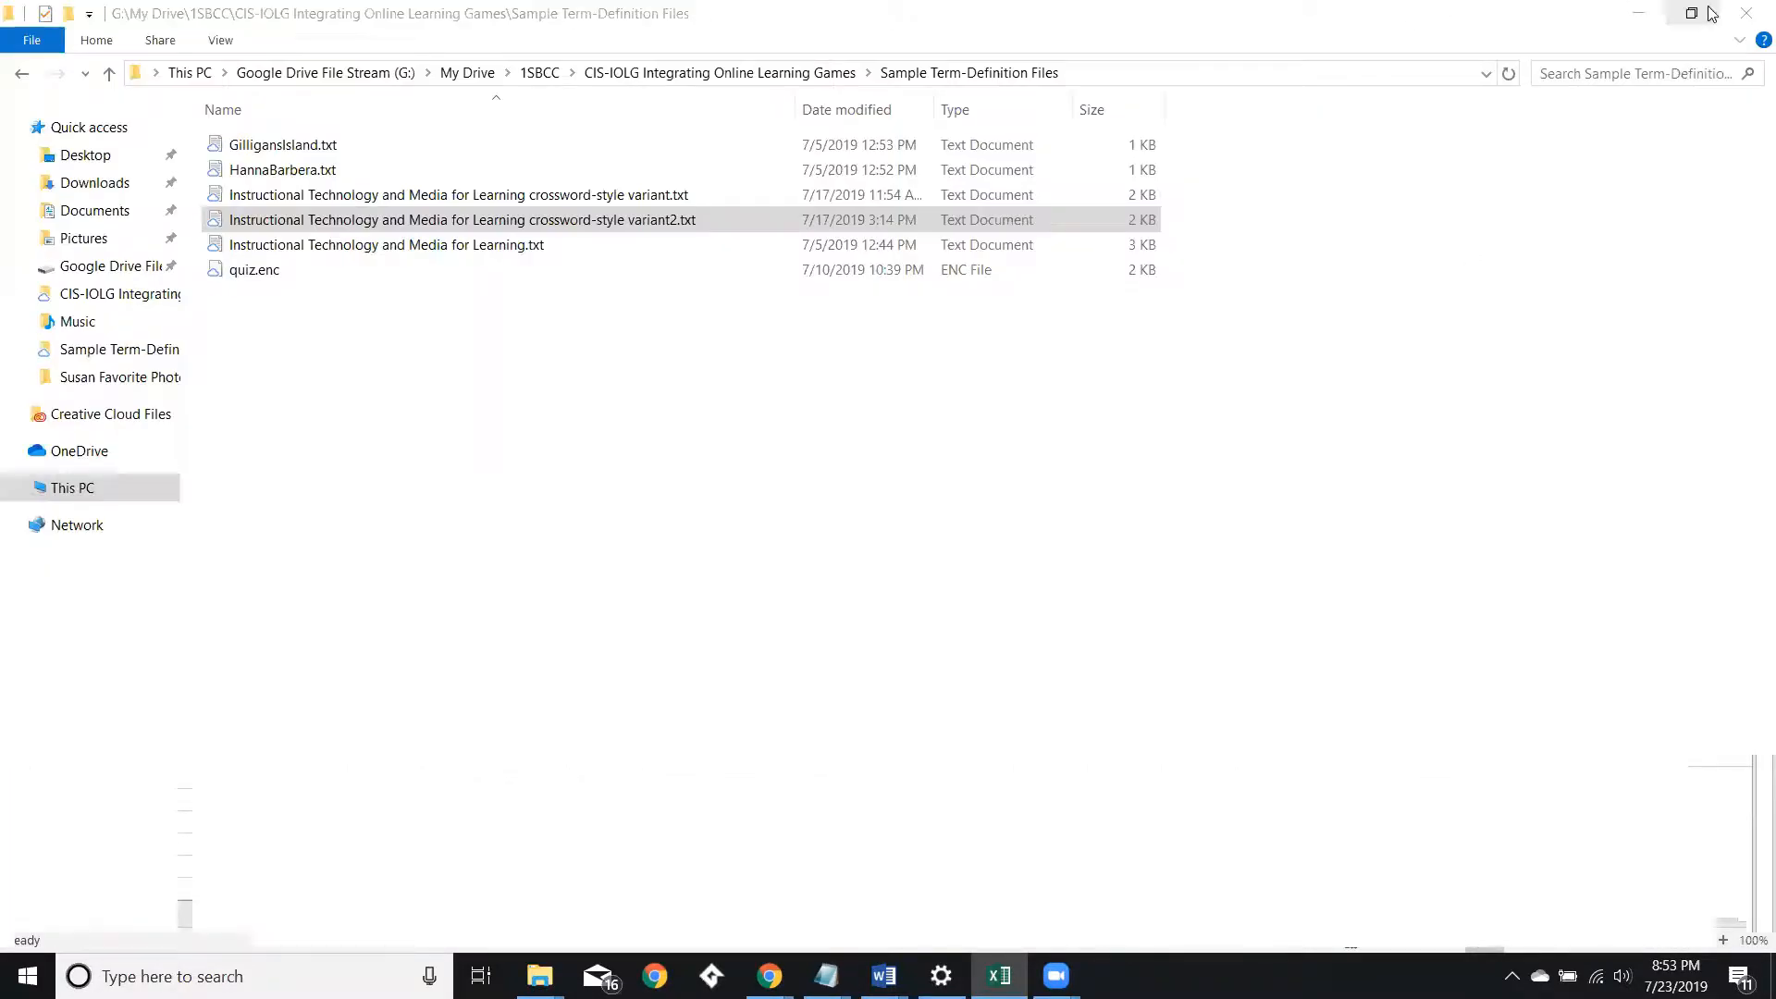
{"action": "left_click", "coordinate": [1638, 13]}
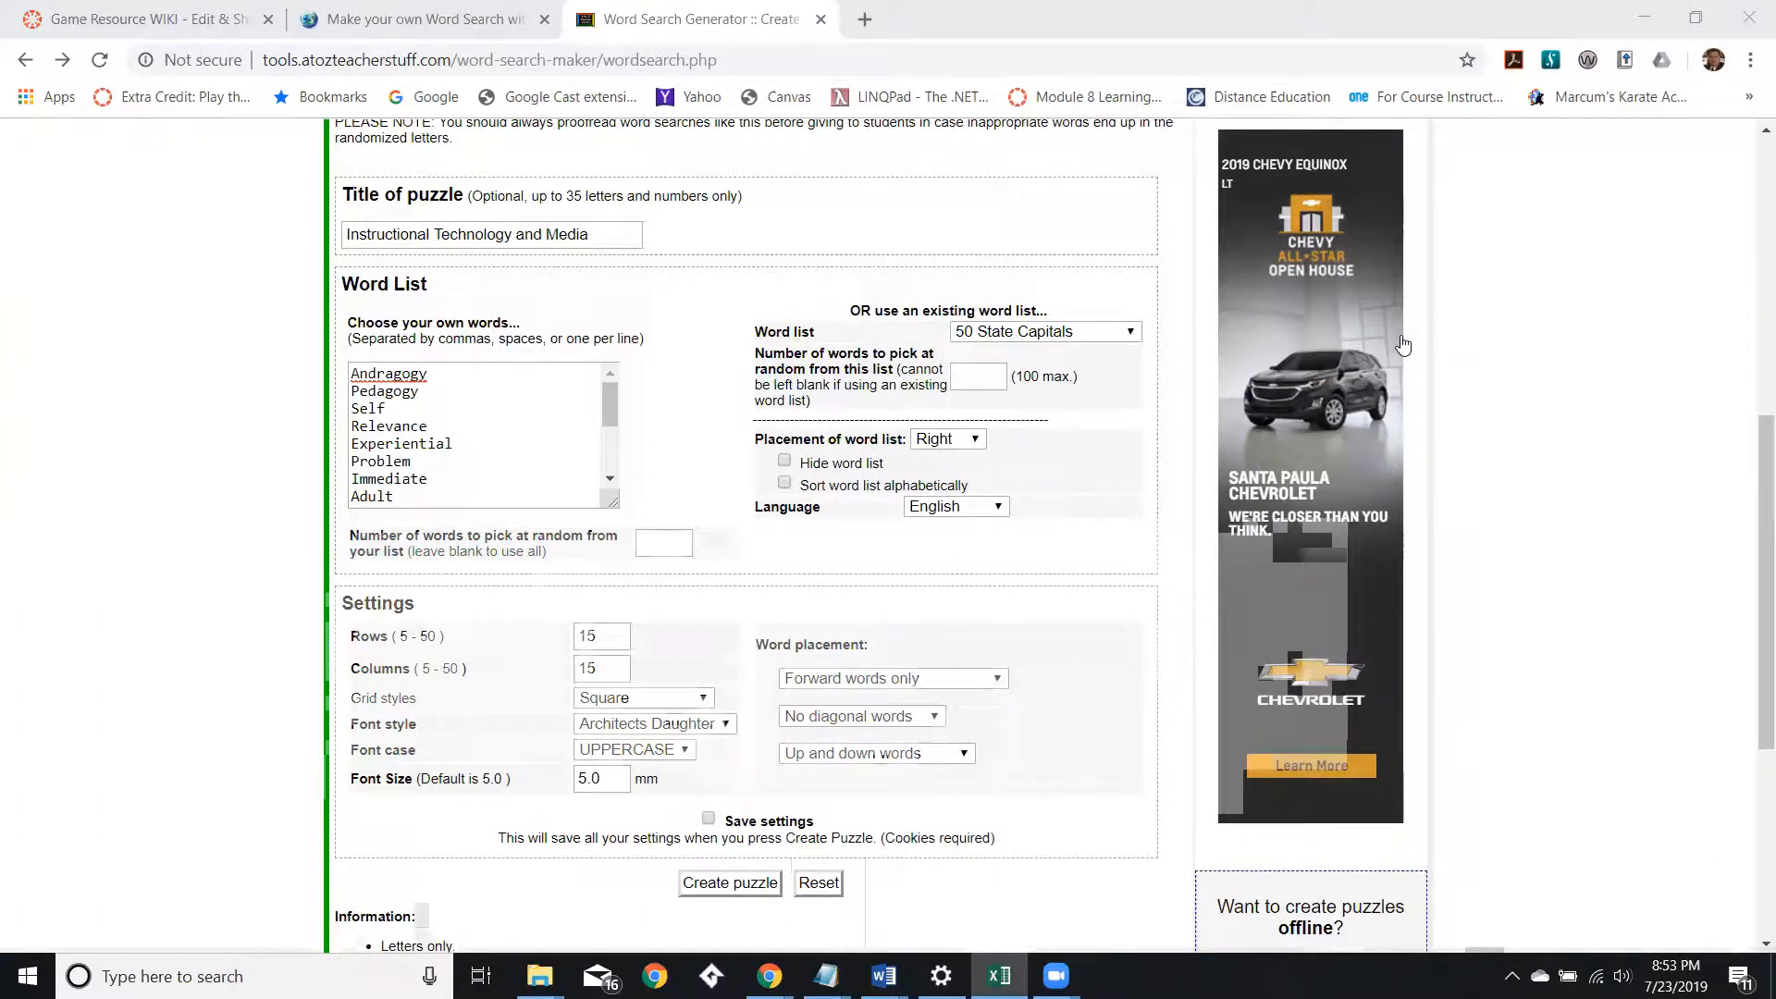
{"action": "scroll", "coordinate": [1404, 345], "scroll_direction": "up", "scroll_amount": 7}
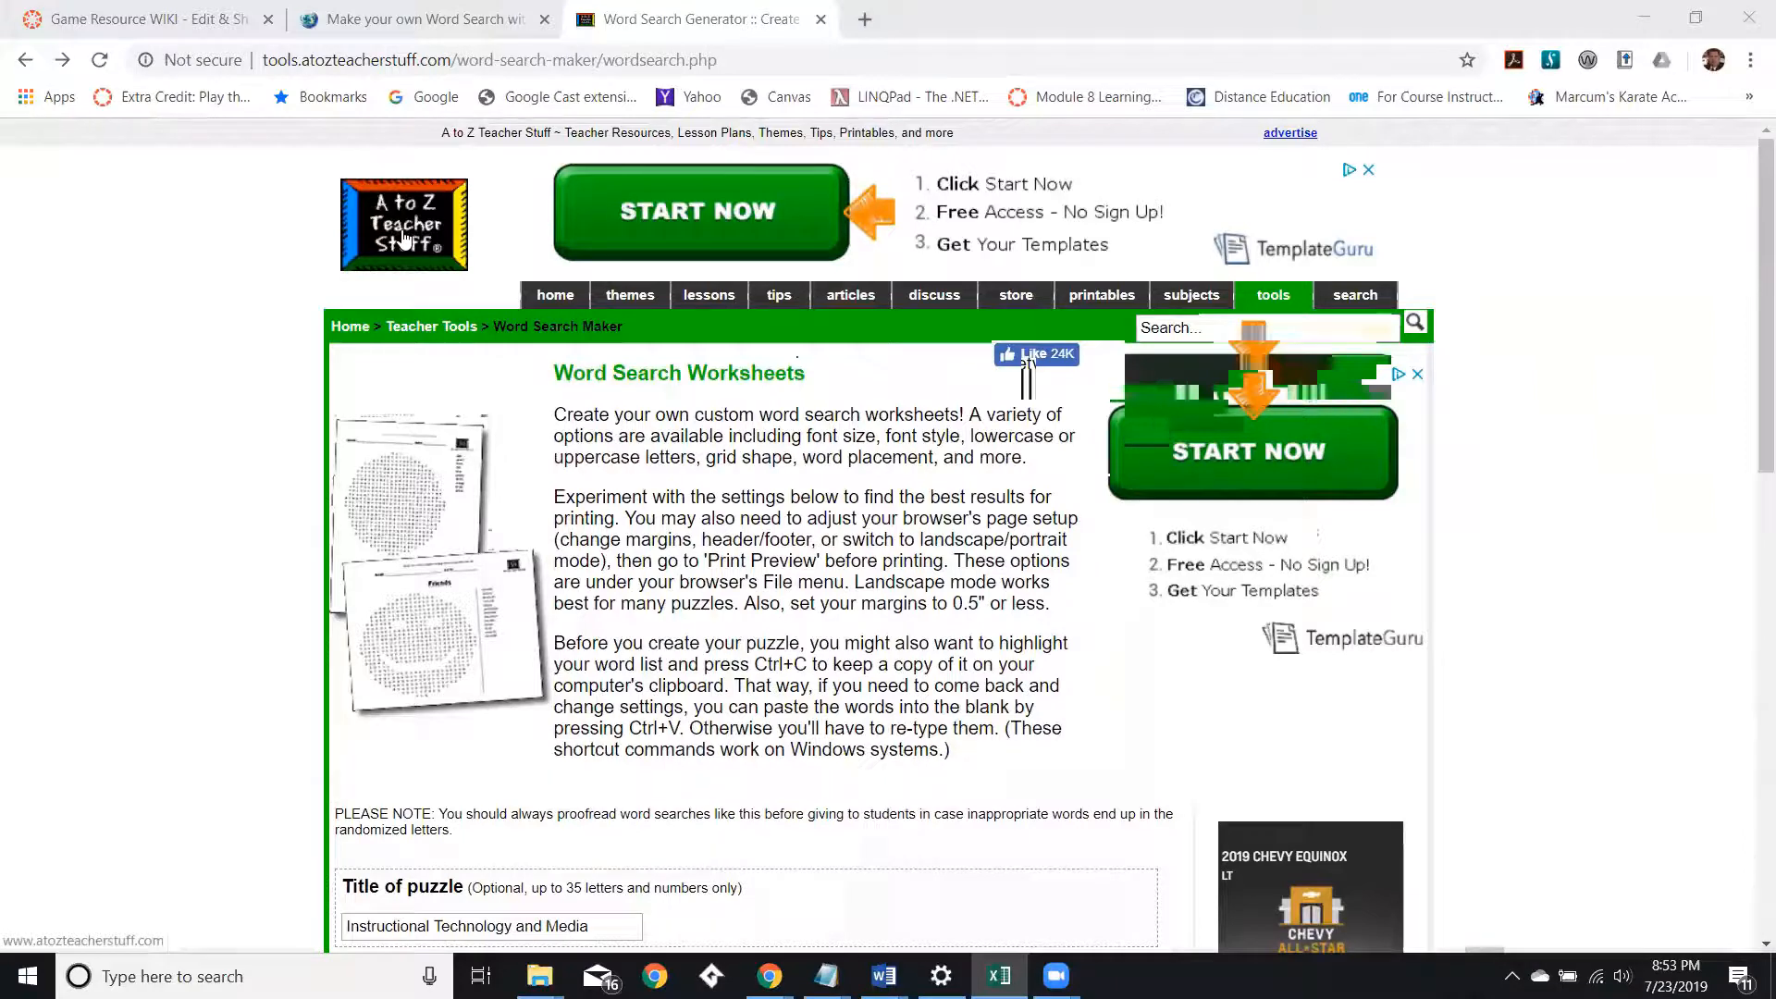
{"action": "scroll", "coordinate": [404, 239], "scroll_direction": "down", "scroll_amount": 1}
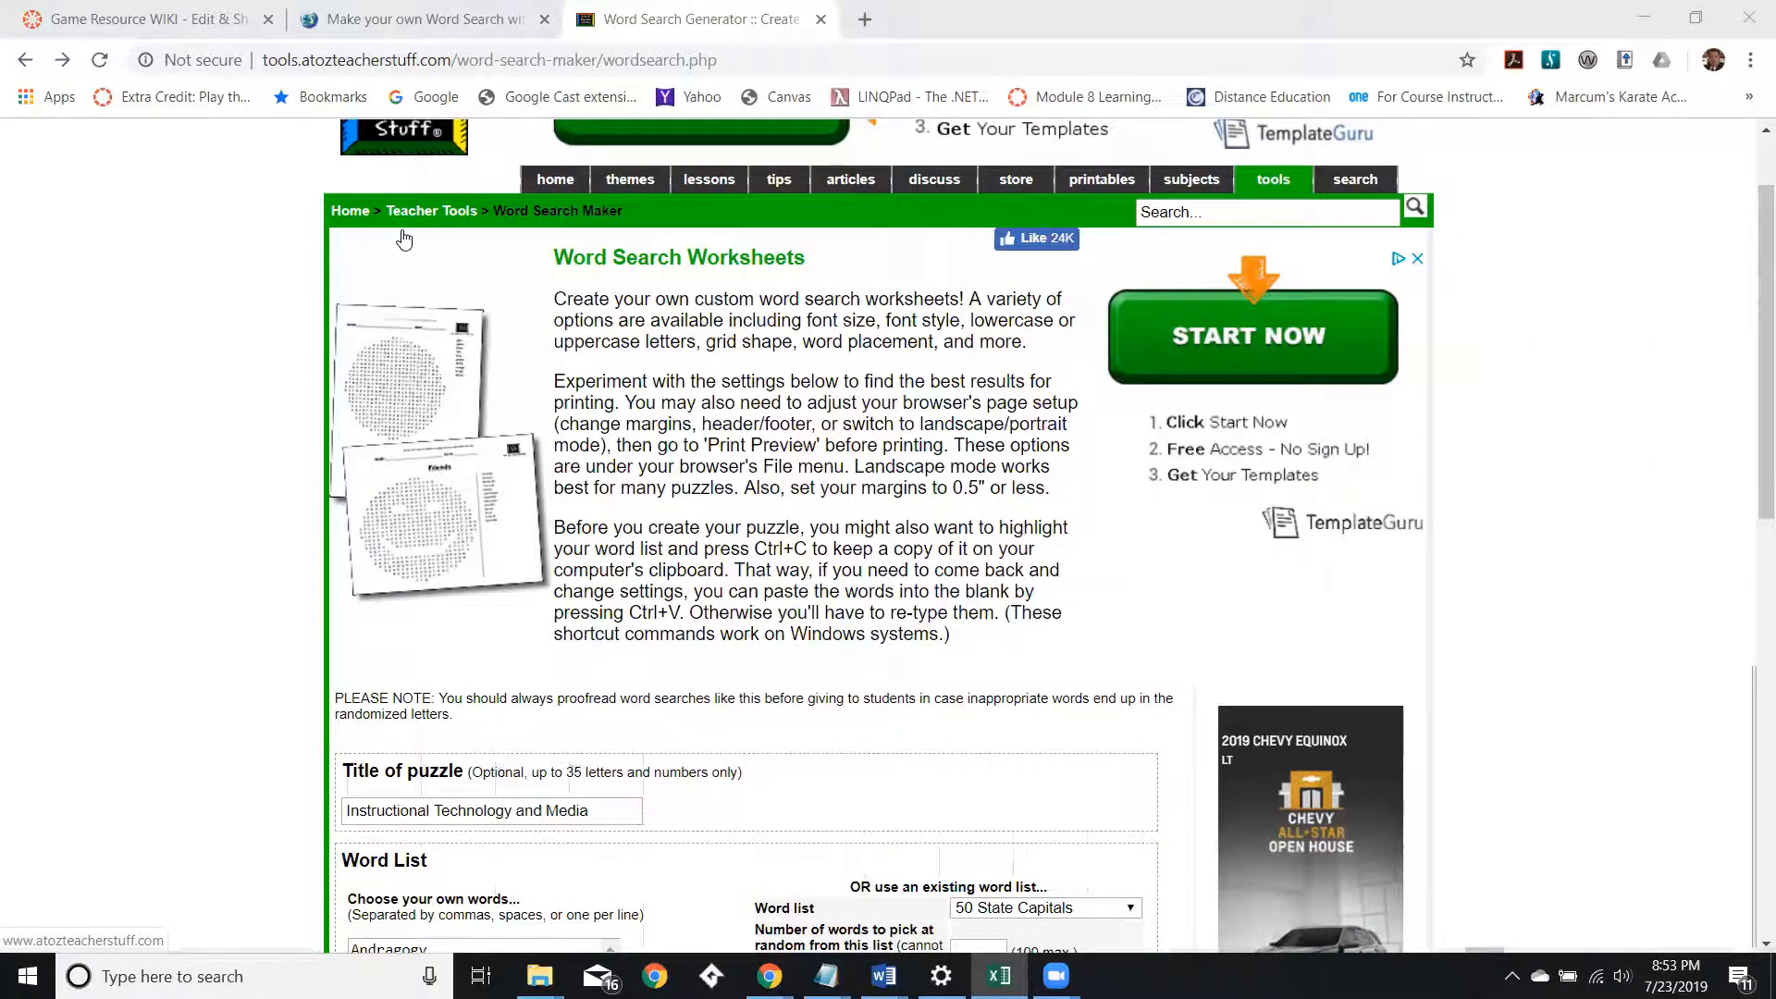
{"action": "scroll", "coordinate": [404, 240], "scroll_direction": "down", "scroll_amount": 6}
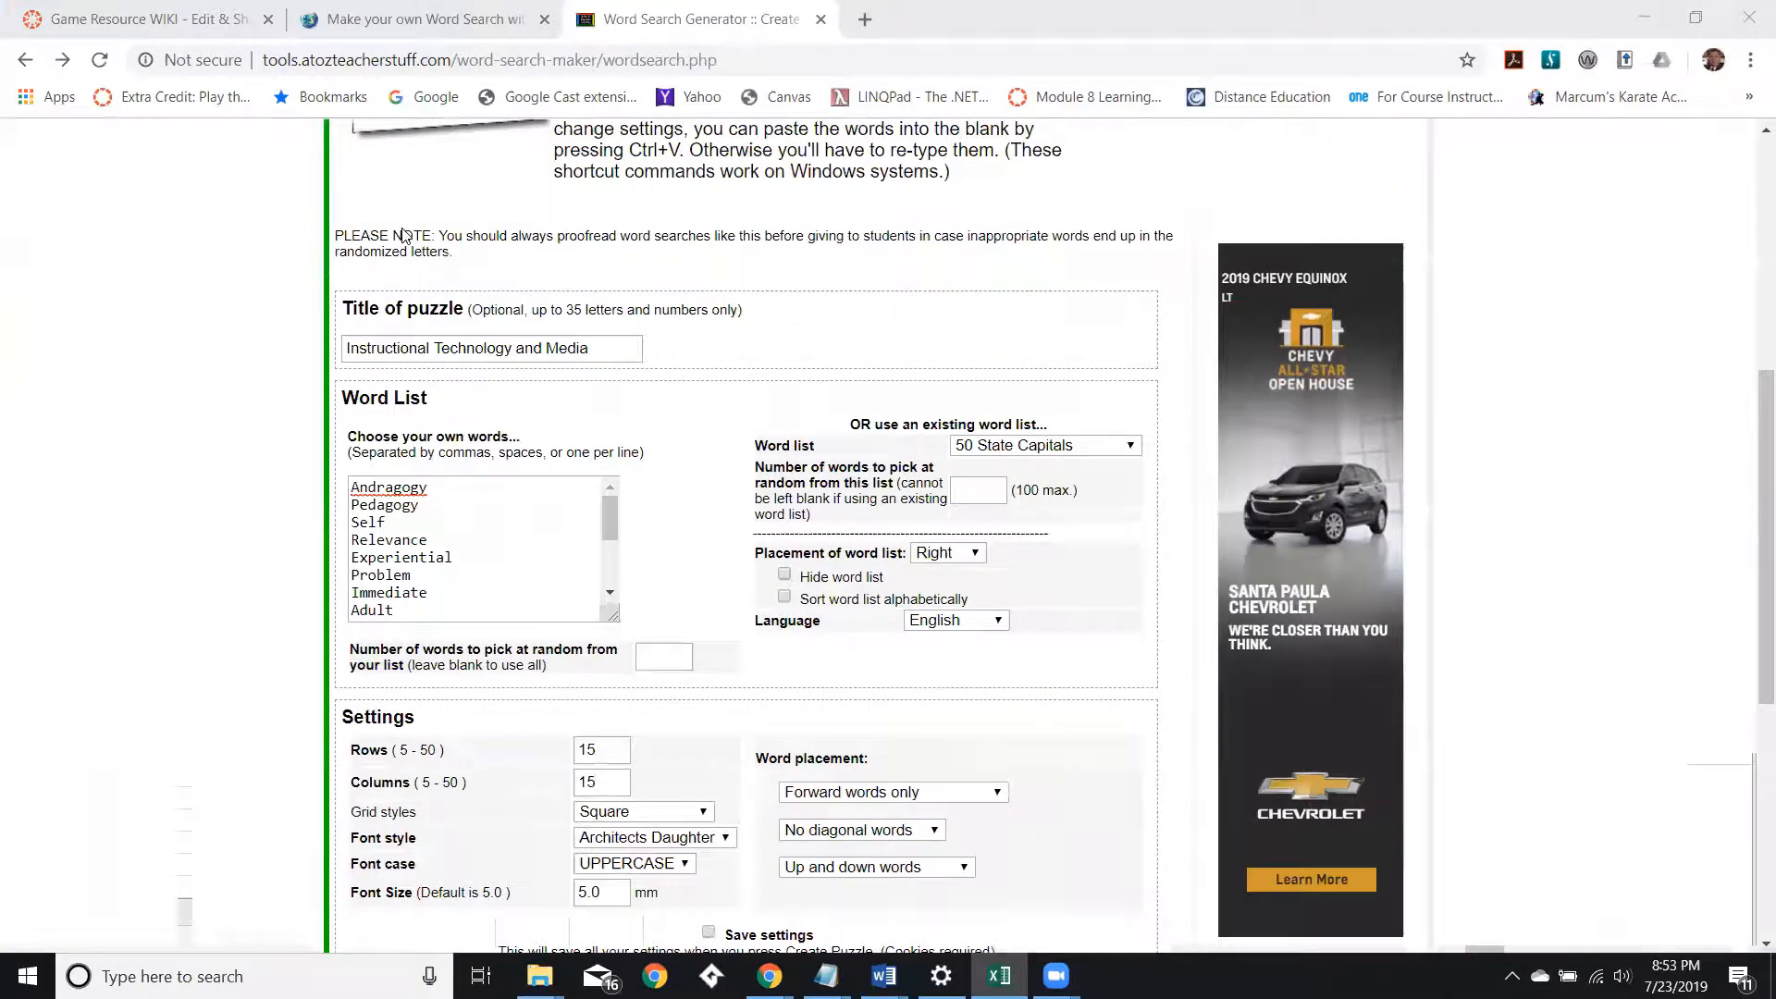
{"action": "scroll", "coordinate": [404, 239], "scroll_direction": "down", "scroll_amount": 4}
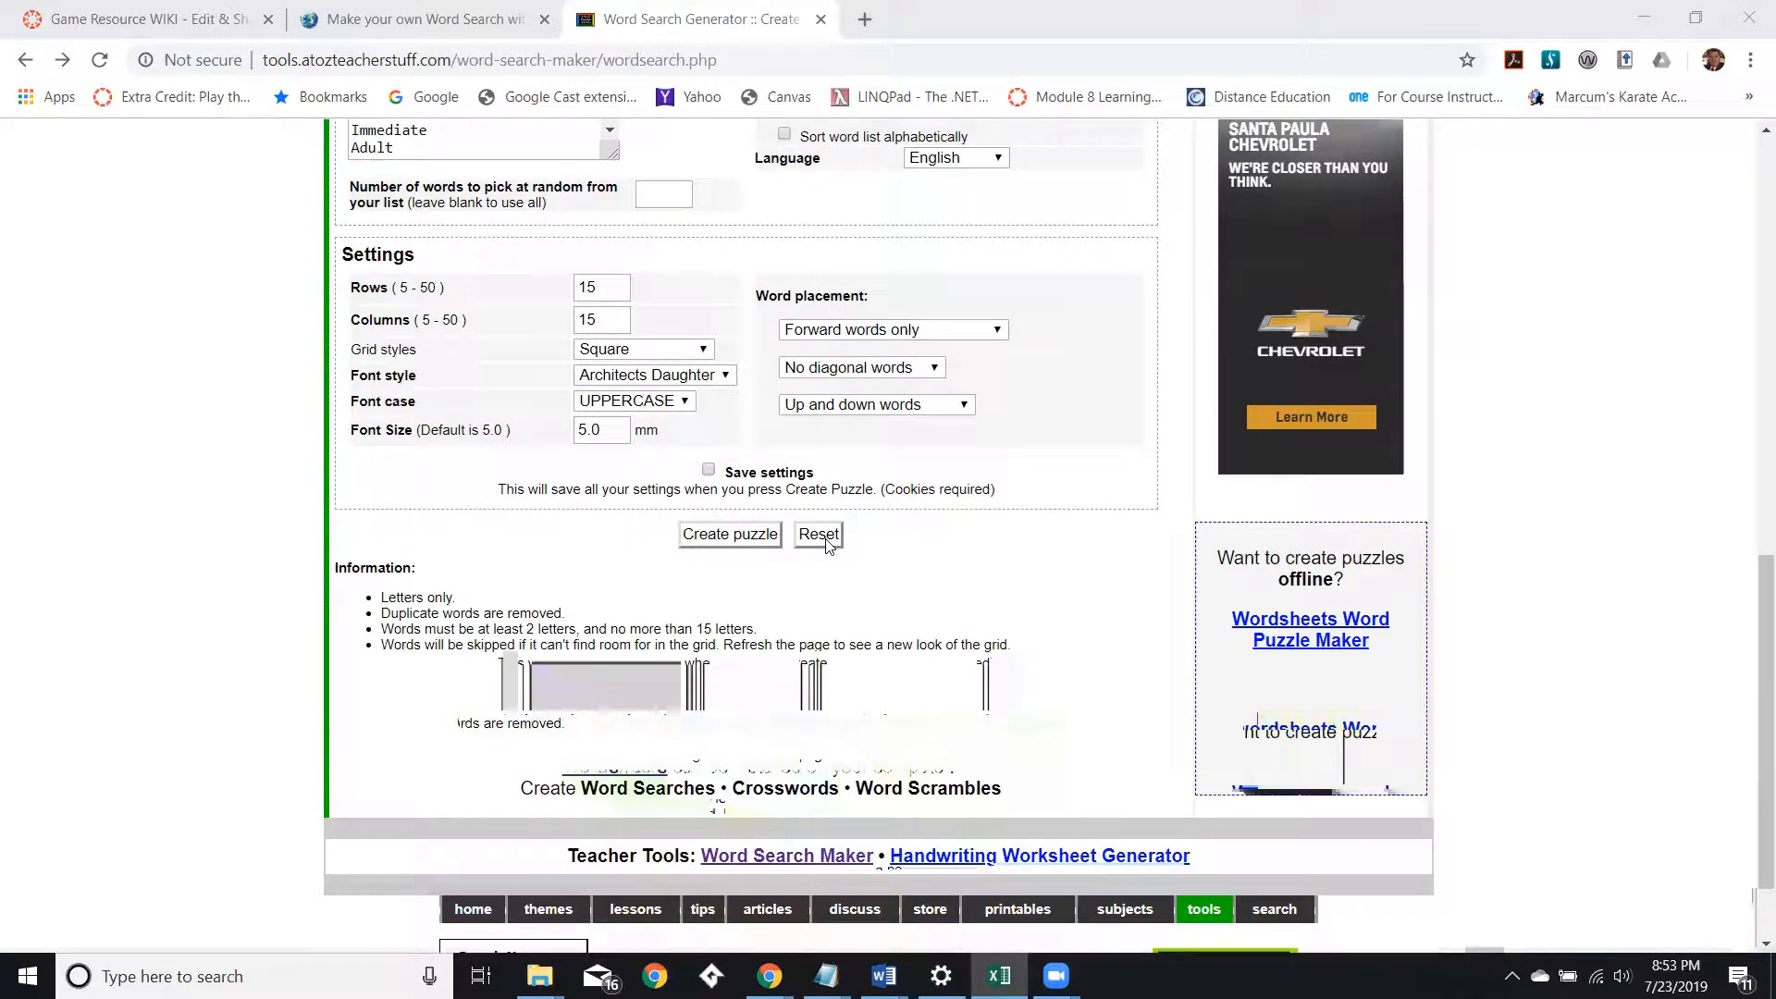
{"action": "left_click", "coordinate": [820, 535]}
{"action": "scroll", "coordinate": [757, 521], "scroll_direction": "up", "scroll_amount": 6}
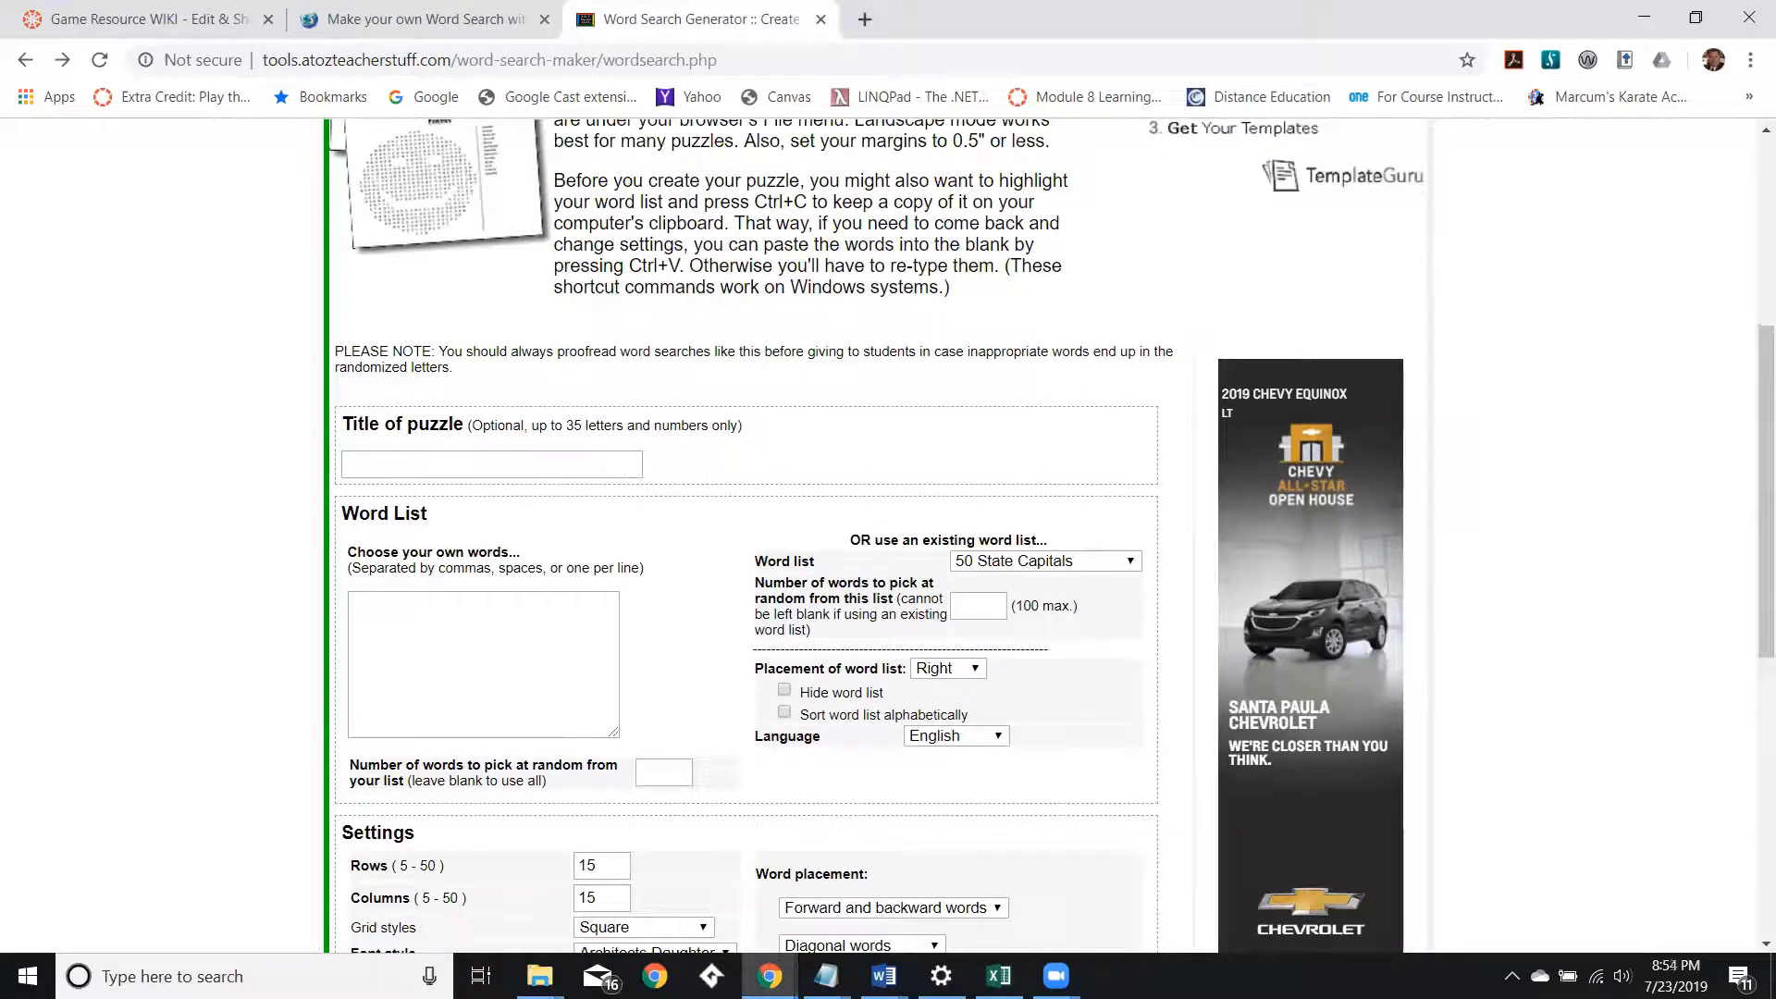
Set the puzzle title to Instructional Technology and Media.
{"action": "key", "text": "alt+Tab"}
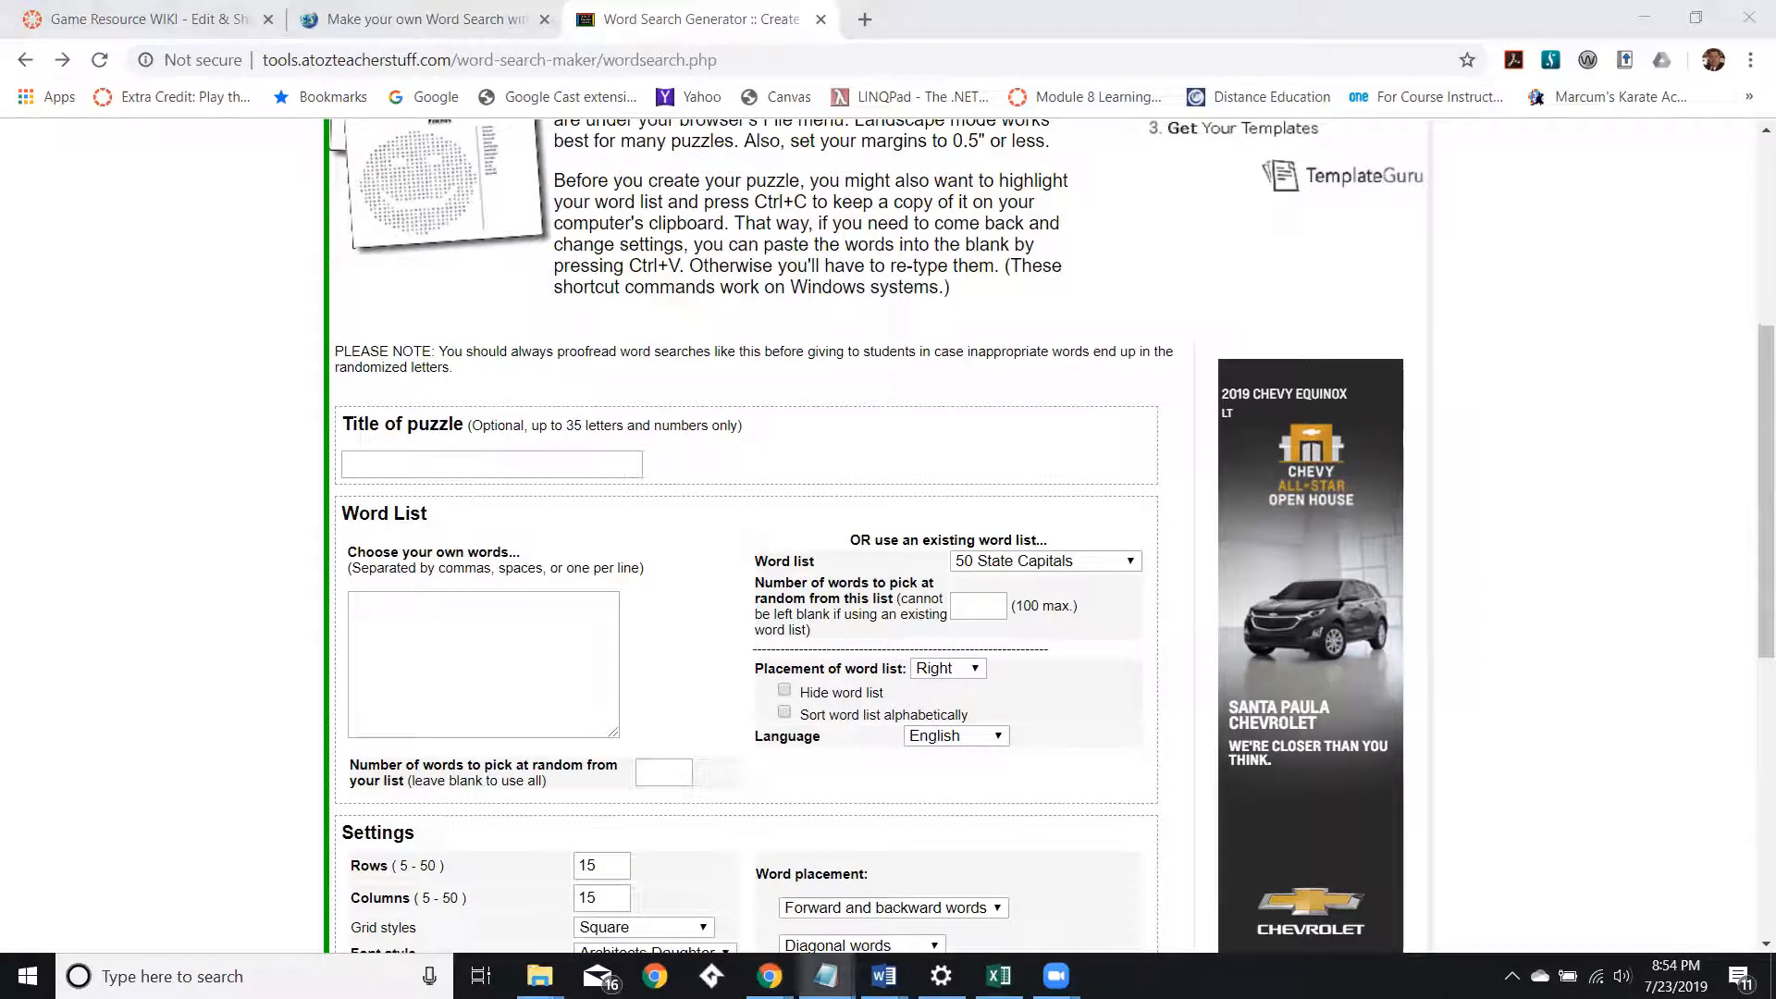
{"action": "left_click", "coordinate": [483, 473]}
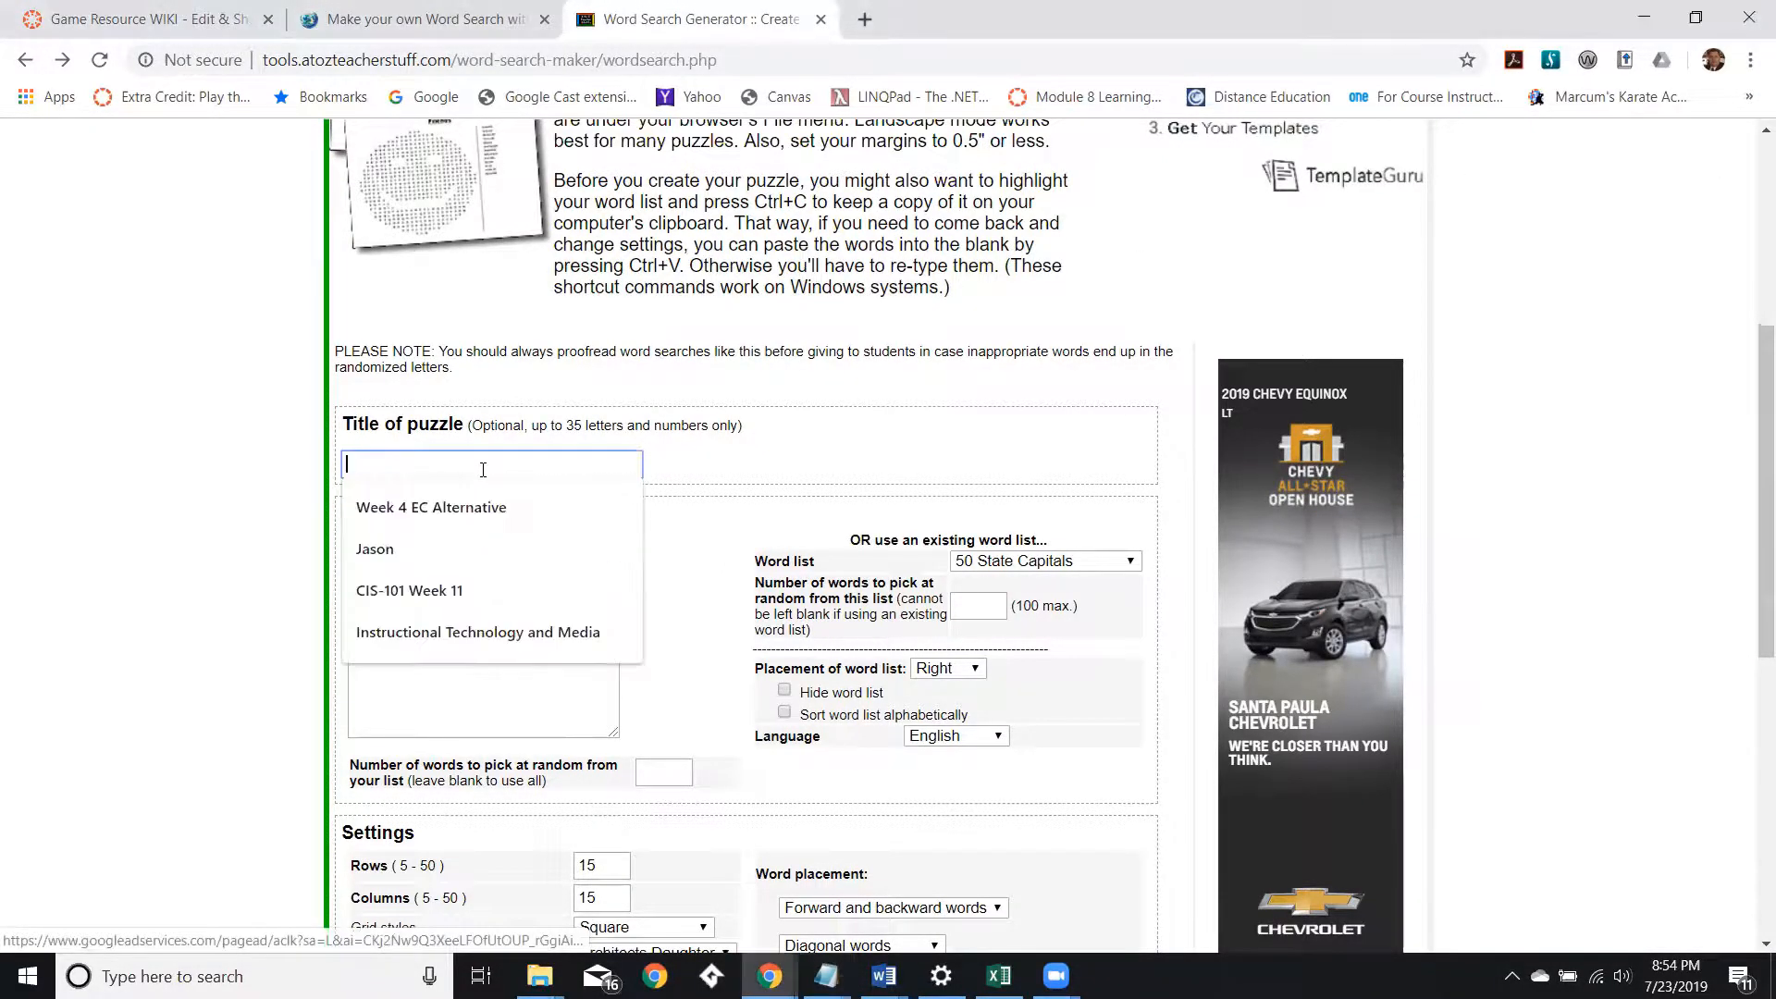
{"action": "left_click", "coordinate": [435, 630]}
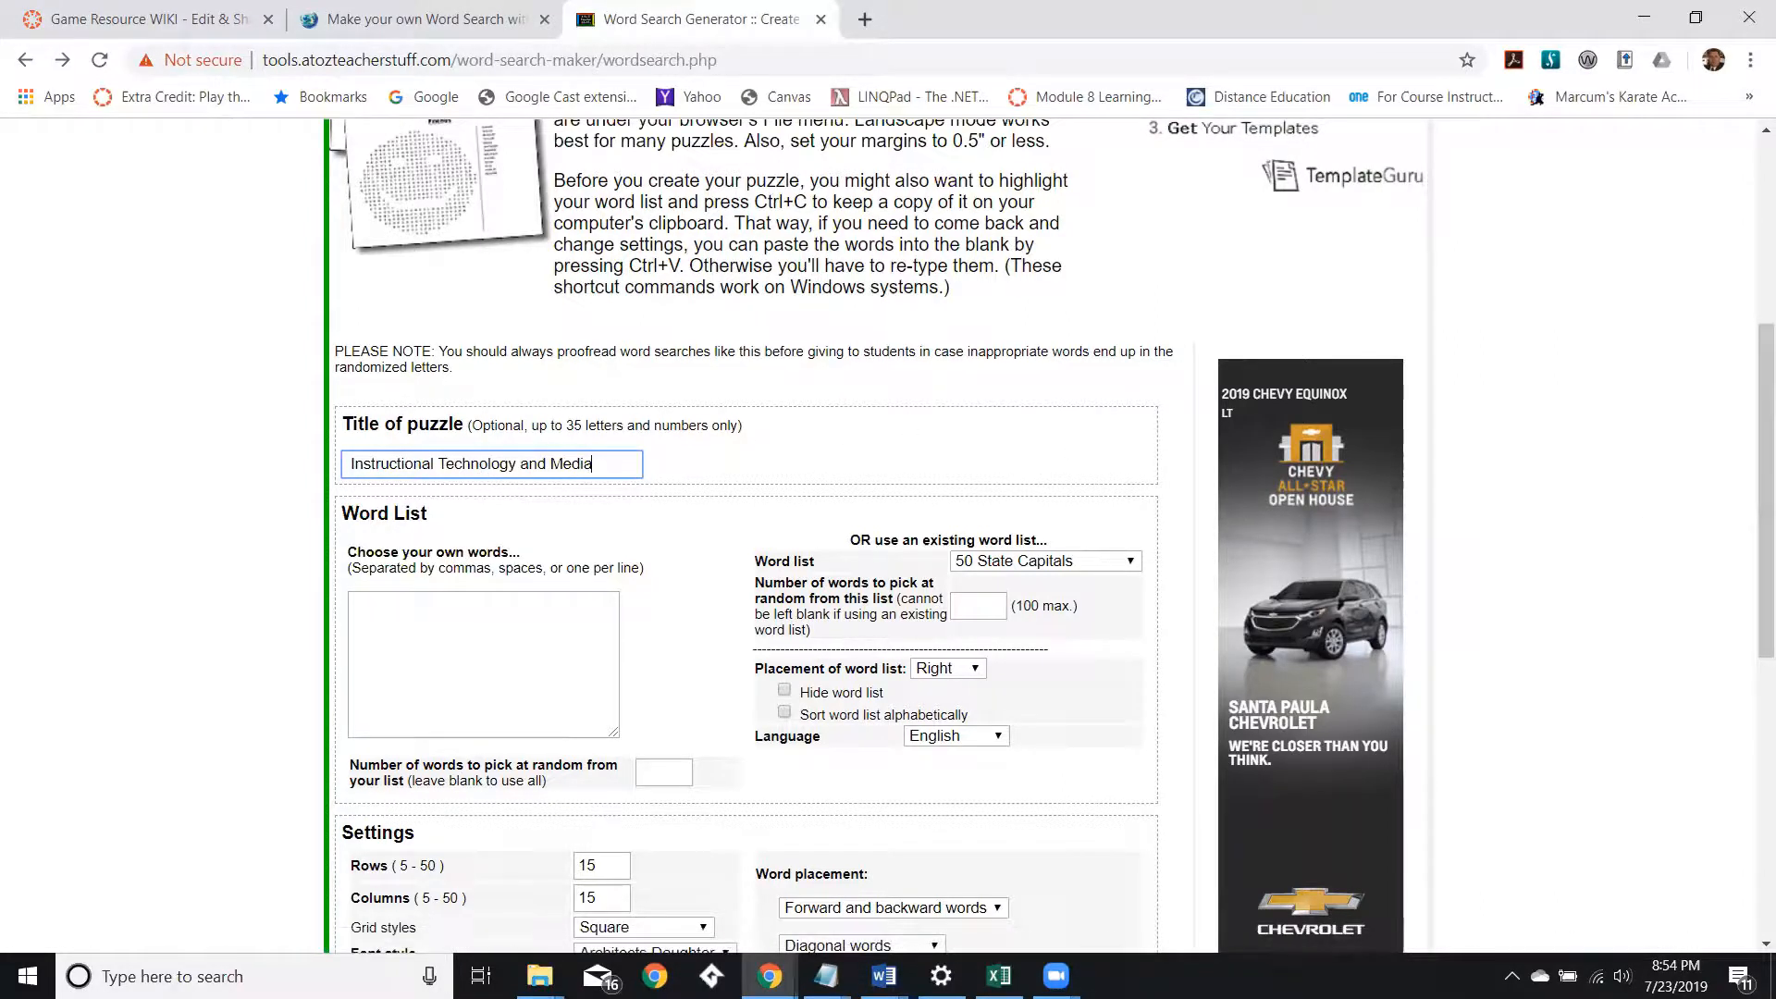
Copy the selected terms from the spreadsheet and paste them into the custom word list box.
{"action": "key", "text": "alt+Tab"}
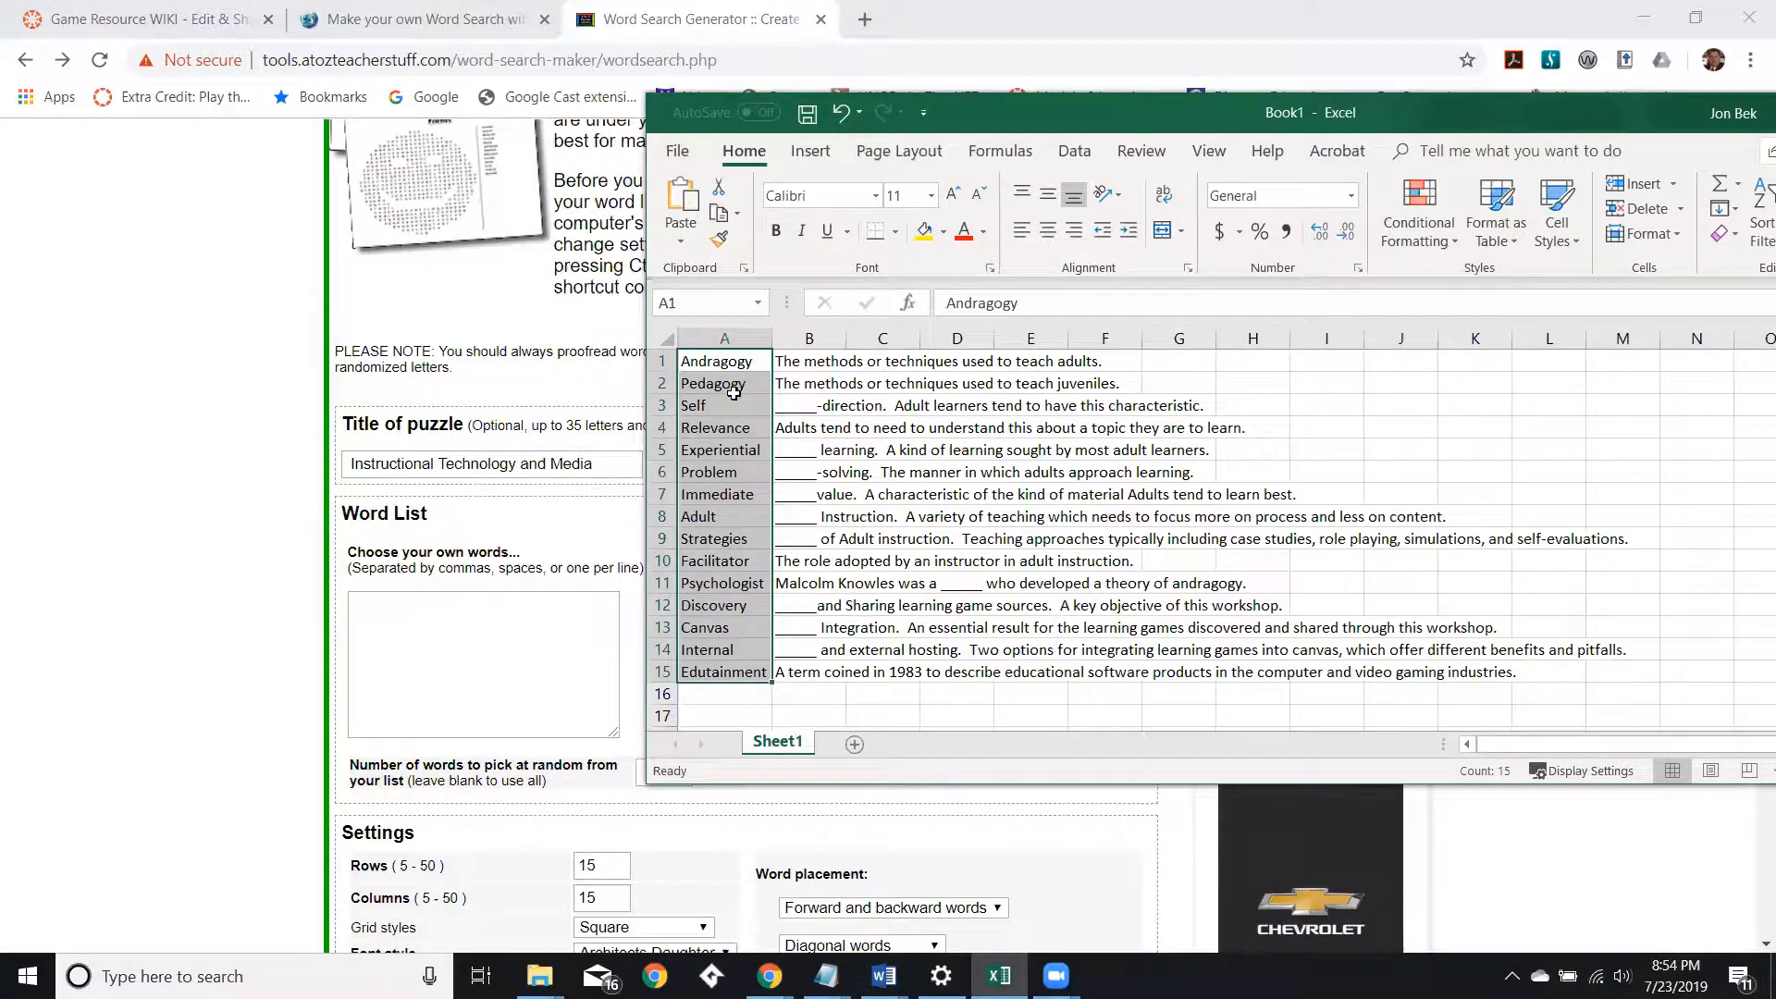
{"action": "key", "text": "ctrl+c"}
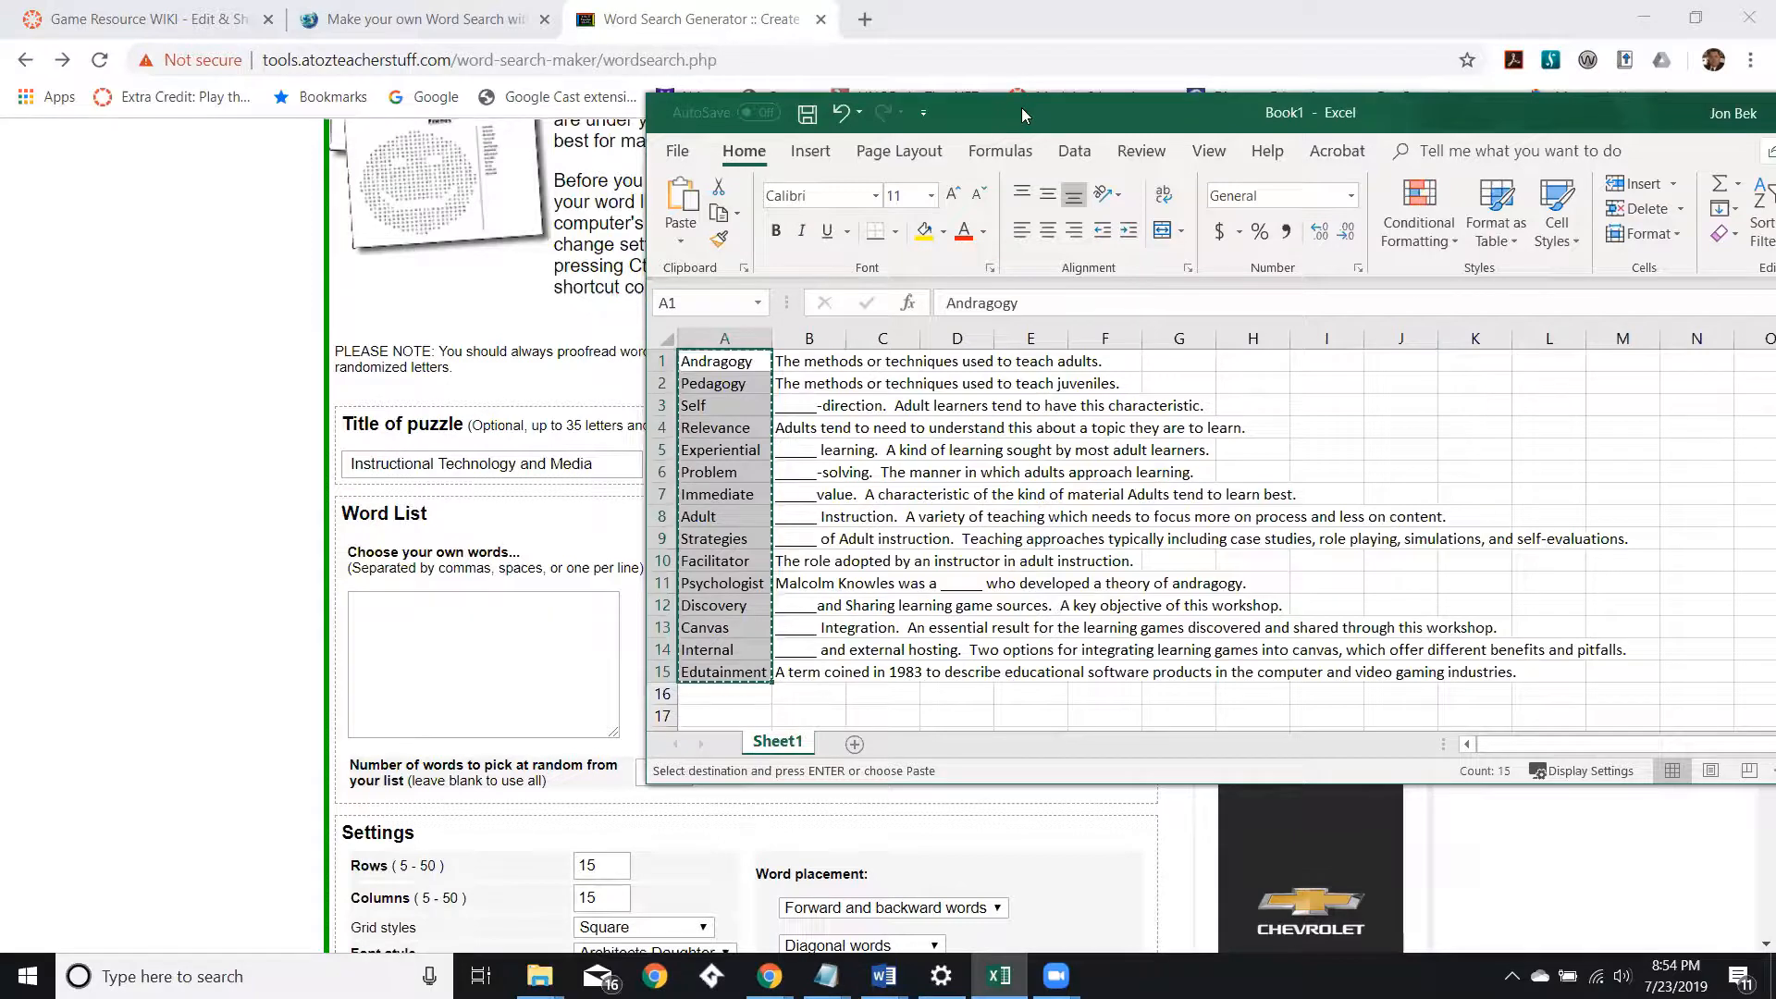
{"action": "key", "text": "alt+Tab"}
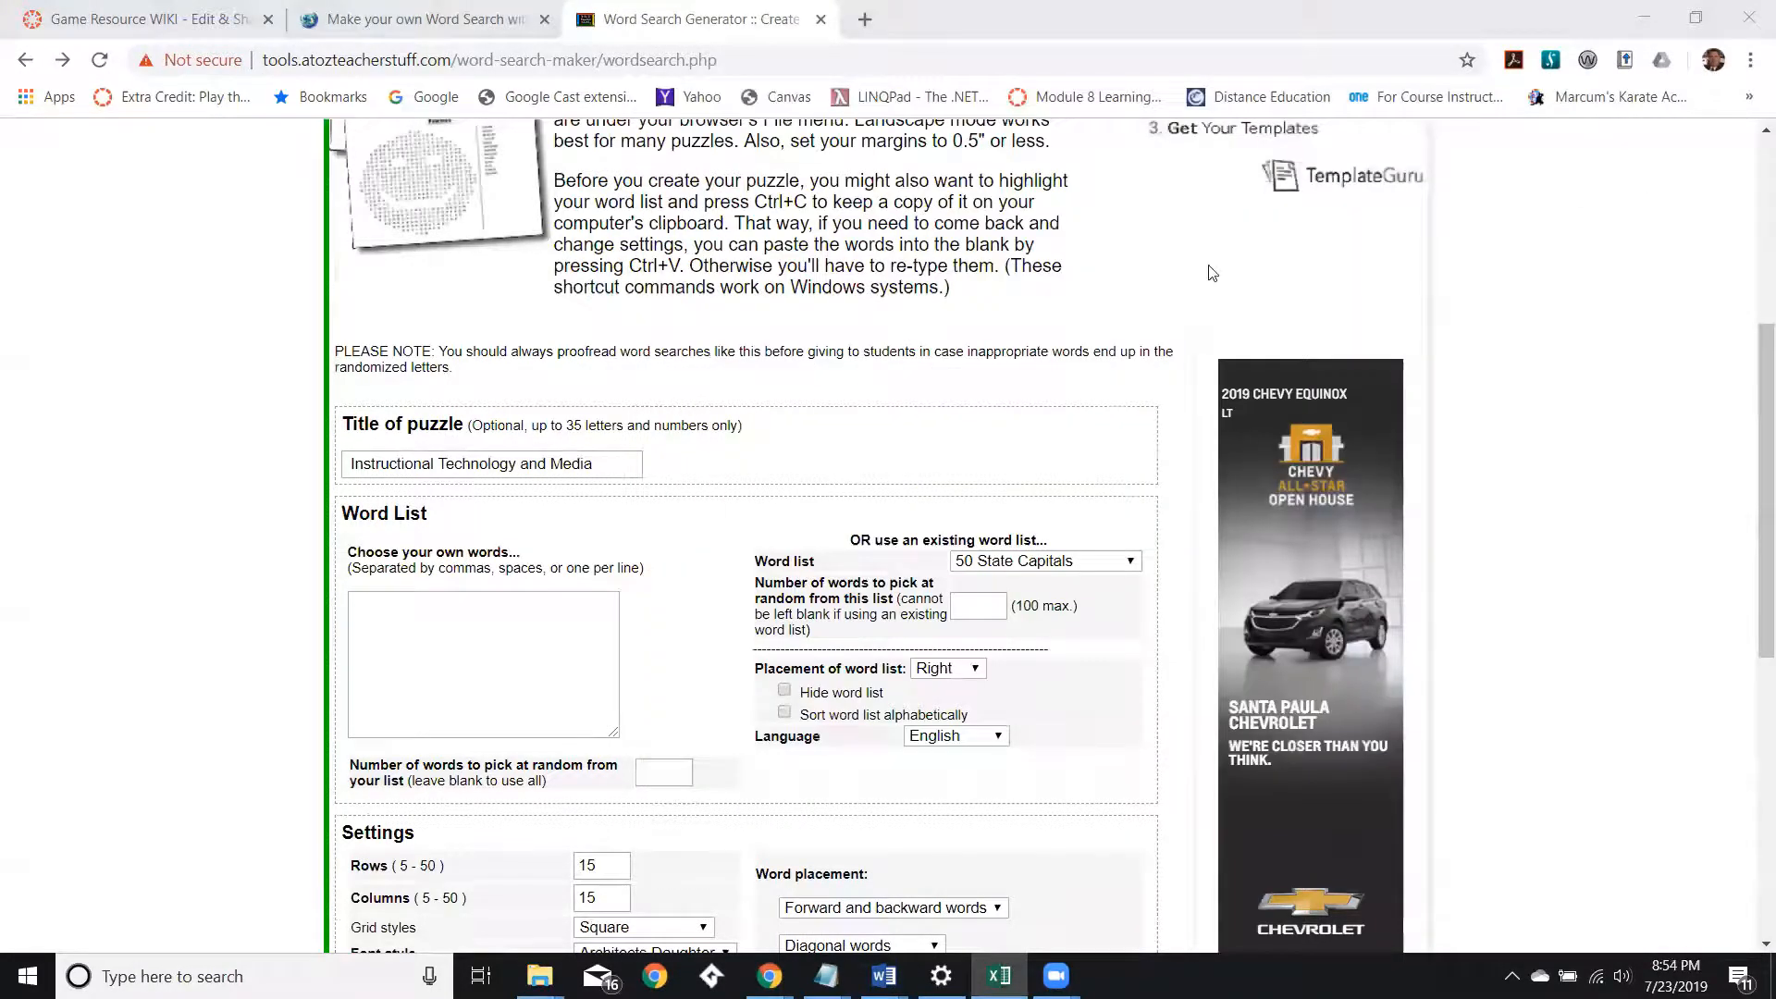
{"action": "left_click", "coordinate": [432, 636]}
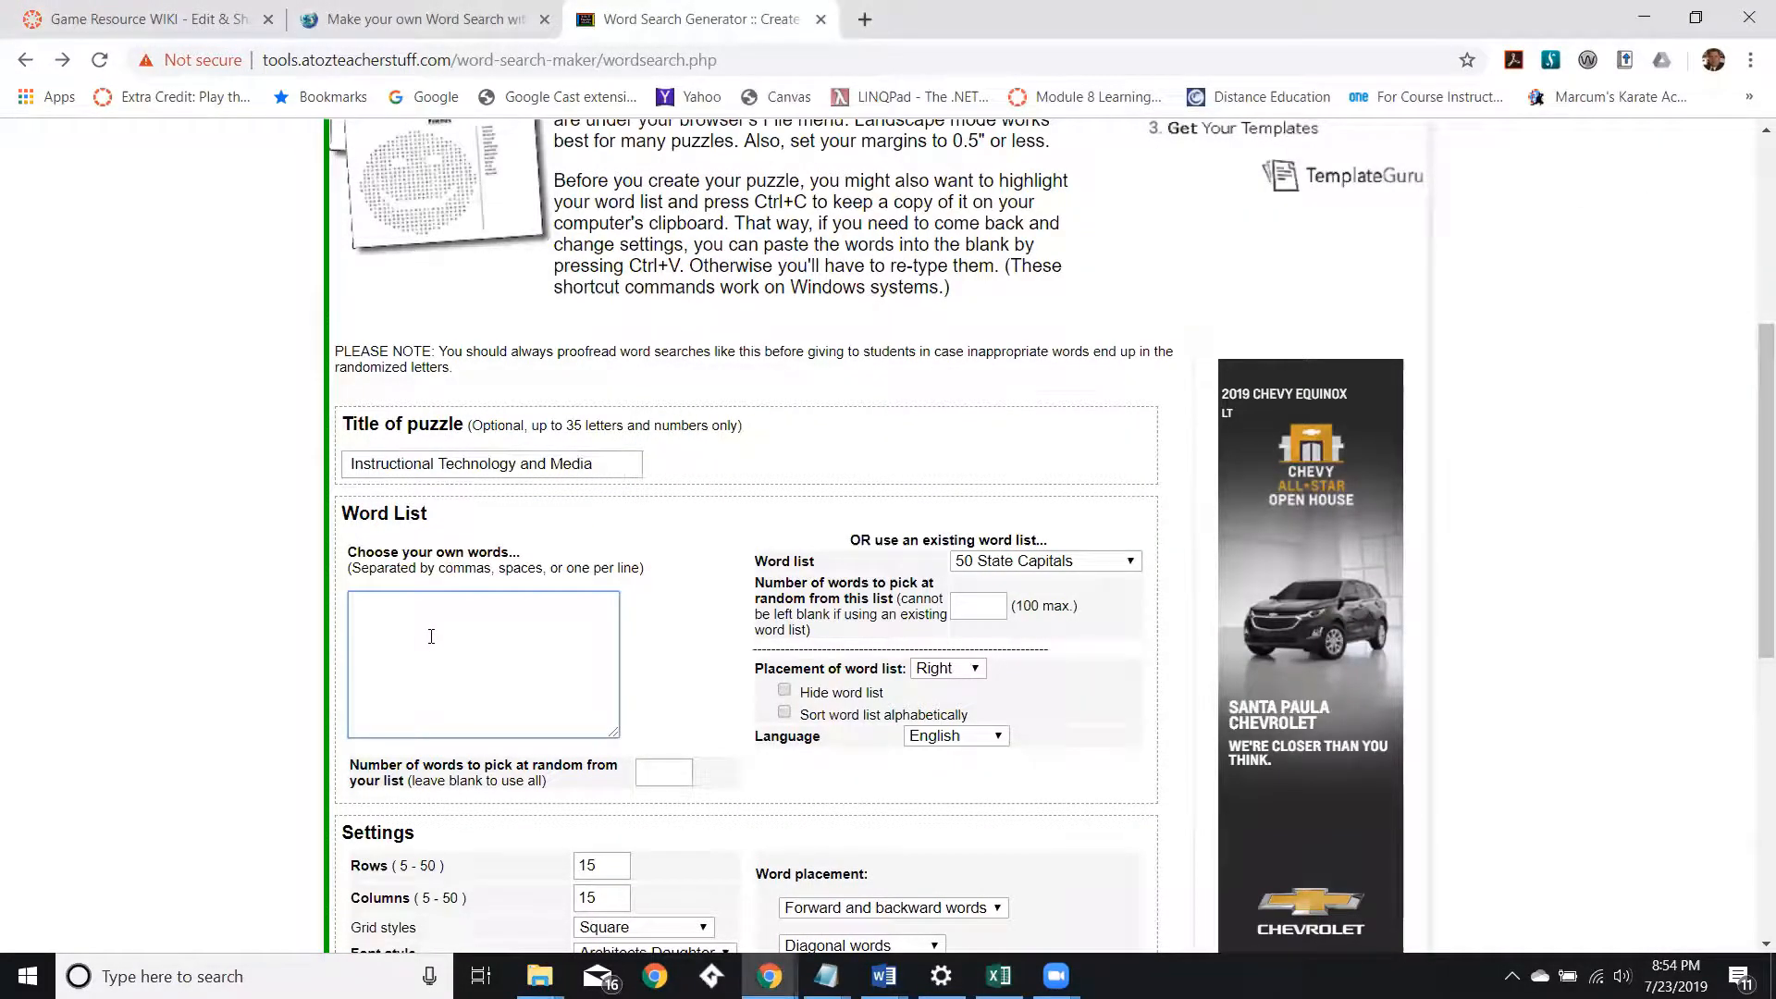
{"action": "key", "text": "ctrl+v"}
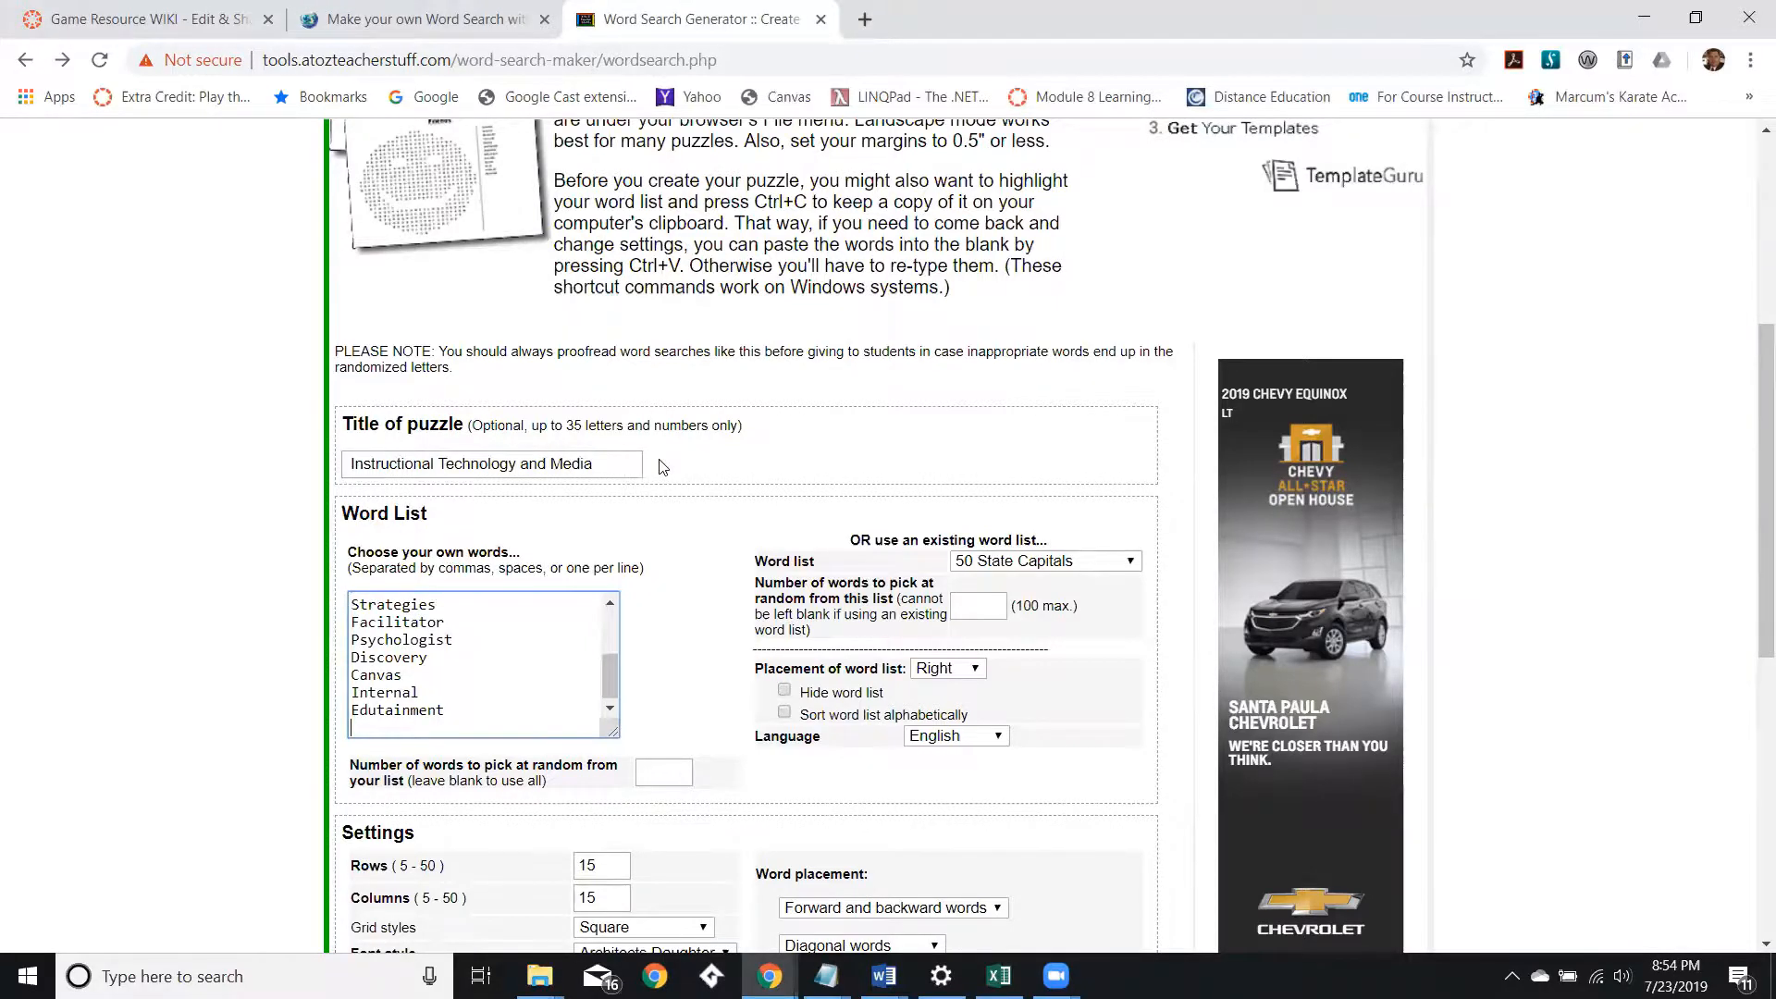
Create the word search puzzle with the current settings.
{"action": "scroll", "coordinate": [663, 467], "scroll_direction": "down", "scroll_amount": 2}
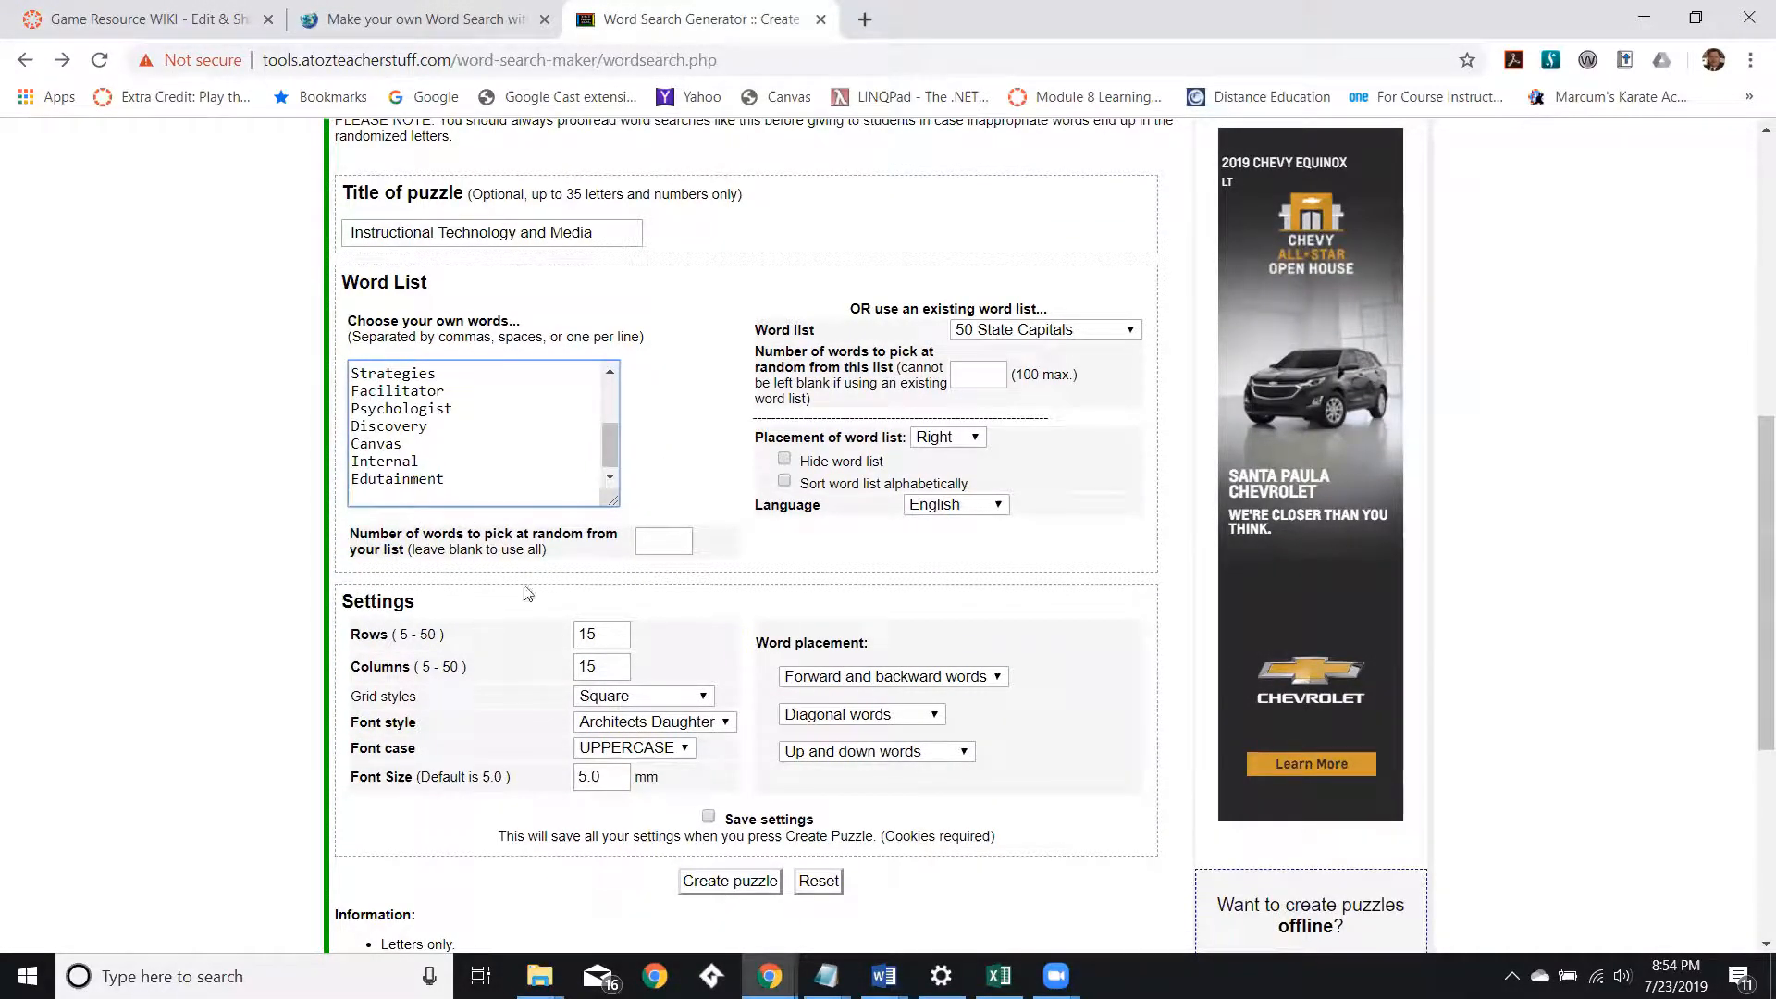
{"action": "left_click", "coordinate": [594, 670]}
{"action": "left_click", "coordinate": [725, 883]}
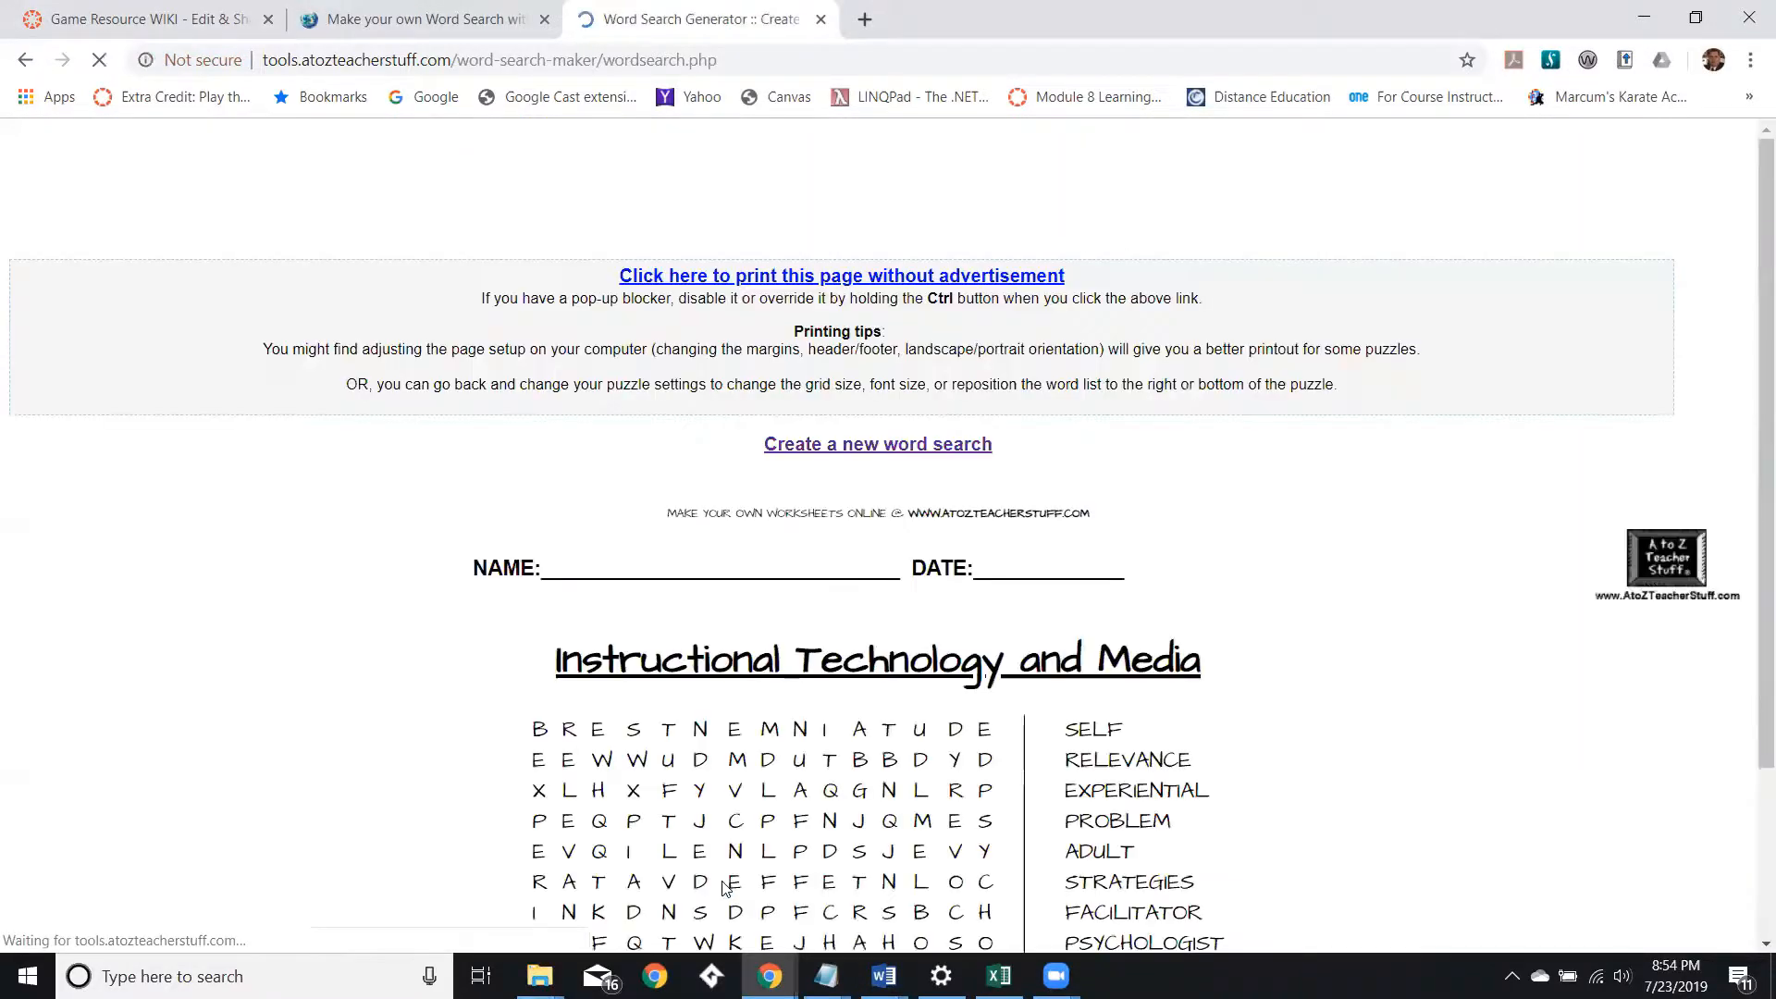
Examine the generated puzzle's letter grid and word list.
{"action": "scroll", "coordinate": [577, 423], "scroll_direction": "down", "scroll_amount": 2}
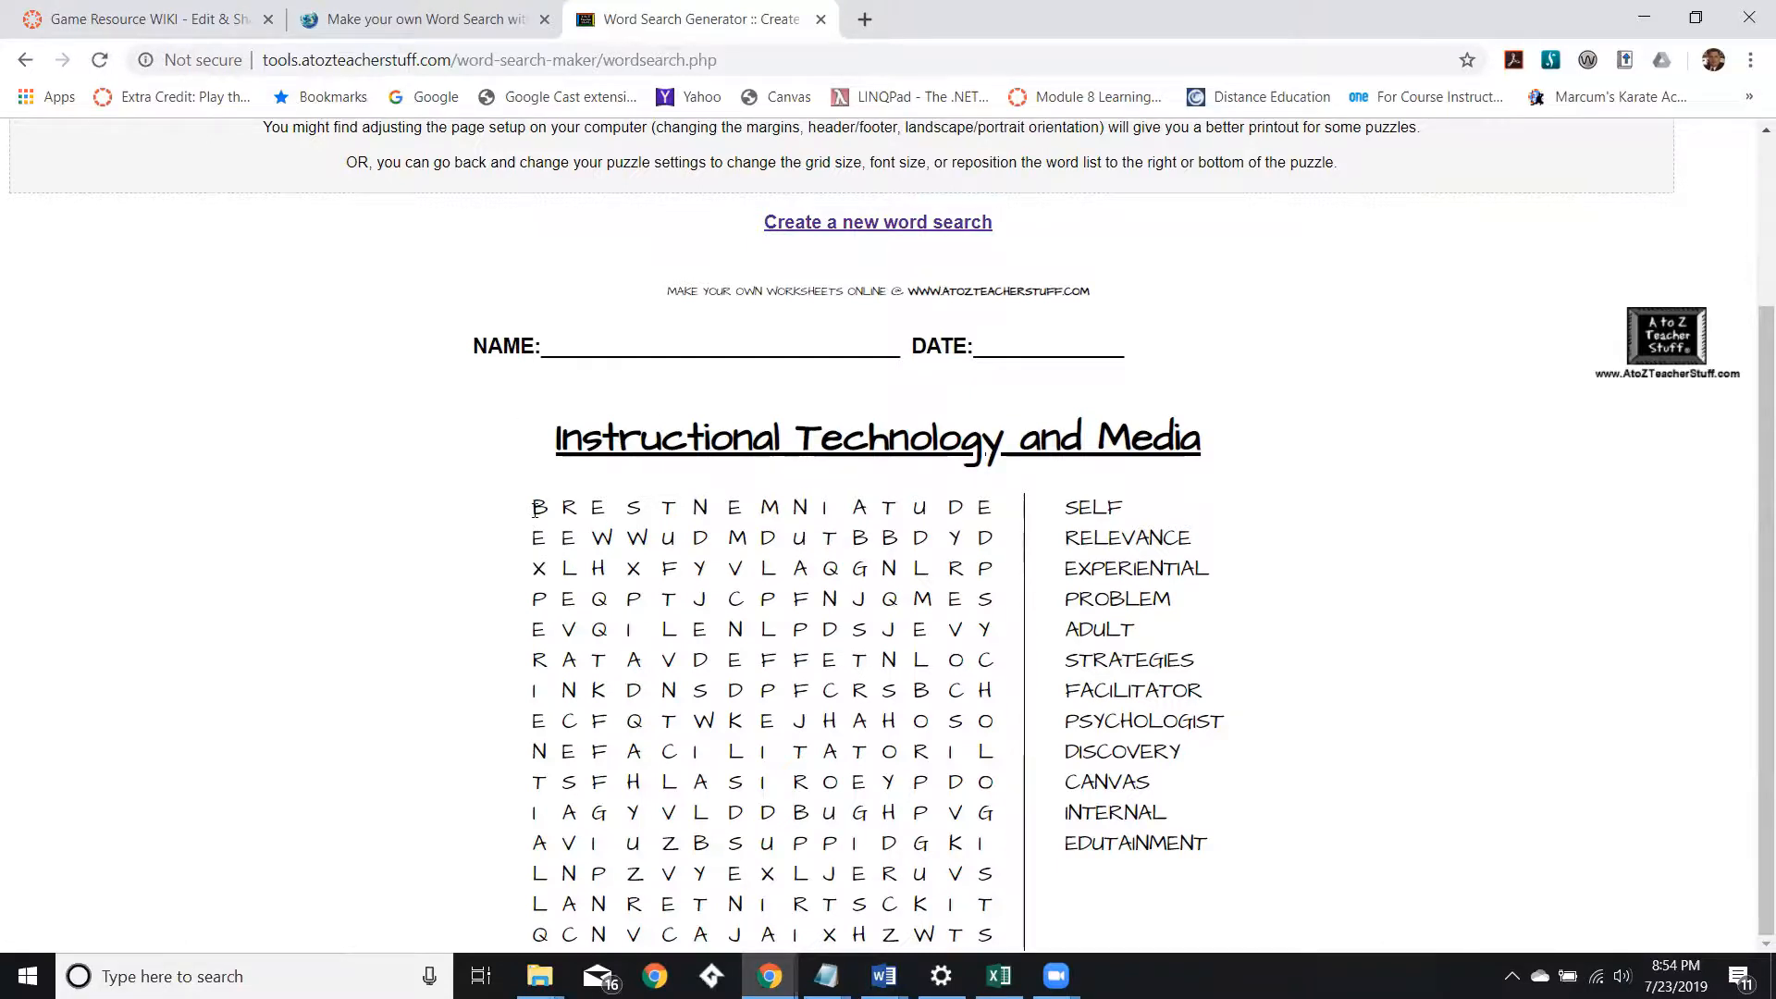
{"action": "left_click_drag", "start_coordinate": [535, 507], "coordinate": [551, 514]}
{"action": "left_click", "coordinate": [570, 509]}
{"action": "scroll", "coordinate": [594, 553], "scroll_direction": "up", "scroll_amount": 3}
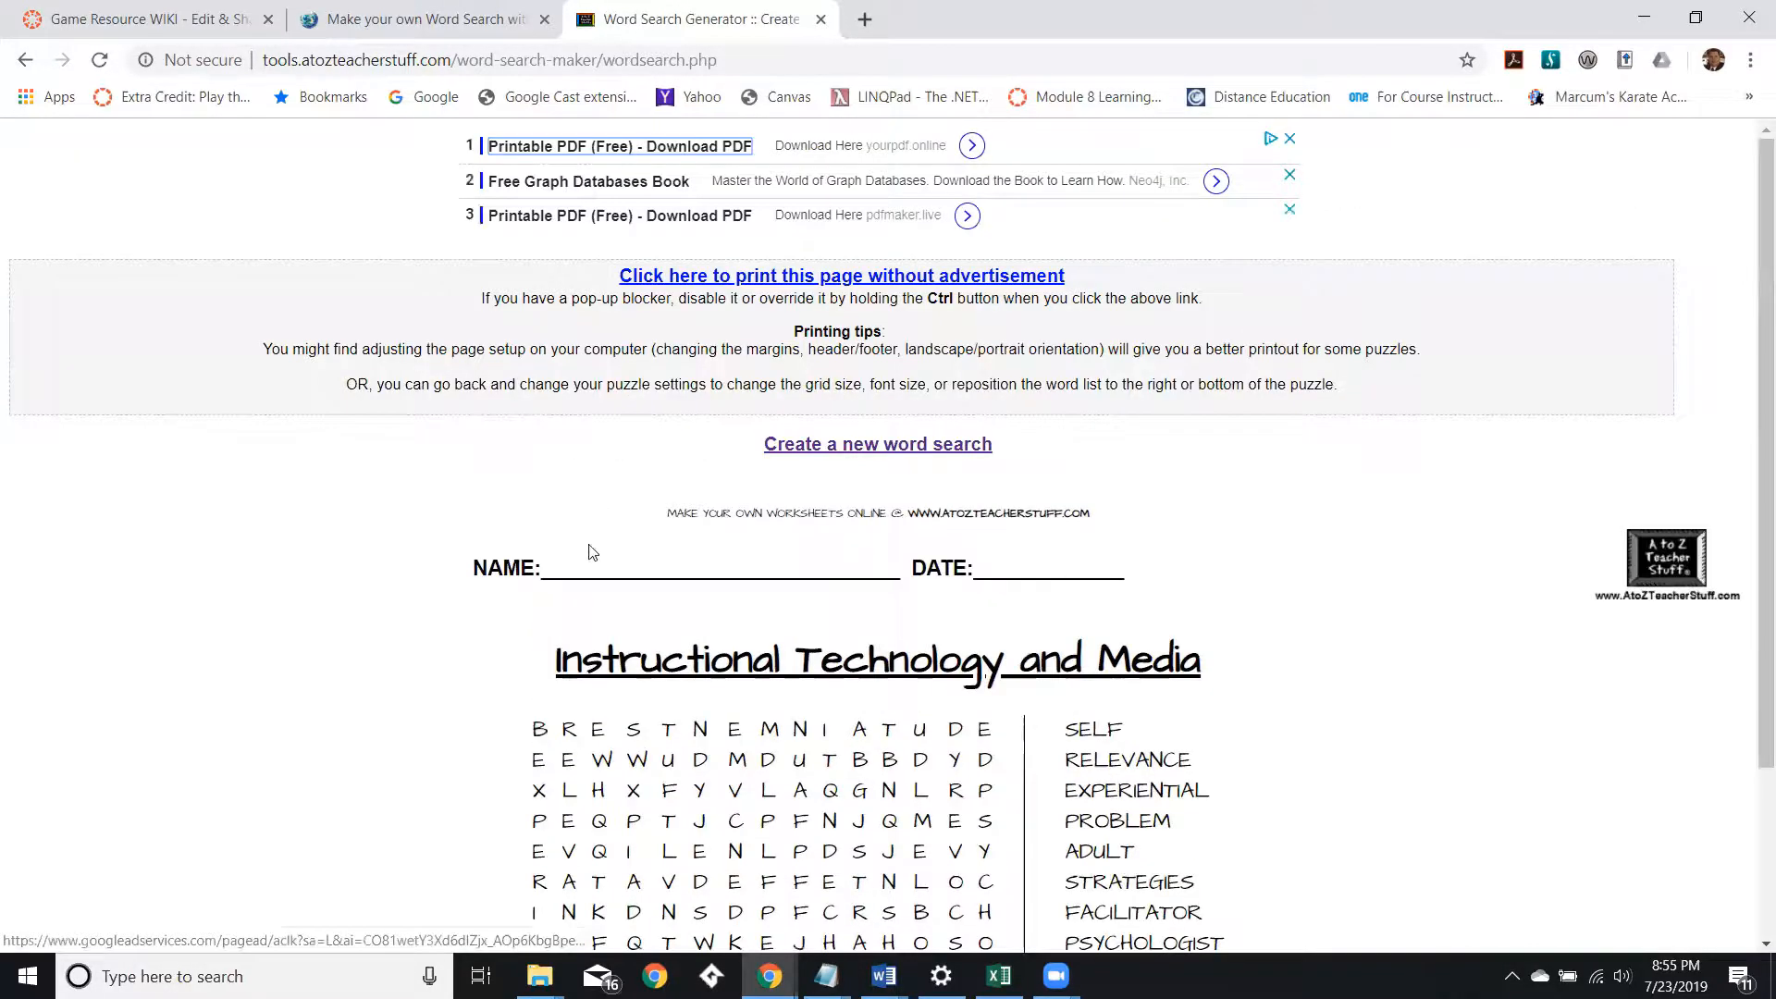
{"action": "left_click", "coordinate": [557, 726]}
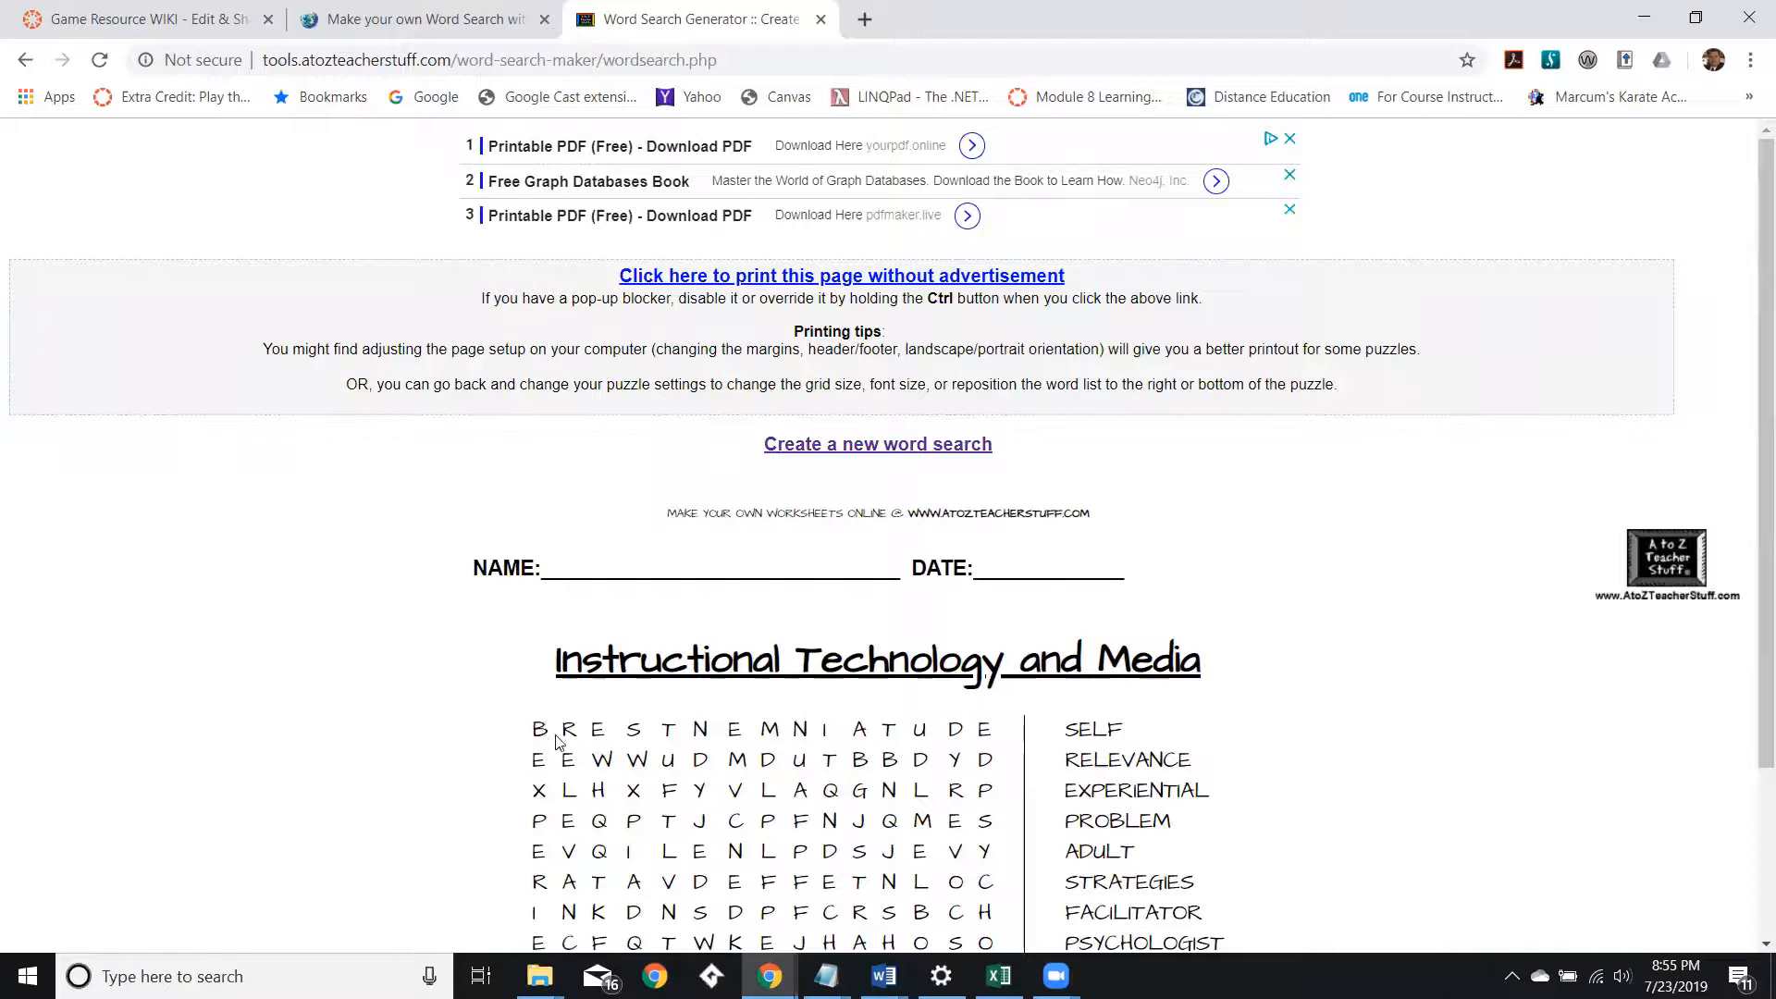
{"action": "double_click", "coordinate": [568, 729]}
{"action": "double_click", "coordinate": [592, 731]}
{"action": "left_click", "coordinate": [634, 730]}
{"action": "double_click", "coordinate": [635, 730]}
{"action": "left_click", "coordinate": [670, 732]}
{"action": "scroll", "coordinate": [666, 740], "scroll_direction": "down", "scroll_amount": 2}
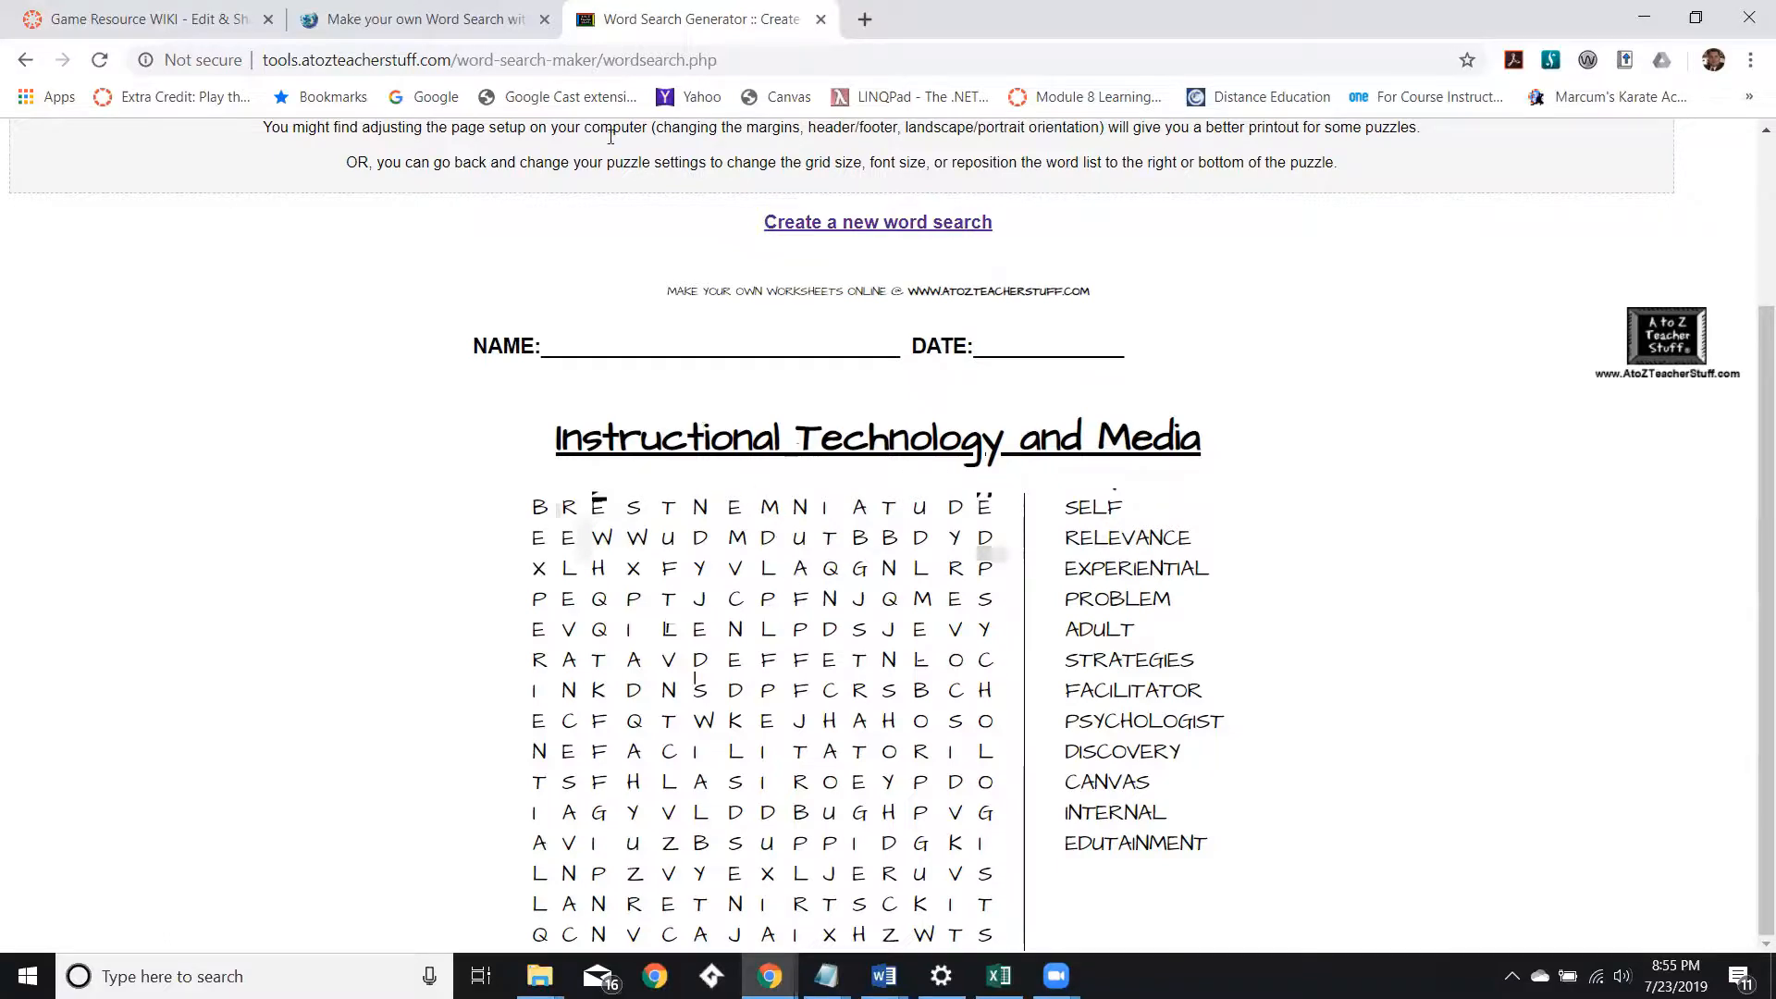
Go back to the word search settings form and review its settings.
{"action": "left_click", "coordinate": [26, 61]}
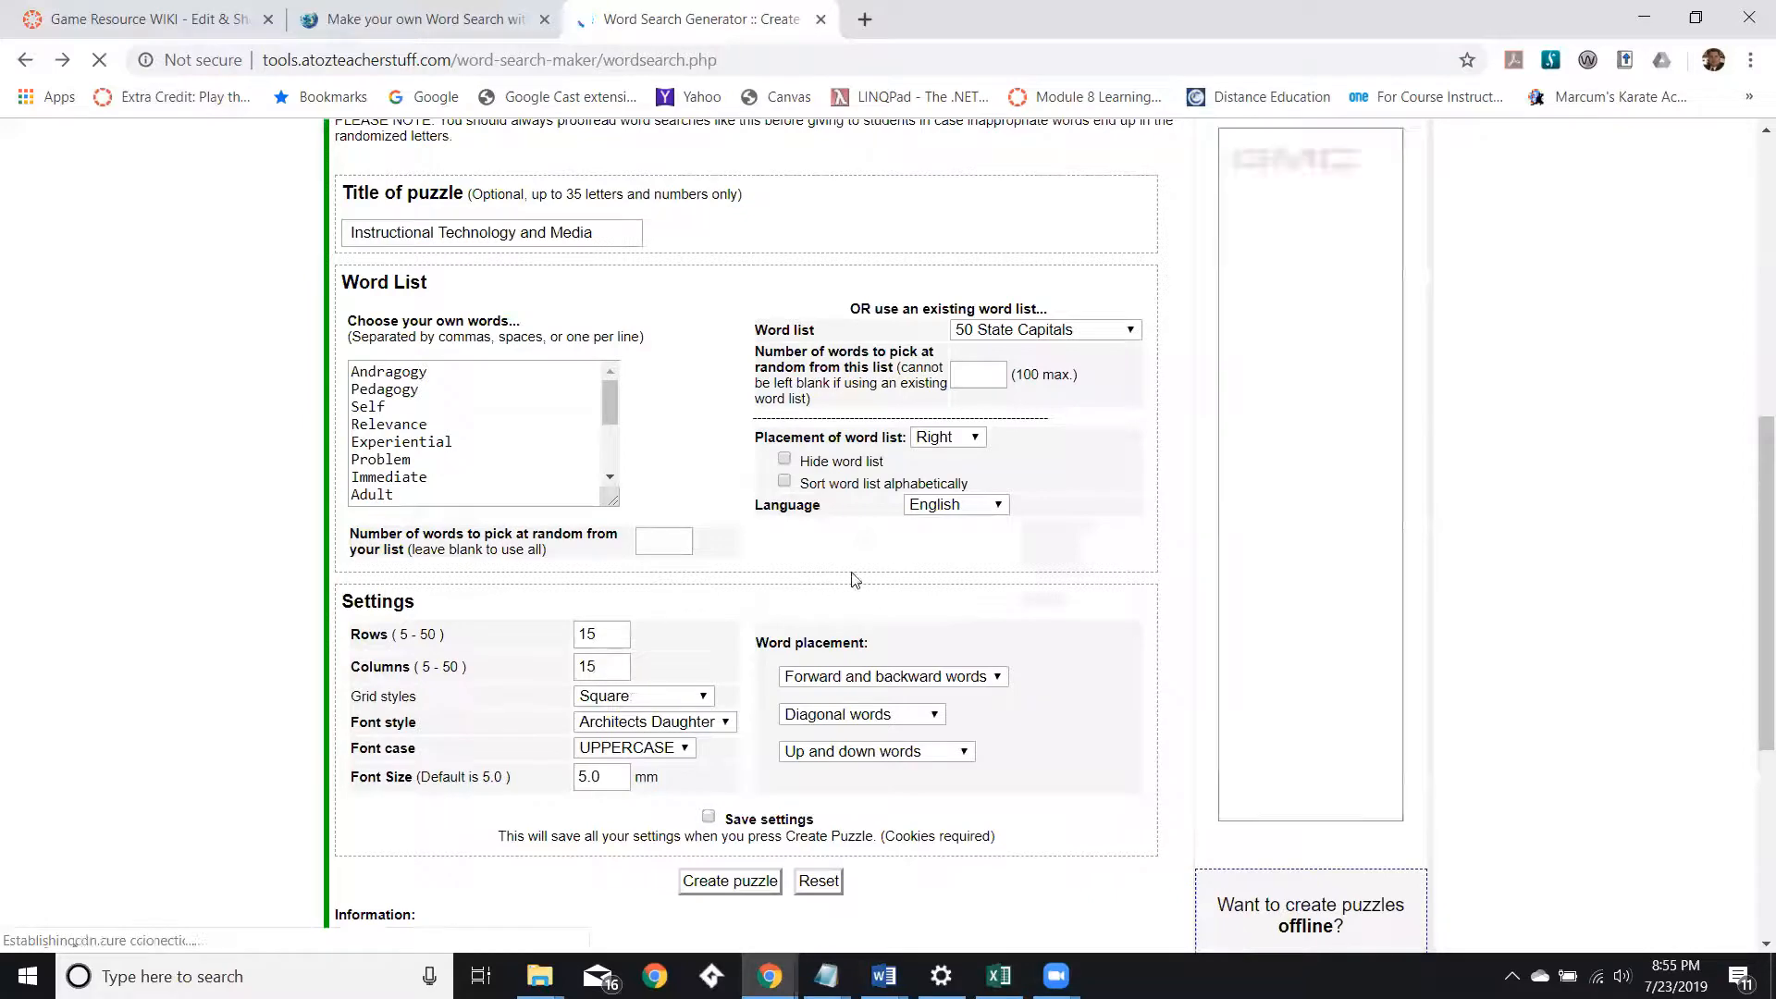
{"action": "scroll", "coordinate": [861, 595], "scroll_direction": "down", "scroll_amount": 1}
{"action": "scroll", "coordinate": [940, 618], "scroll_direction": "down", "scroll_amount": 1}
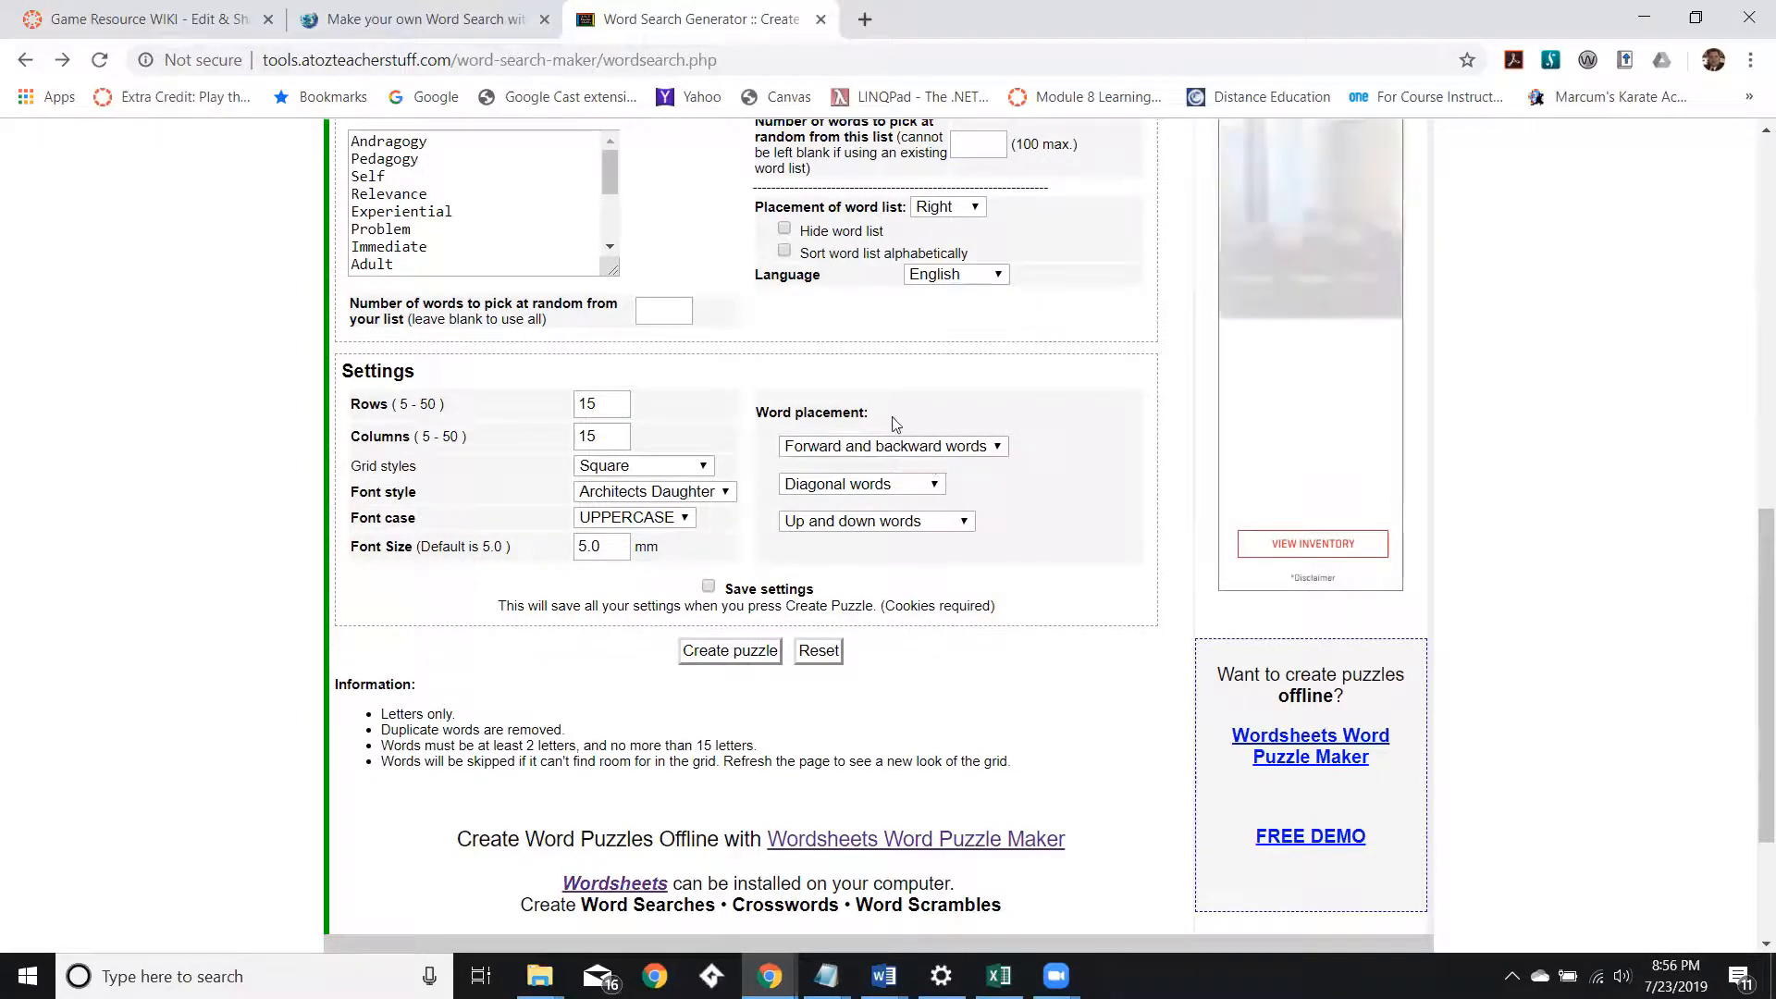
Set word placement to forward words only with no diagonal words, and create the puzzle again.
{"action": "left_click", "coordinate": [995, 451]}
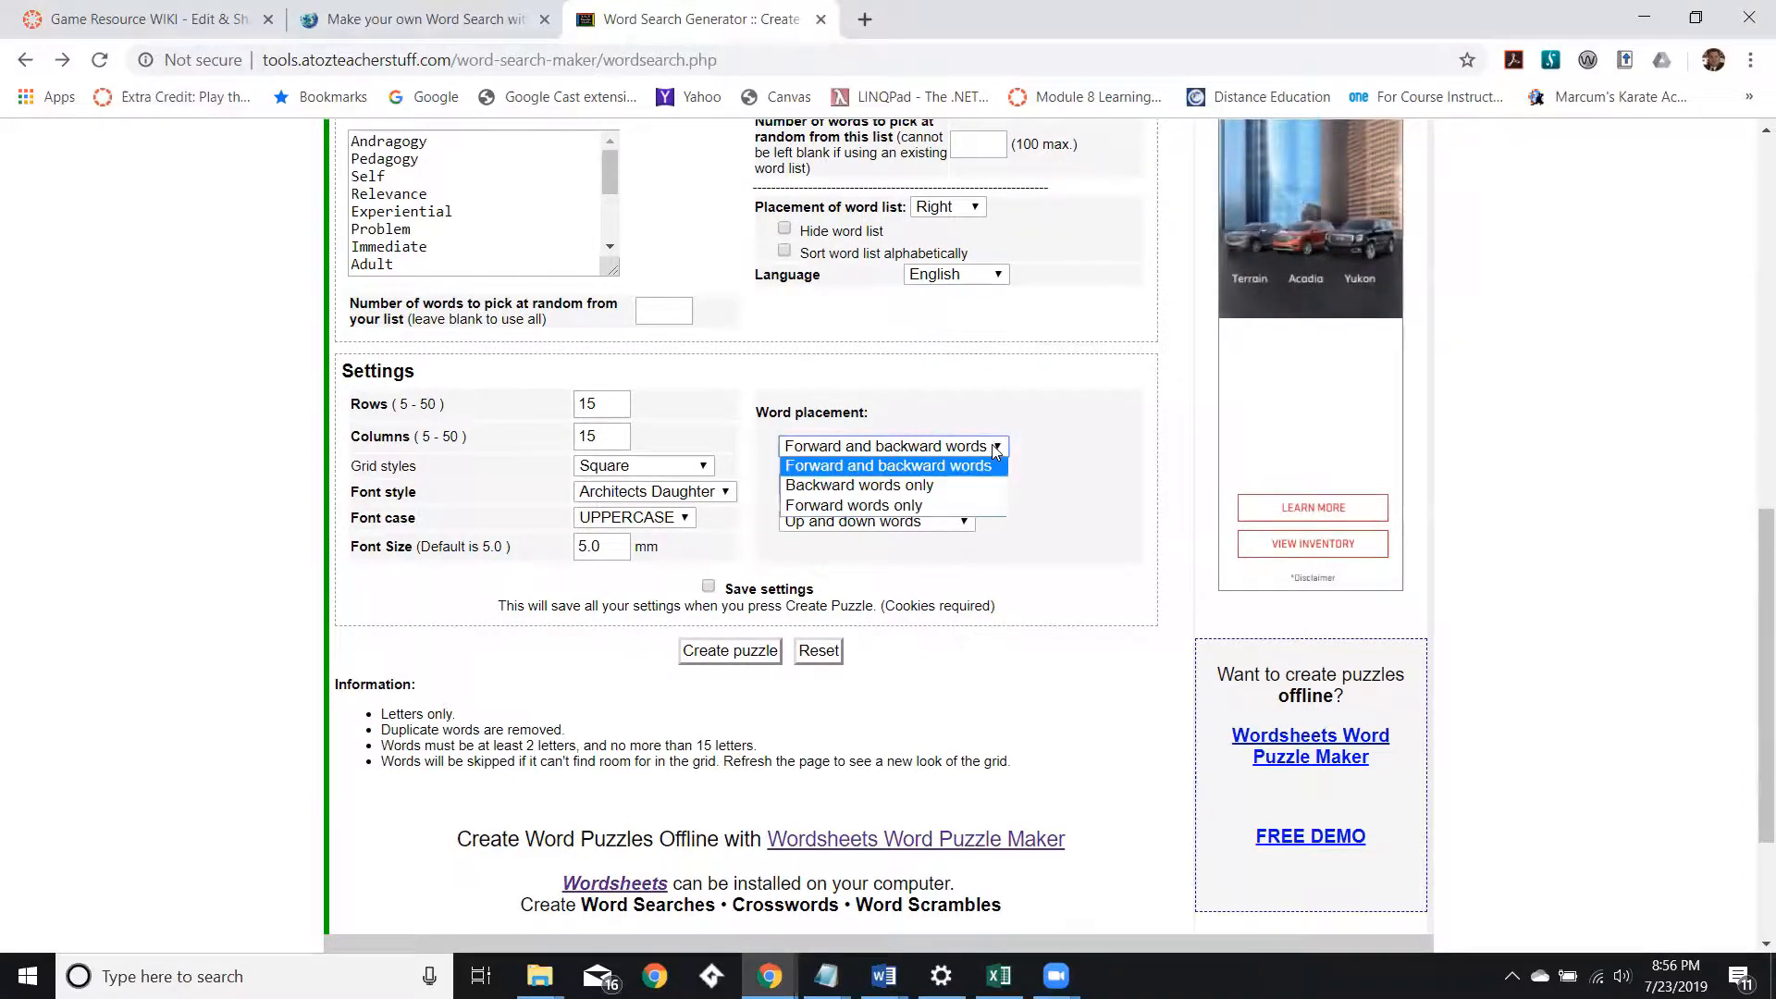
{"action": "left_click", "coordinate": [870, 507]}
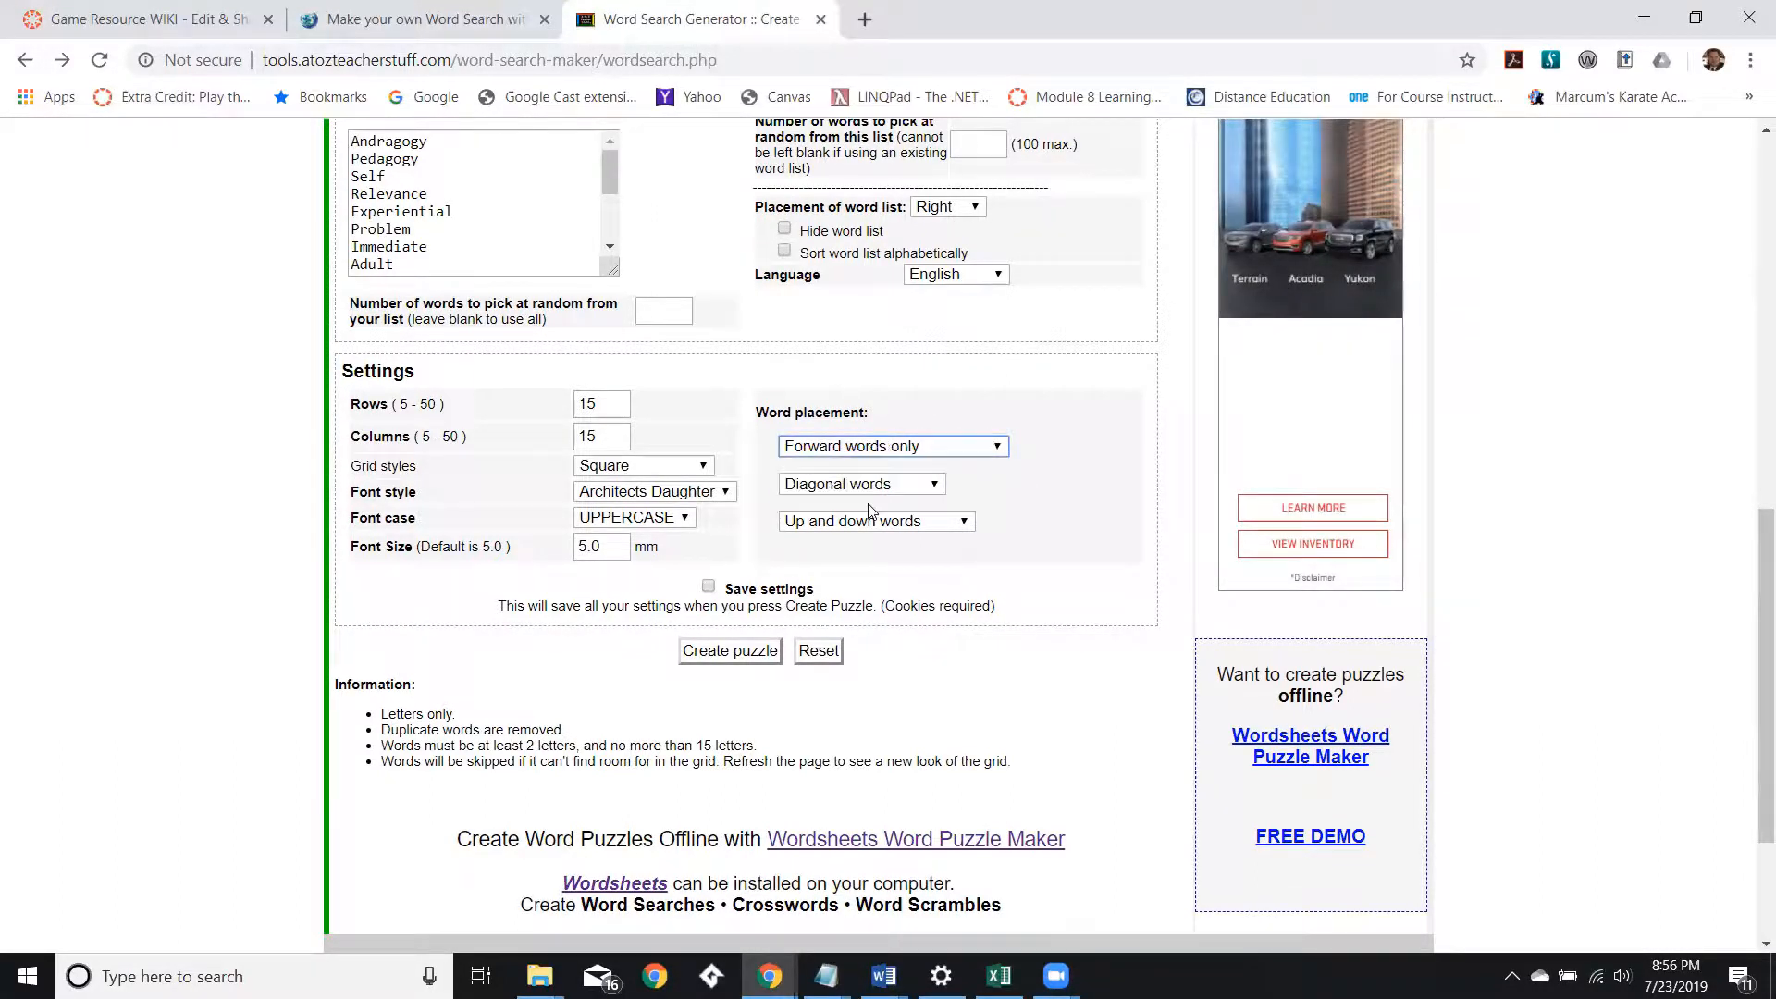
{"action": "left_click", "coordinate": [936, 488]}
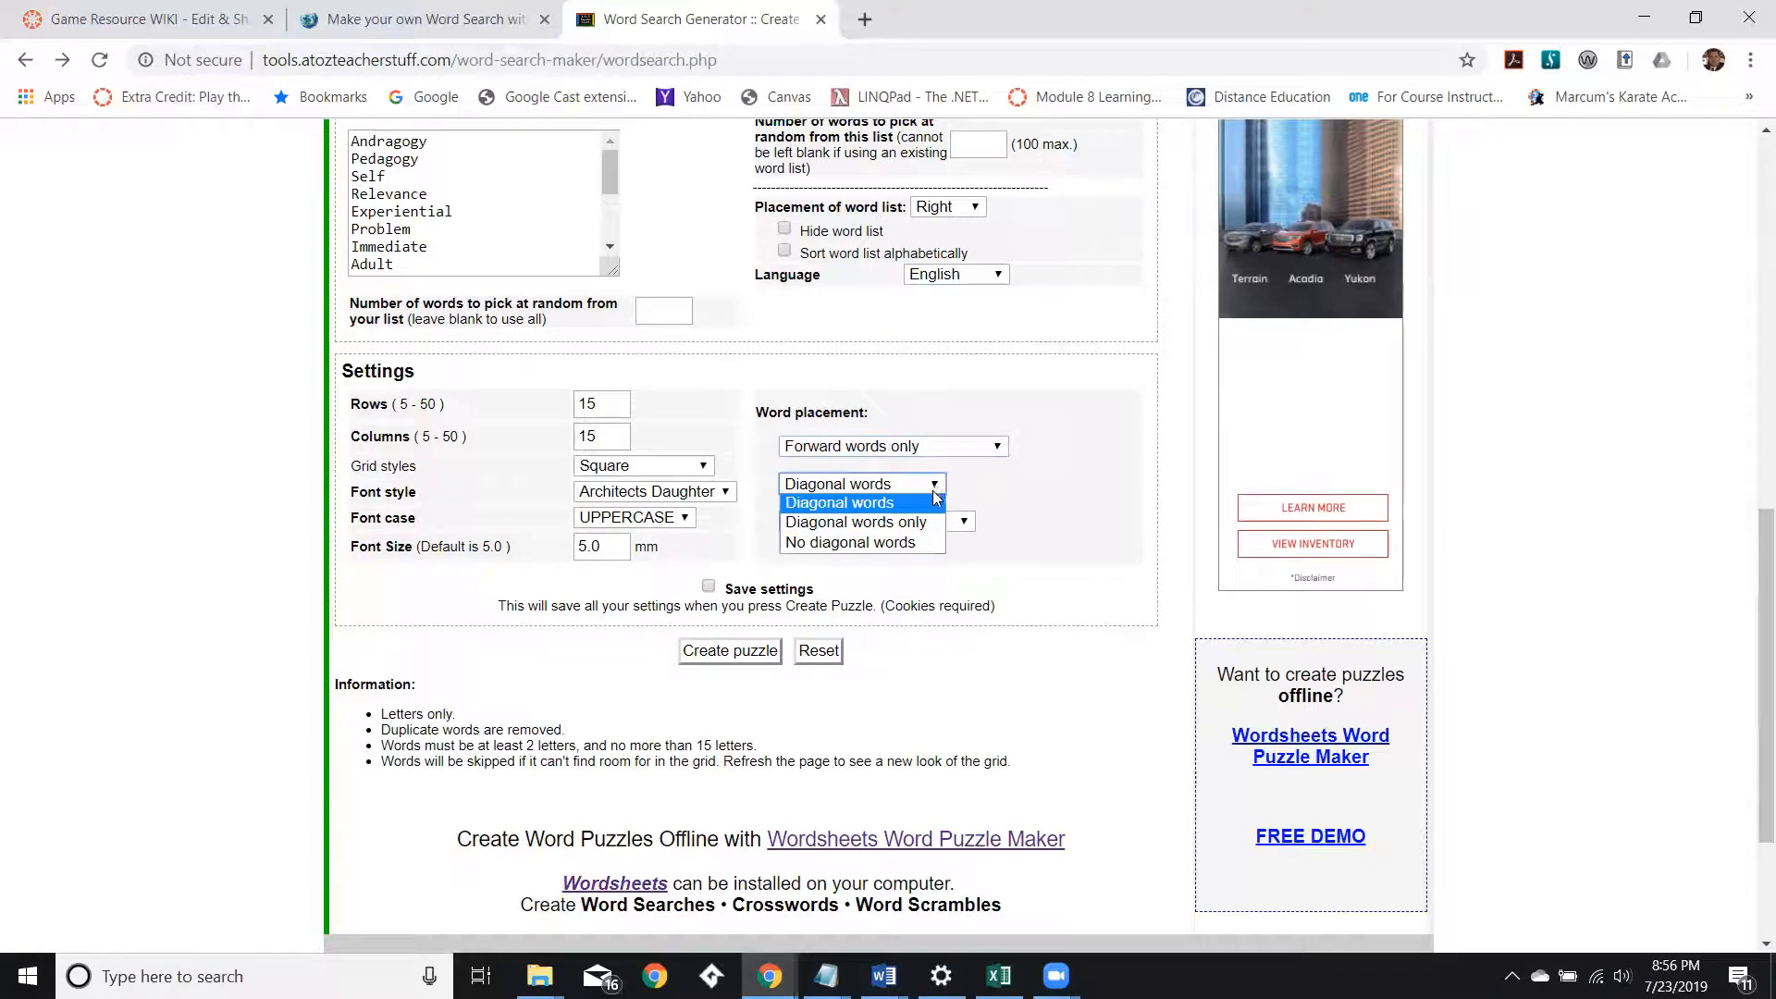
{"action": "left_click", "coordinate": [914, 546]}
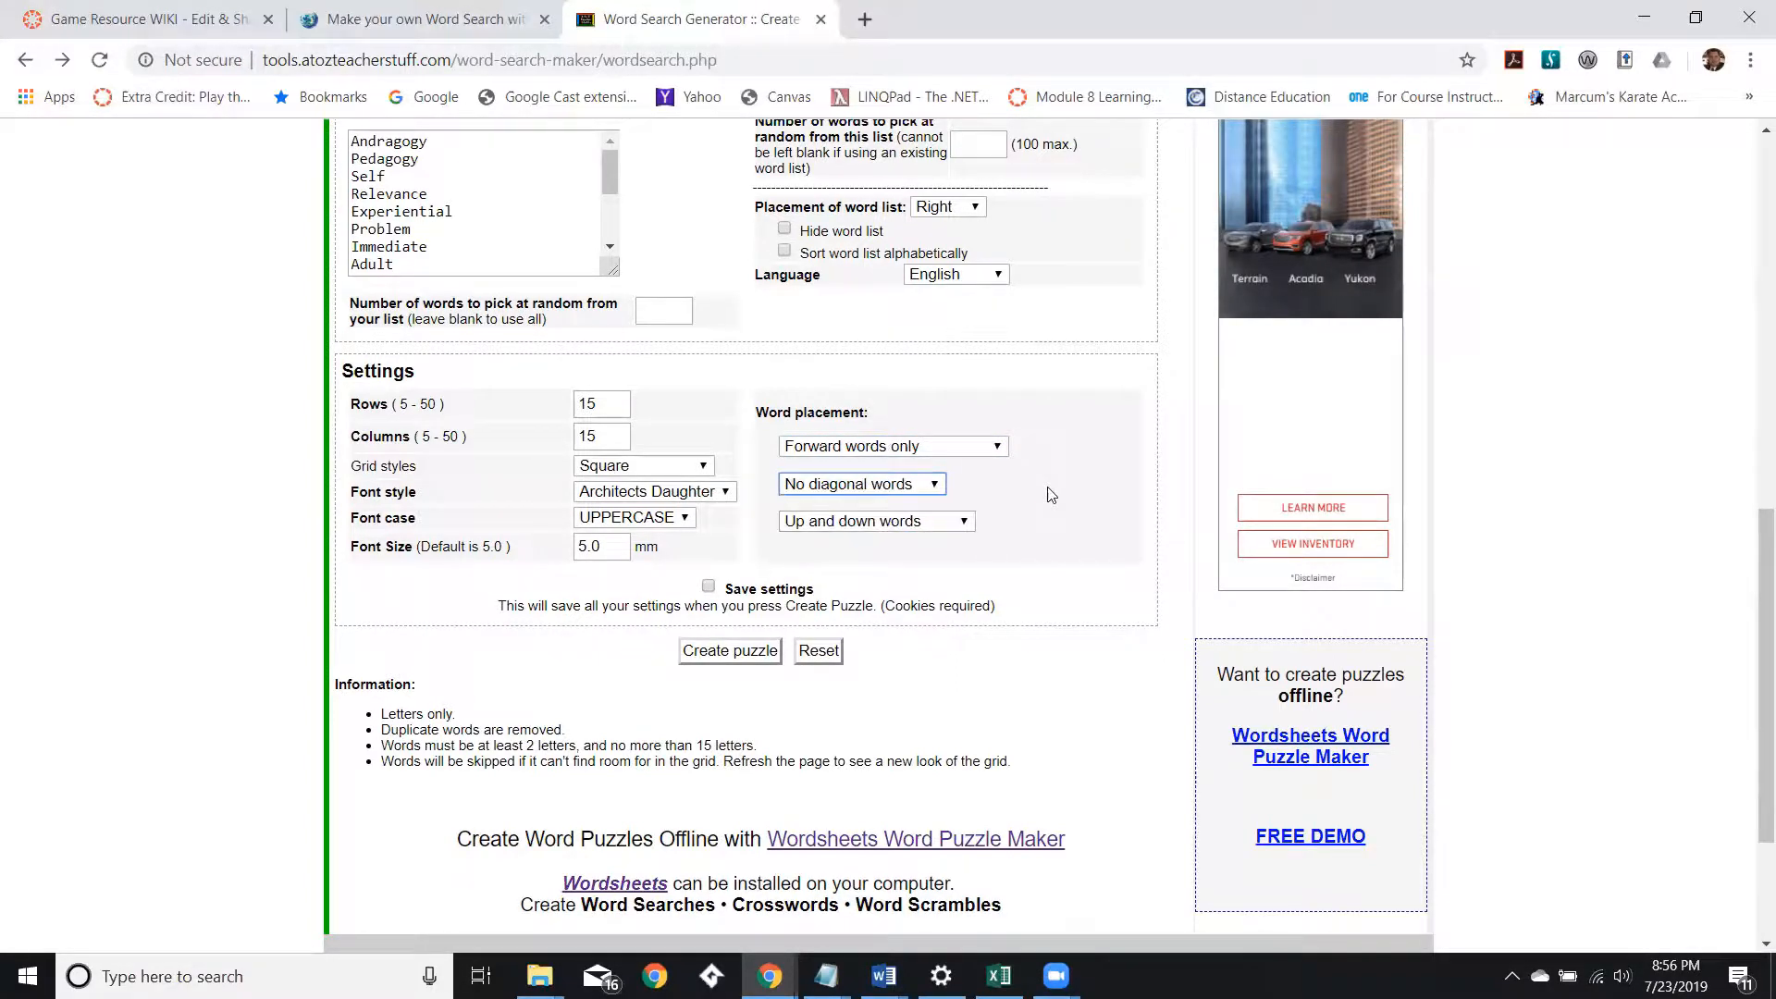
{"action": "left_click", "coordinate": [966, 523]}
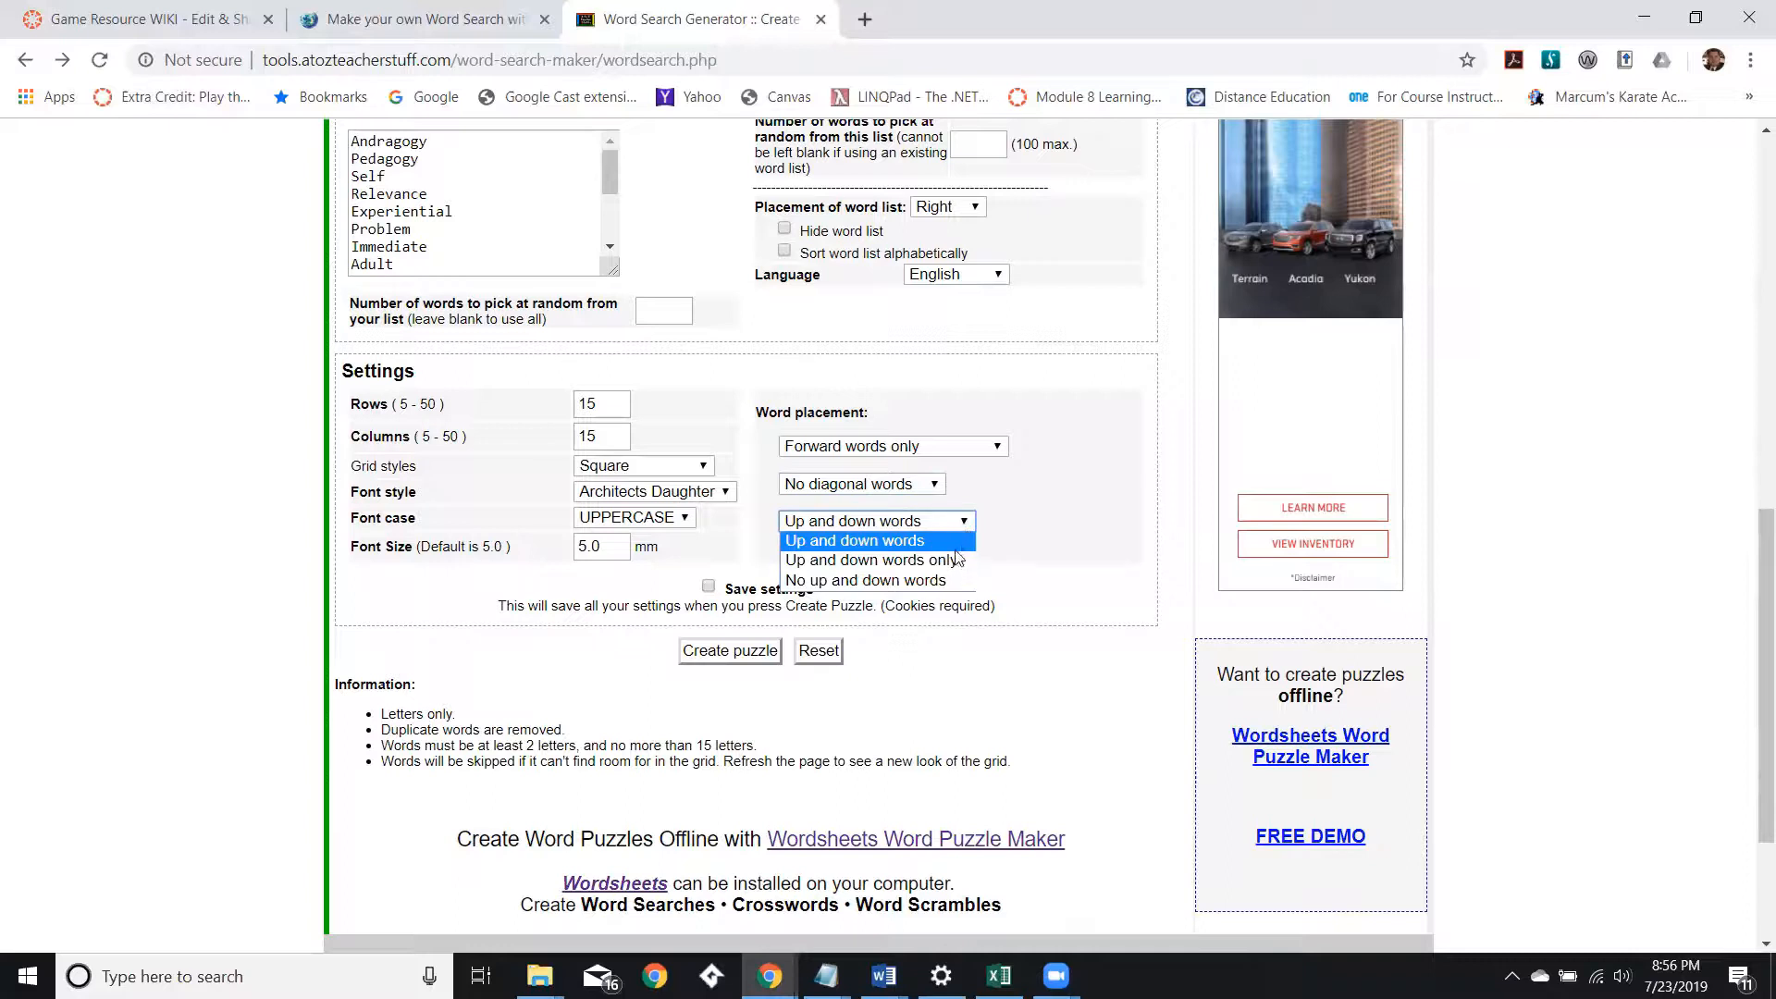
{"action": "left_click", "coordinate": [1071, 508]}
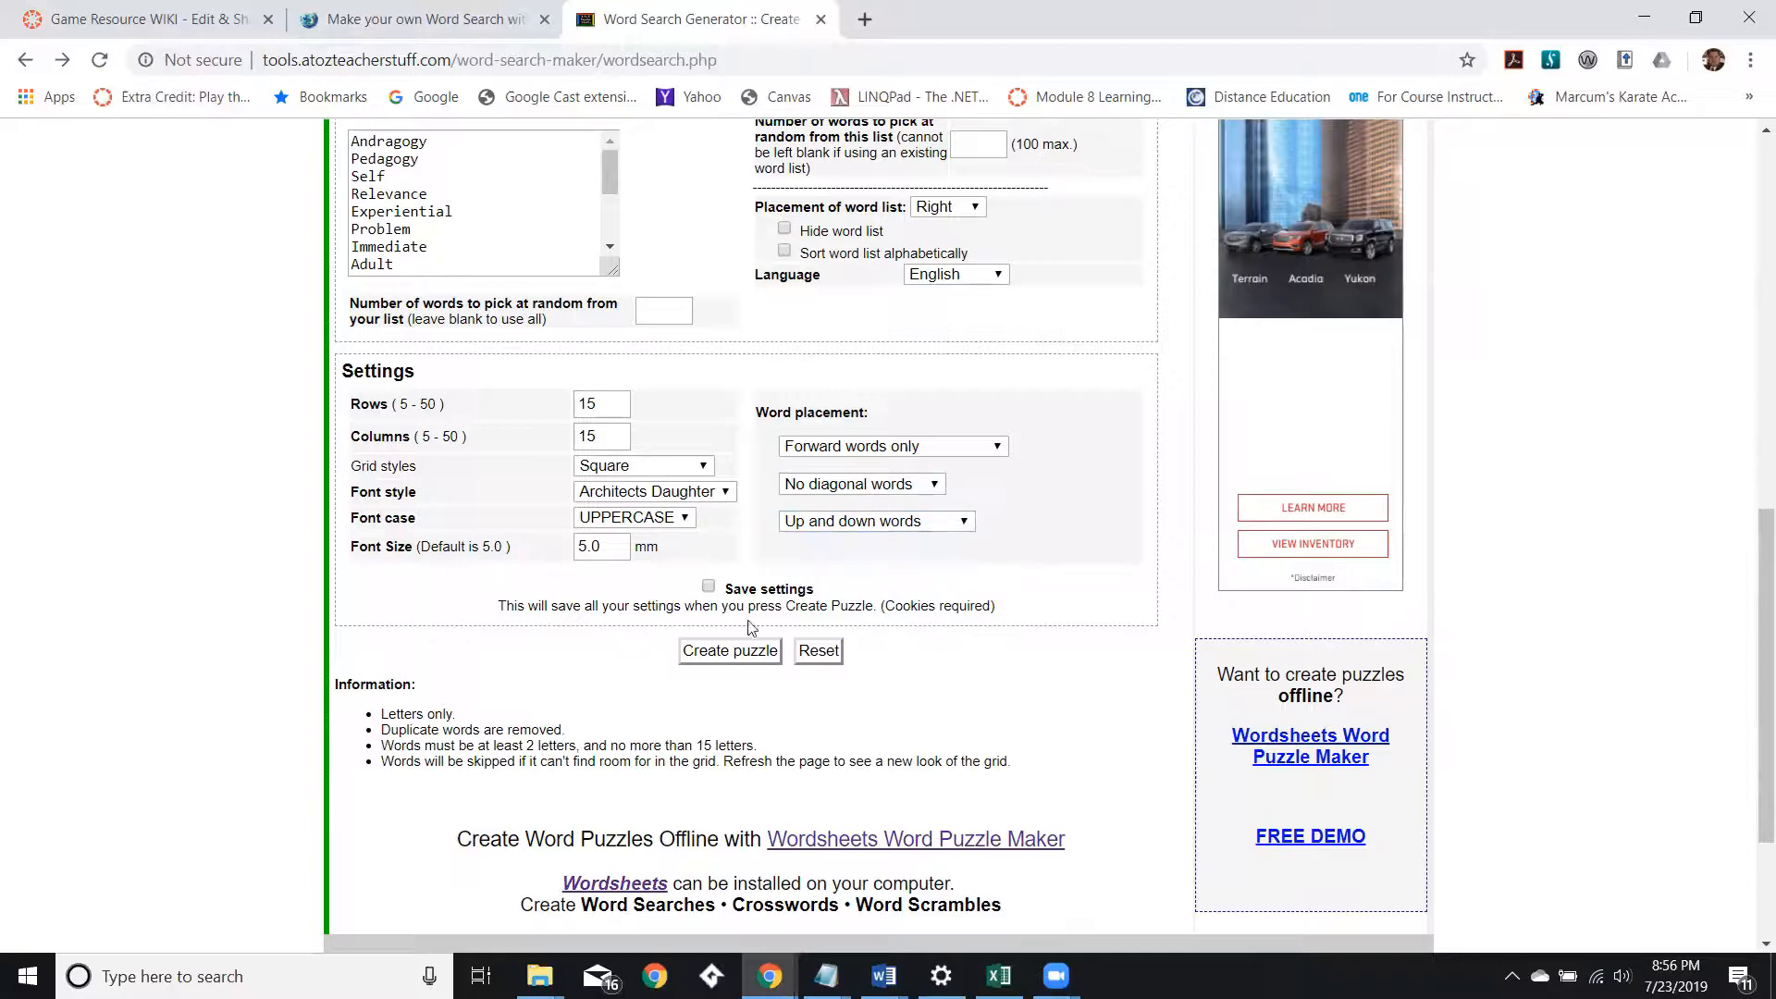
{"action": "left_click", "coordinate": [730, 651]}
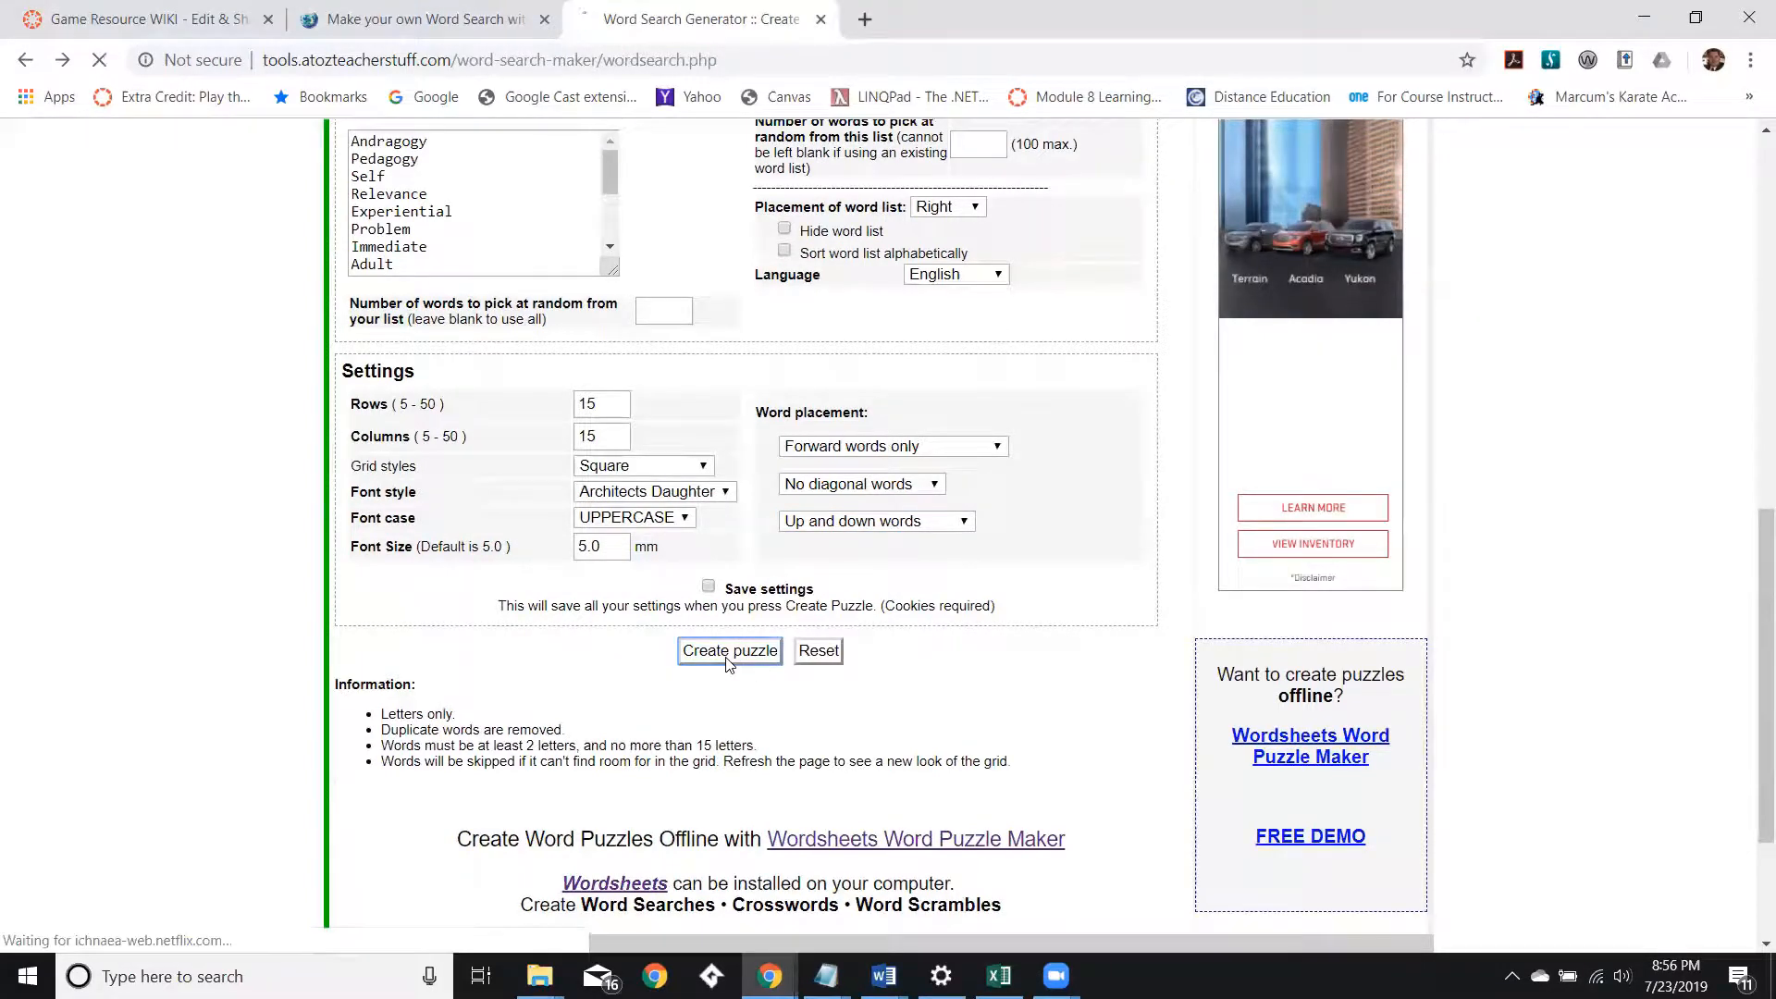
Examine the regenerated puzzle's letter grid and word list.
{"action": "scroll", "coordinate": [788, 609], "scroll_direction": "down", "scroll_amount": 3}
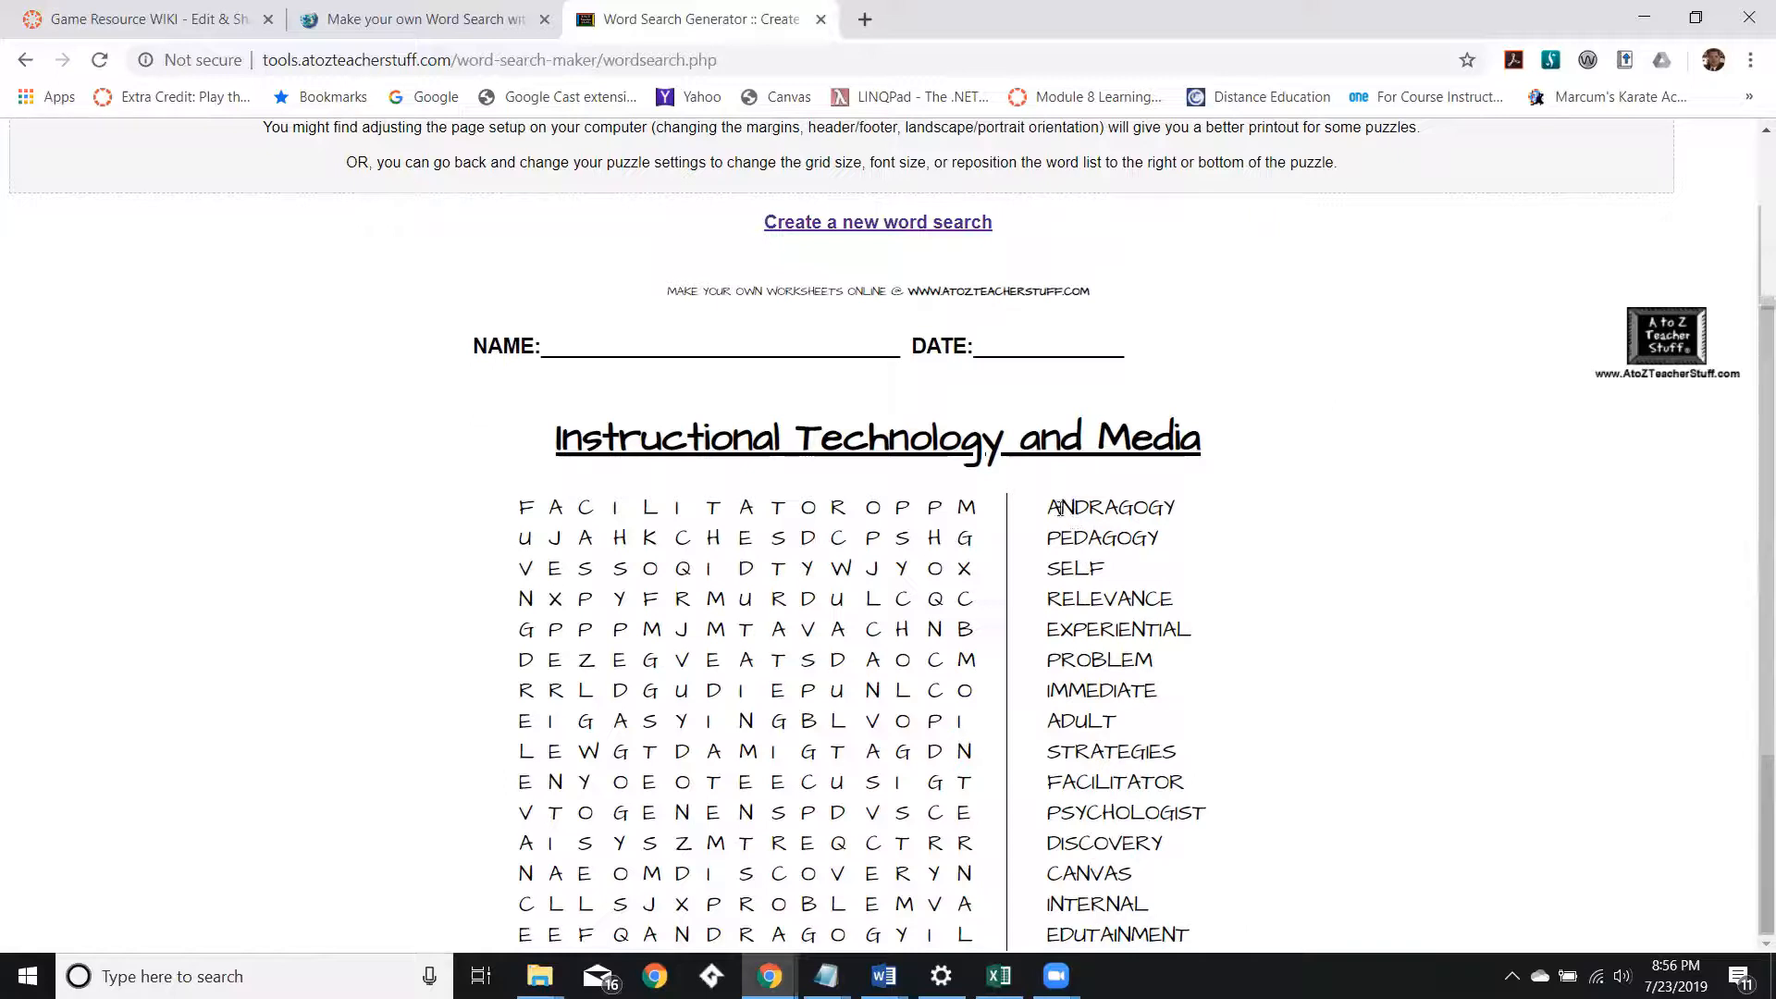
{"action": "left_click_drag", "start_coordinate": [1049, 507], "coordinate": [1213, 953]}
{"action": "left_click", "coordinate": [1253, 721]}
{"action": "scroll", "coordinate": [592, 412], "scroll_direction": "up", "scroll_amount": 2}
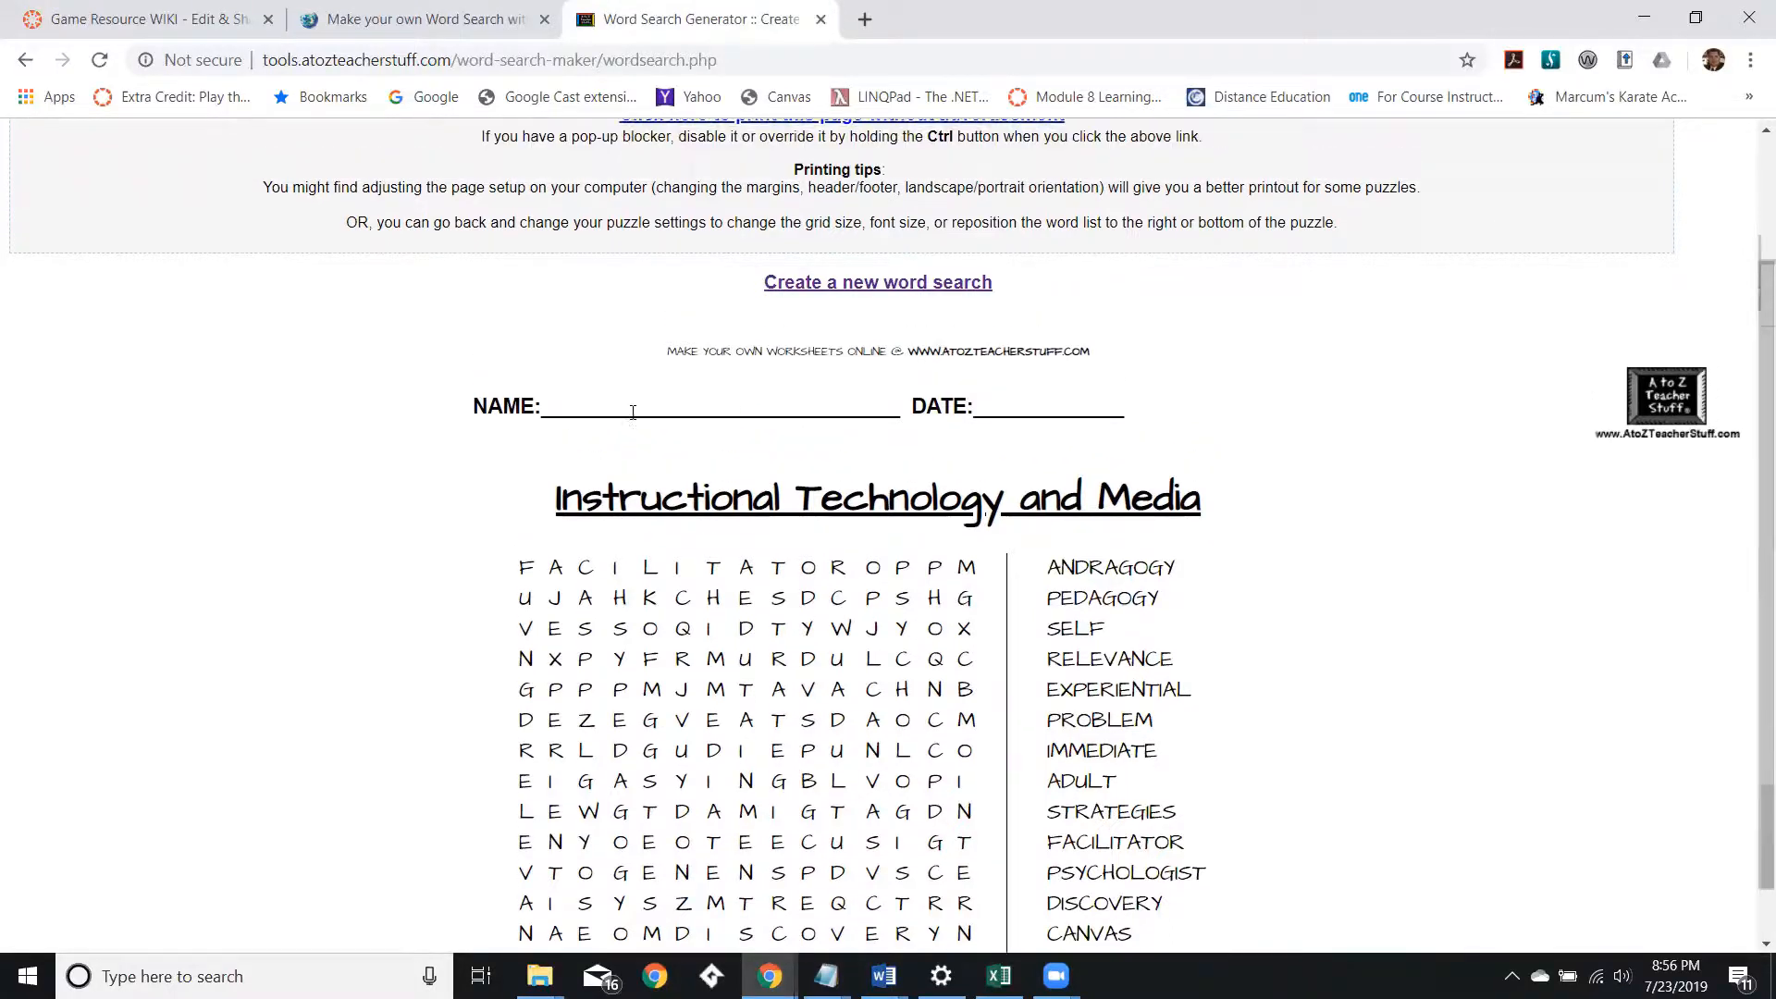
{"action": "scroll", "coordinate": [633, 412], "scroll_direction": "down", "scroll_amount": 2}
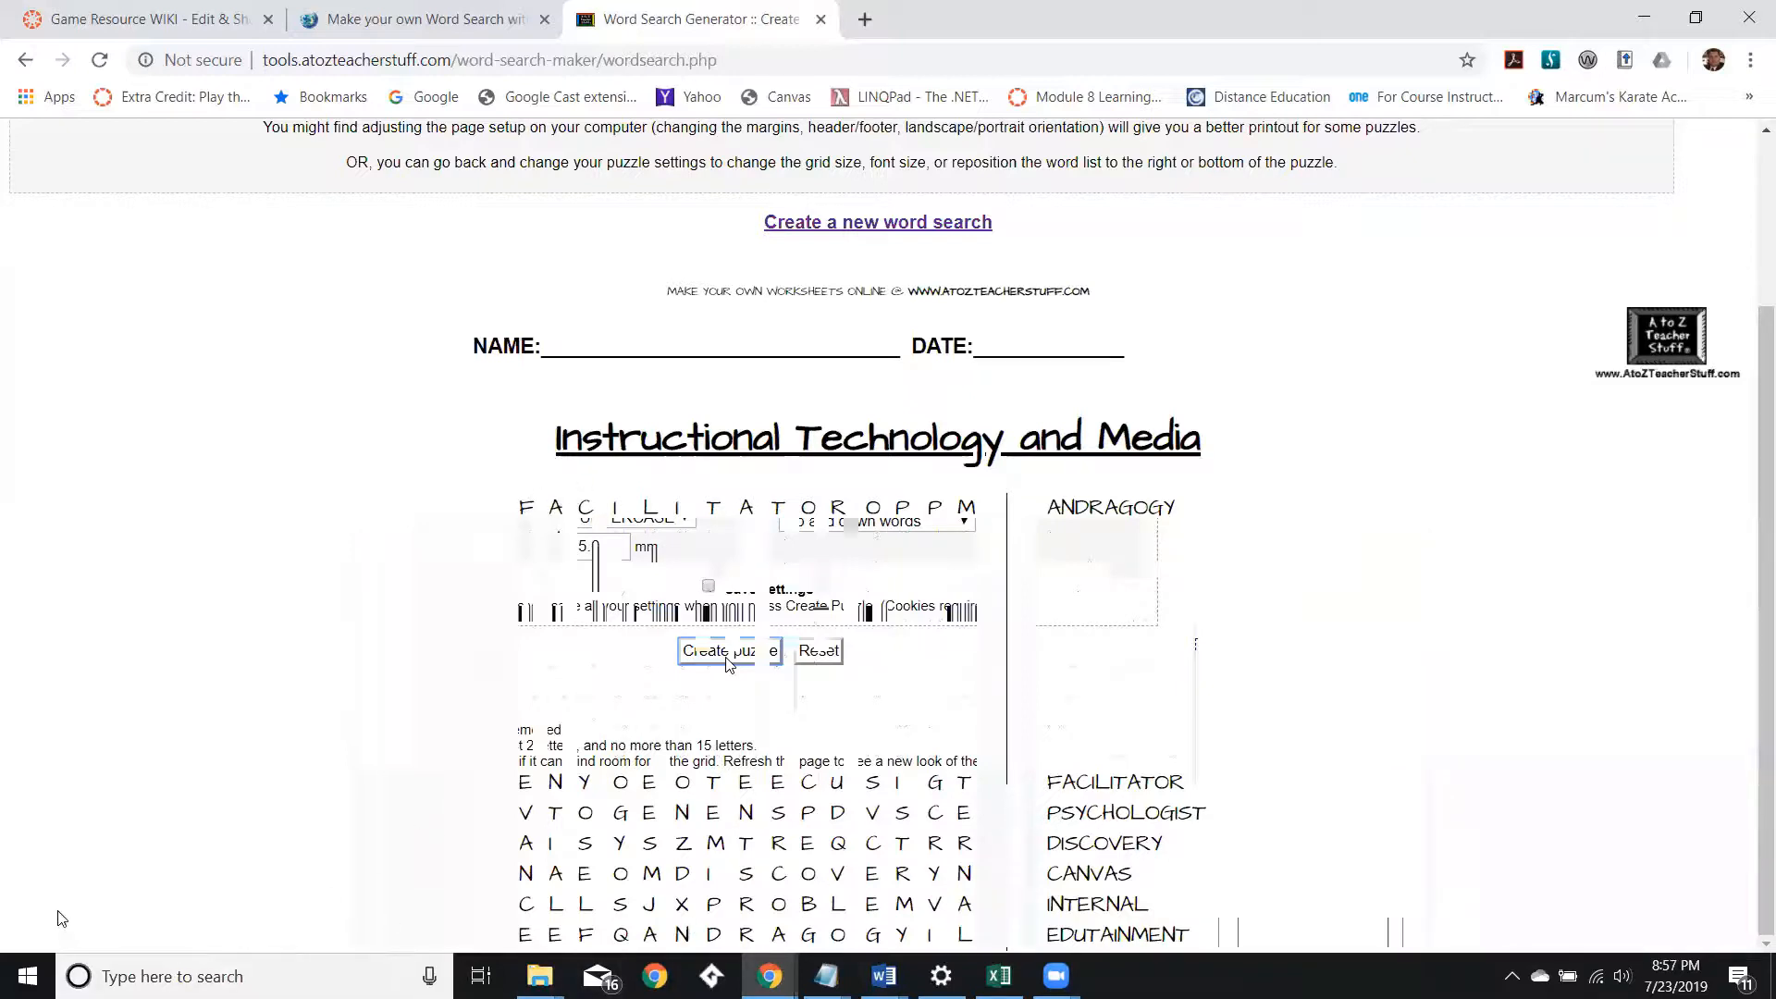
Launch Word and open a new blank document in a maximized window.
{"action": "left_click", "coordinate": [28, 976]}
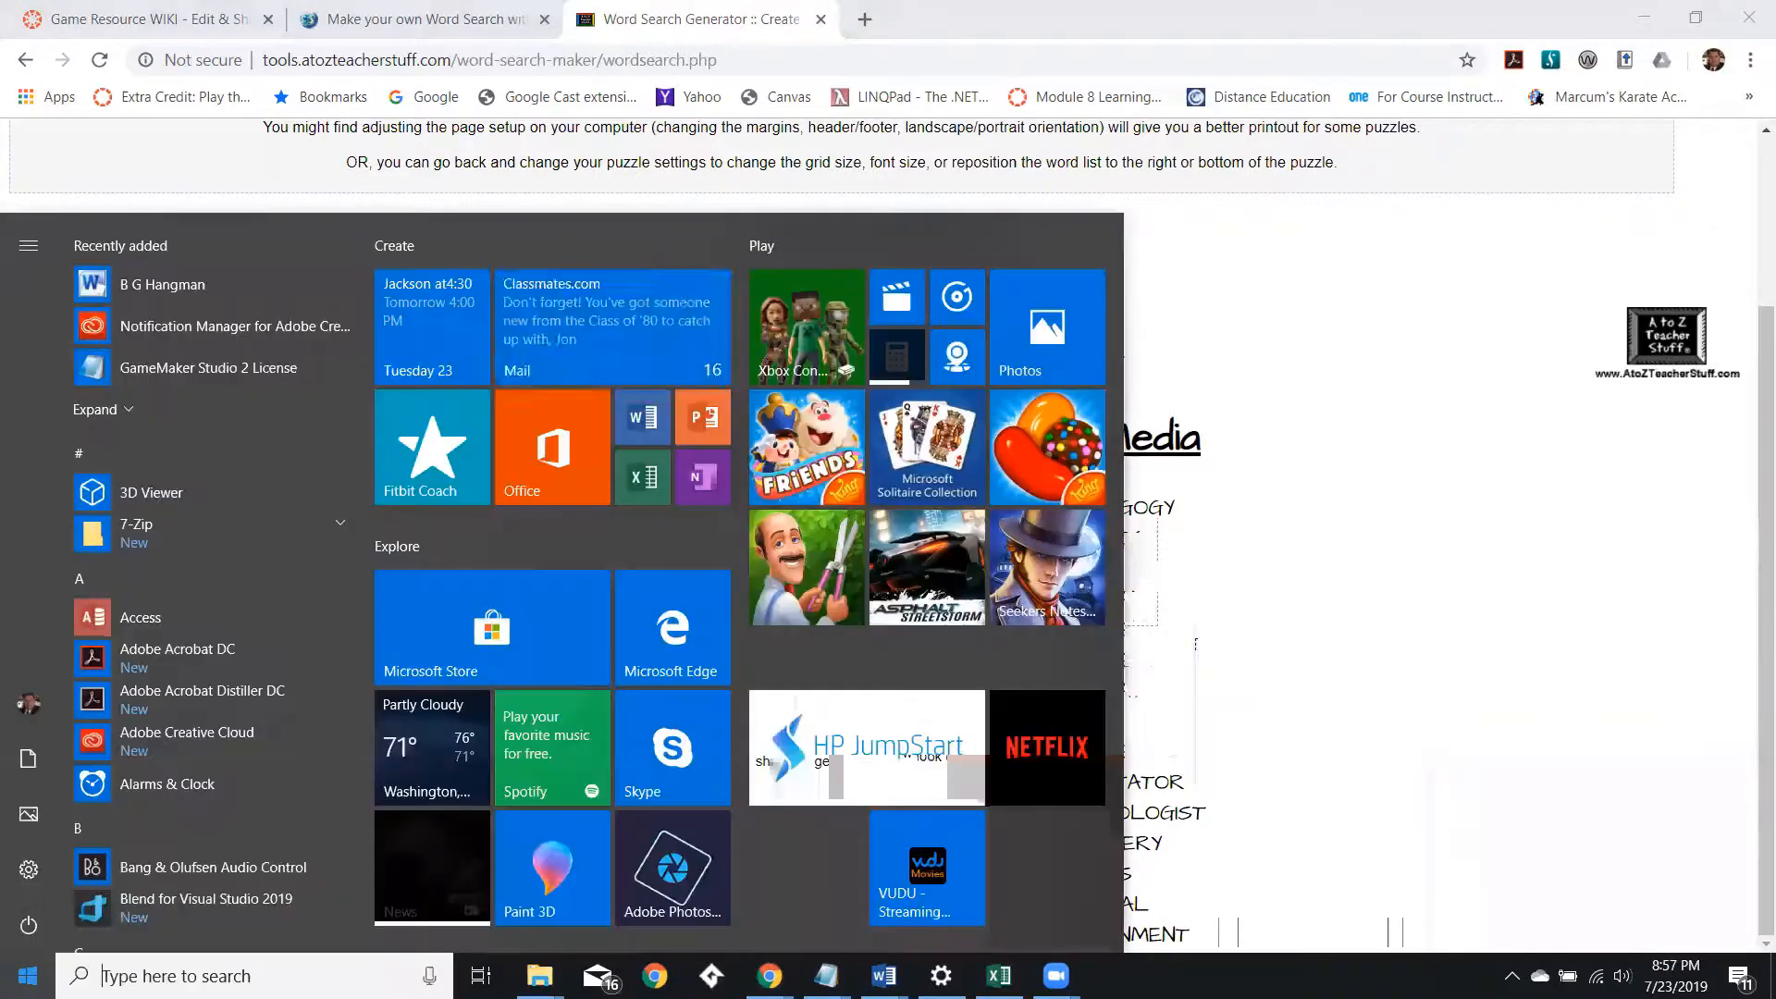
{"action": "type", "text": "word"}
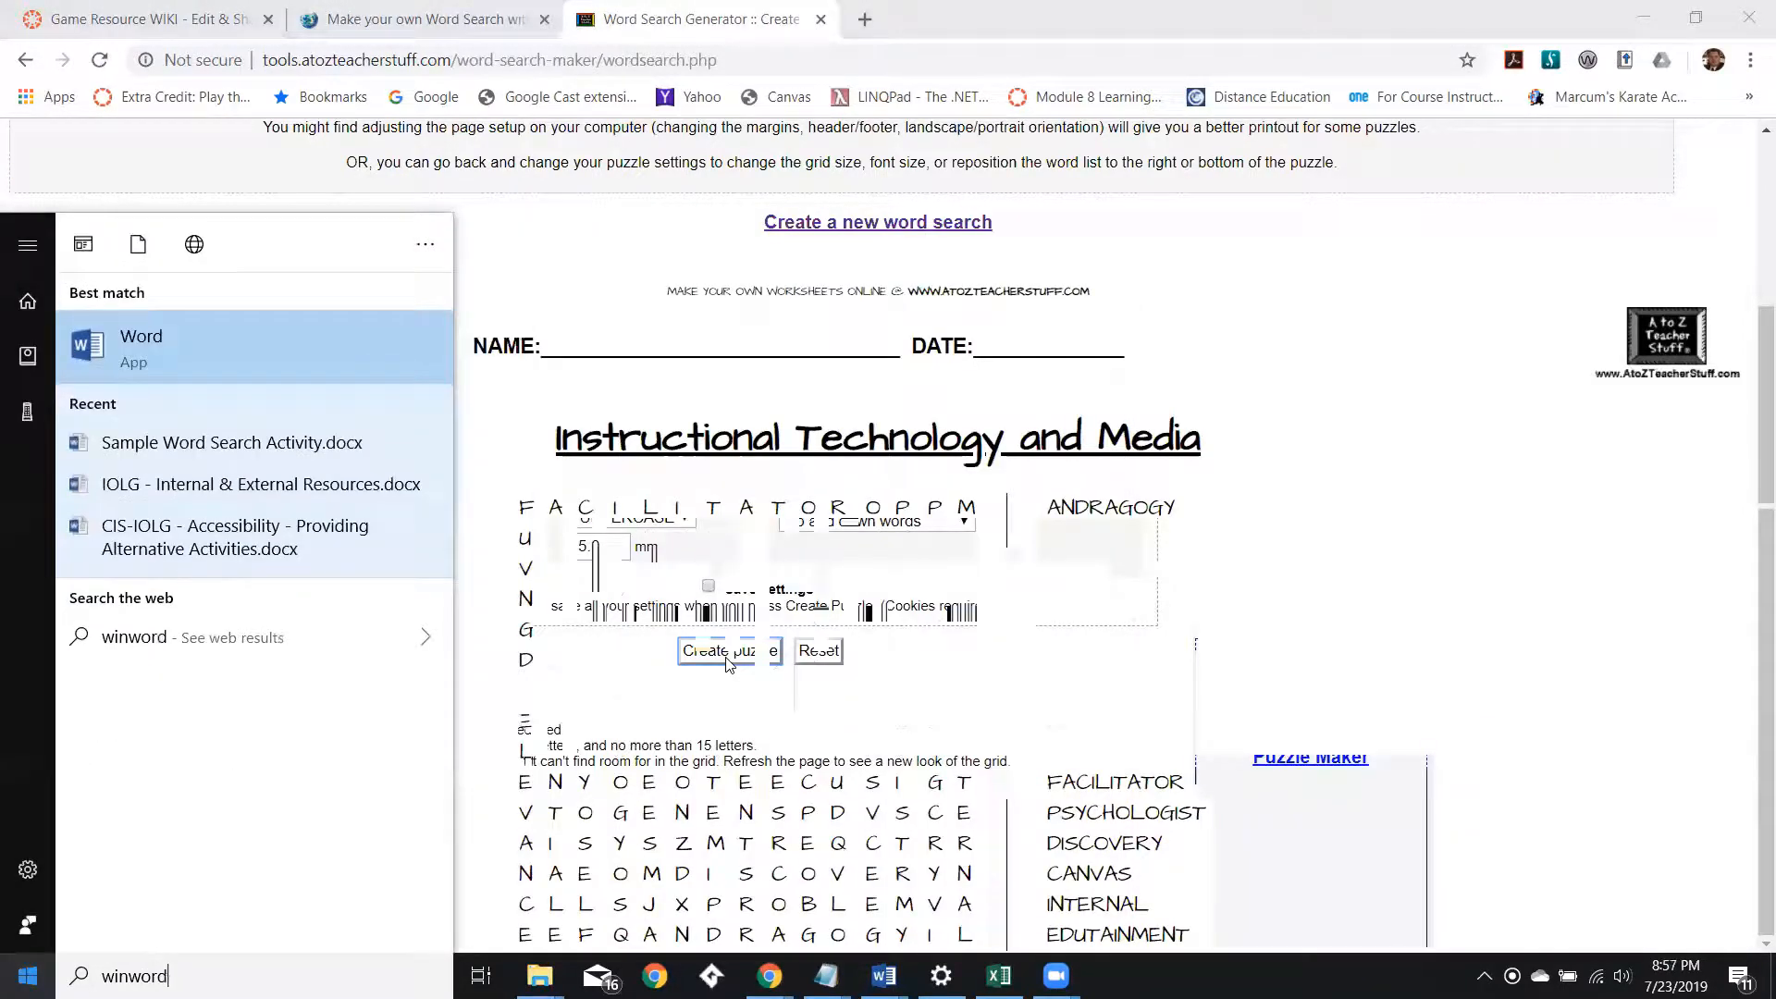
{"action": "key", "text": "Return"}
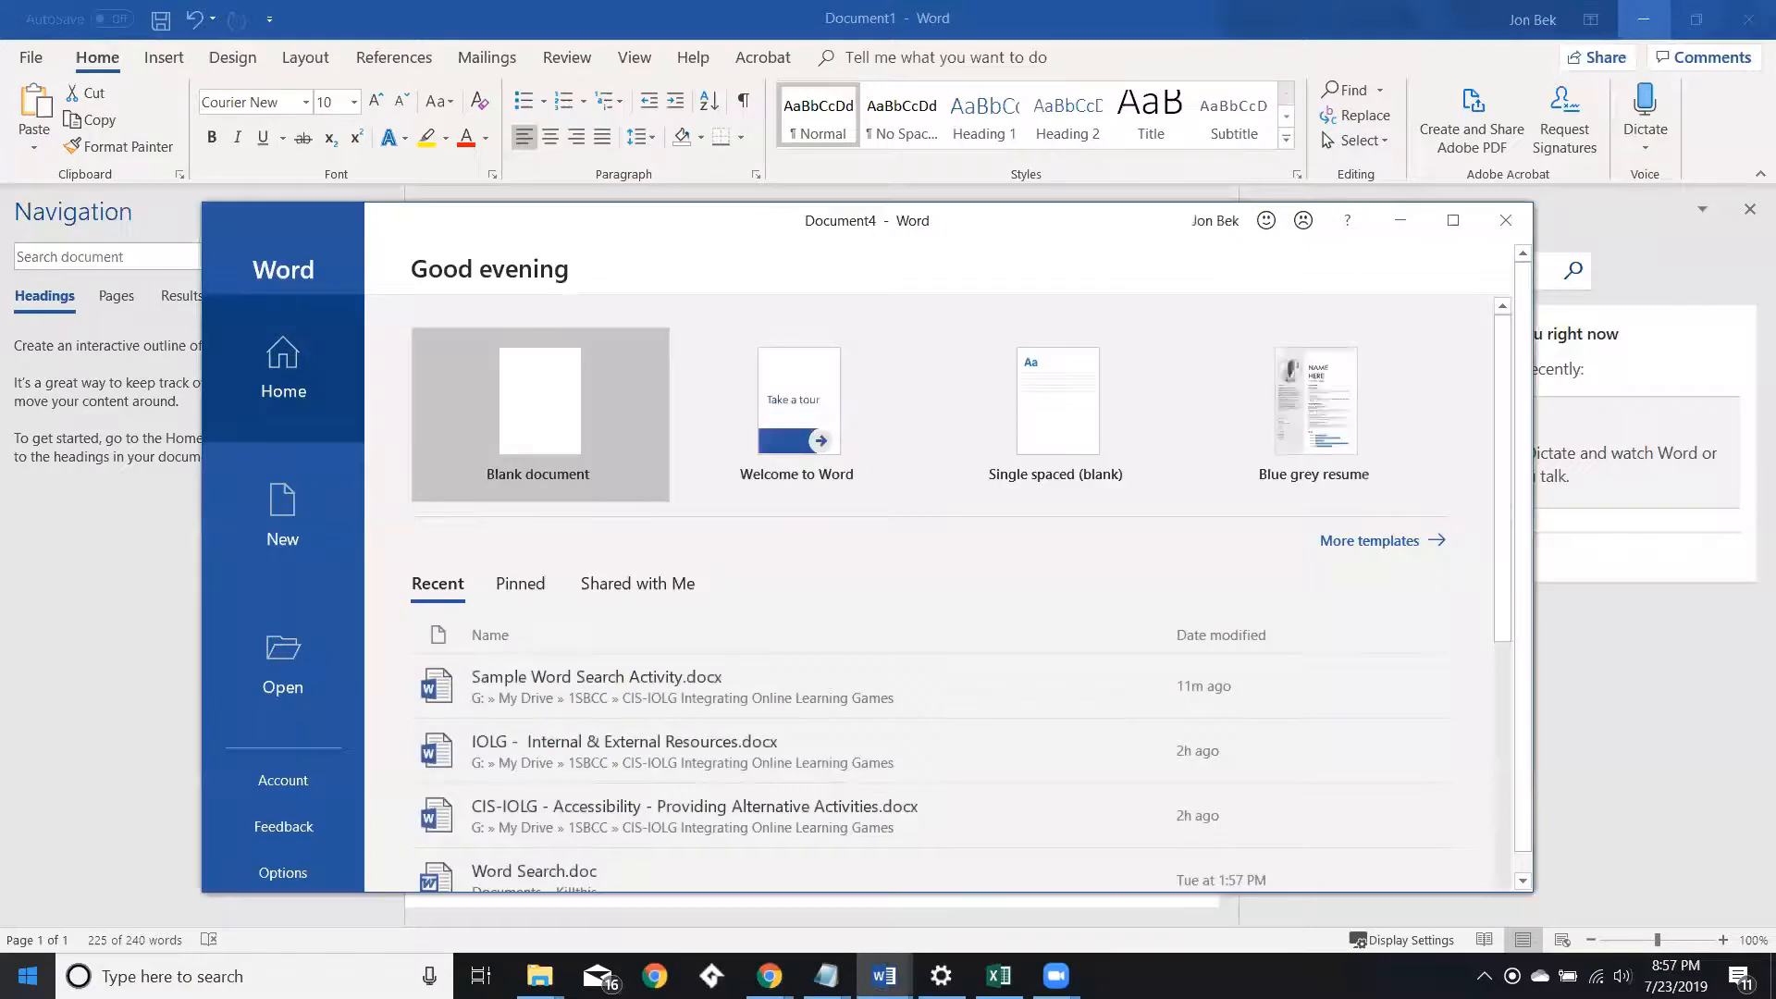
{"action": "left_click", "coordinate": [495, 481]}
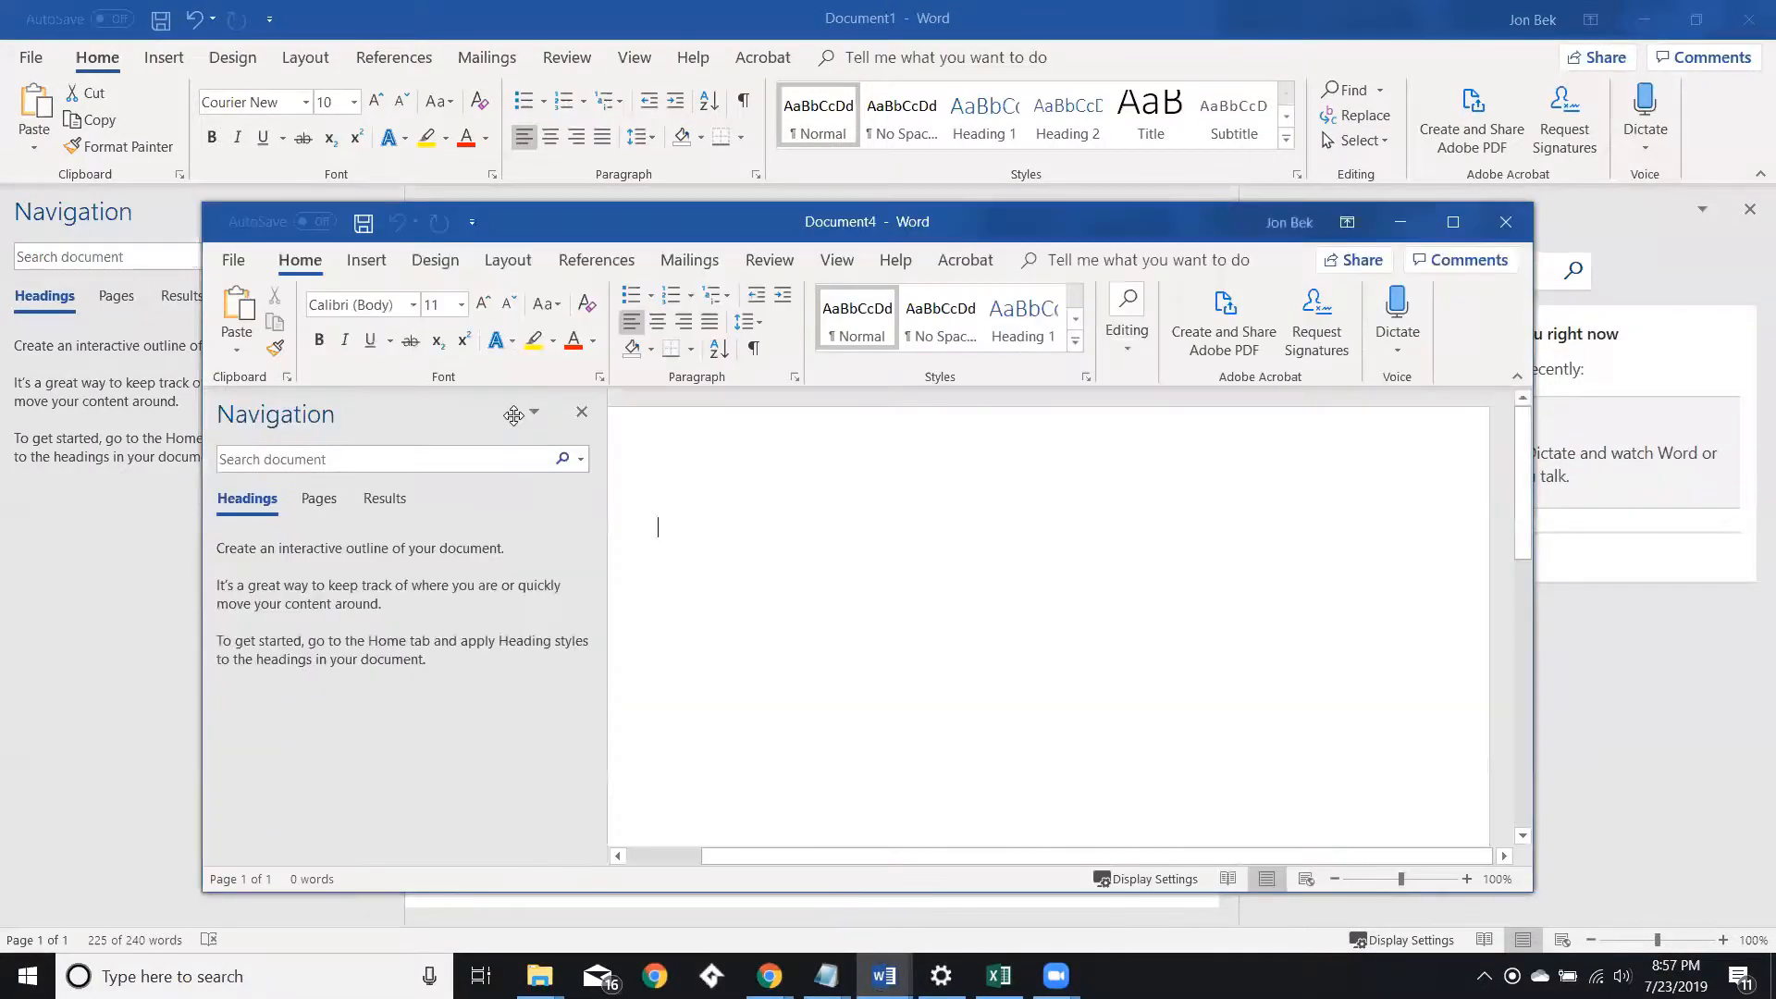
{"action": "left_click", "coordinate": [1453, 222]}
{"action": "left_click", "coordinate": [378, 209]}
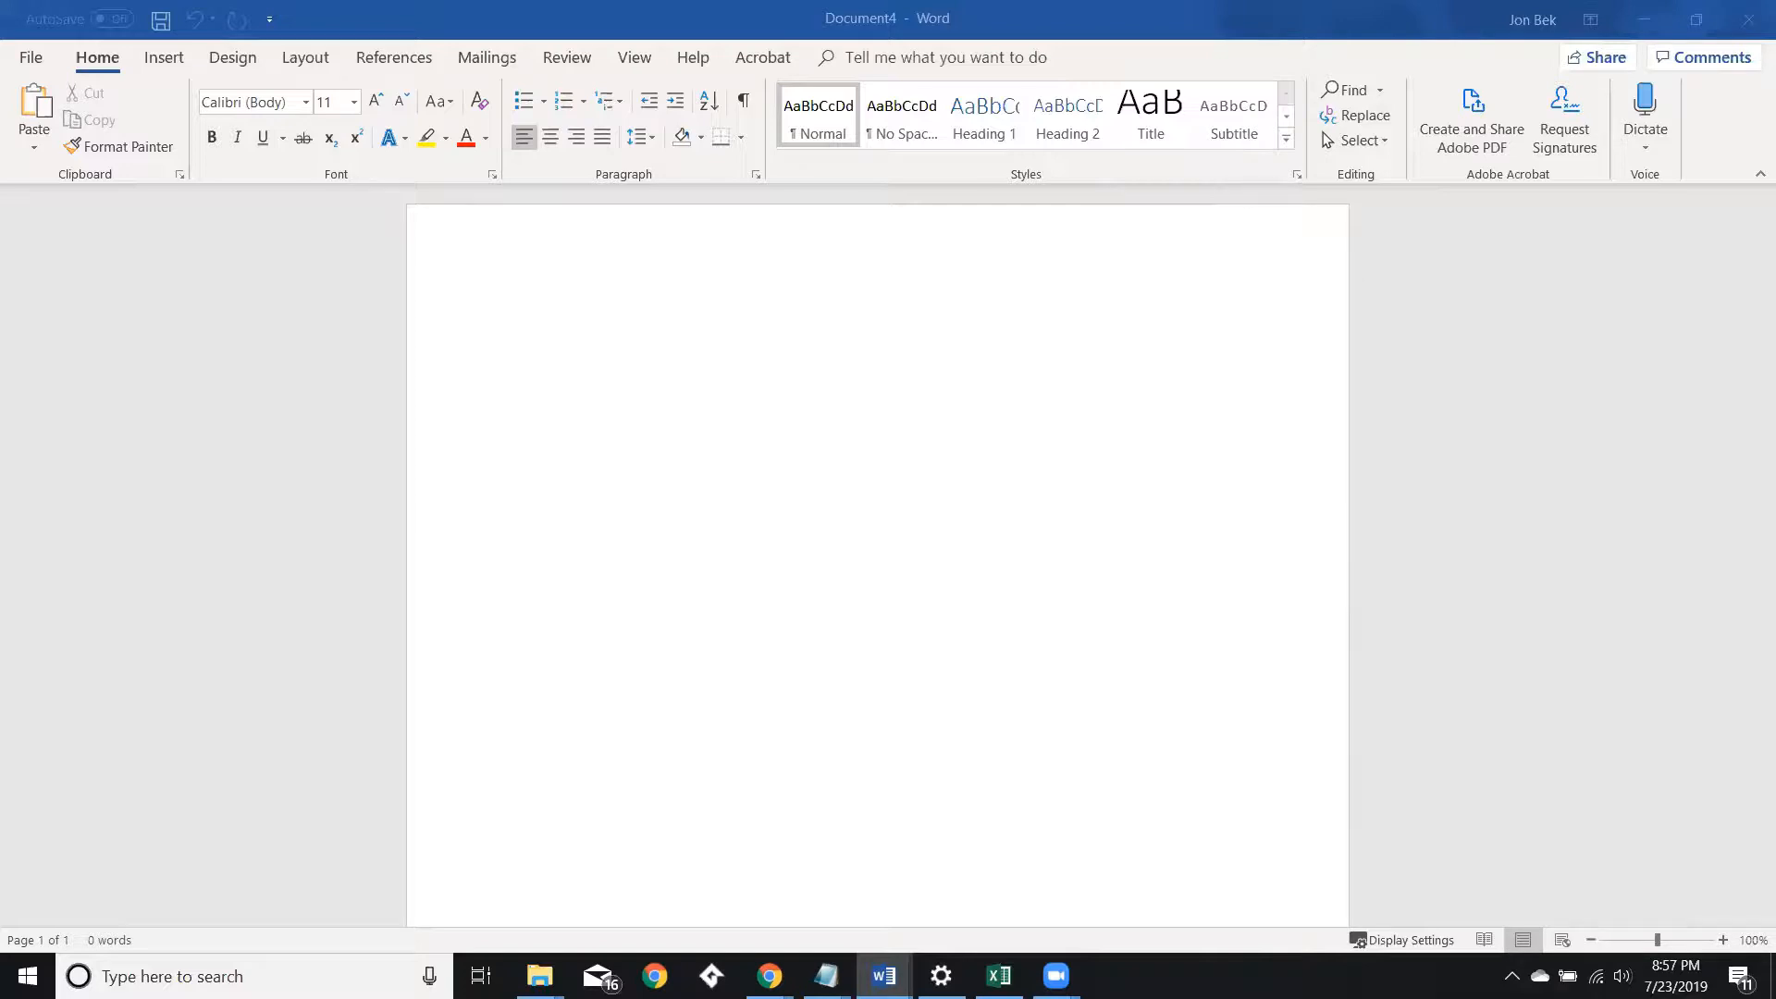
Paste the copied activity title and instructions into the new blank document.
{"action": "left_click", "coordinate": [553, 283]}
{"action": "left_click", "coordinate": [539, 279]}
{"action": "type", "text": "CIS-IOLG Sample Word Search Activity Instructional Technology and Media Puzzle Instructions The first table below contains a word search puzzle grid containing 32 words related to the current unit of study.  Mark each word (you may use any obviously distinct method you wish, such as changing font, color, bolding, underlining, etc.).  Then, place the identified word in the first column of the second table, next to its corresponding definition. For this puzzle, words may be: Horizontal Vertical Reversed Diagonal Puzzle Grid Table:"}
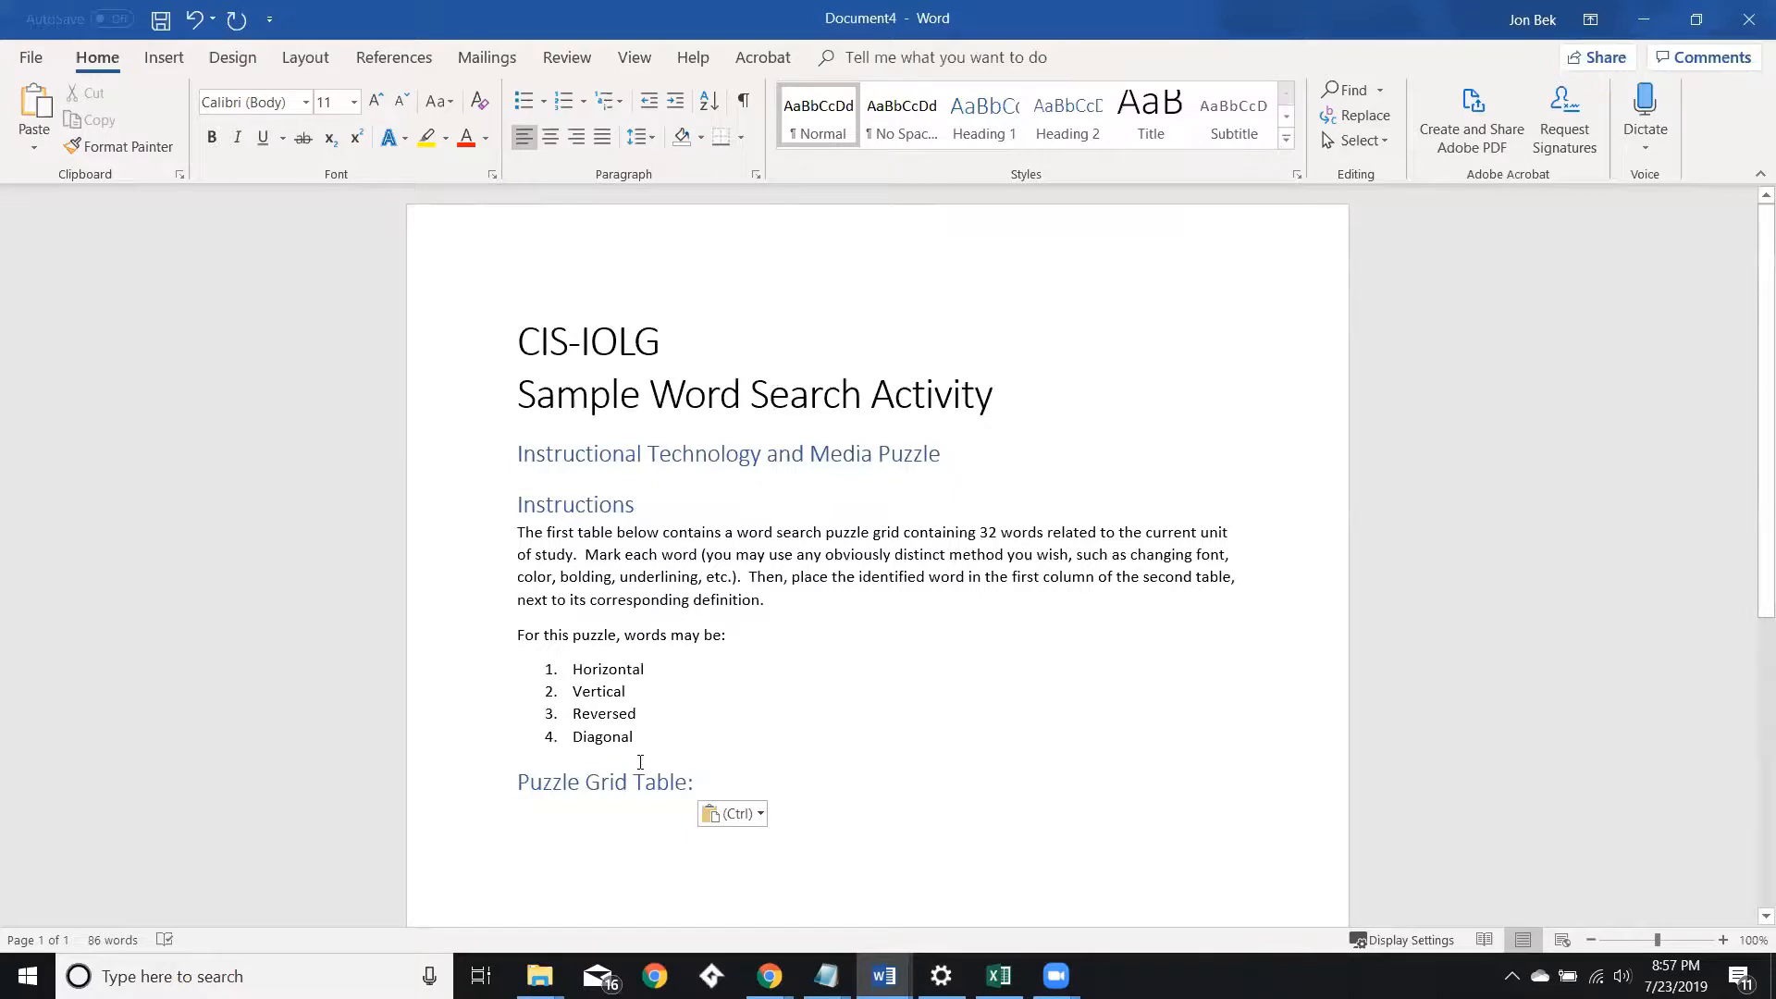
Remove the Reversed and Diagonal items from the word-direction list and start a new line under the Puzzle Grid Table heading.
{"action": "left_click_drag", "start_coordinate": [645, 740], "coordinate": [556, 731]}
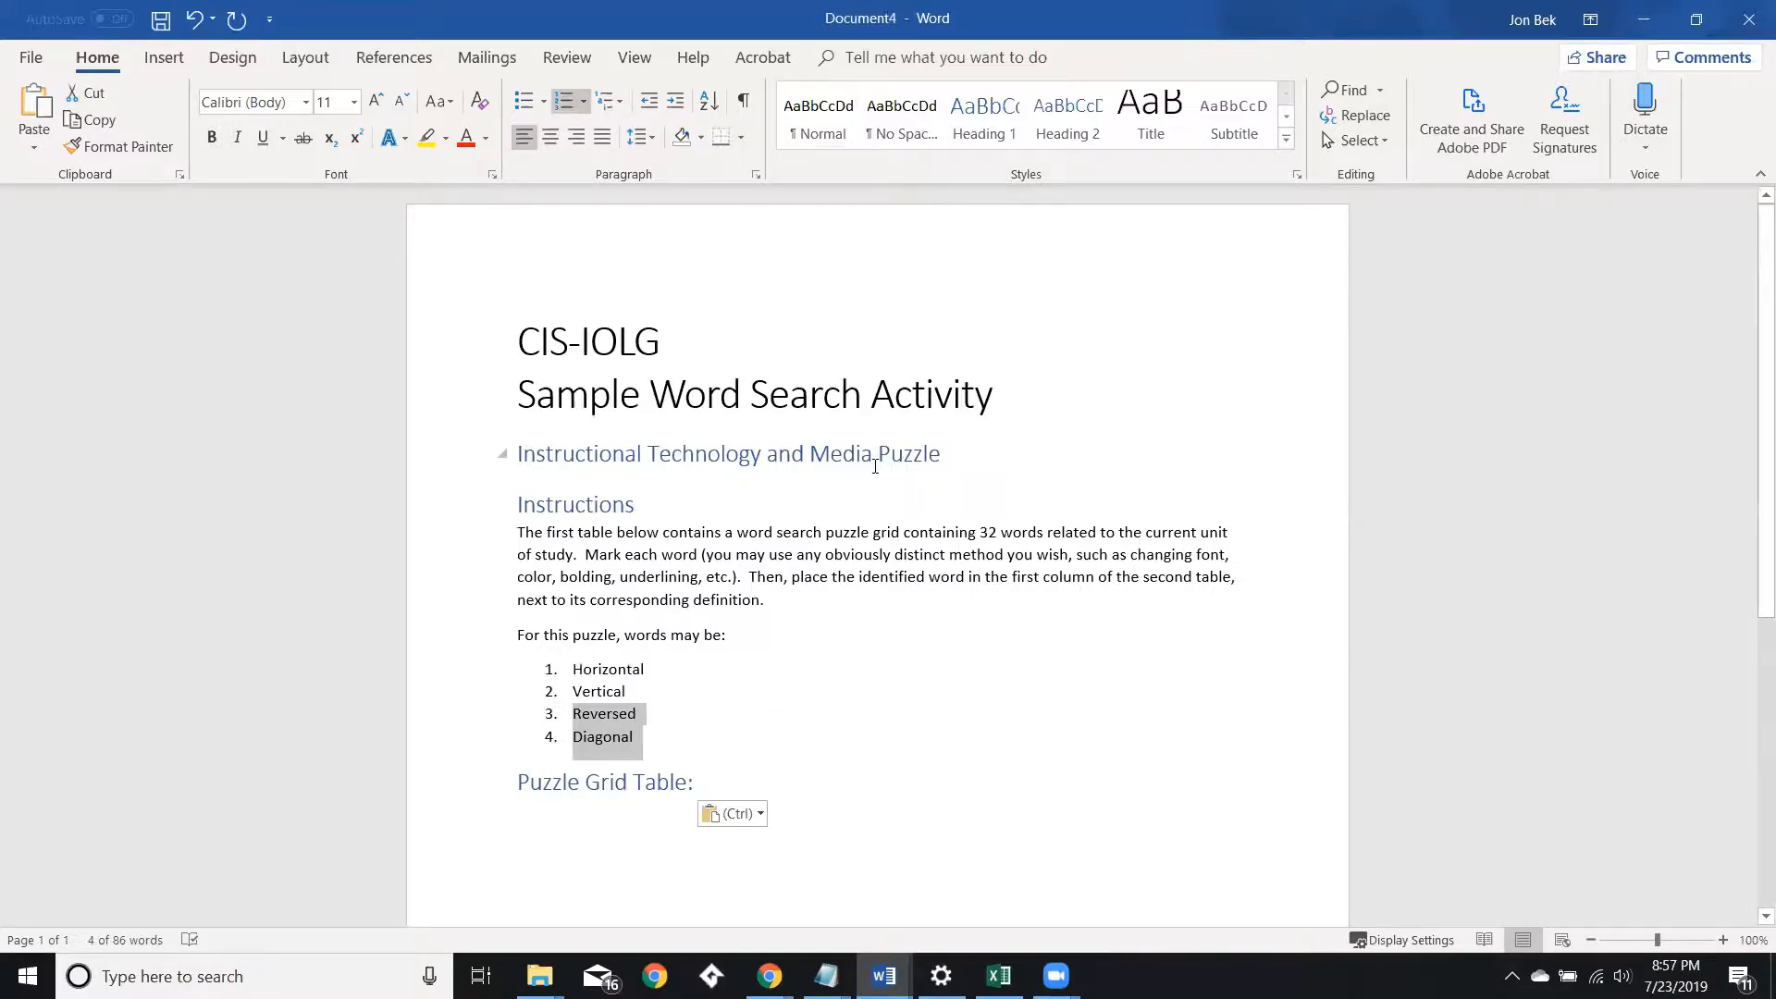
{"action": "key", "text": "Delete"}
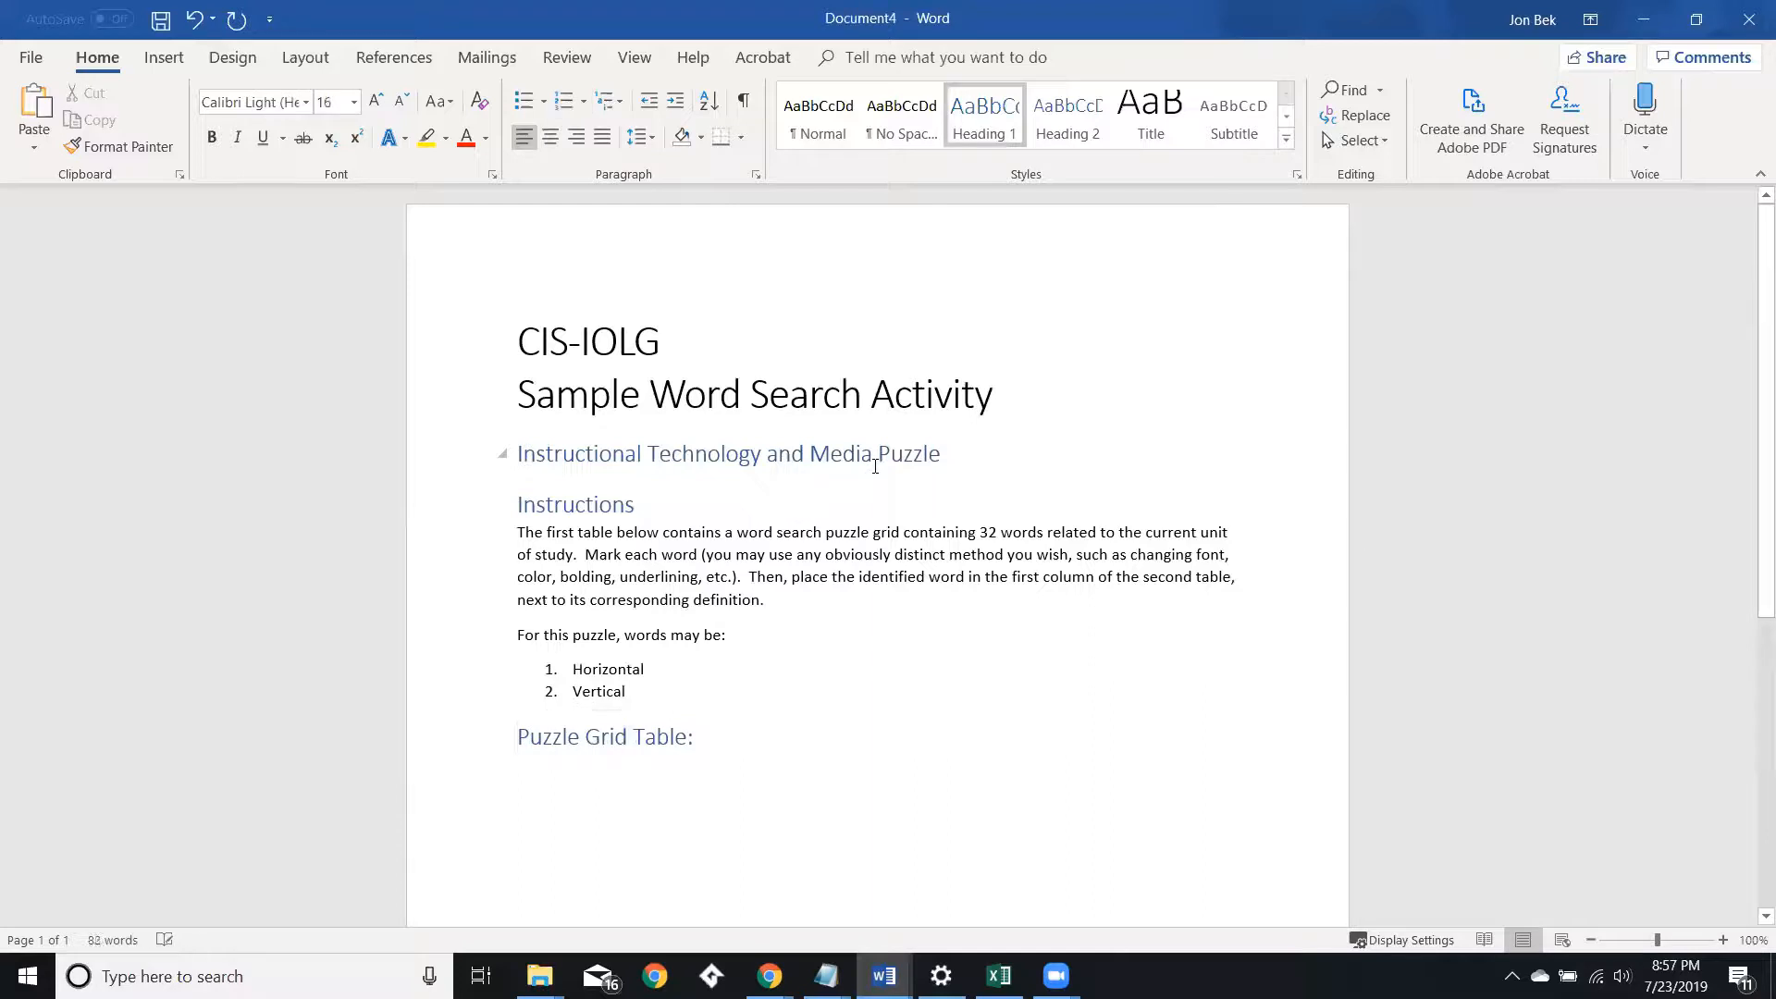
{"action": "scroll", "coordinate": [810, 466], "scroll_direction": "down", "scroll_amount": 3}
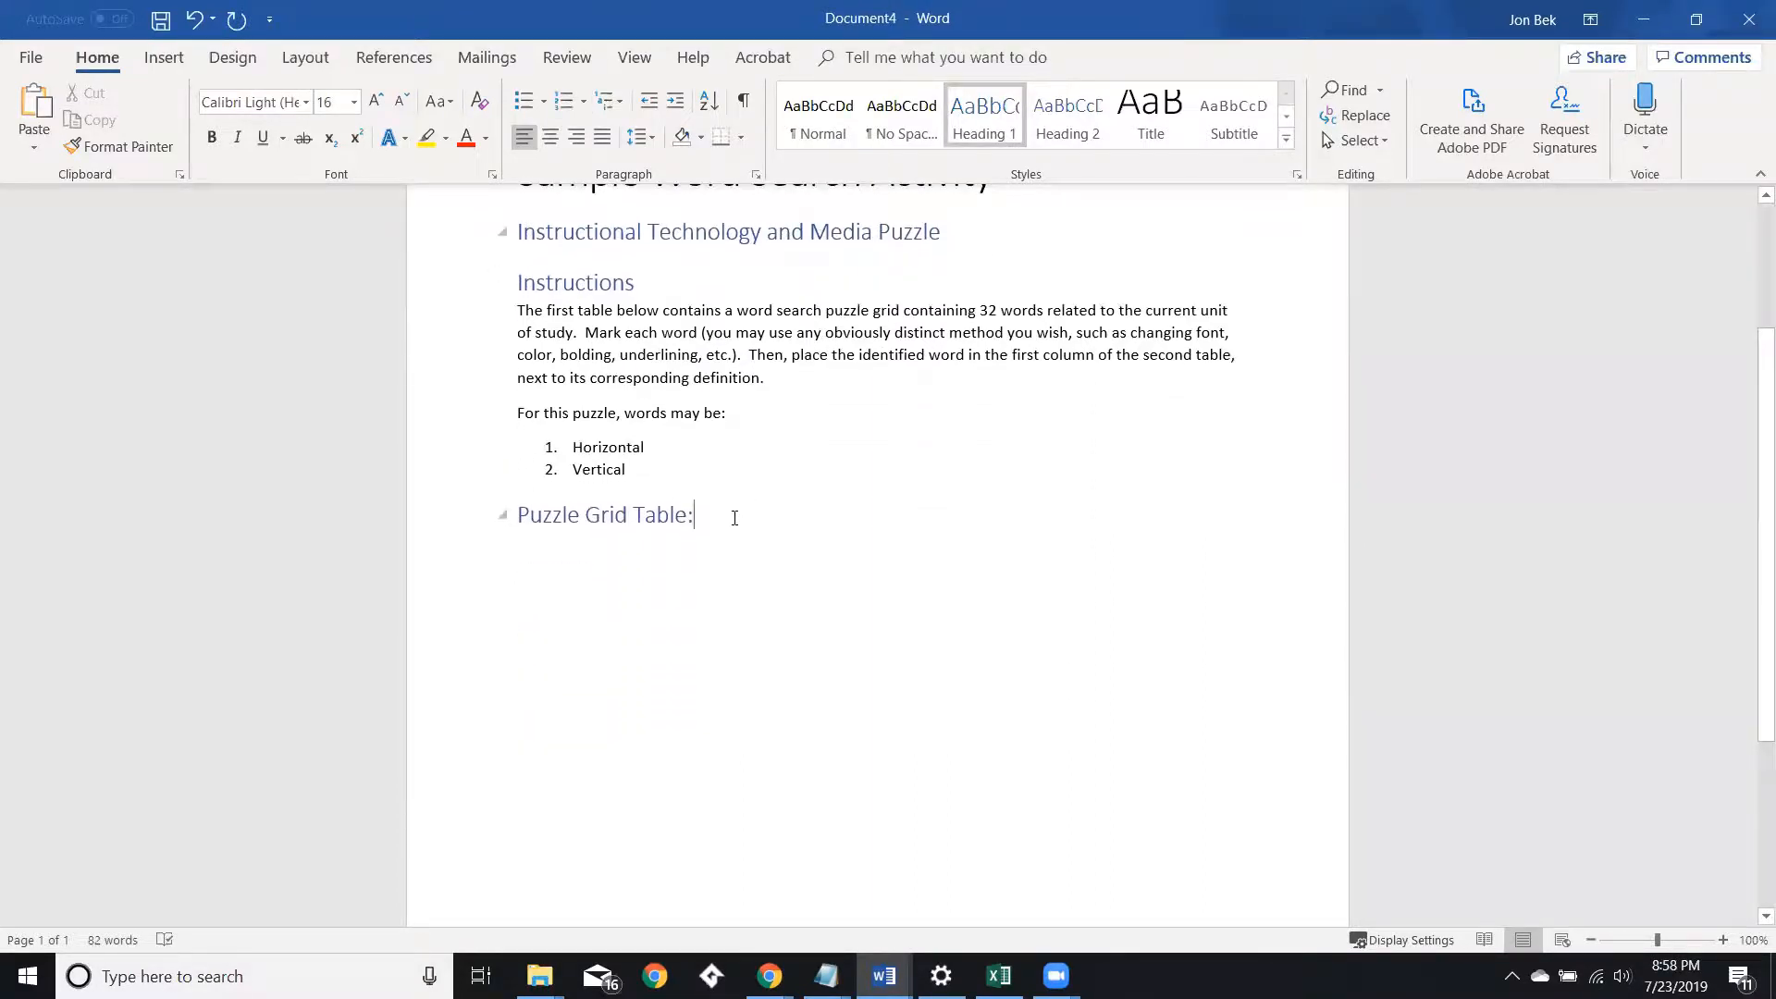
{"action": "key", "text": "Return"}
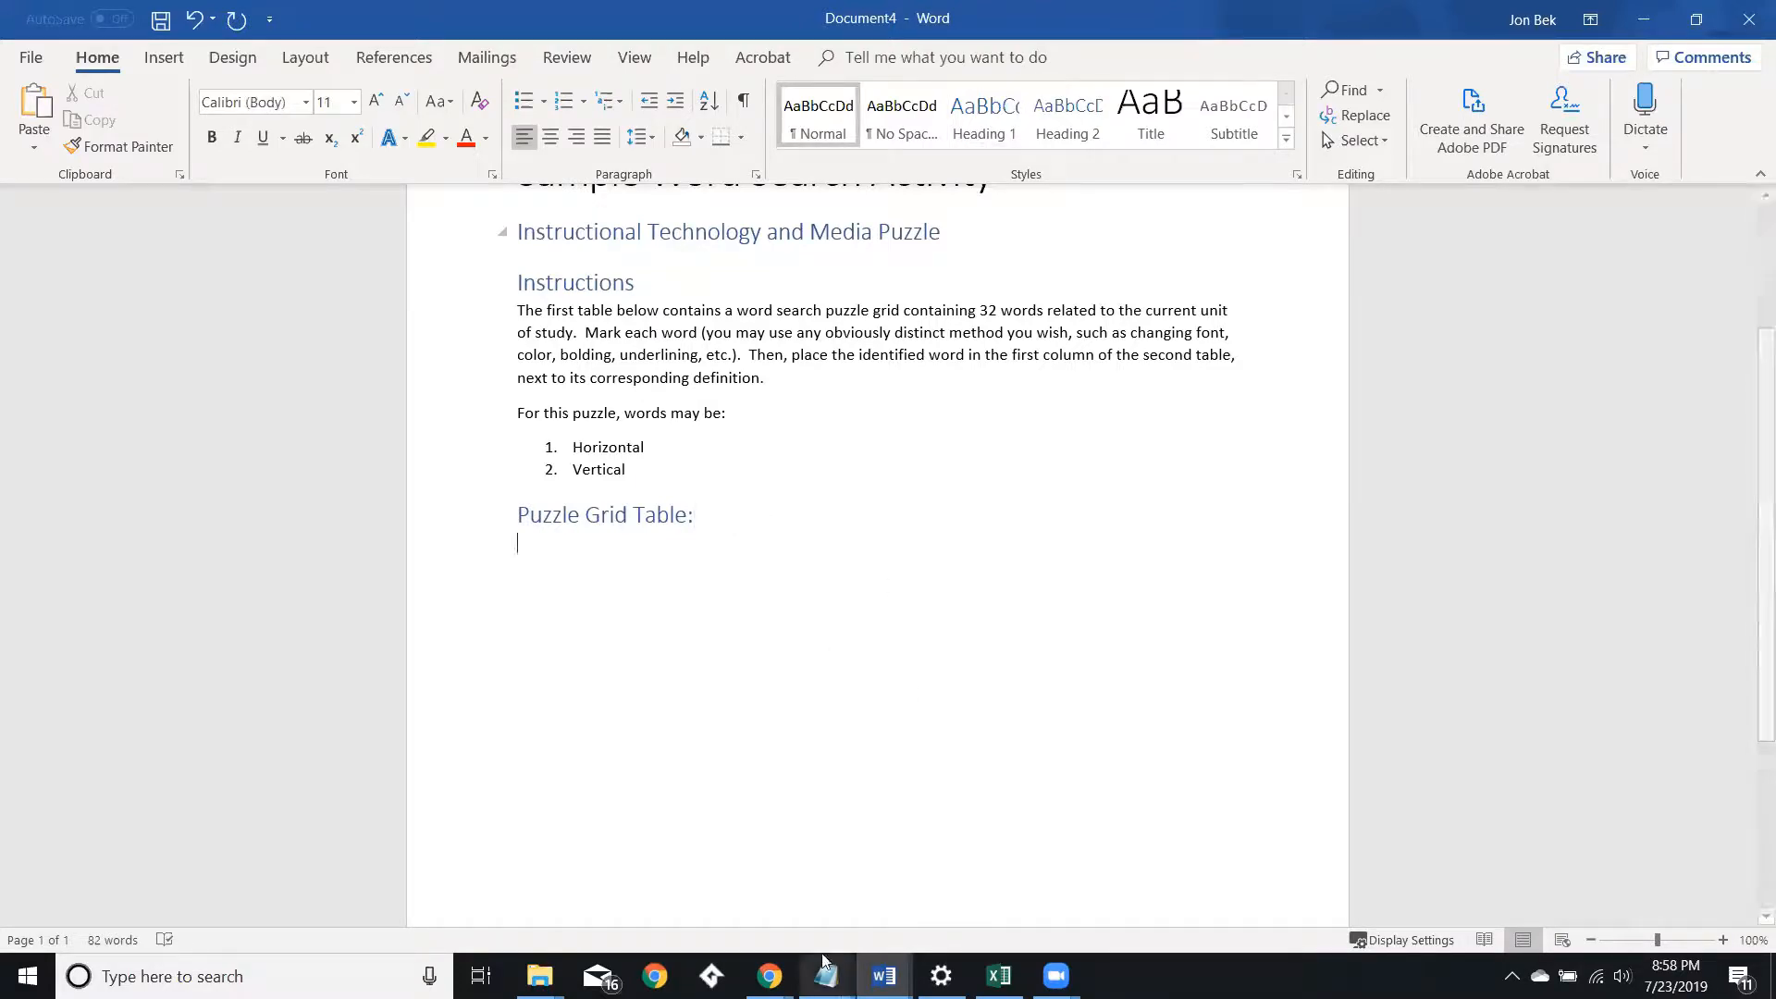
Copy the puzzle's letter grid from the browser, paste it under the heading, and undo the paste.
{"action": "left_click", "coordinate": [770, 976]}
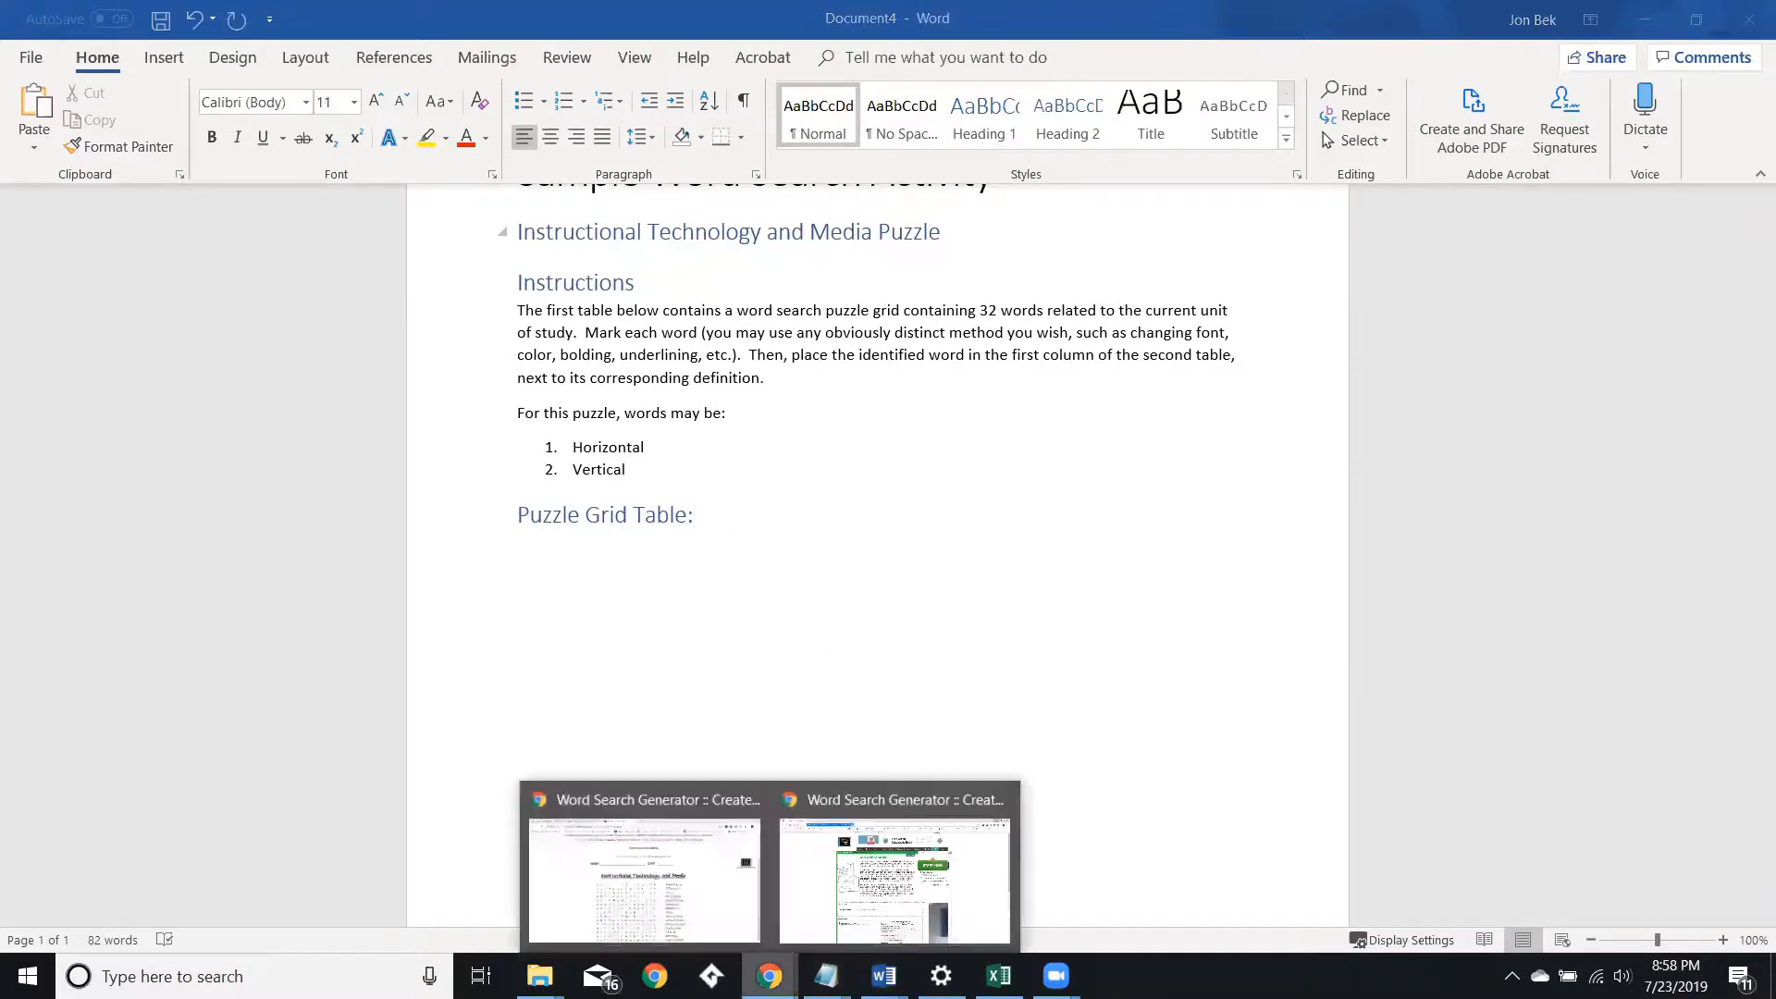
{"action": "left_click", "coordinate": [649, 914]}
{"action": "left_click_drag", "start_coordinate": [525, 504], "coordinate": [1011, 949]}
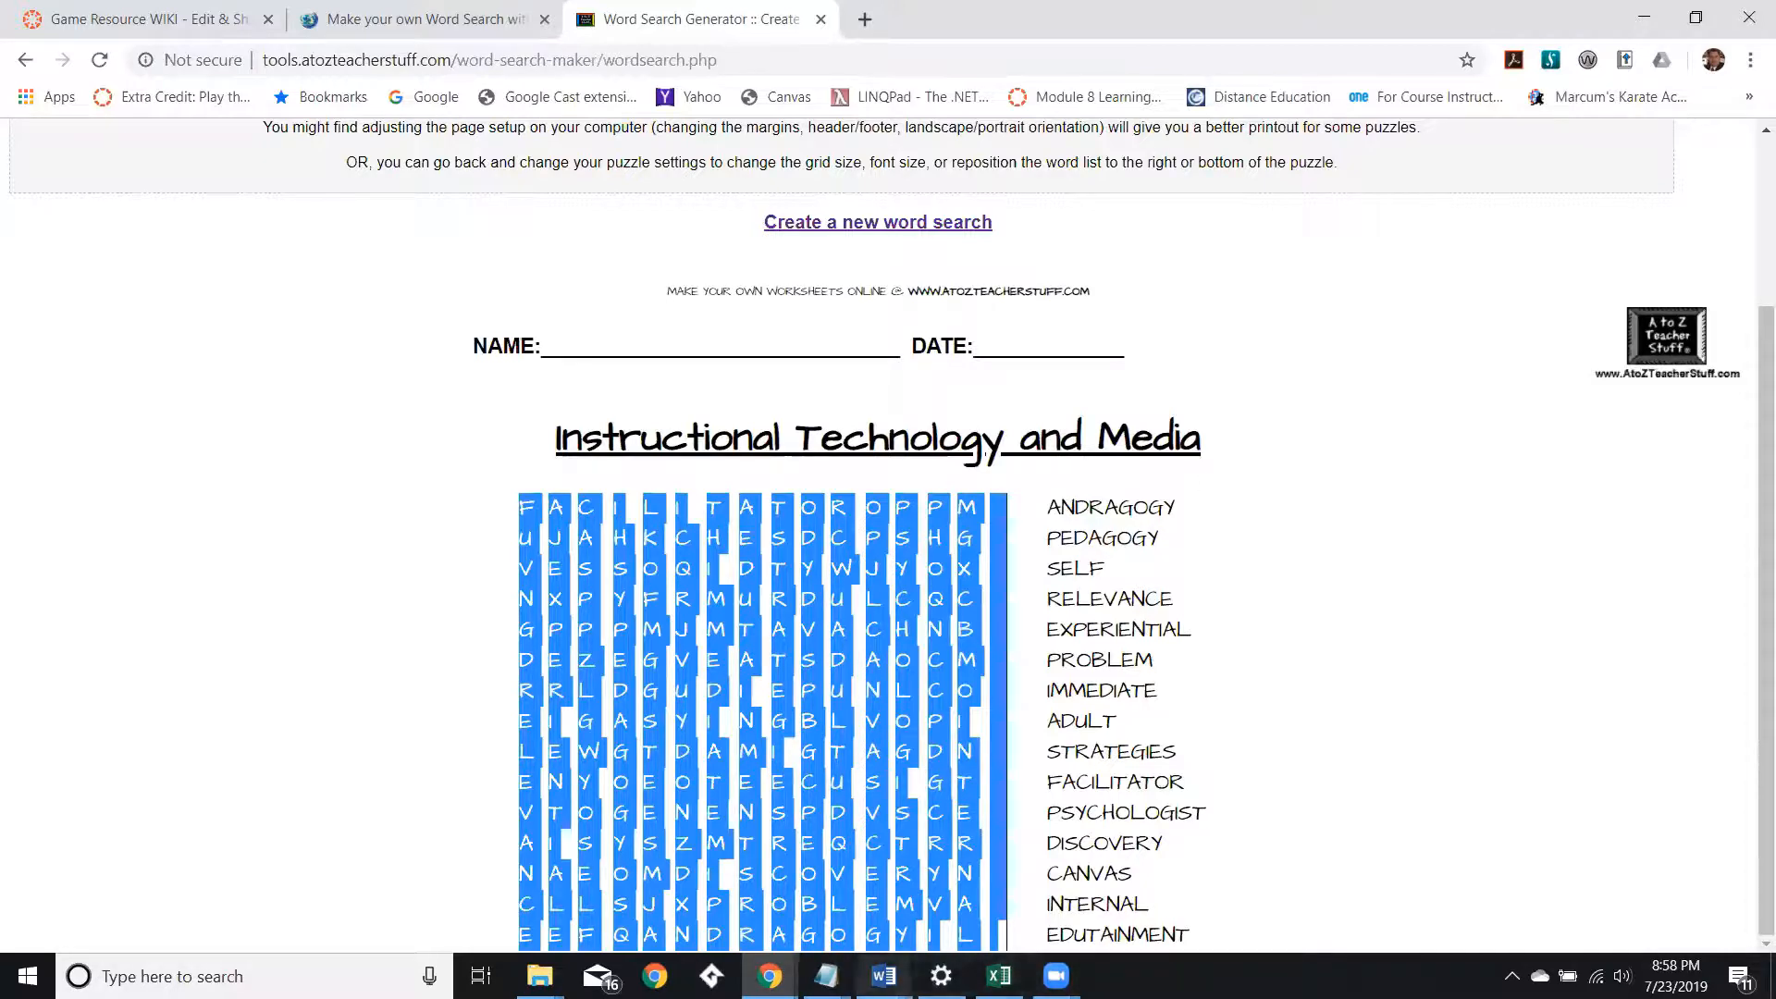
{"action": "left_click", "coordinate": [883, 976]}
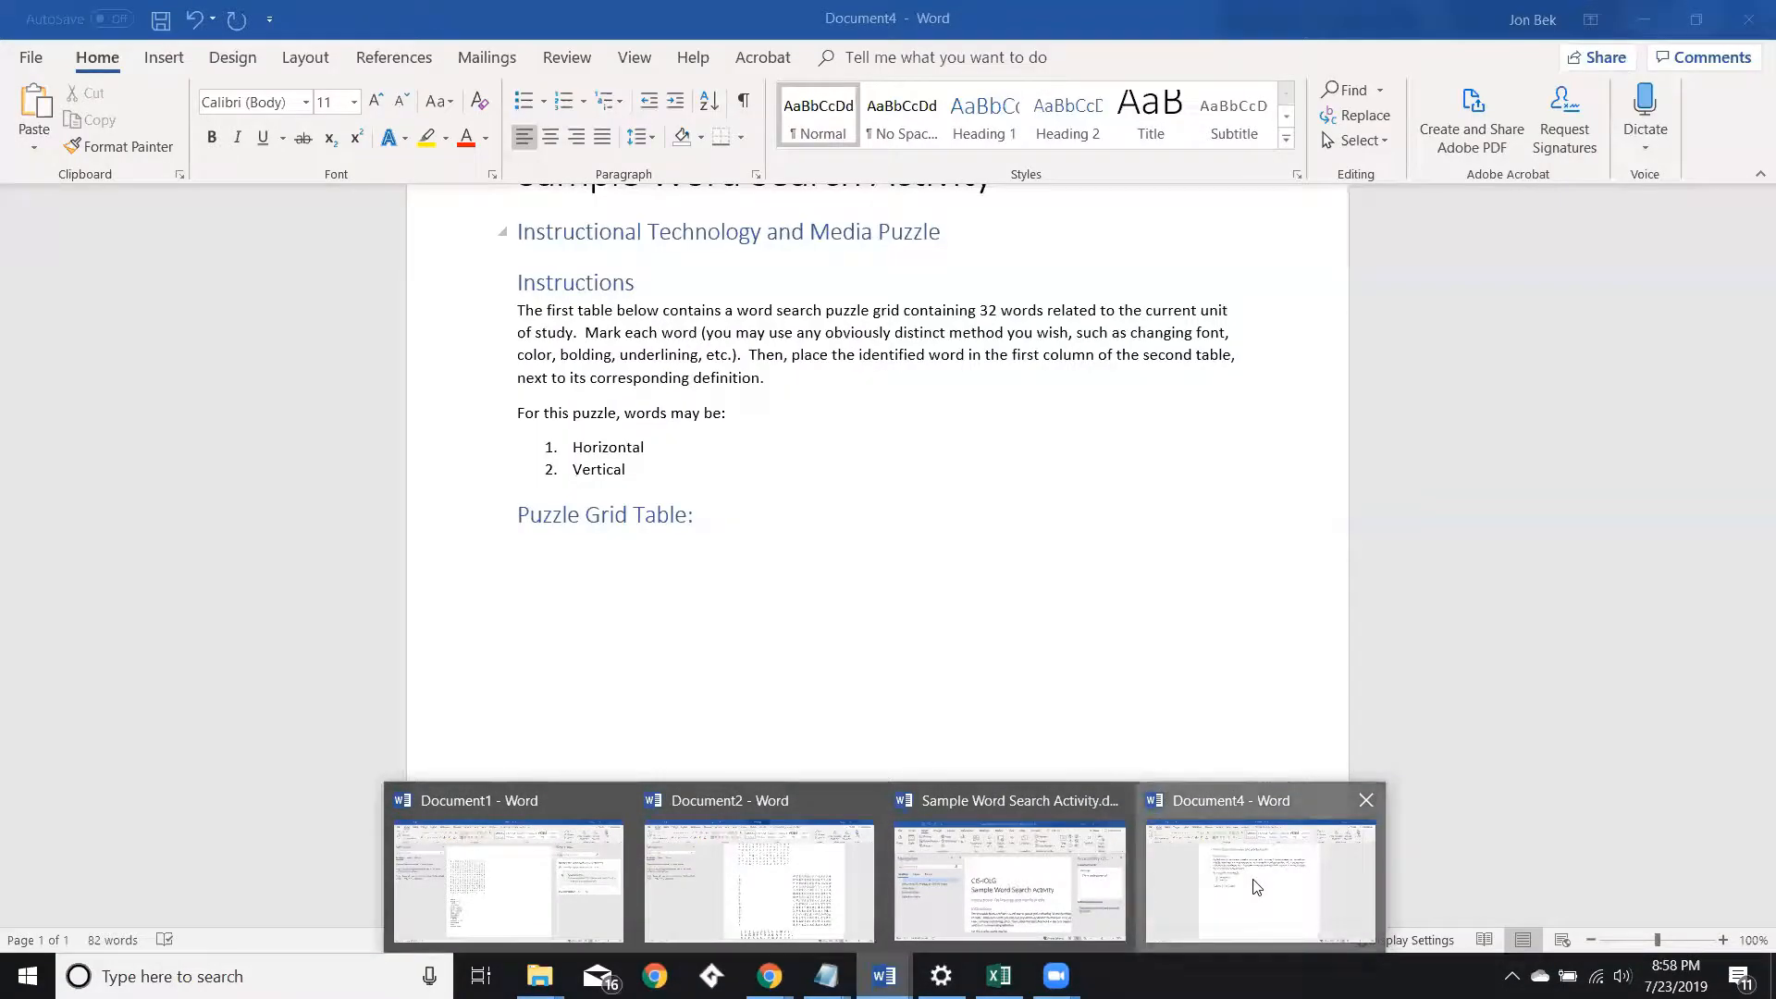
{"action": "left_click", "coordinate": [1234, 887]}
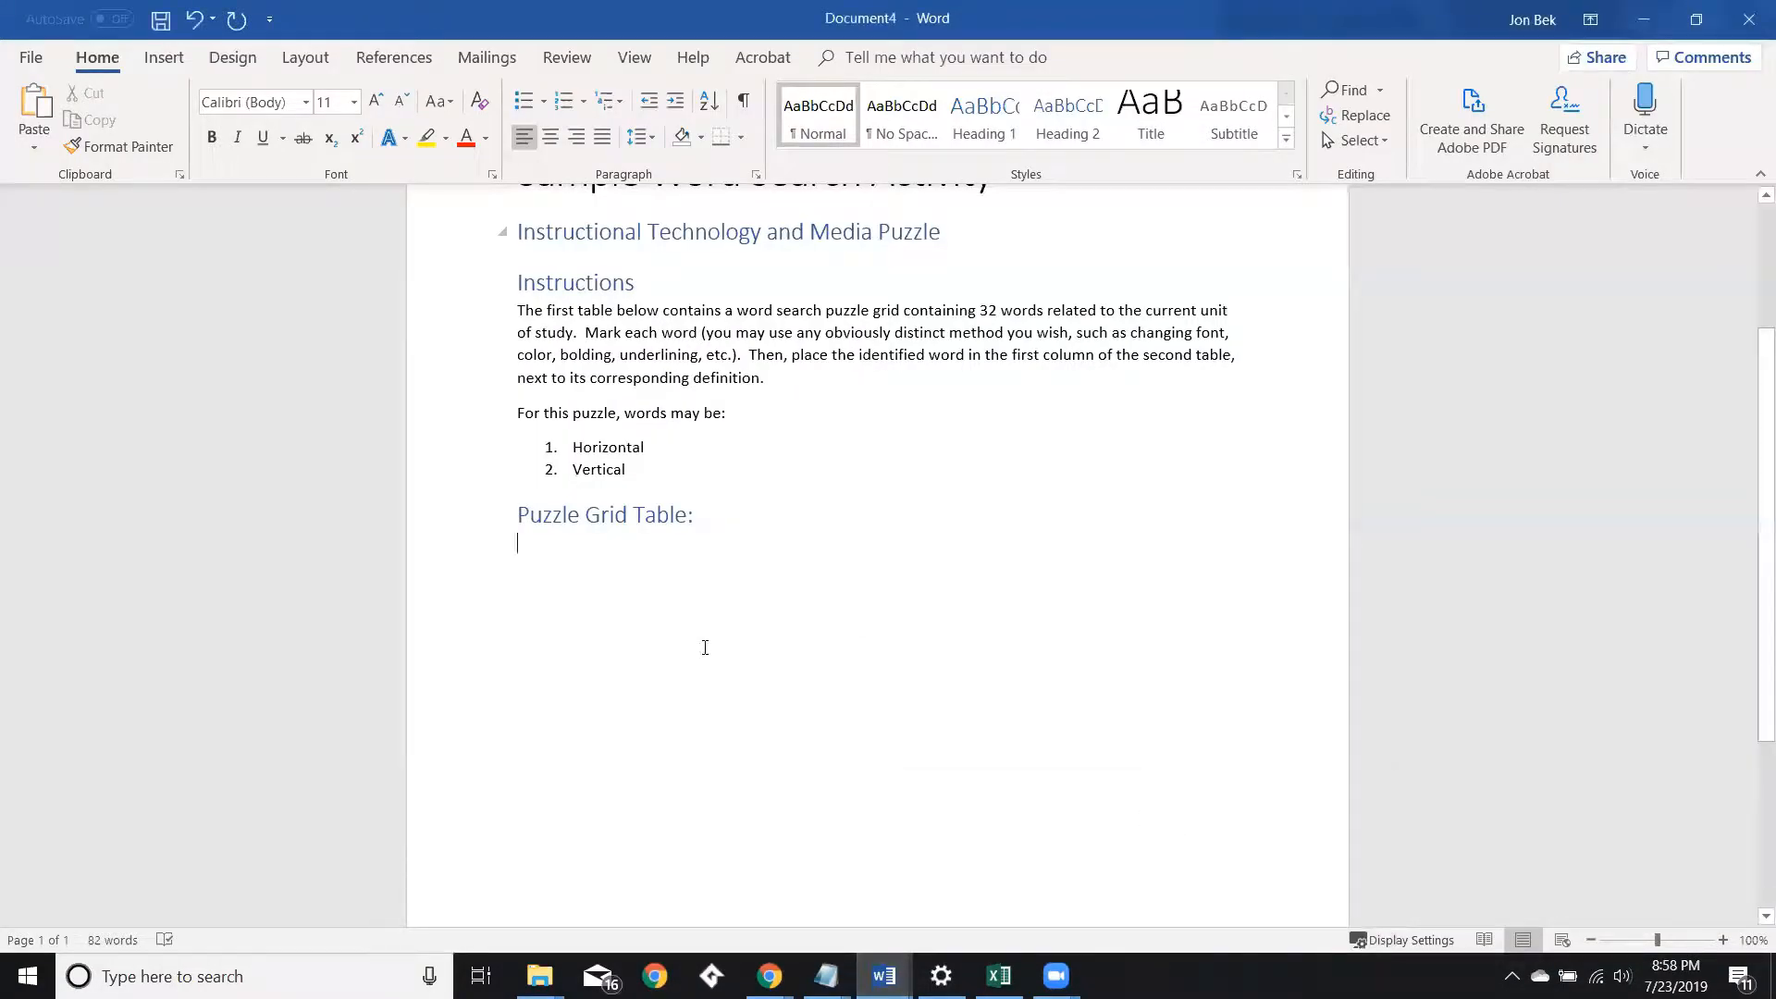
{"action": "left_click", "coordinate": [633, 584]}
{"action": "type", "text": "FACILITATOROPPM UJAHKCHESDCPSHG VESSOQIDTYWJYOX NXPYFRMURDULCQC GPPPMJMTAVACHNB DEZEGVEATSDAOCM RRLDGUDIEPUNLCO EIGASYINGBLVOPI LEWGTDAMIGTAGDN ENYOEOTEECUSIGT V TOGENENSPDVSCE AISYSZMTREQCTRR NAEOMDISCOVERYN CLLSJXPROBLEMVA EEFQANDRAGOGYIL"}
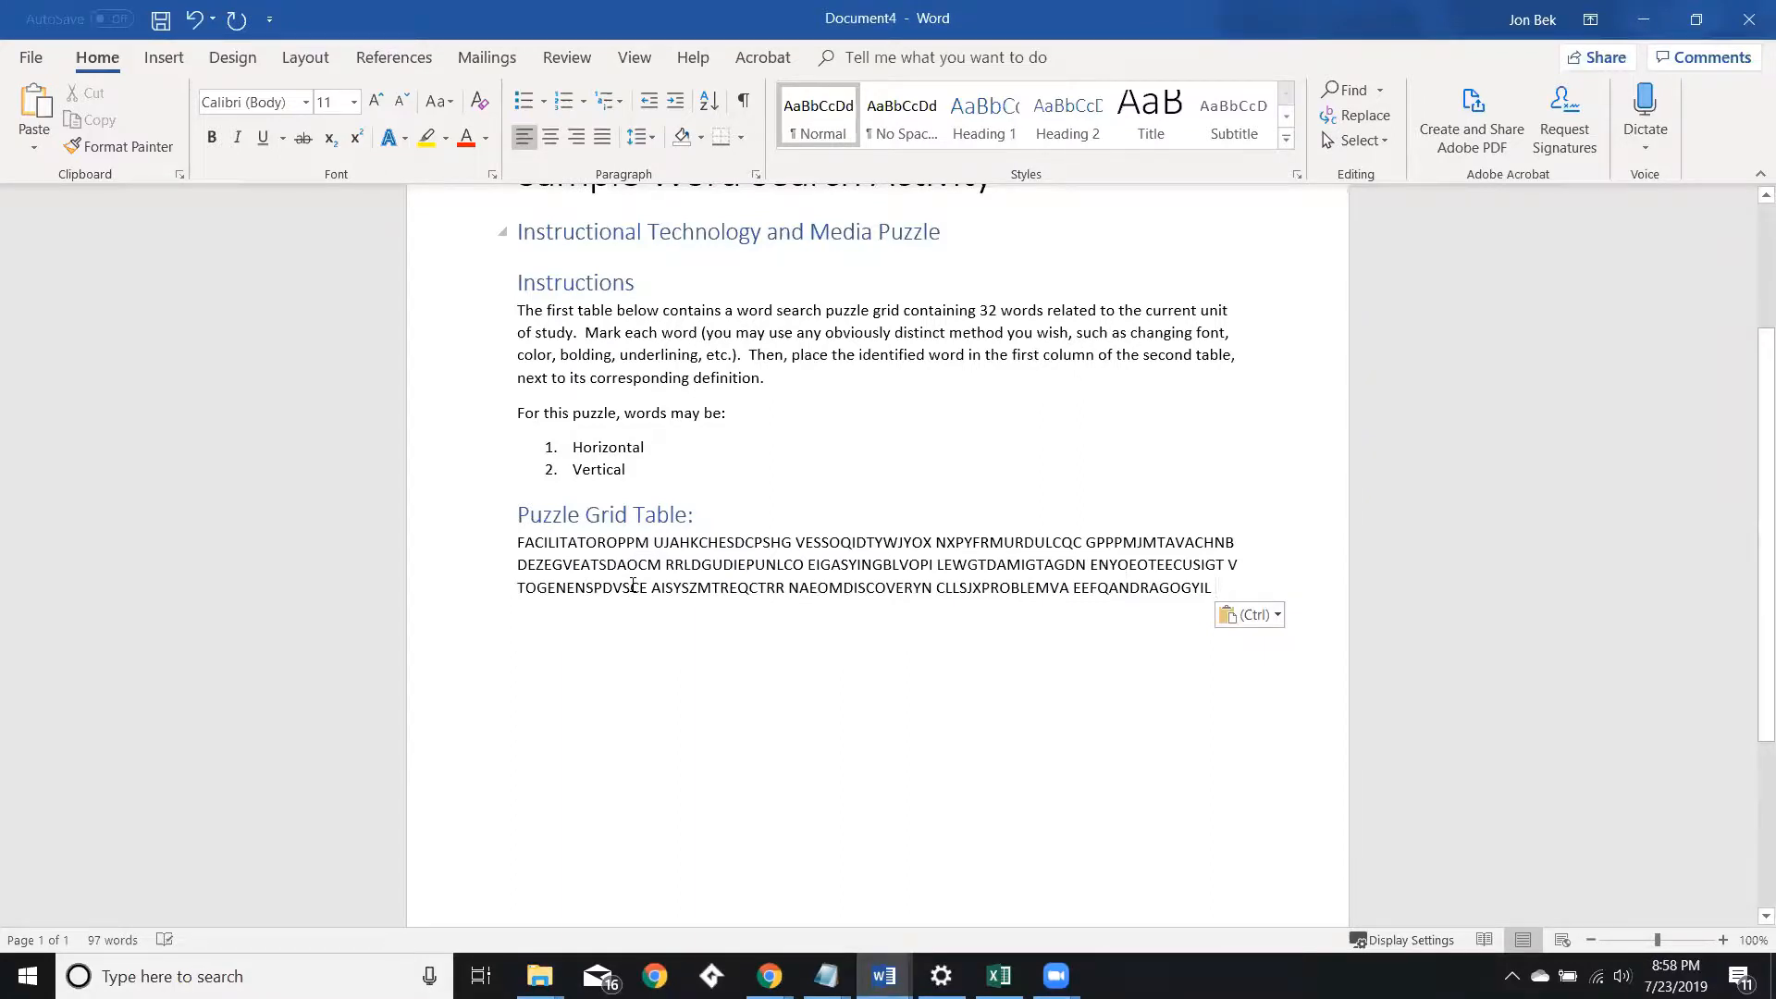
{"action": "key", "text": "ctrl+z"}
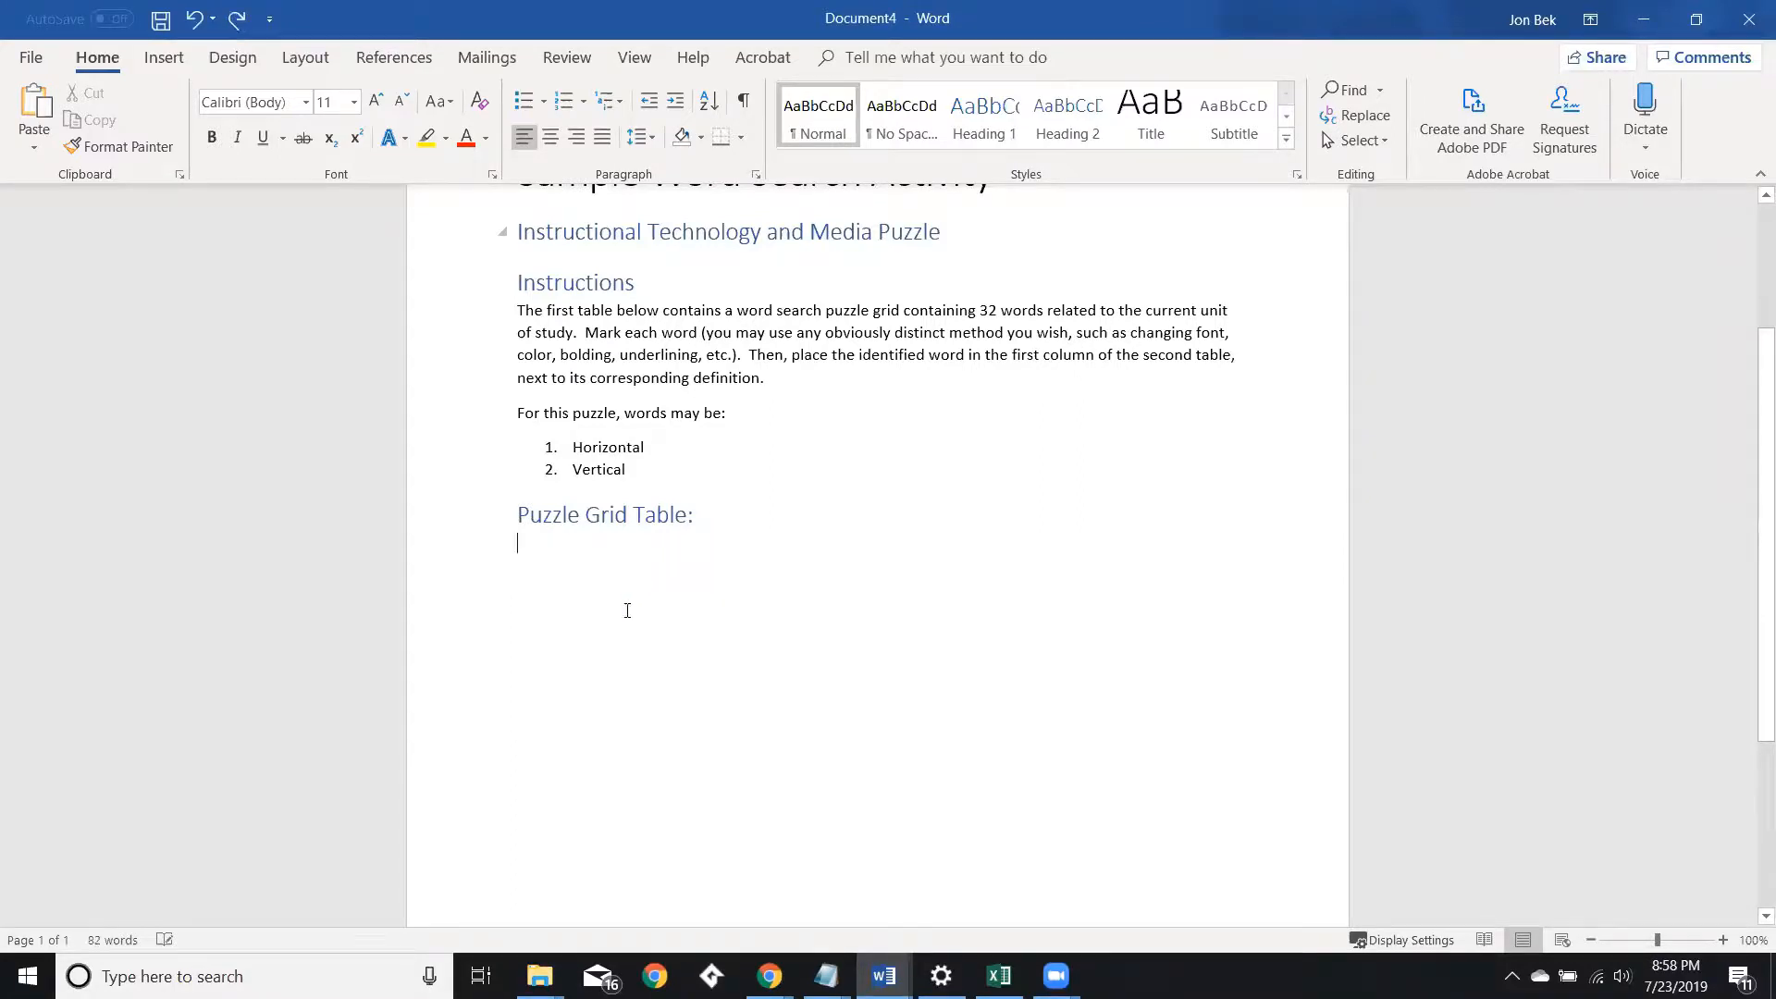
Copy the puzzle grid together with its word list and paste it under the Puzzle Grid Table heading.
{"action": "left_click", "coordinate": [887, 976]}
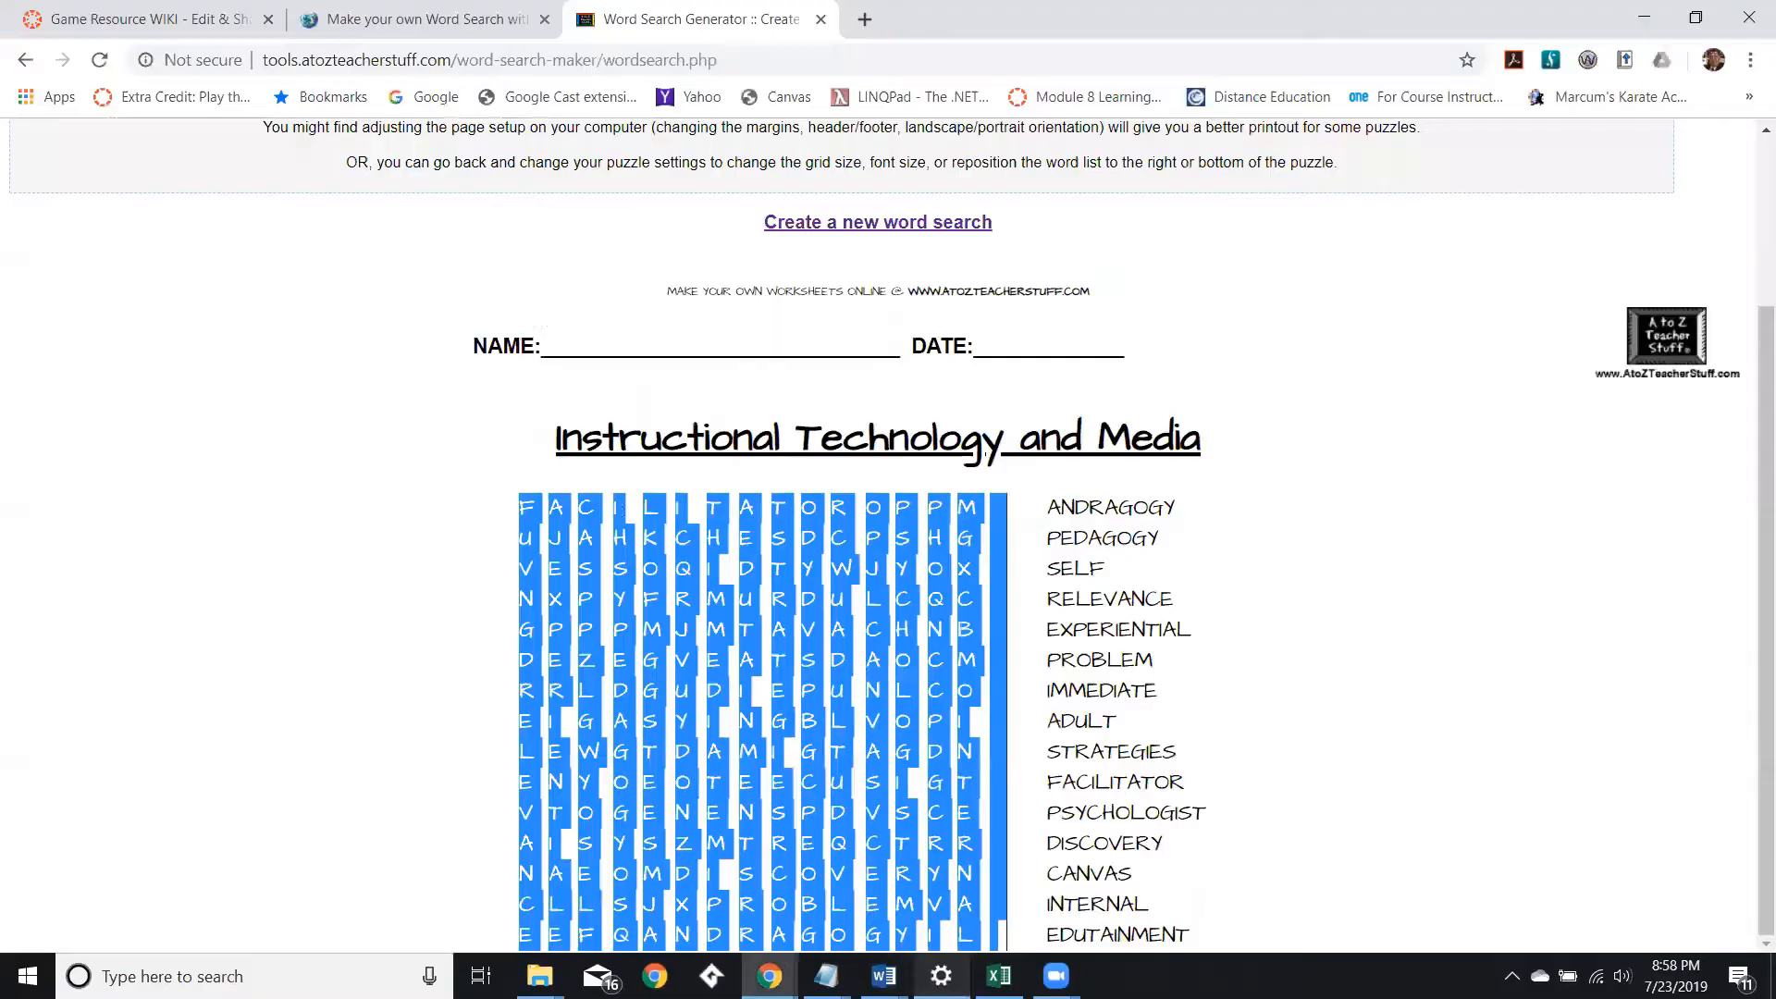
{"action": "left_click", "coordinate": [823, 734]}
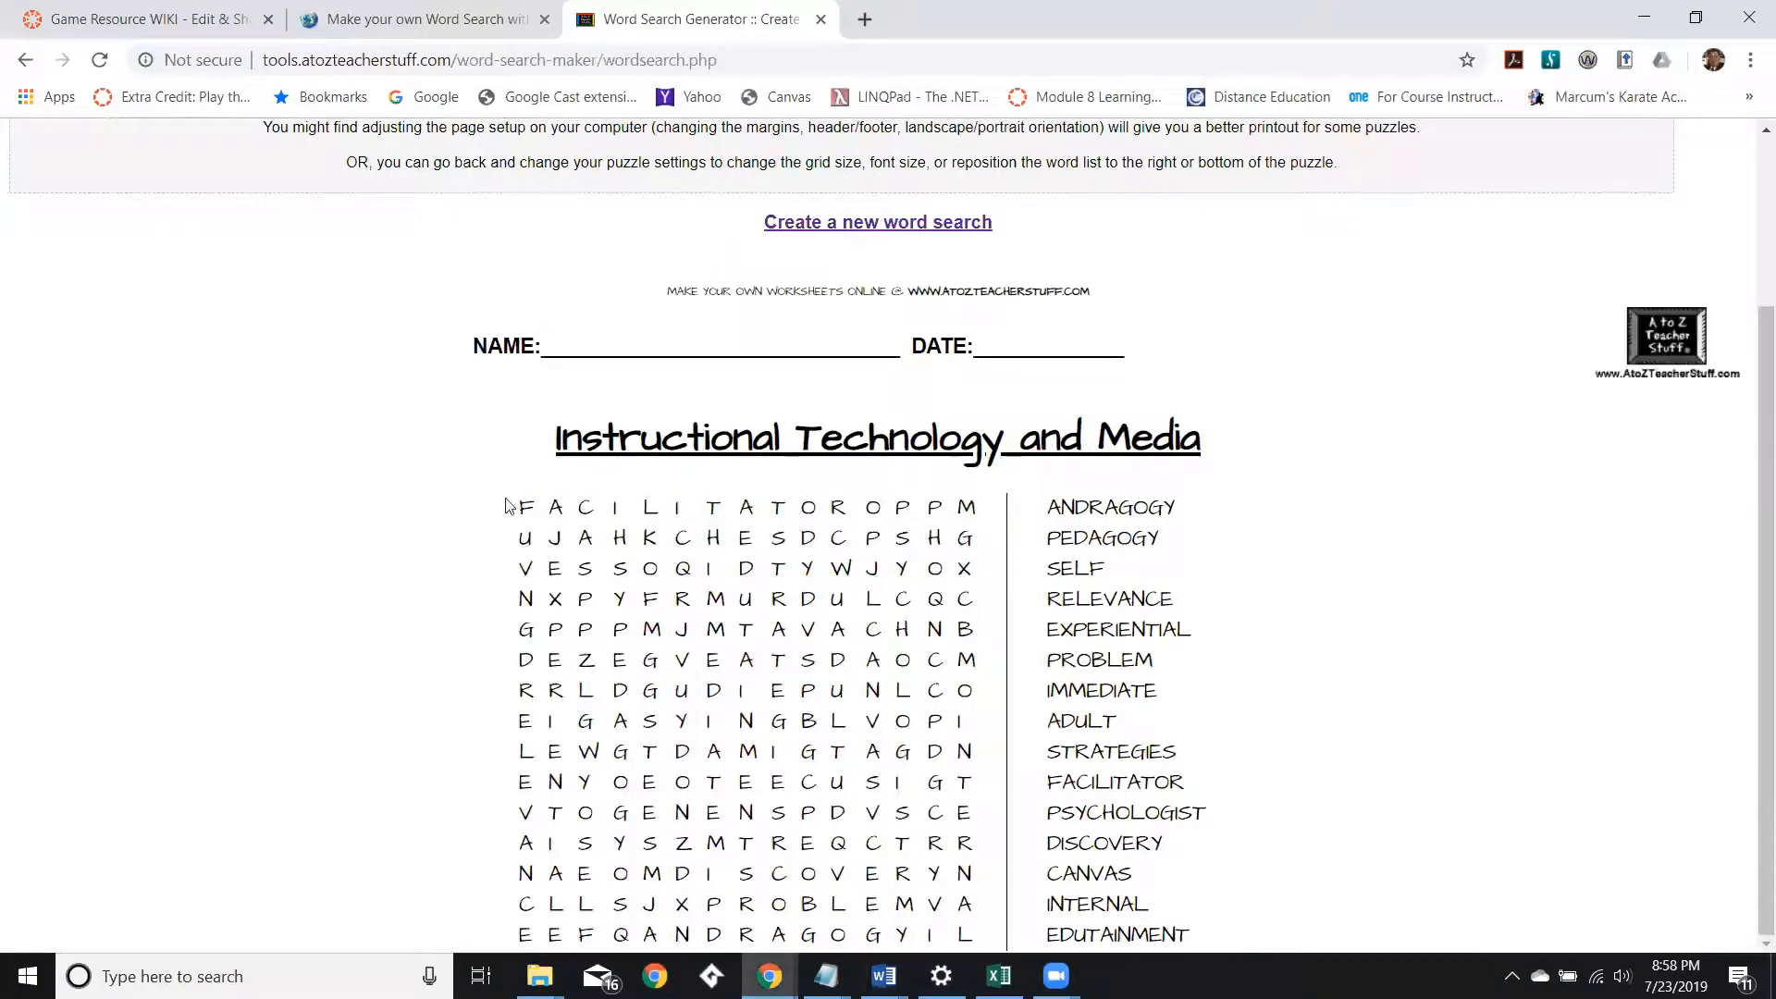
{"action": "left_click_drag", "start_coordinate": [520, 508], "coordinate": [1240, 960]}
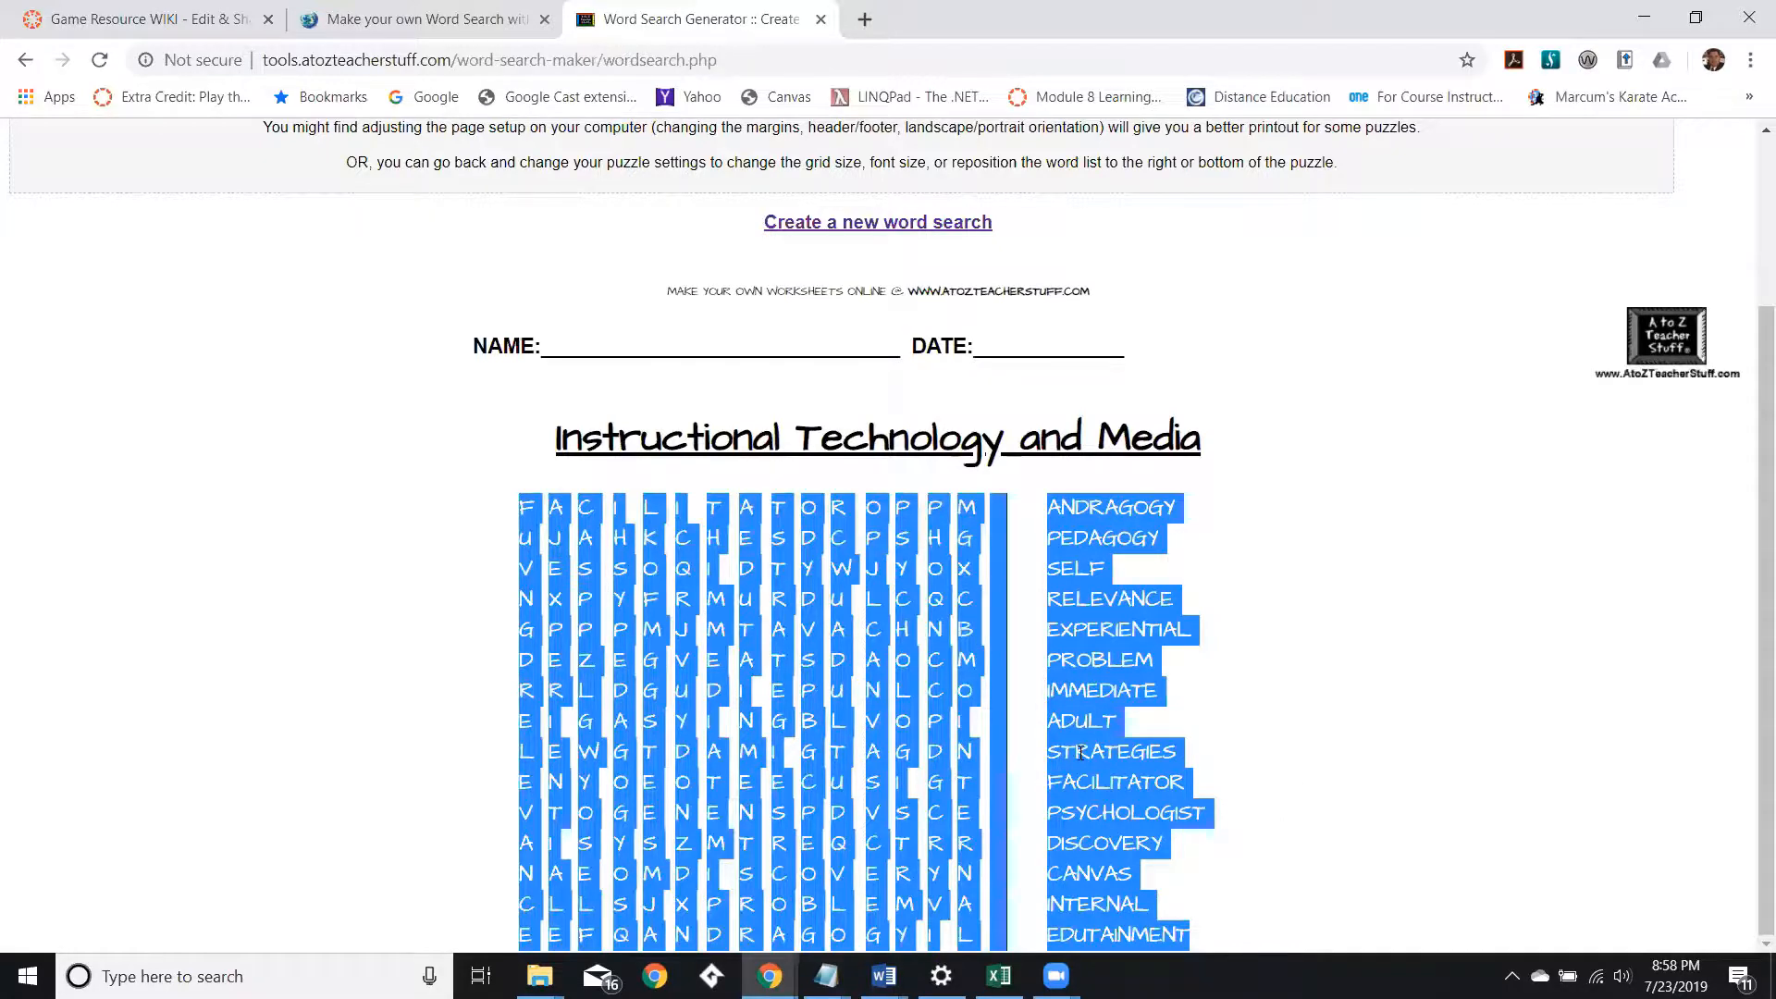
{"action": "key", "text": "alt+Tab"}
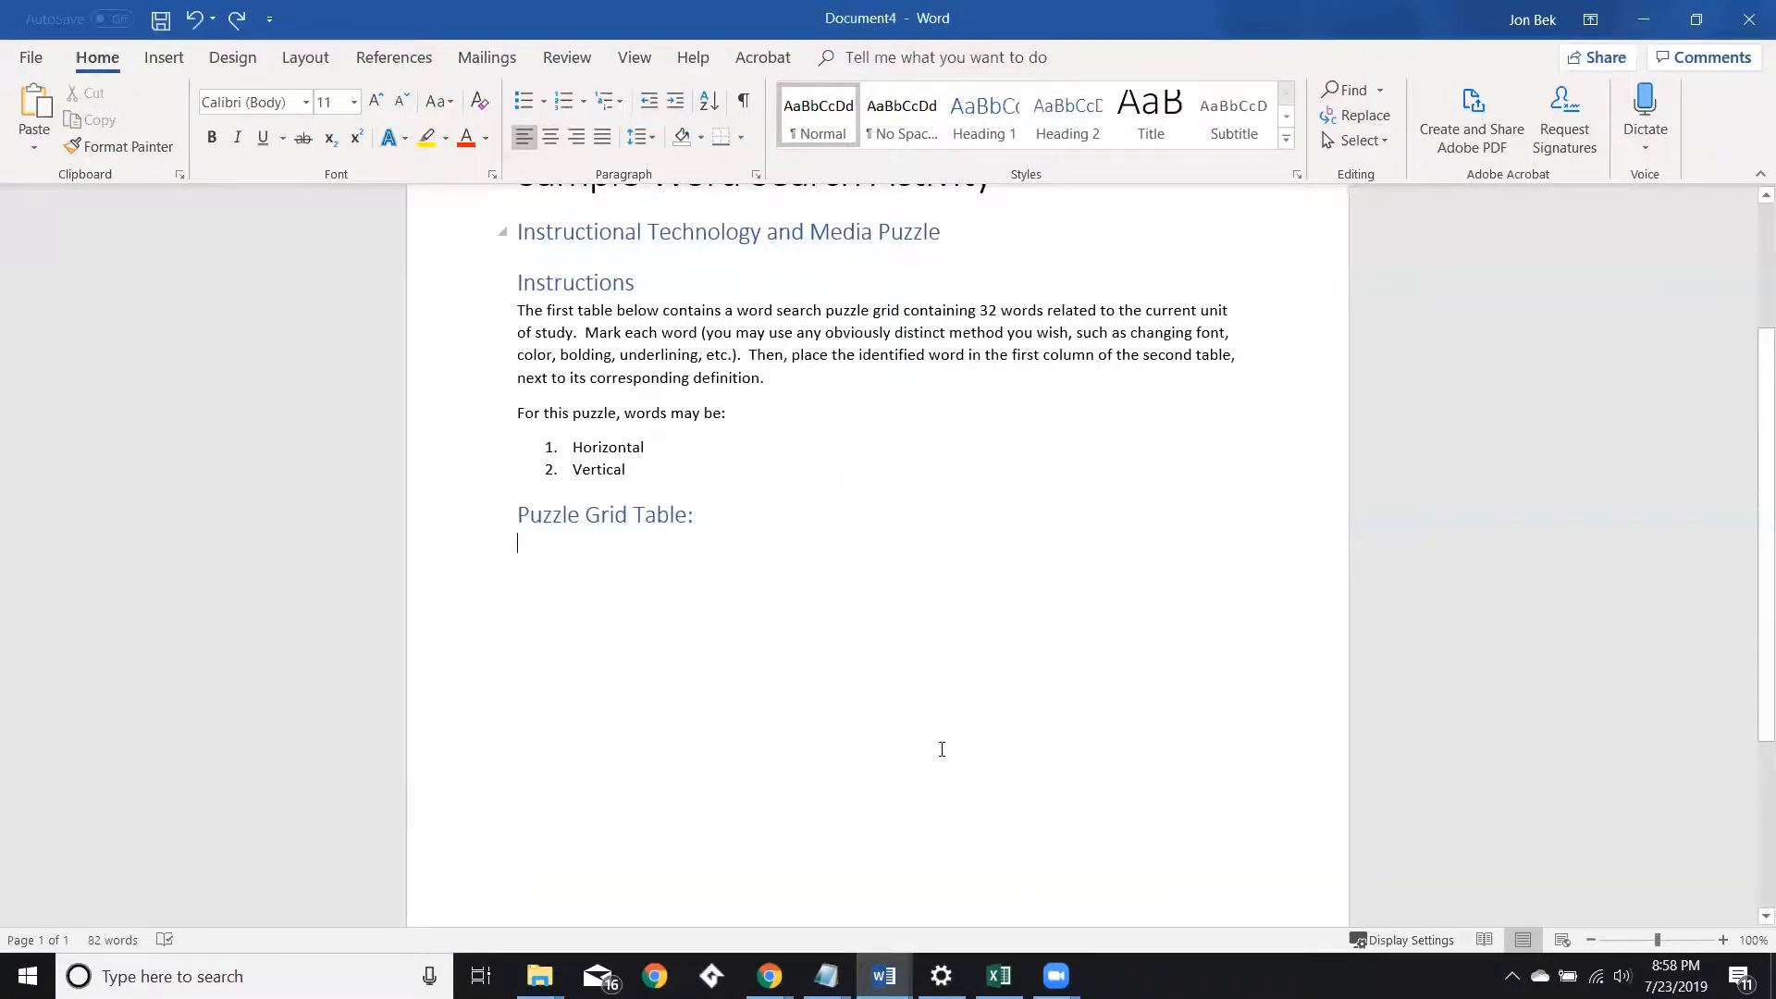
{"action": "key", "text": "ctrl+v"}
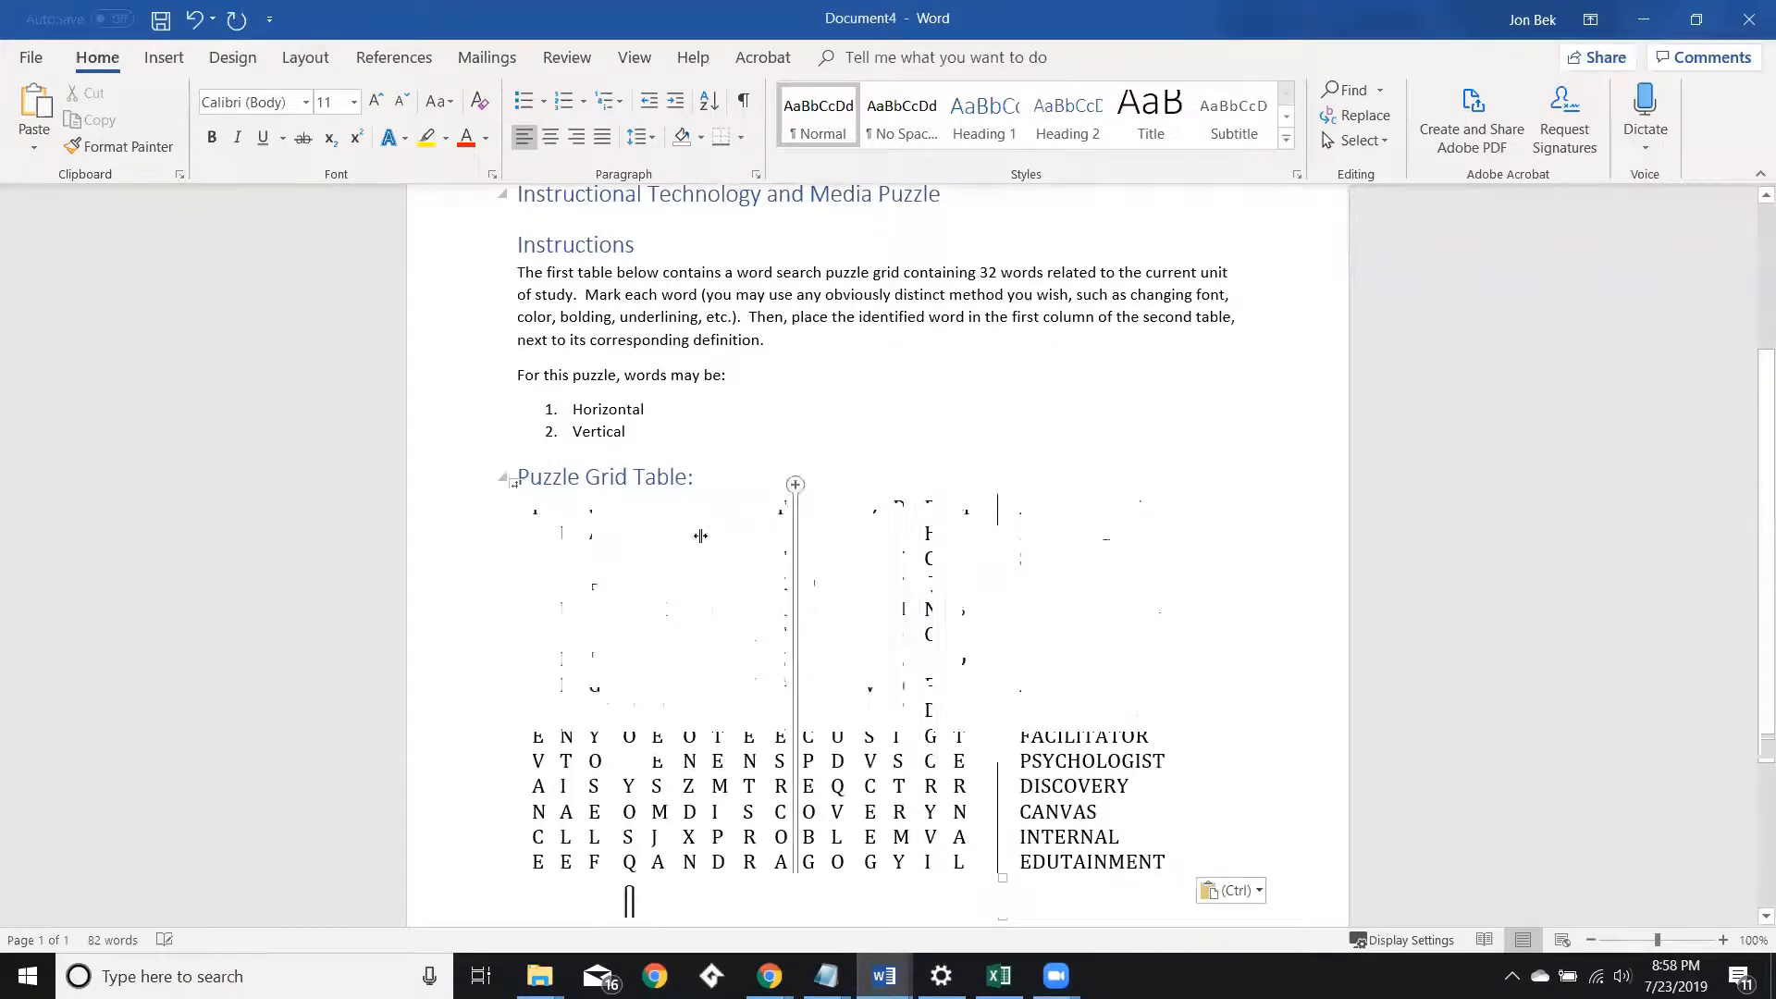
Delete the word list column from the pasted puzzle table.
{"action": "left_click", "coordinate": [1058, 492]}
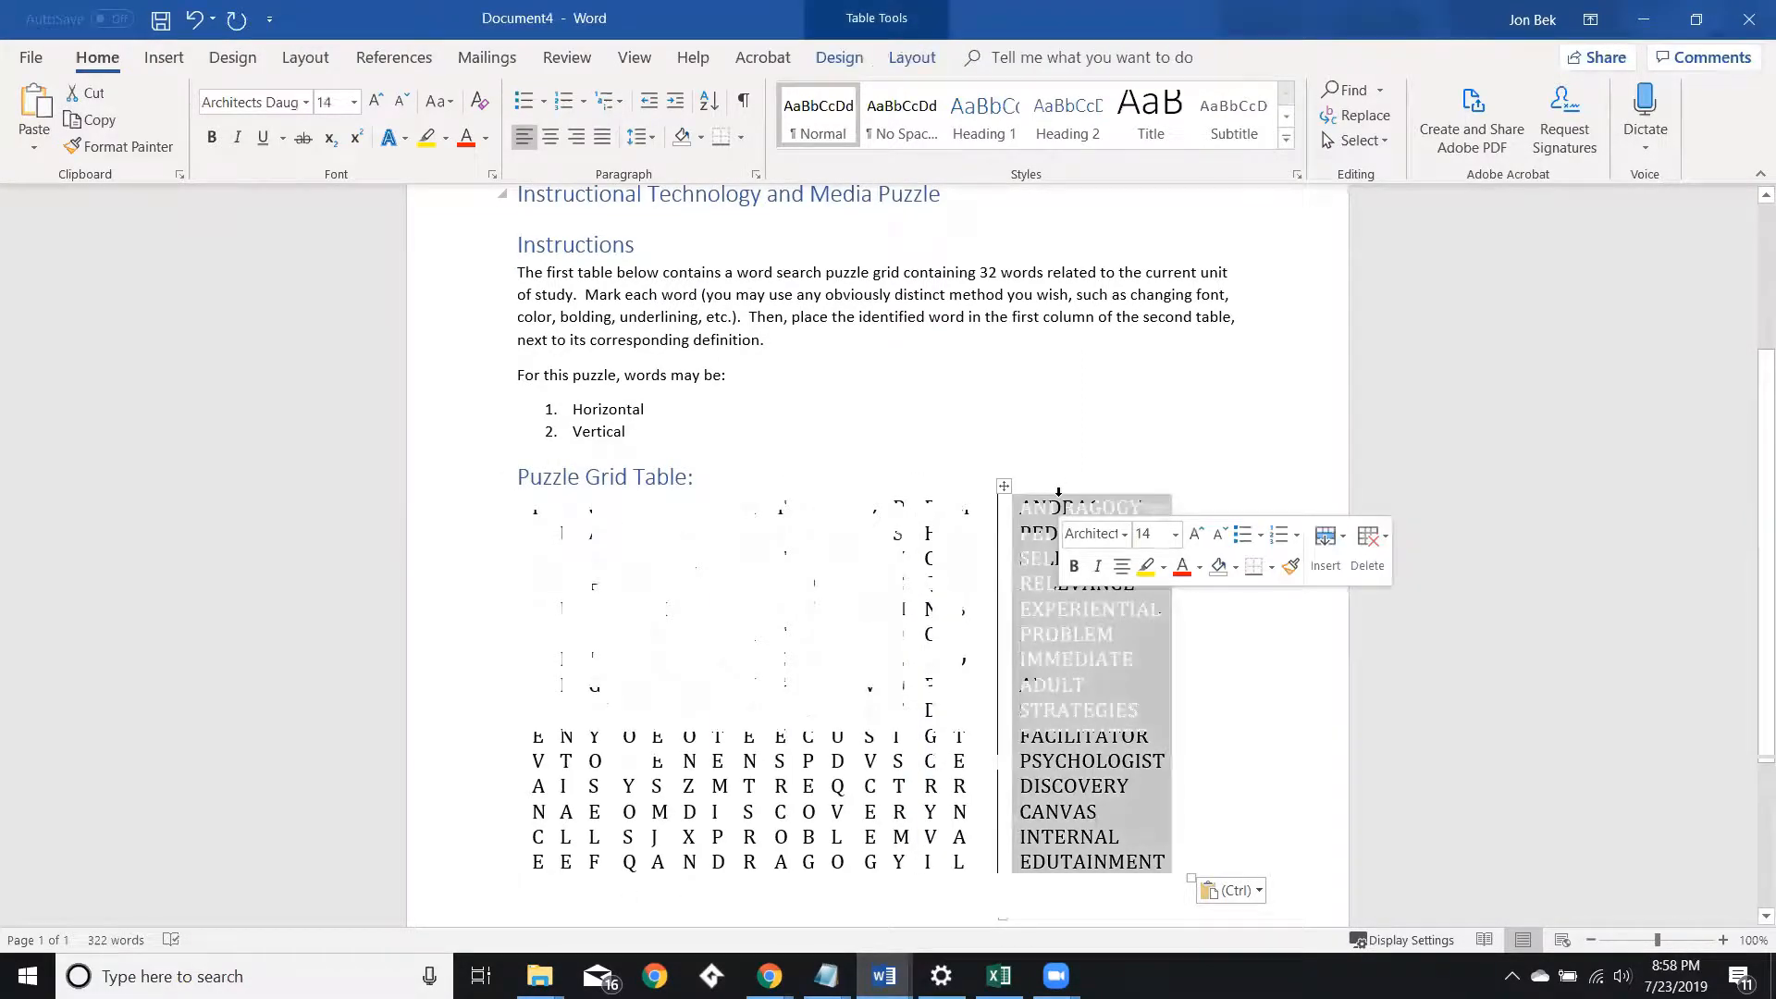
{"action": "key", "text": "Delete"}
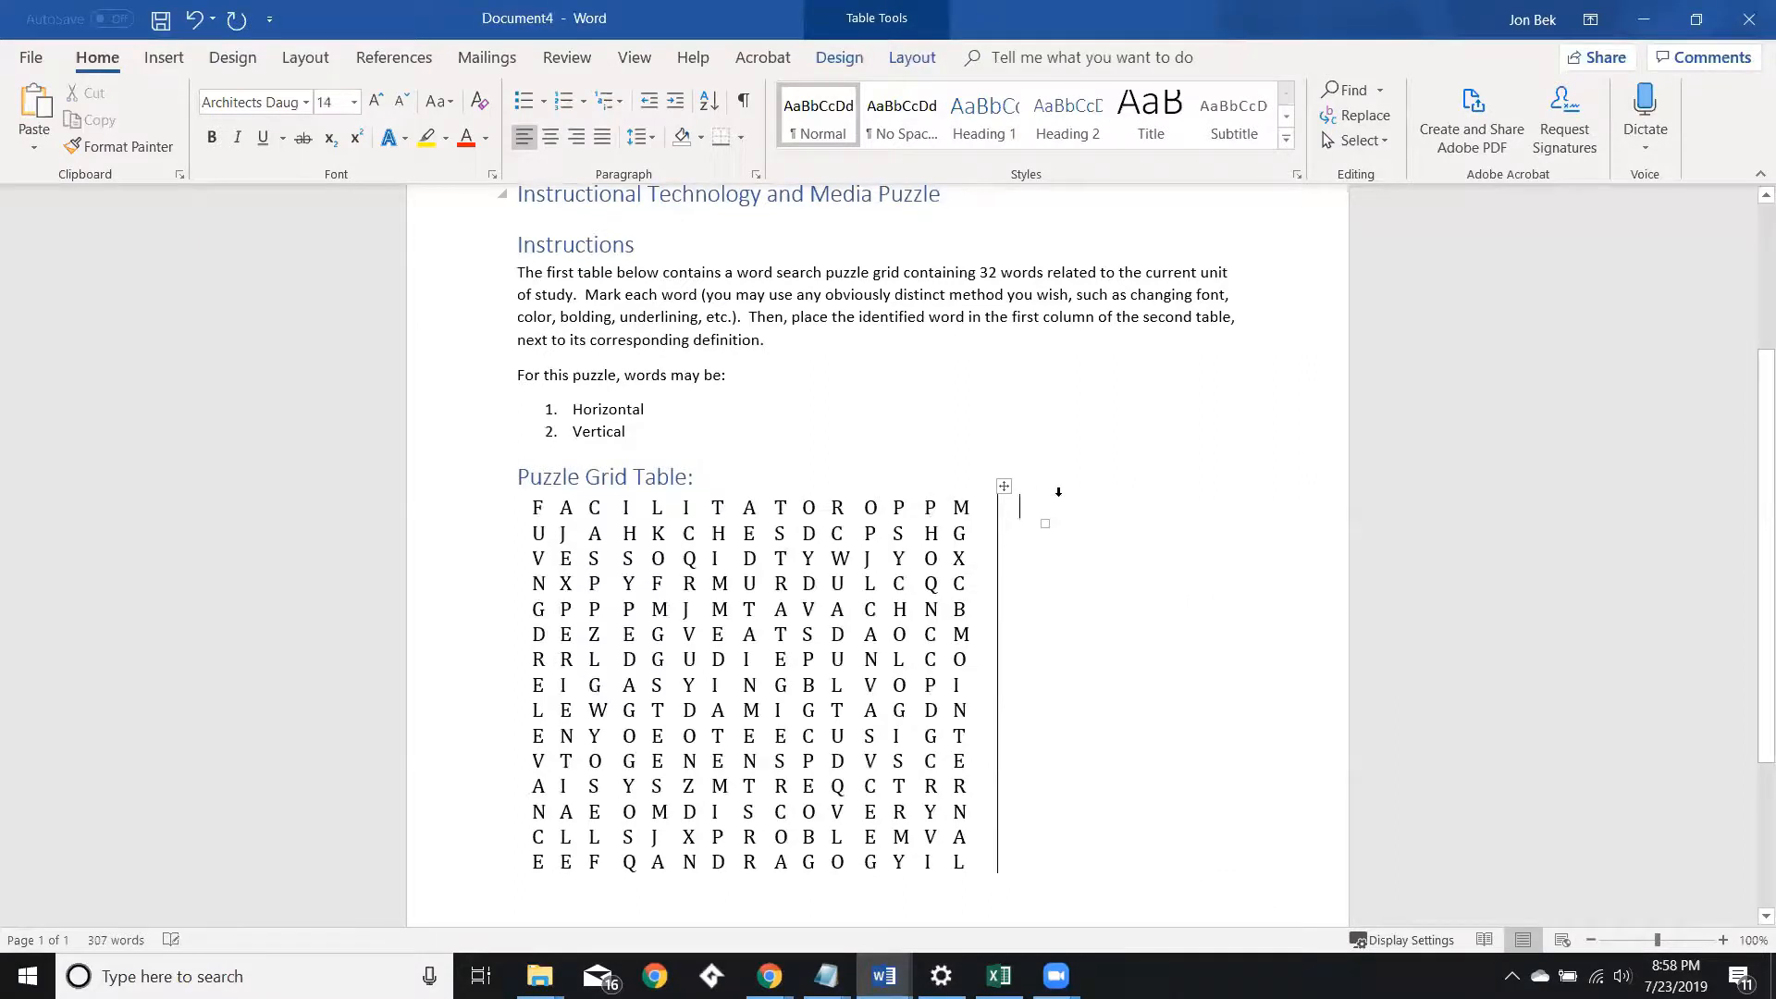
Delete the leftover empty last column from the puzzle grid table.
{"action": "left_click", "coordinate": [984, 483]}
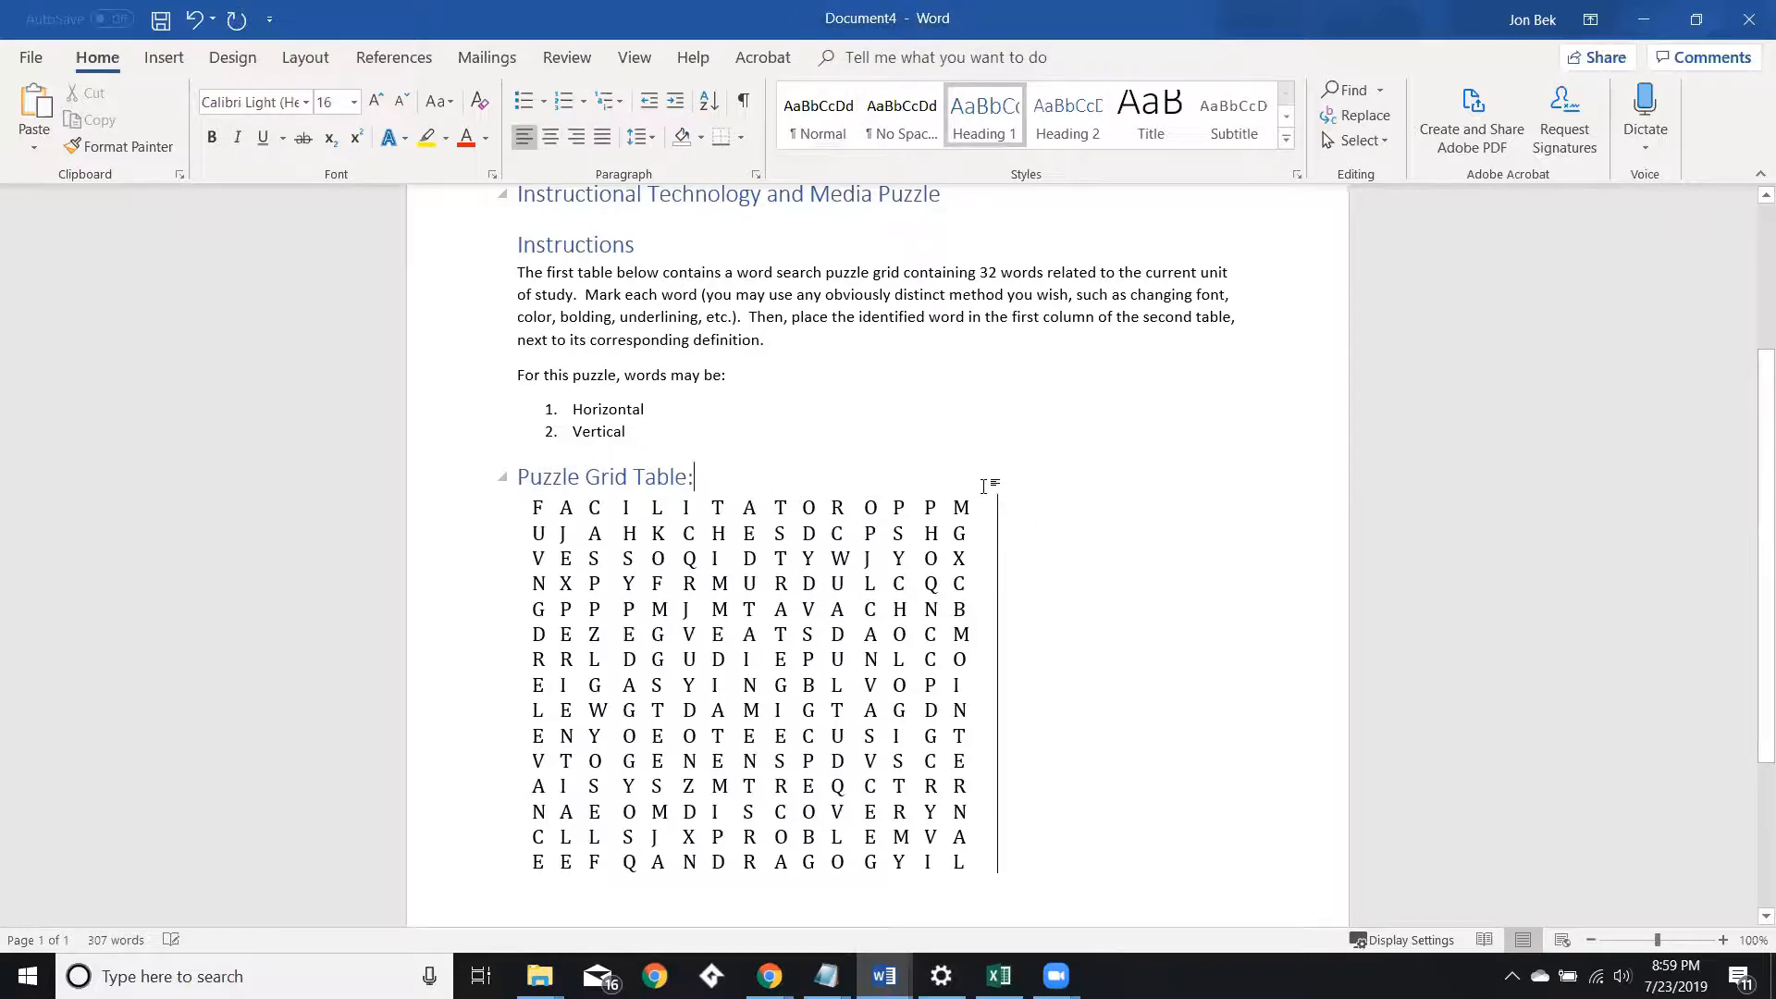
{"action": "mouse_move", "coordinate": [983, 488]}
{"action": "left_click", "coordinate": [986, 491]}
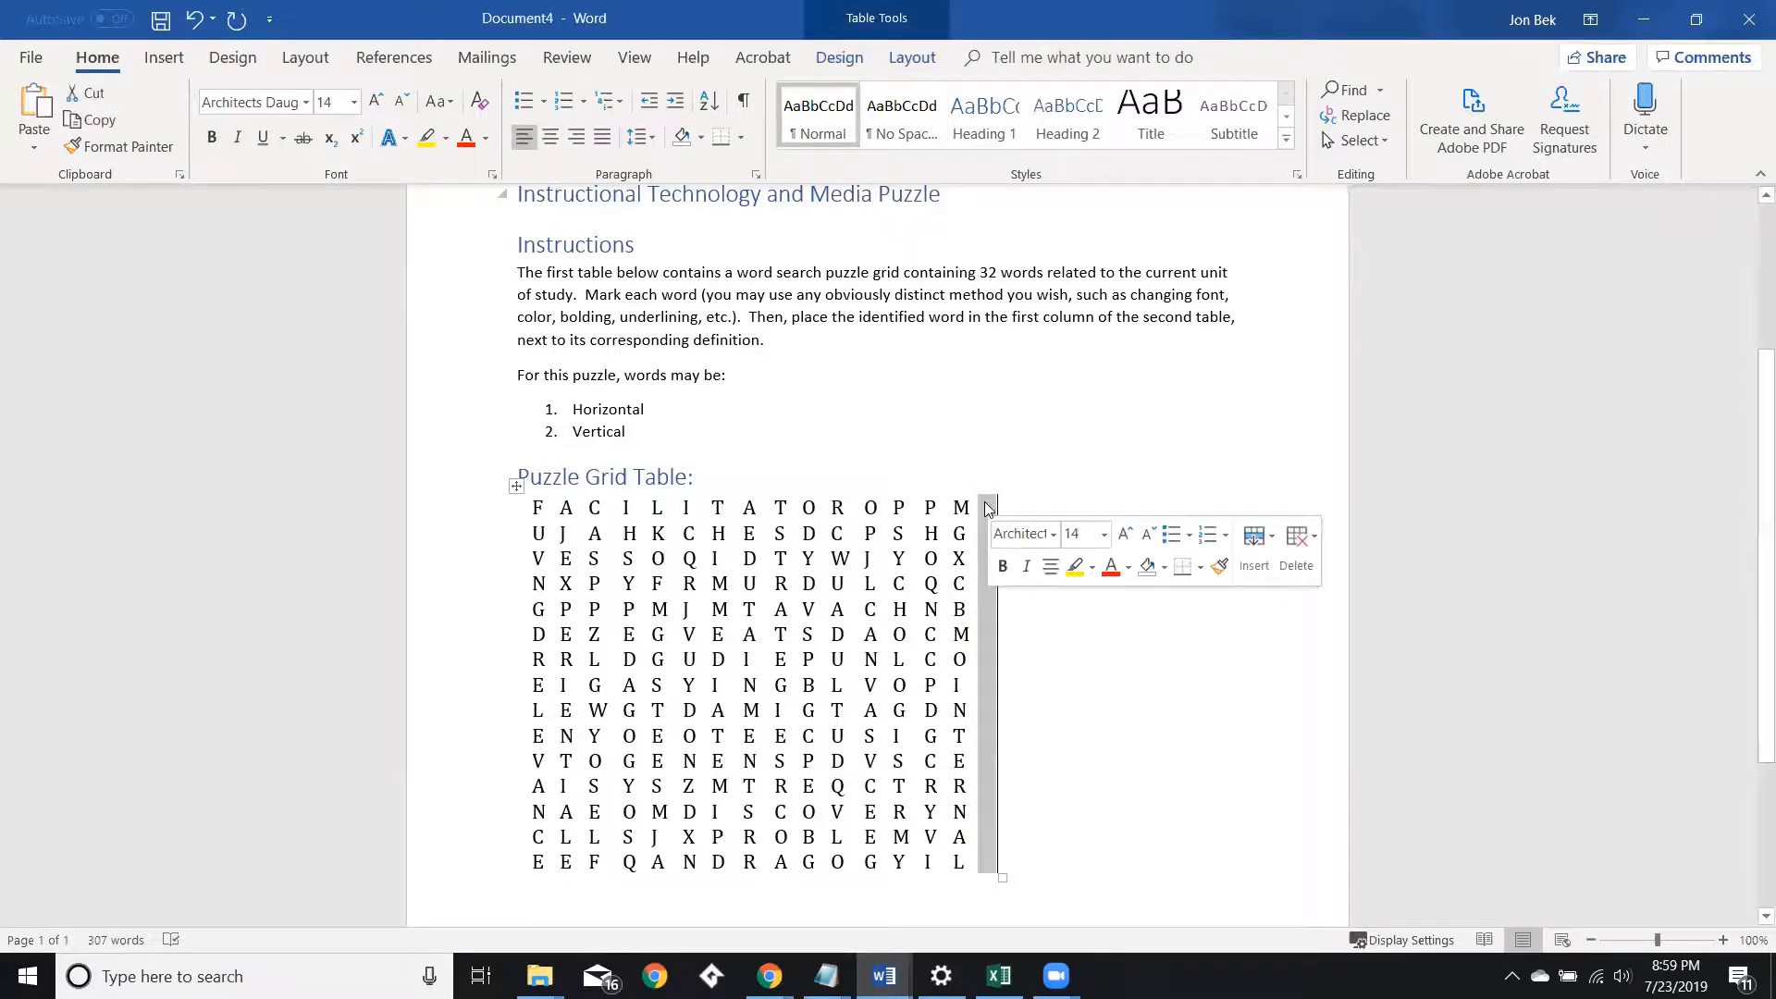
{"action": "right_click", "coordinate": [984, 505]}
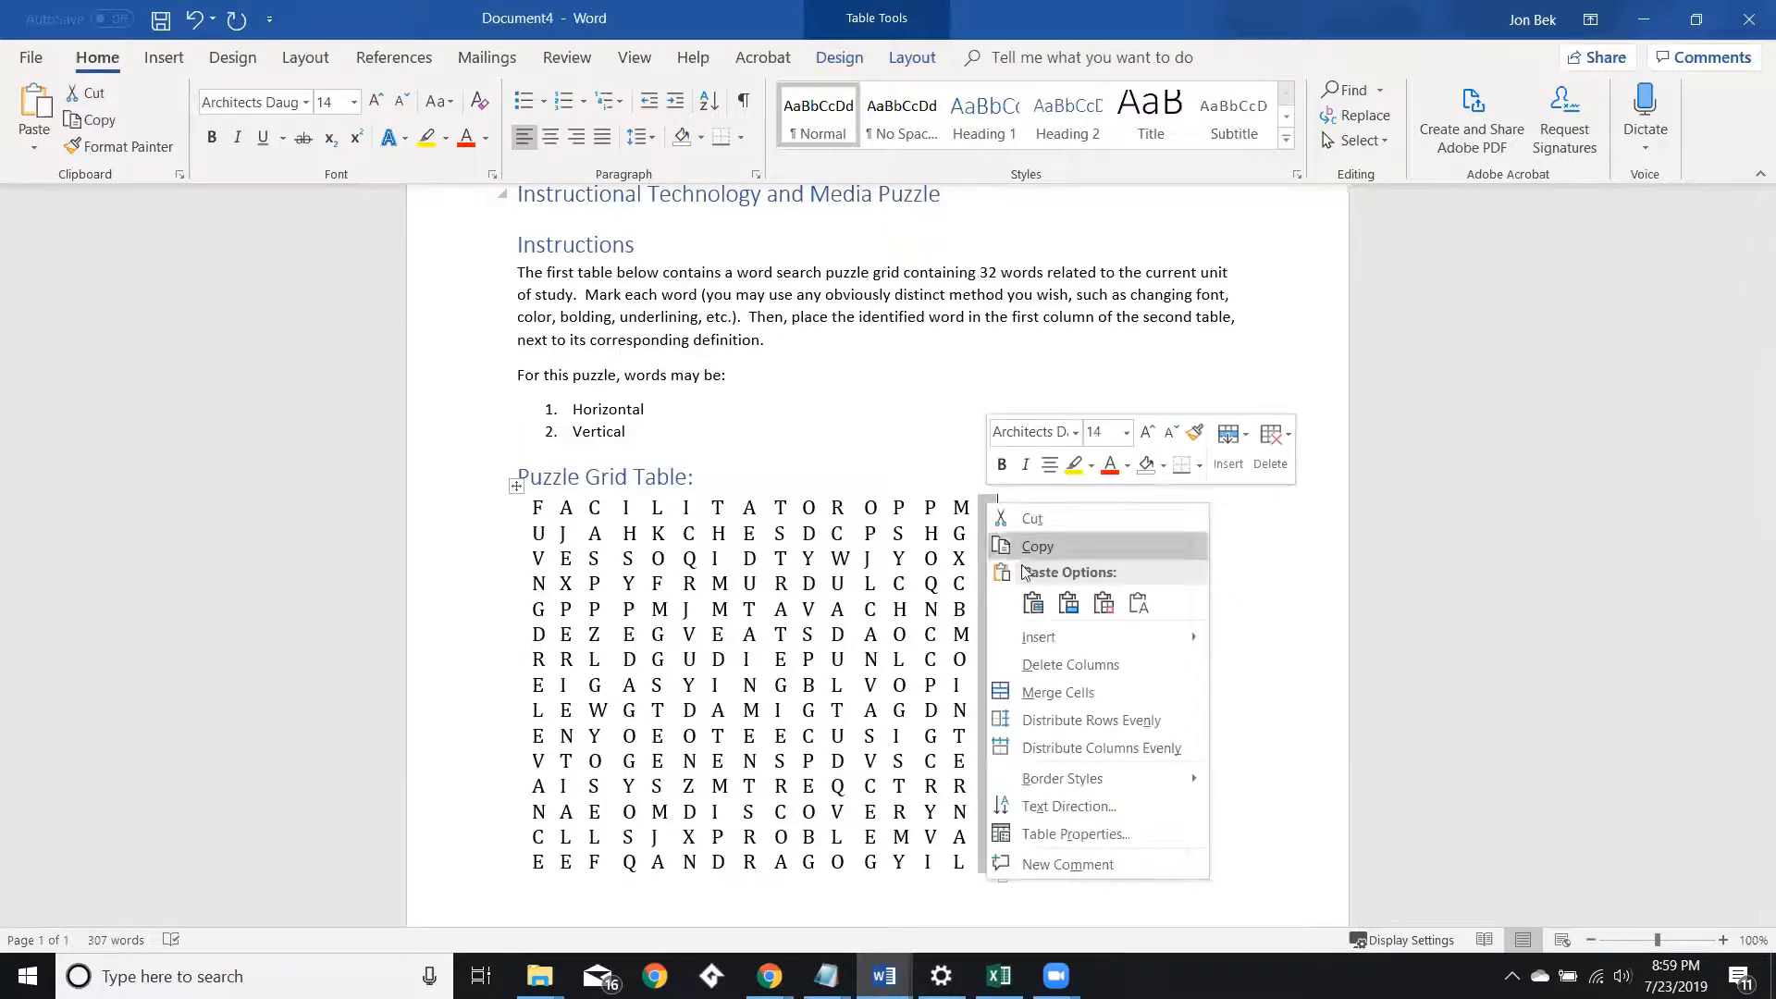
{"action": "left_click", "coordinate": [1068, 664]}
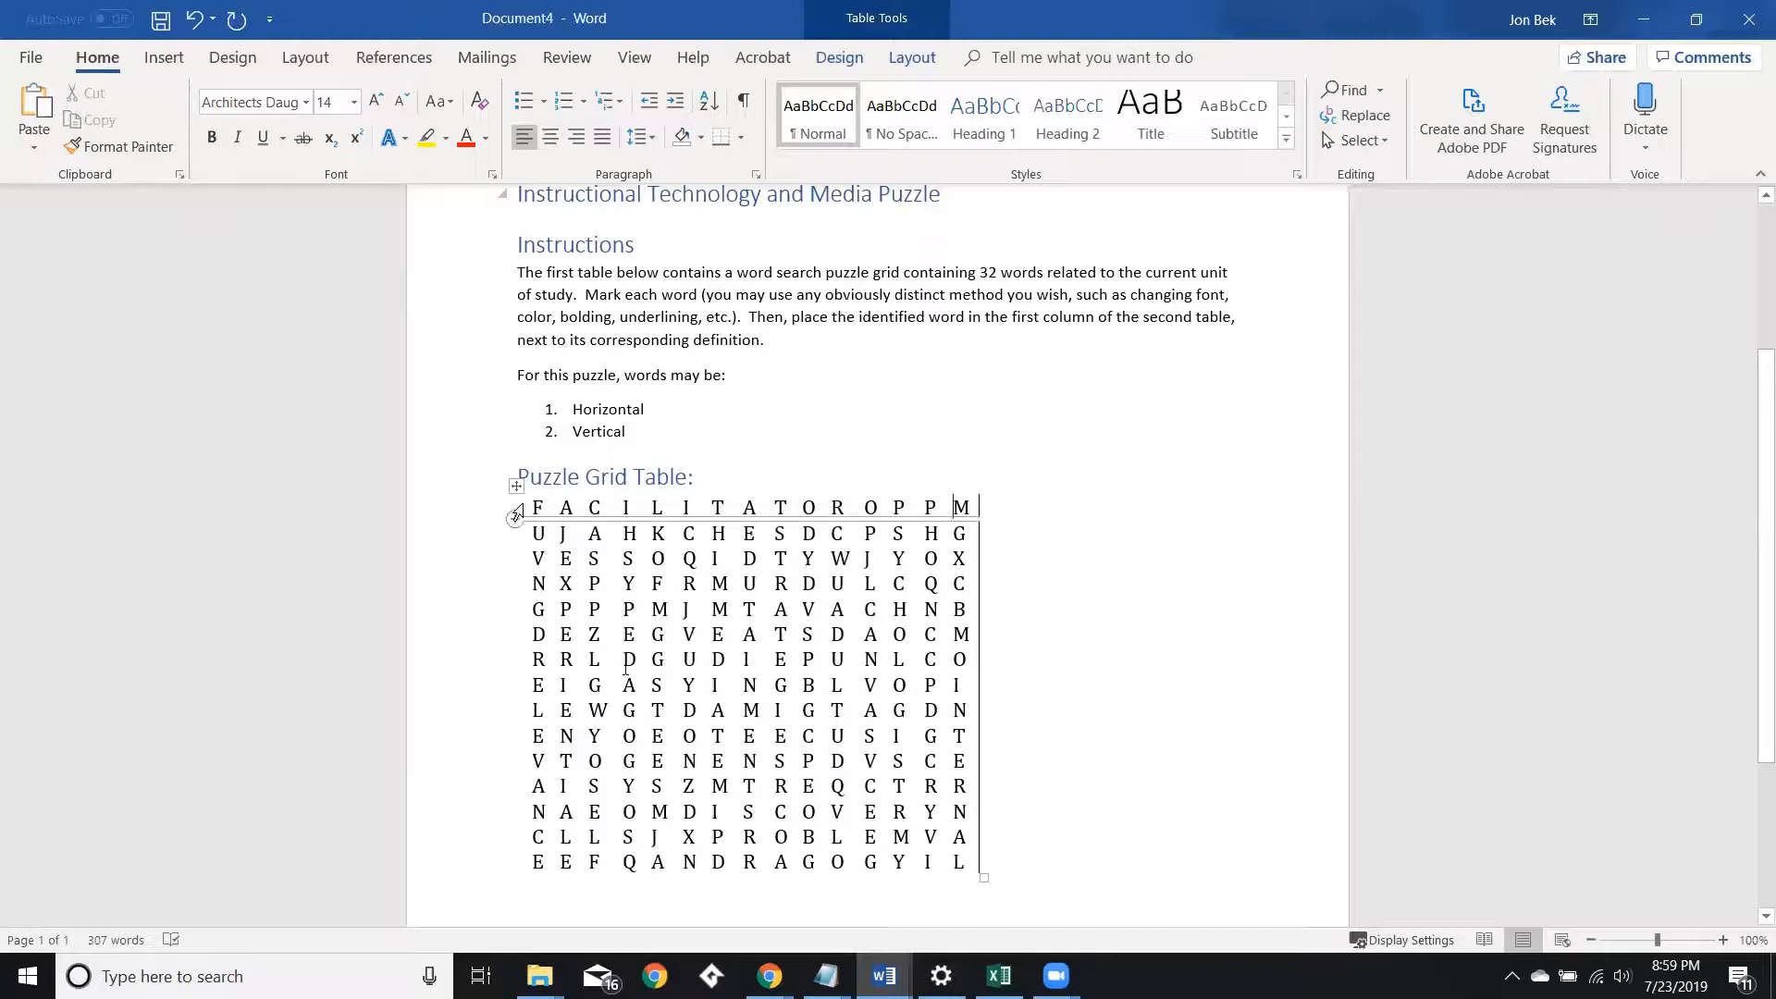
Select the whole puzzle grid table and remove its border lines.
{"action": "left_click_drag", "start_coordinate": [515, 516], "coordinate": [494, 865]}
{"action": "left_click", "coordinate": [740, 137]}
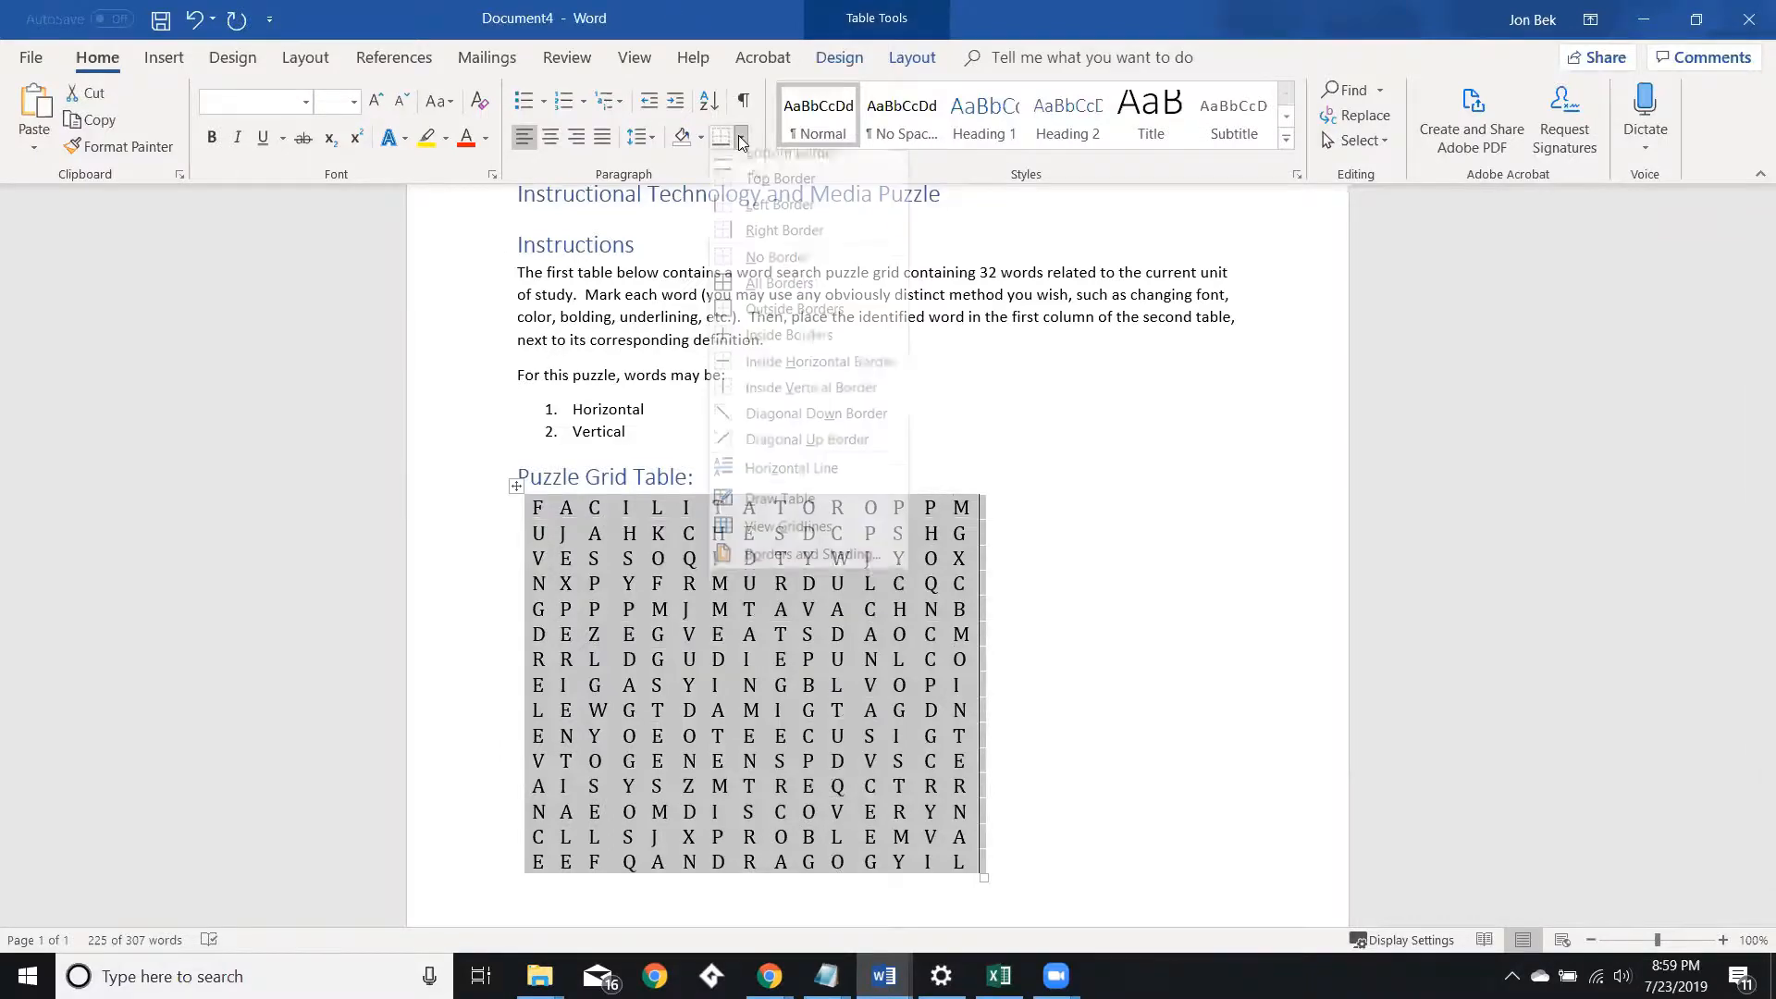
{"action": "left_click", "coordinate": [779, 295]}
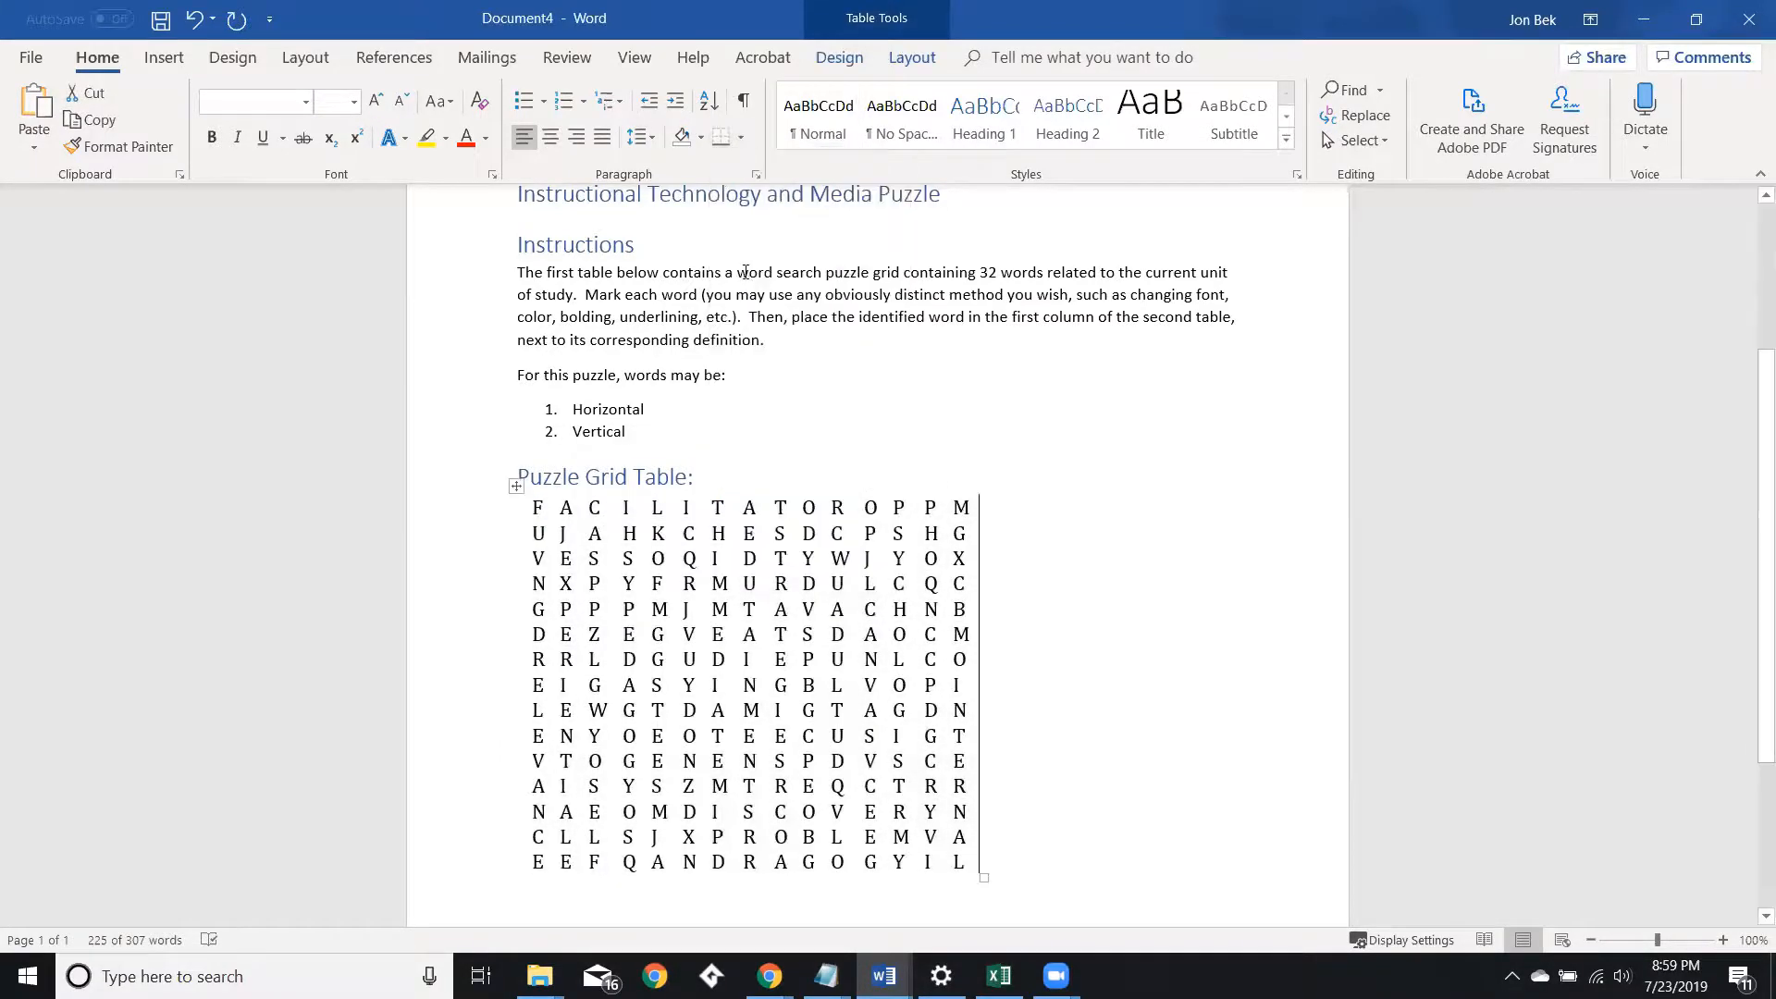
Review the formatted puzzle grid table in the document.
{"action": "scroll", "coordinate": [988, 495], "scroll_direction": "down", "scroll_amount": 2}
{"action": "scroll", "coordinate": [1000, 493], "scroll_direction": "down", "scroll_amount": 2}
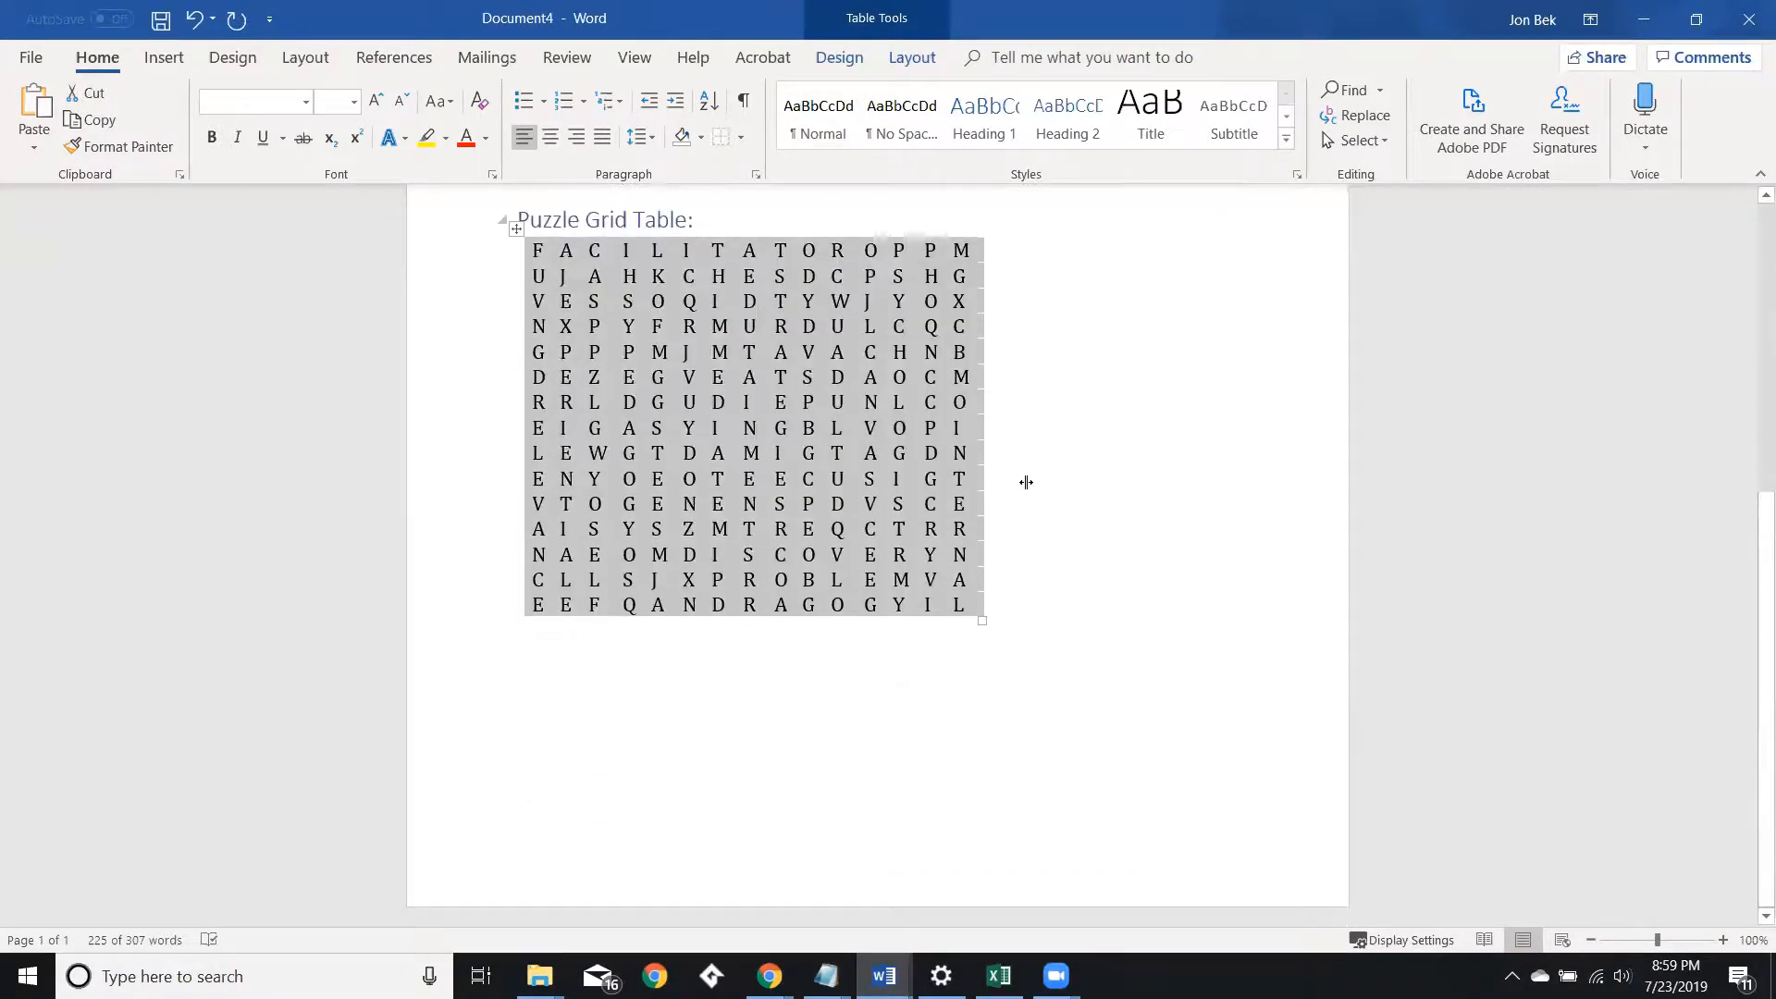
{"action": "scroll", "coordinate": [1039, 590], "scroll_direction": "up", "scroll_amount": 5}
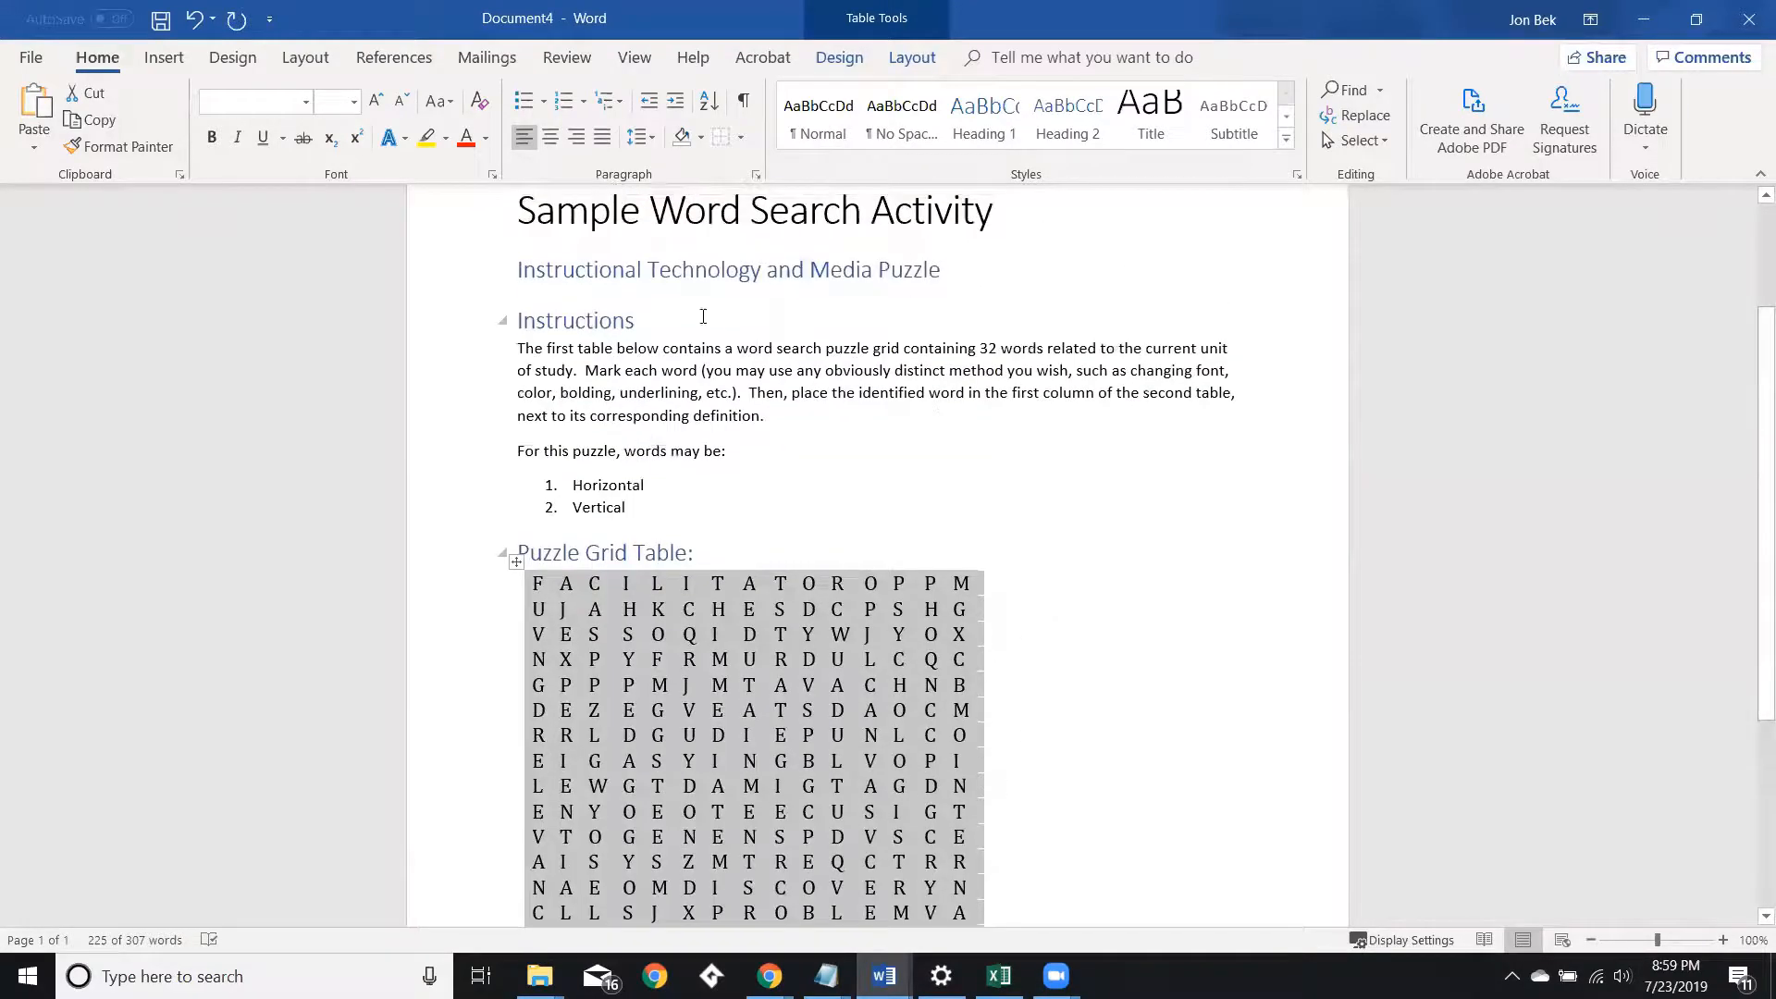
{"action": "scroll", "coordinate": [902, 682], "scroll_direction": "down", "scroll_amount": 3}
{"action": "scroll", "coordinate": [694, 385], "scroll_direction": "up", "scroll_amount": 3}
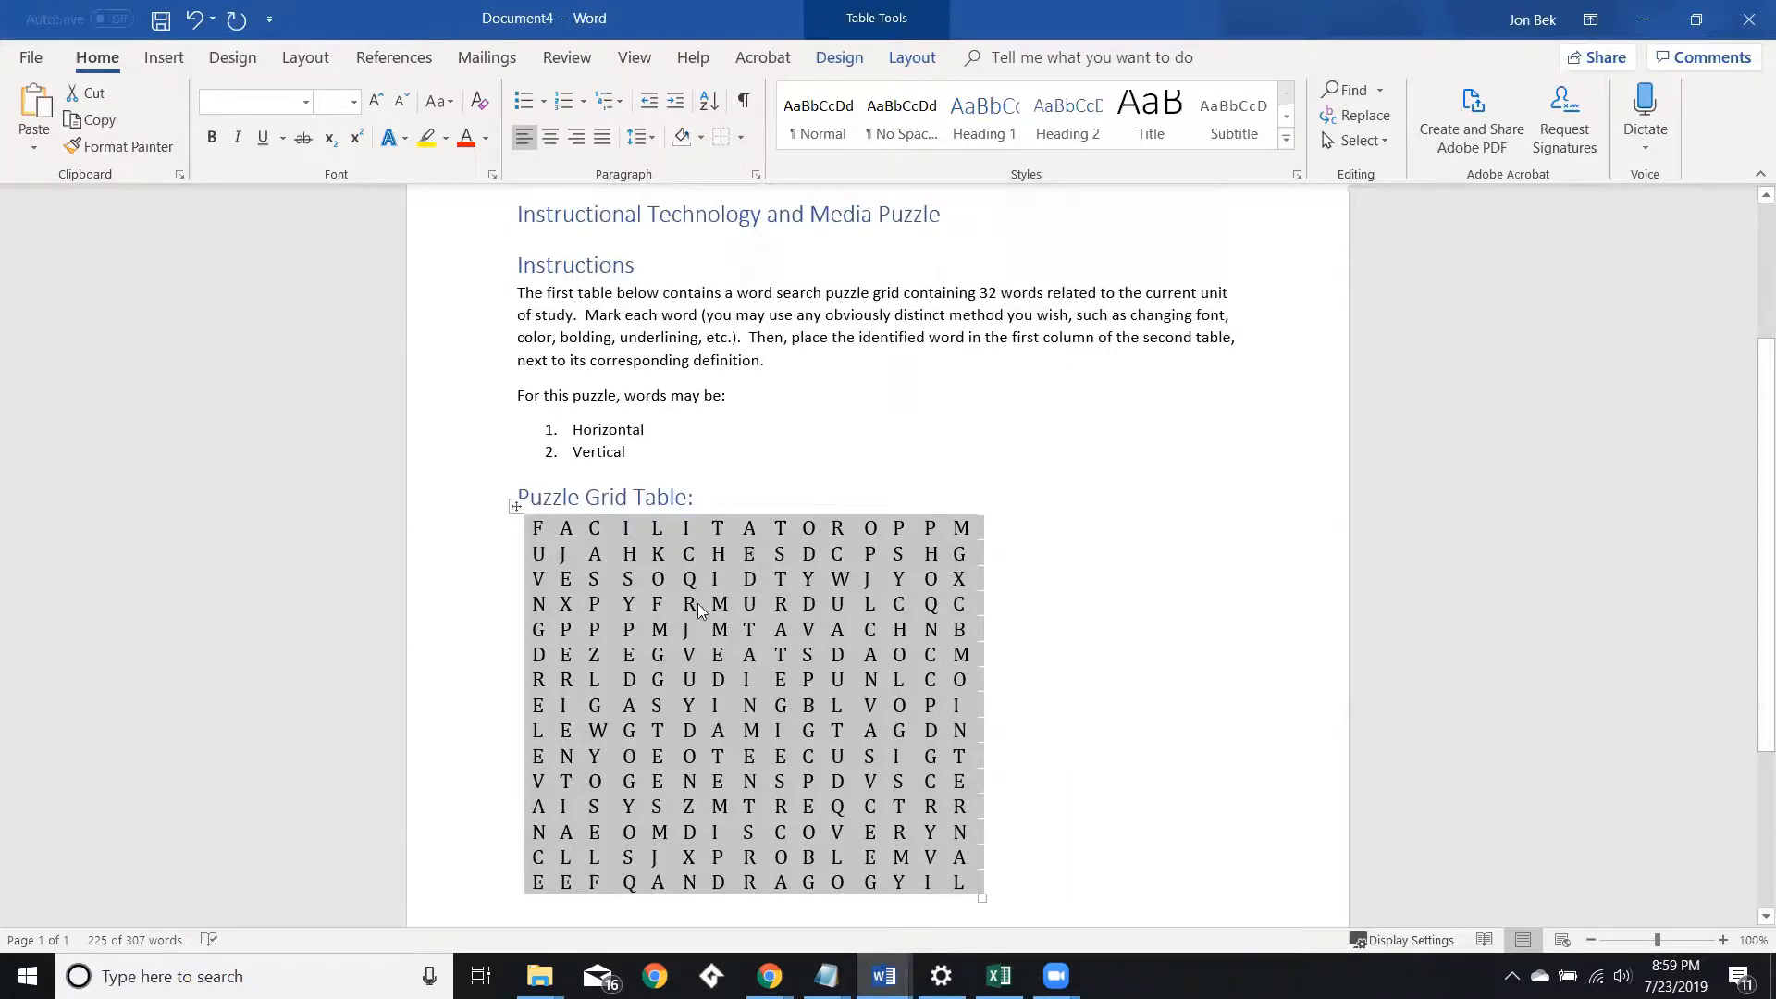
{"action": "left_click", "coordinate": [642, 630]}
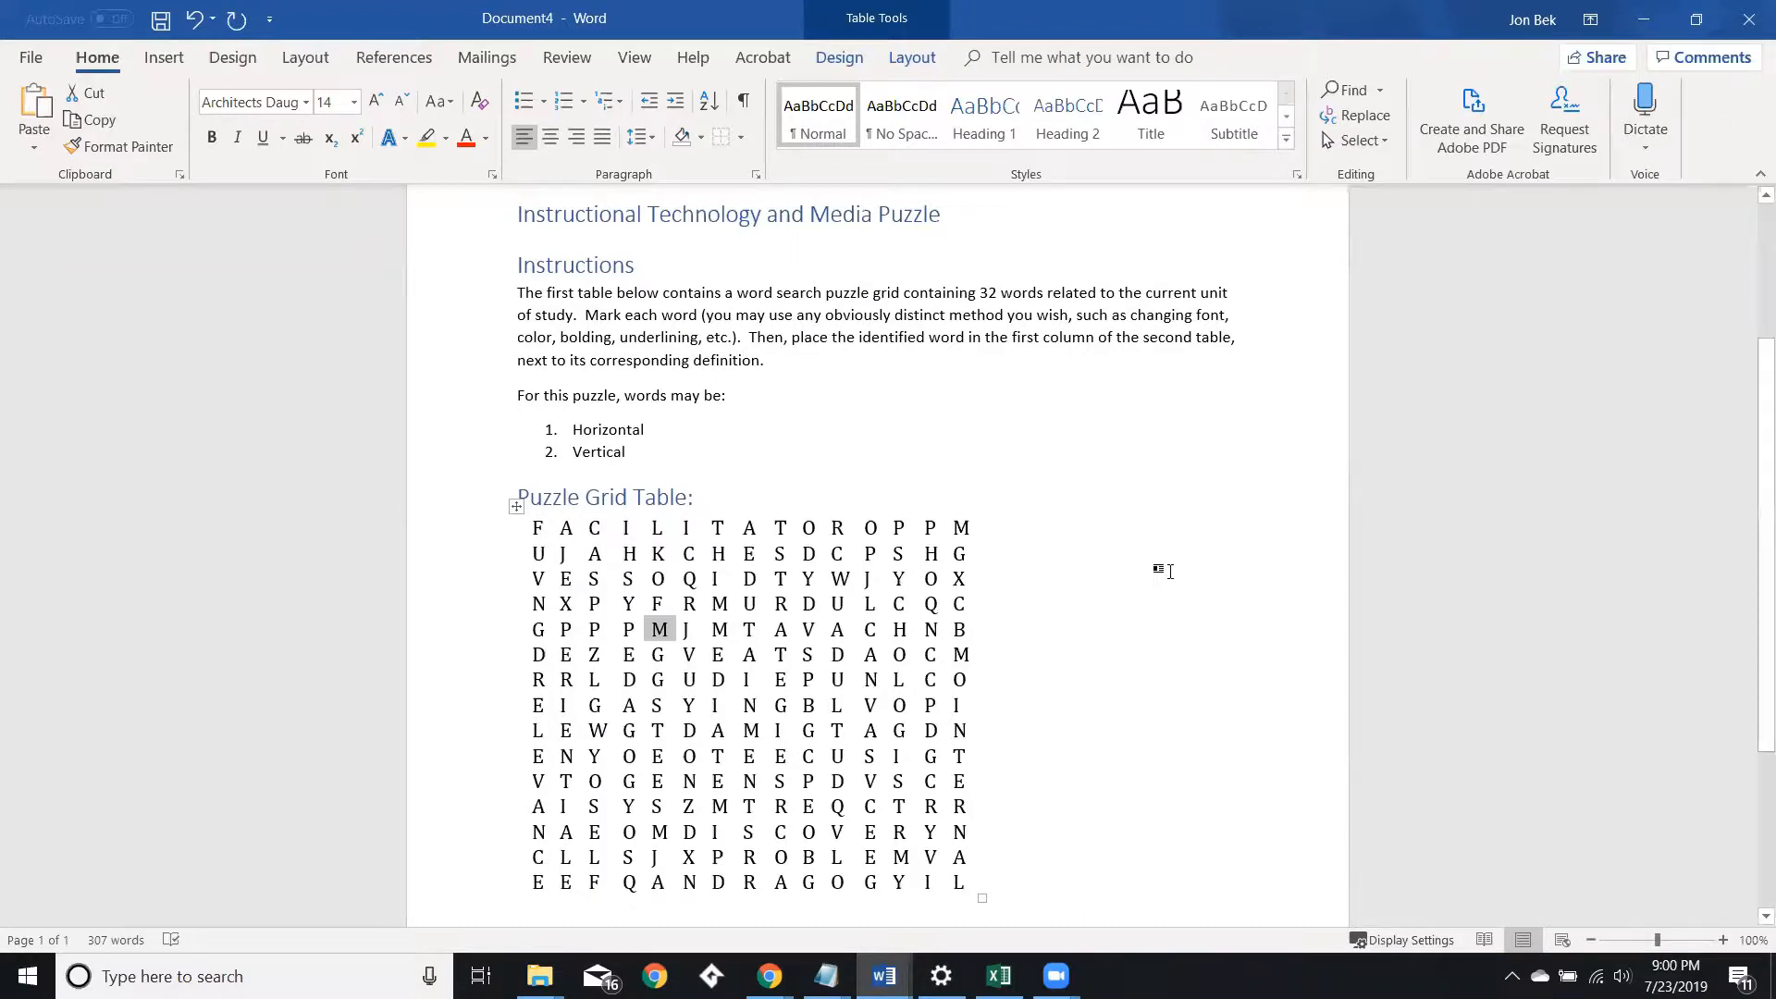
{"action": "scroll", "coordinate": [1193, 625], "scroll_direction": "down", "scroll_amount": 1}
{"action": "scroll", "coordinate": [1192, 625], "scroll_direction": "down", "scroll_amount": 4}
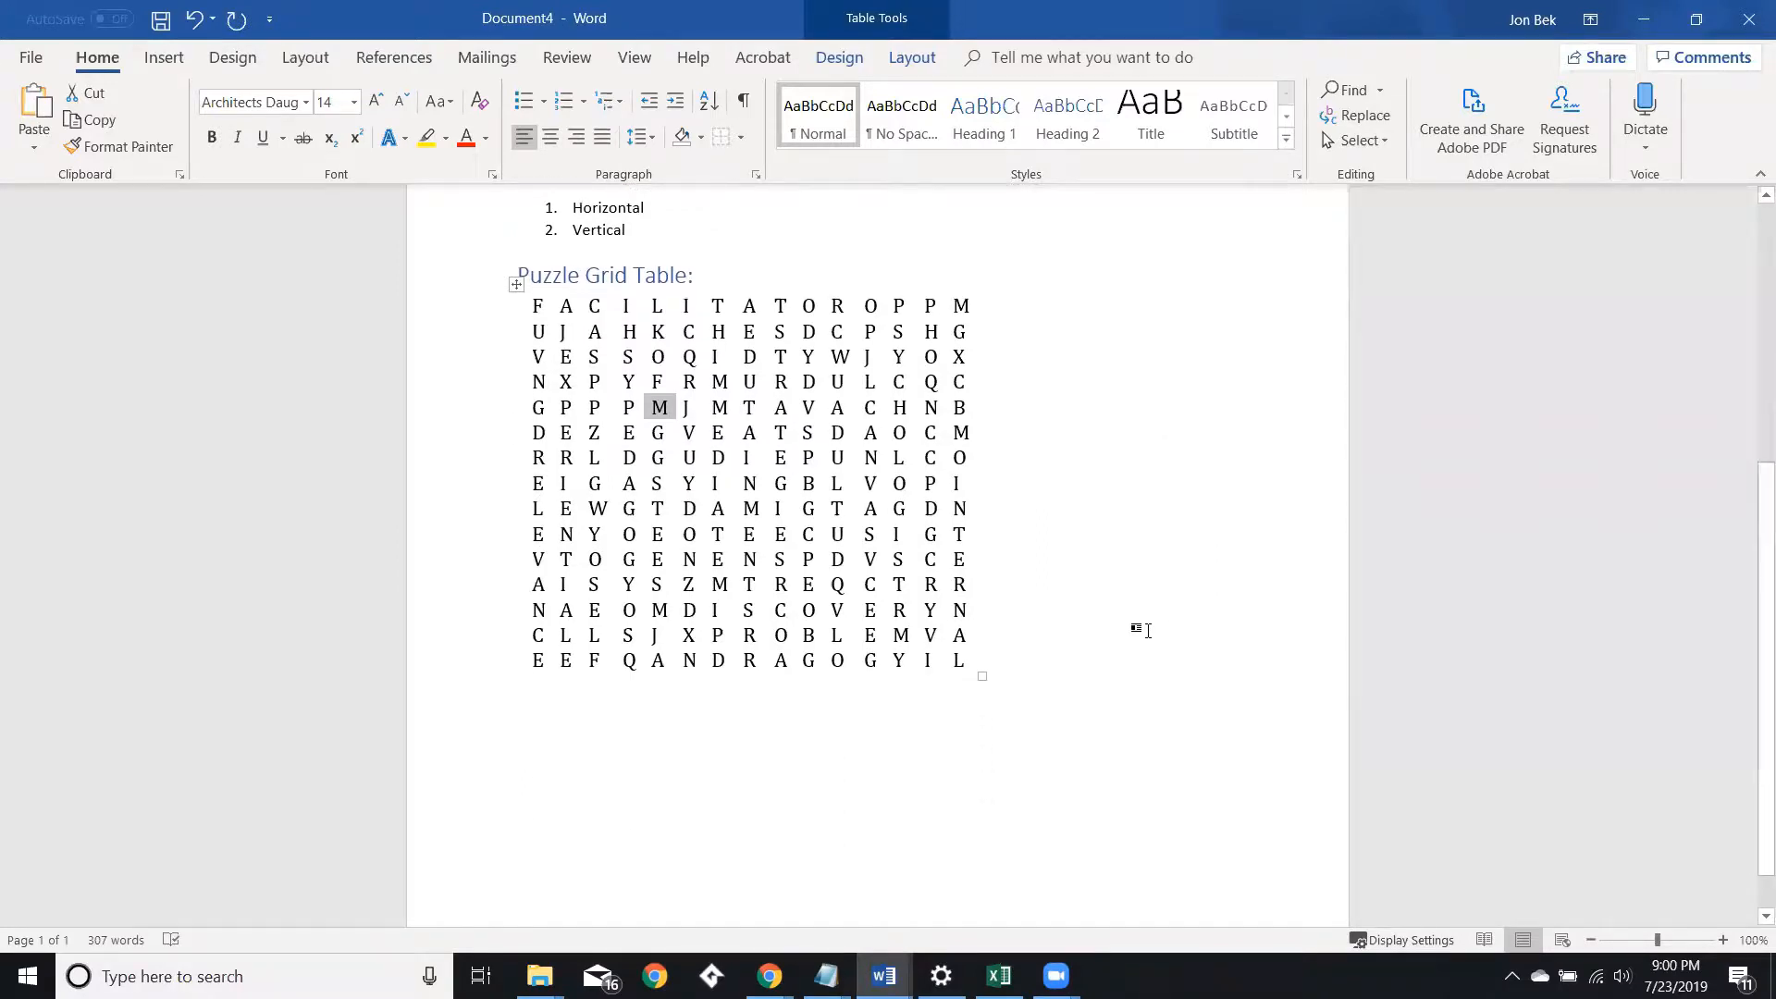
{"action": "left_click", "coordinate": [876, 718]}
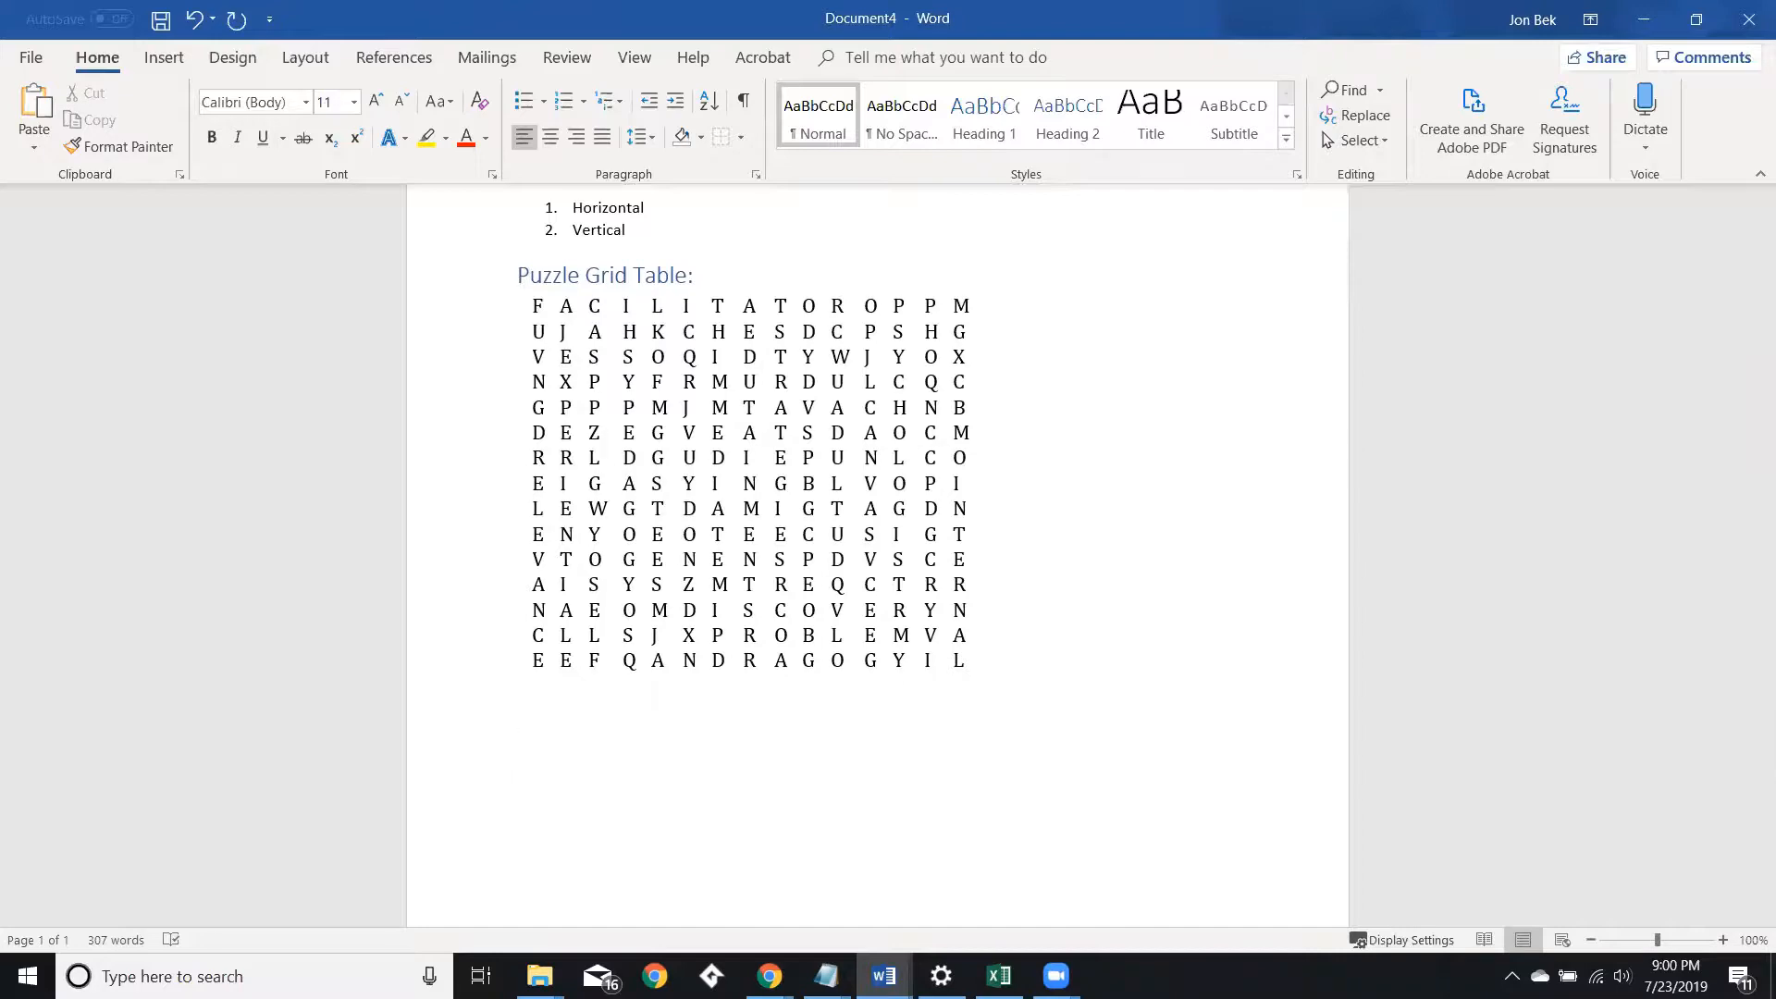
Copy the Definitions Table heading from the Sample Word Search Activity document and paste it below the puzzle grid.
{"action": "key", "text": "alt+Tab"}
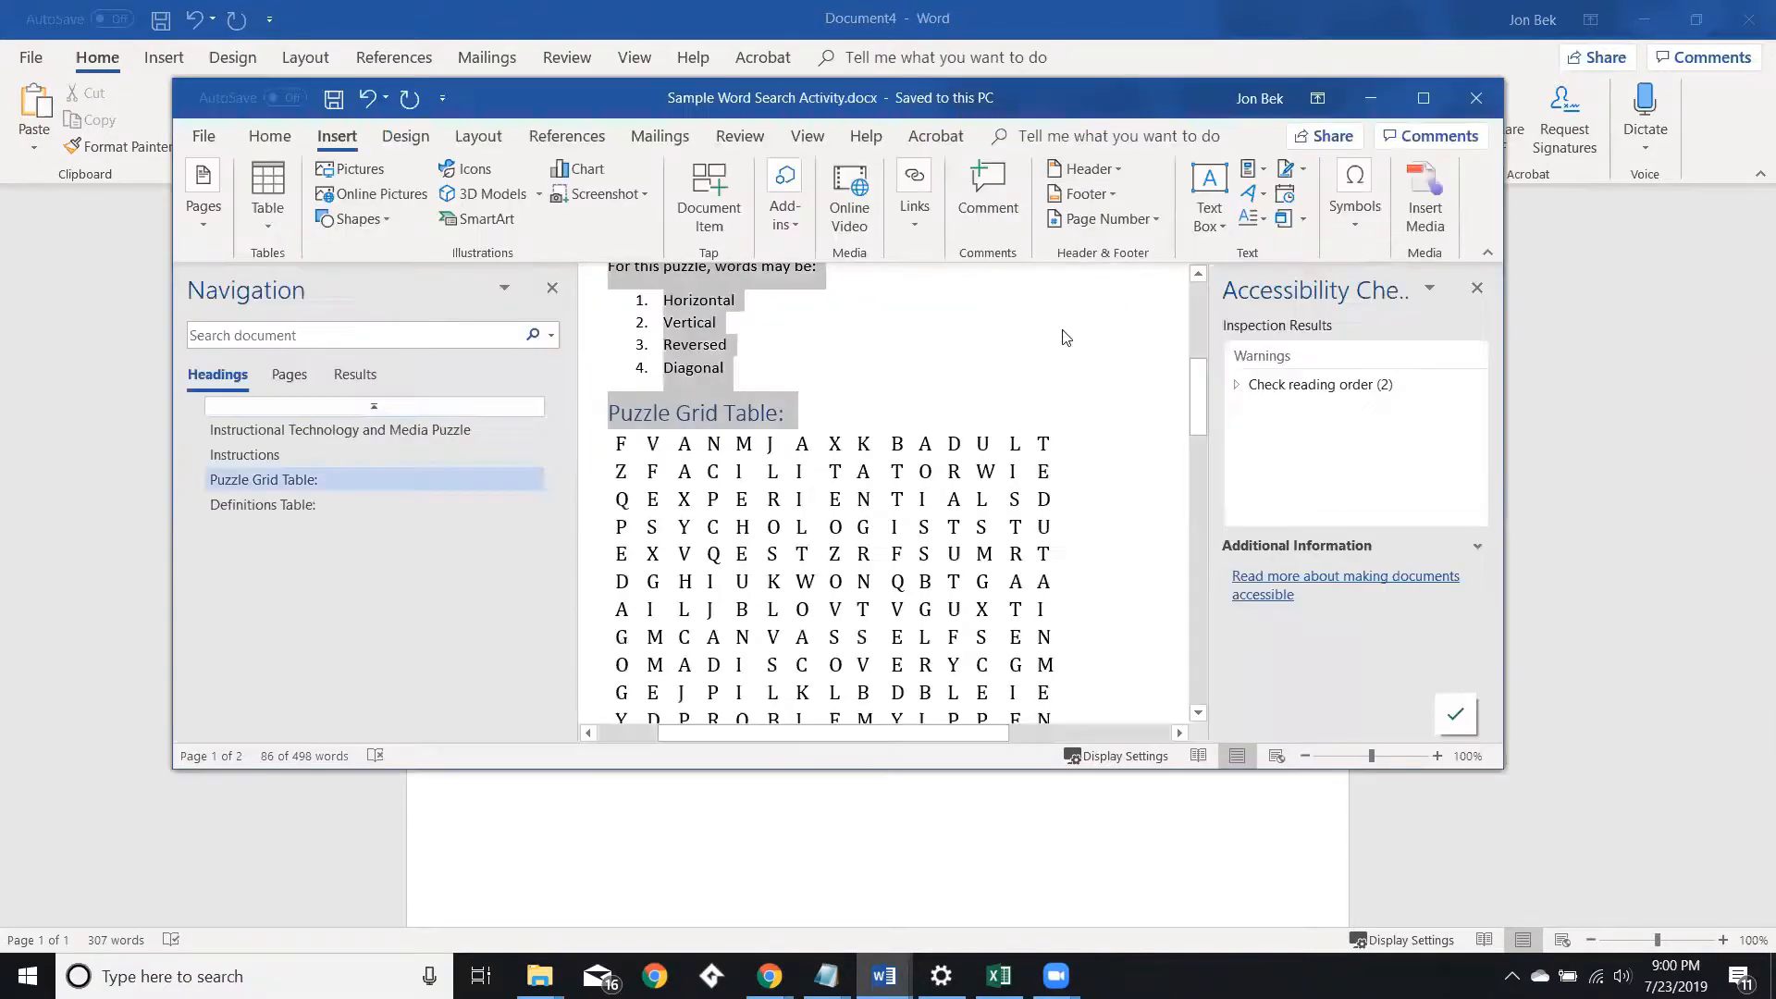
{"action": "scroll", "coordinate": [1021, 370], "scroll_direction": "down", "scroll_amount": 10}
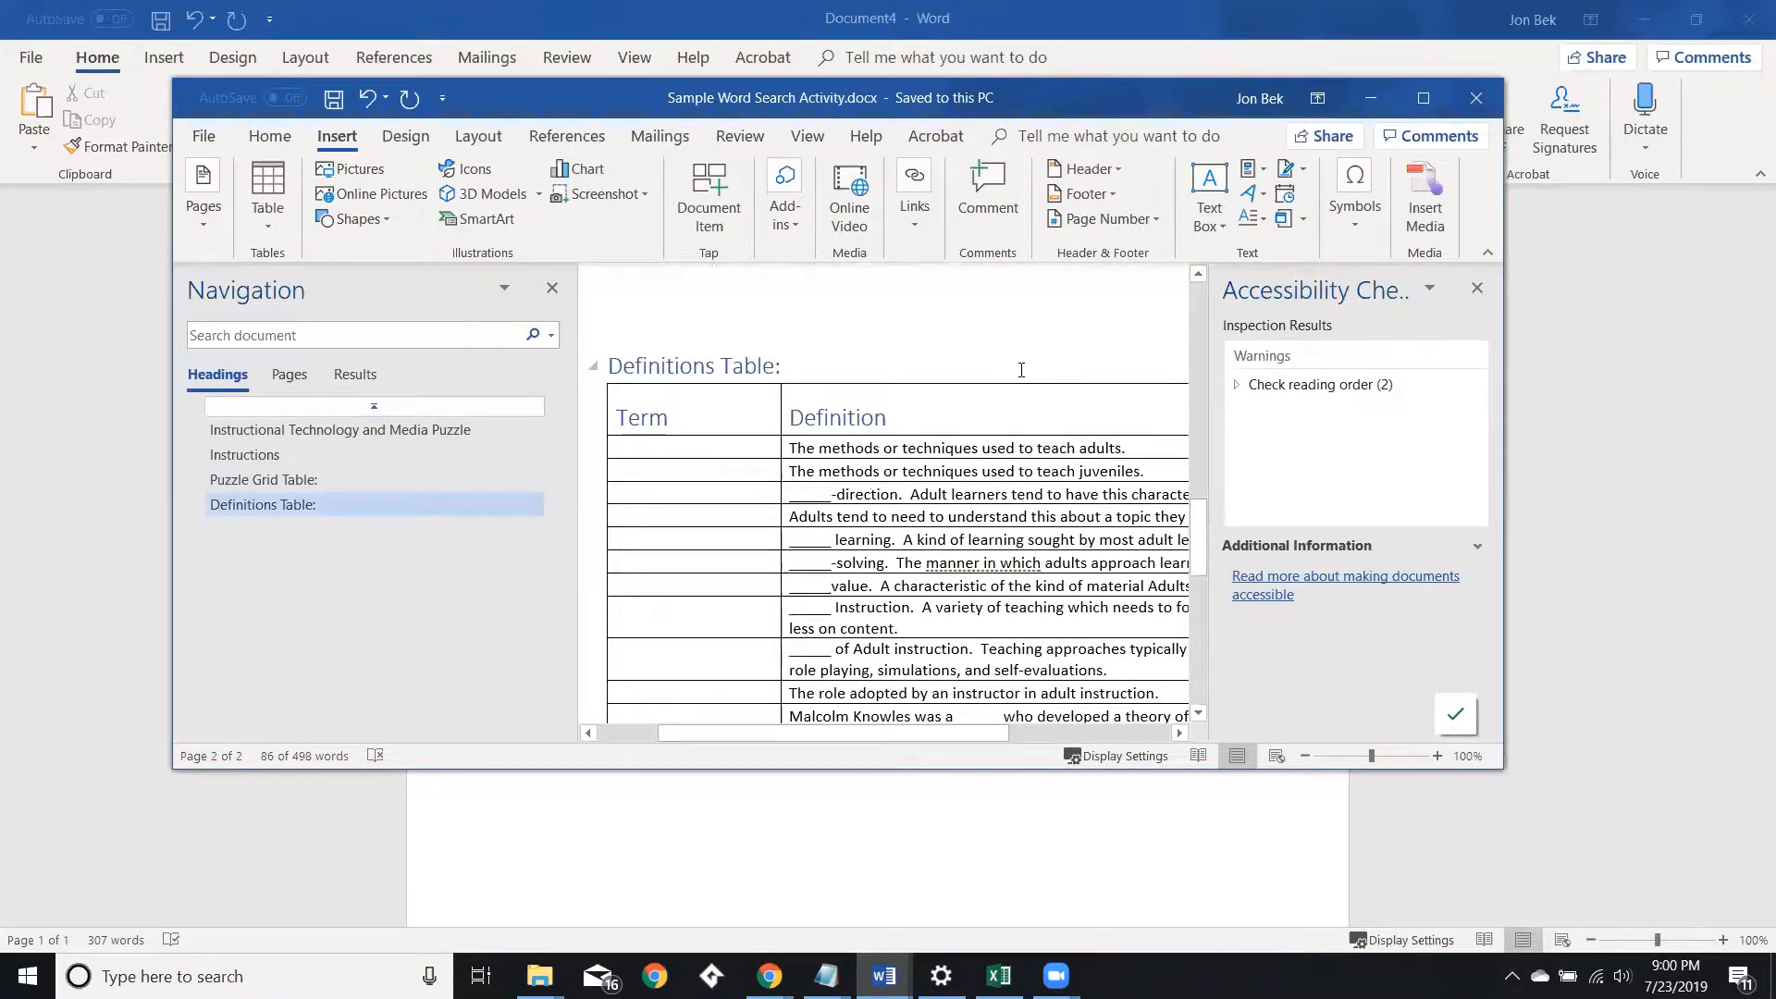
{"action": "scroll", "coordinate": [1021, 370], "scroll_direction": "up", "scroll_amount": 6}
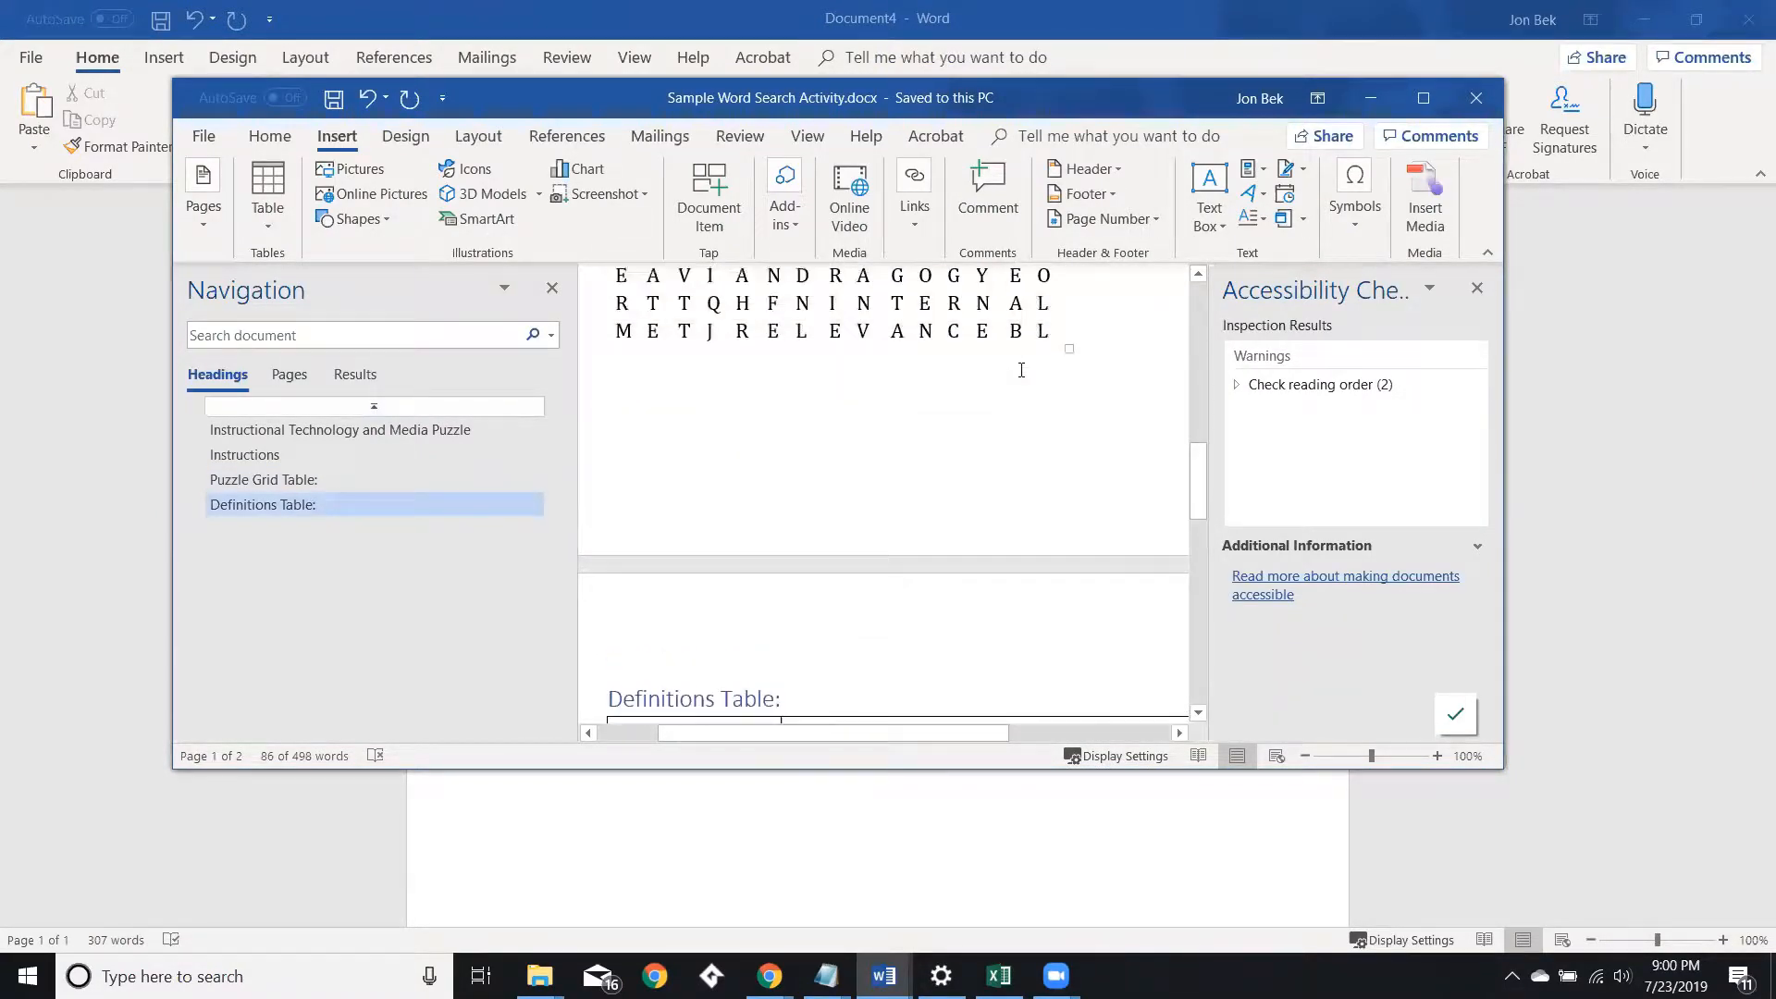
{"action": "scroll", "coordinate": [925, 482], "scroll_direction": "up", "scroll_amount": 2}
{"action": "scroll", "coordinate": [841, 619], "scroll_direction": "down", "scroll_amount": 3}
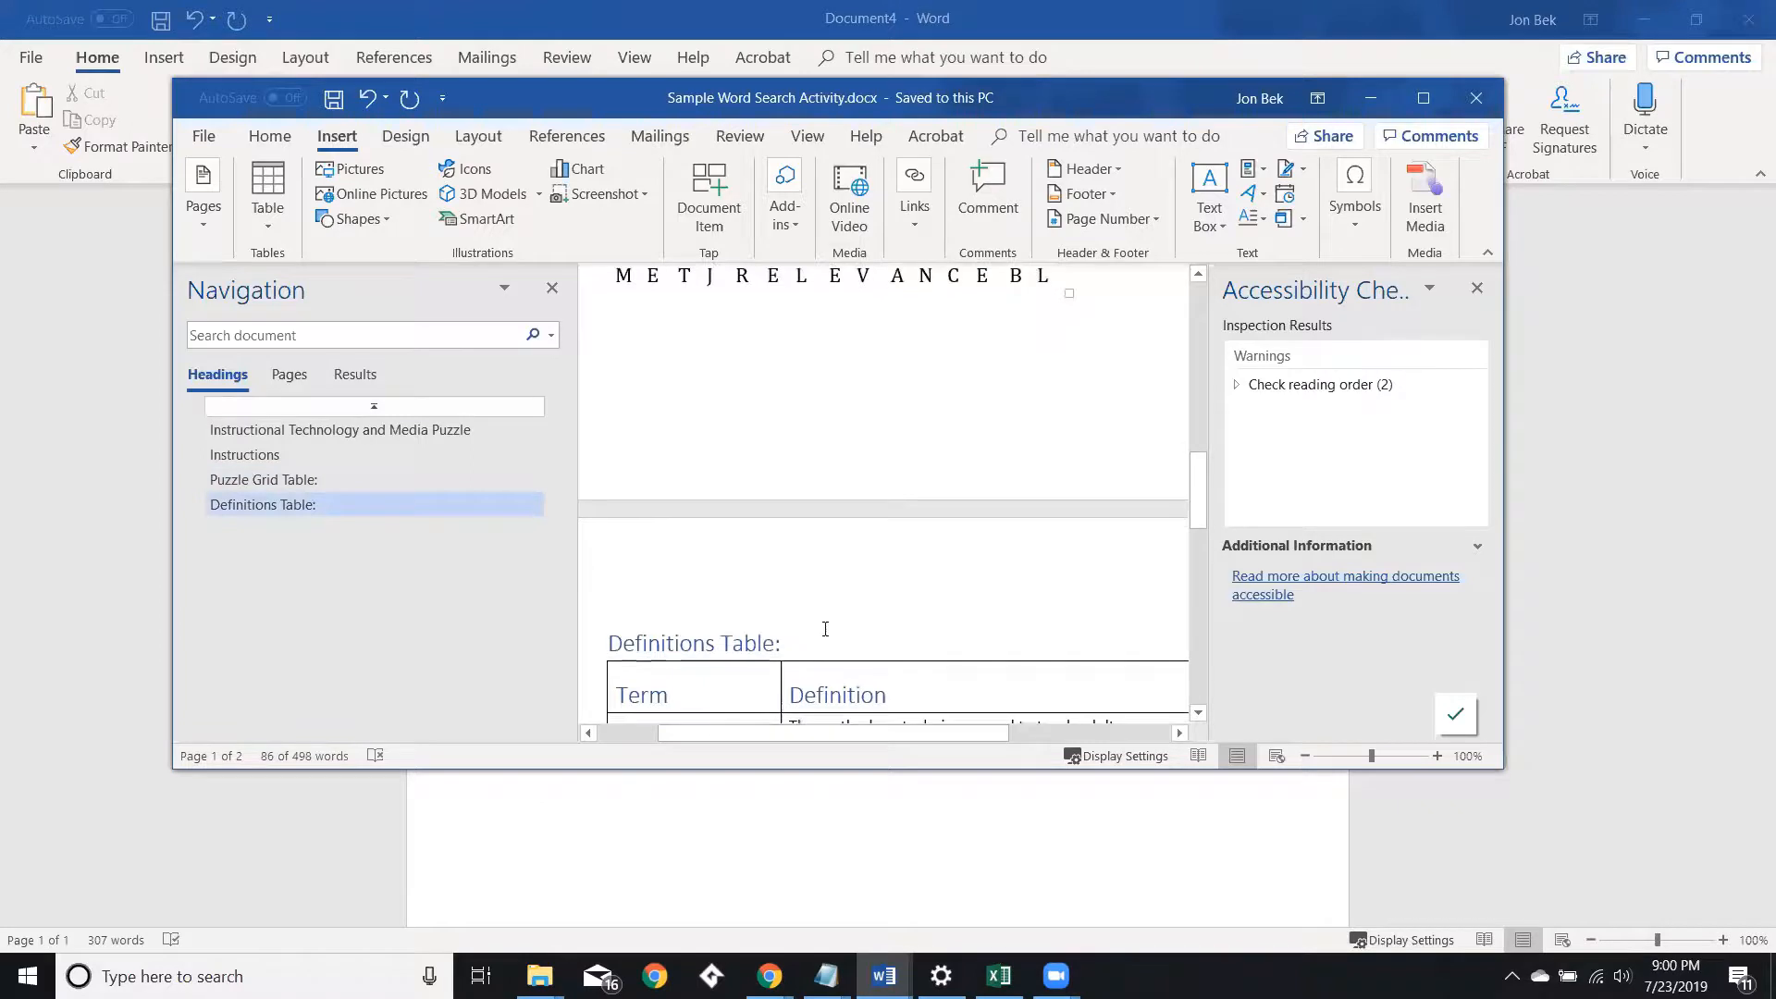
{"action": "left_click_drag", "start_coordinate": [798, 644], "coordinate": [552, 606]}
{"action": "key", "text": "ctrl+c"}
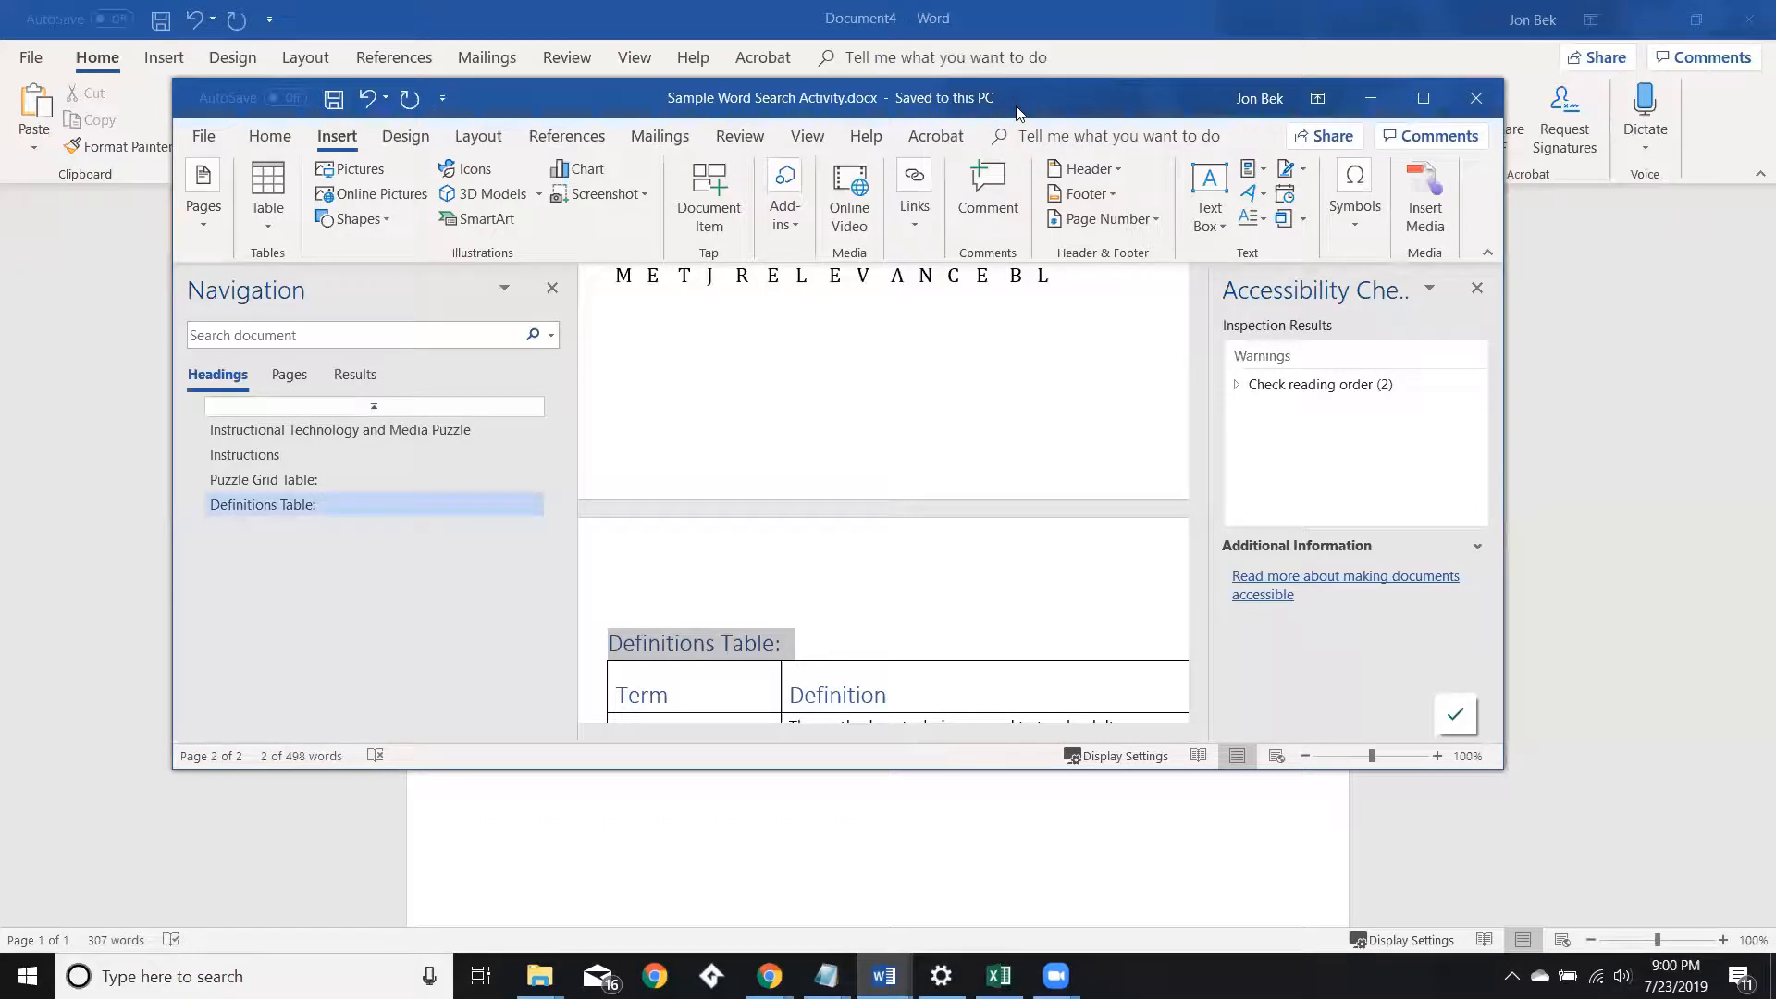
{"action": "left_click", "coordinate": [1372, 98]}
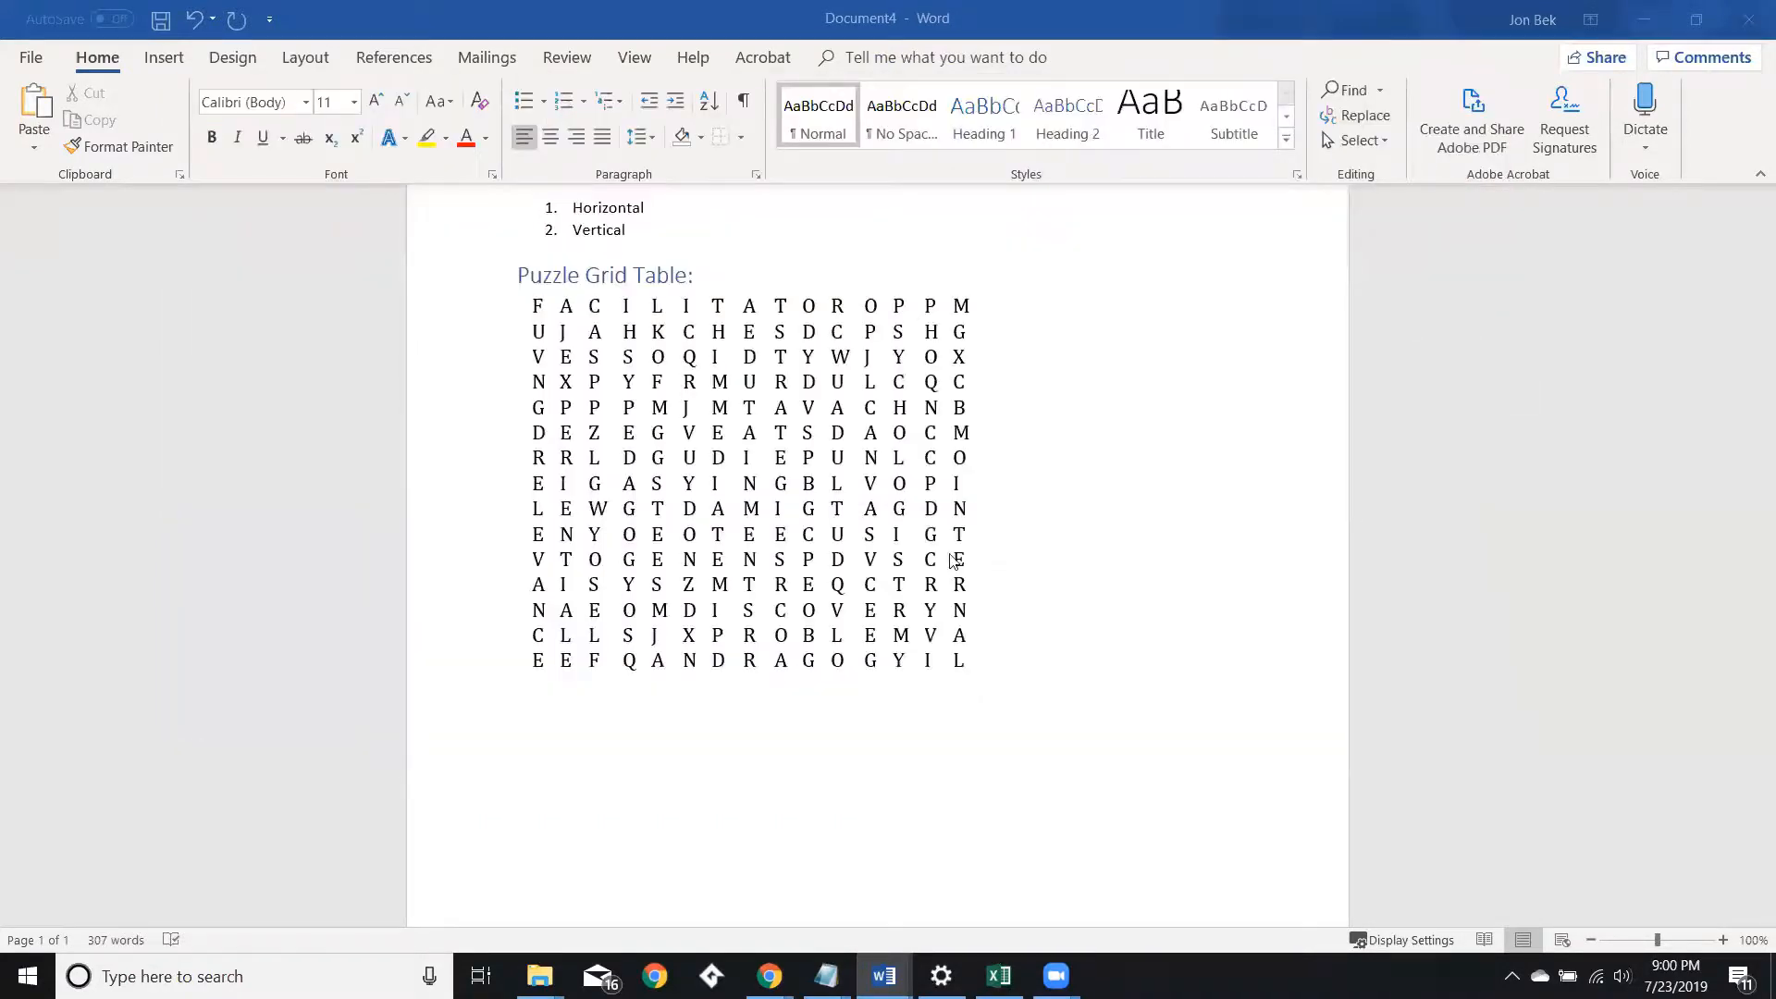
{"action": "left_click", "coordinate": [592, 726]}
{"action": "key", "text": "ctrl+v"}
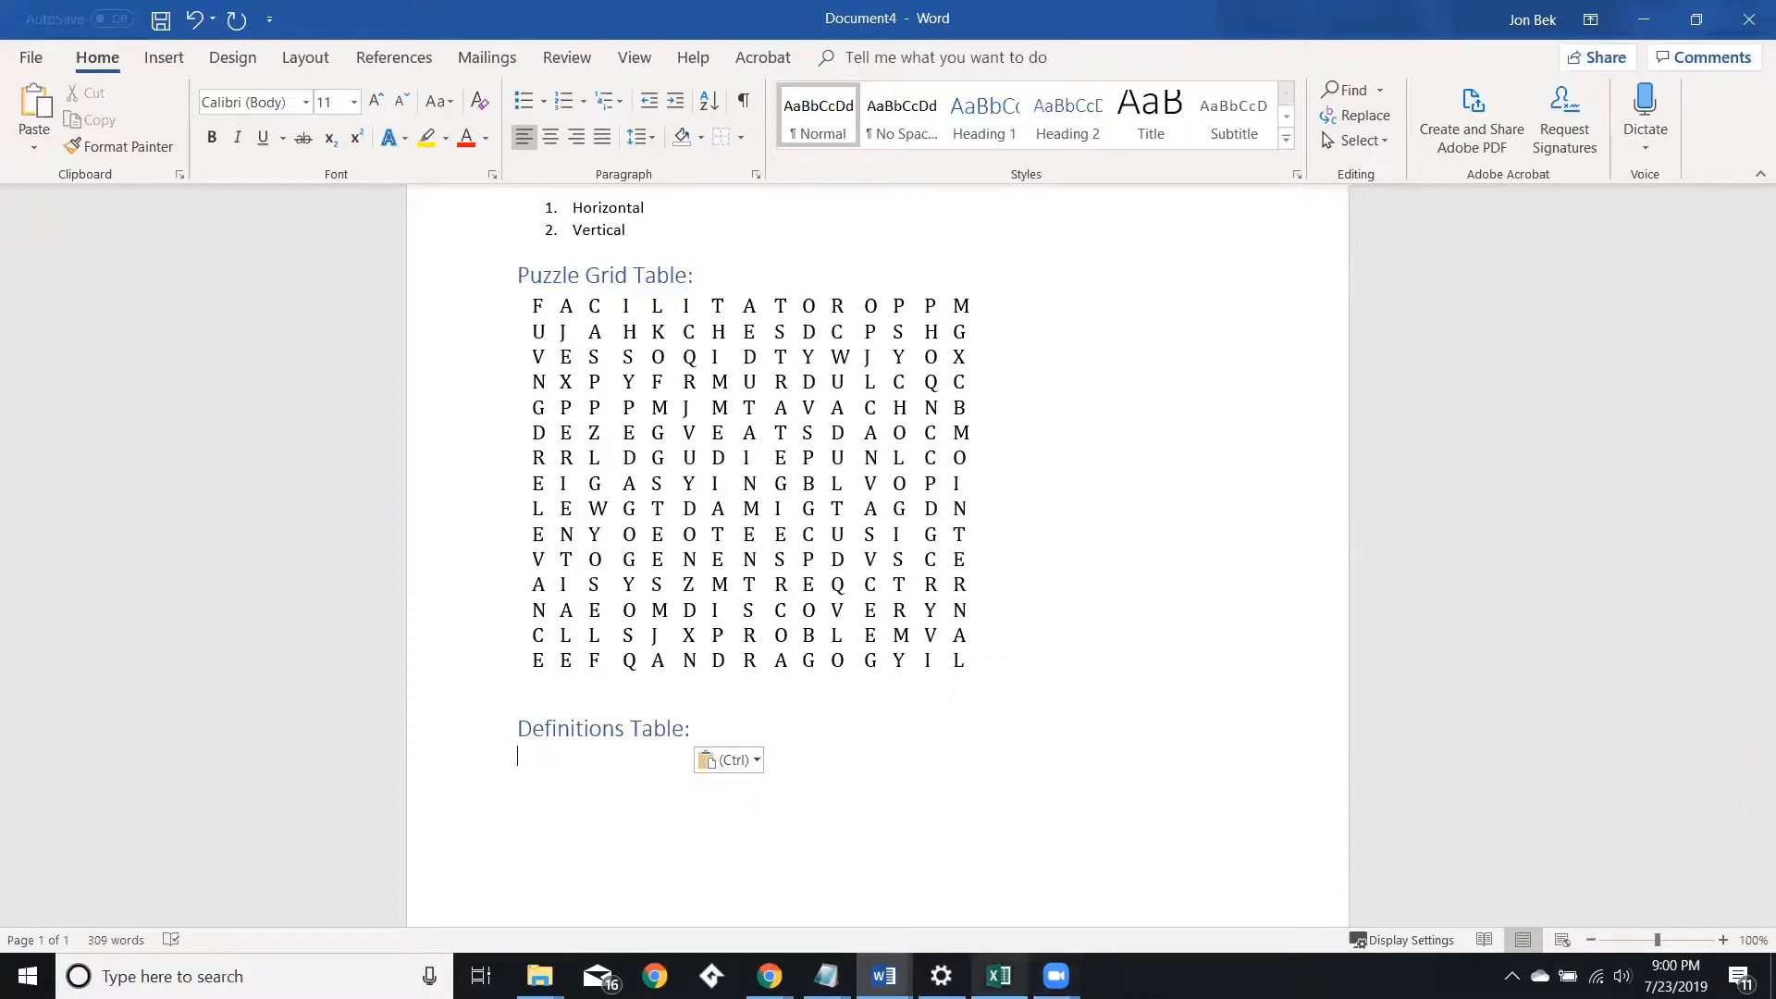
Copy the terms and definitions in cells A1:B15 from Excel and paste them under the Definitions Table heading.
{"action": "left_click", "coordinate": [999, 976]}
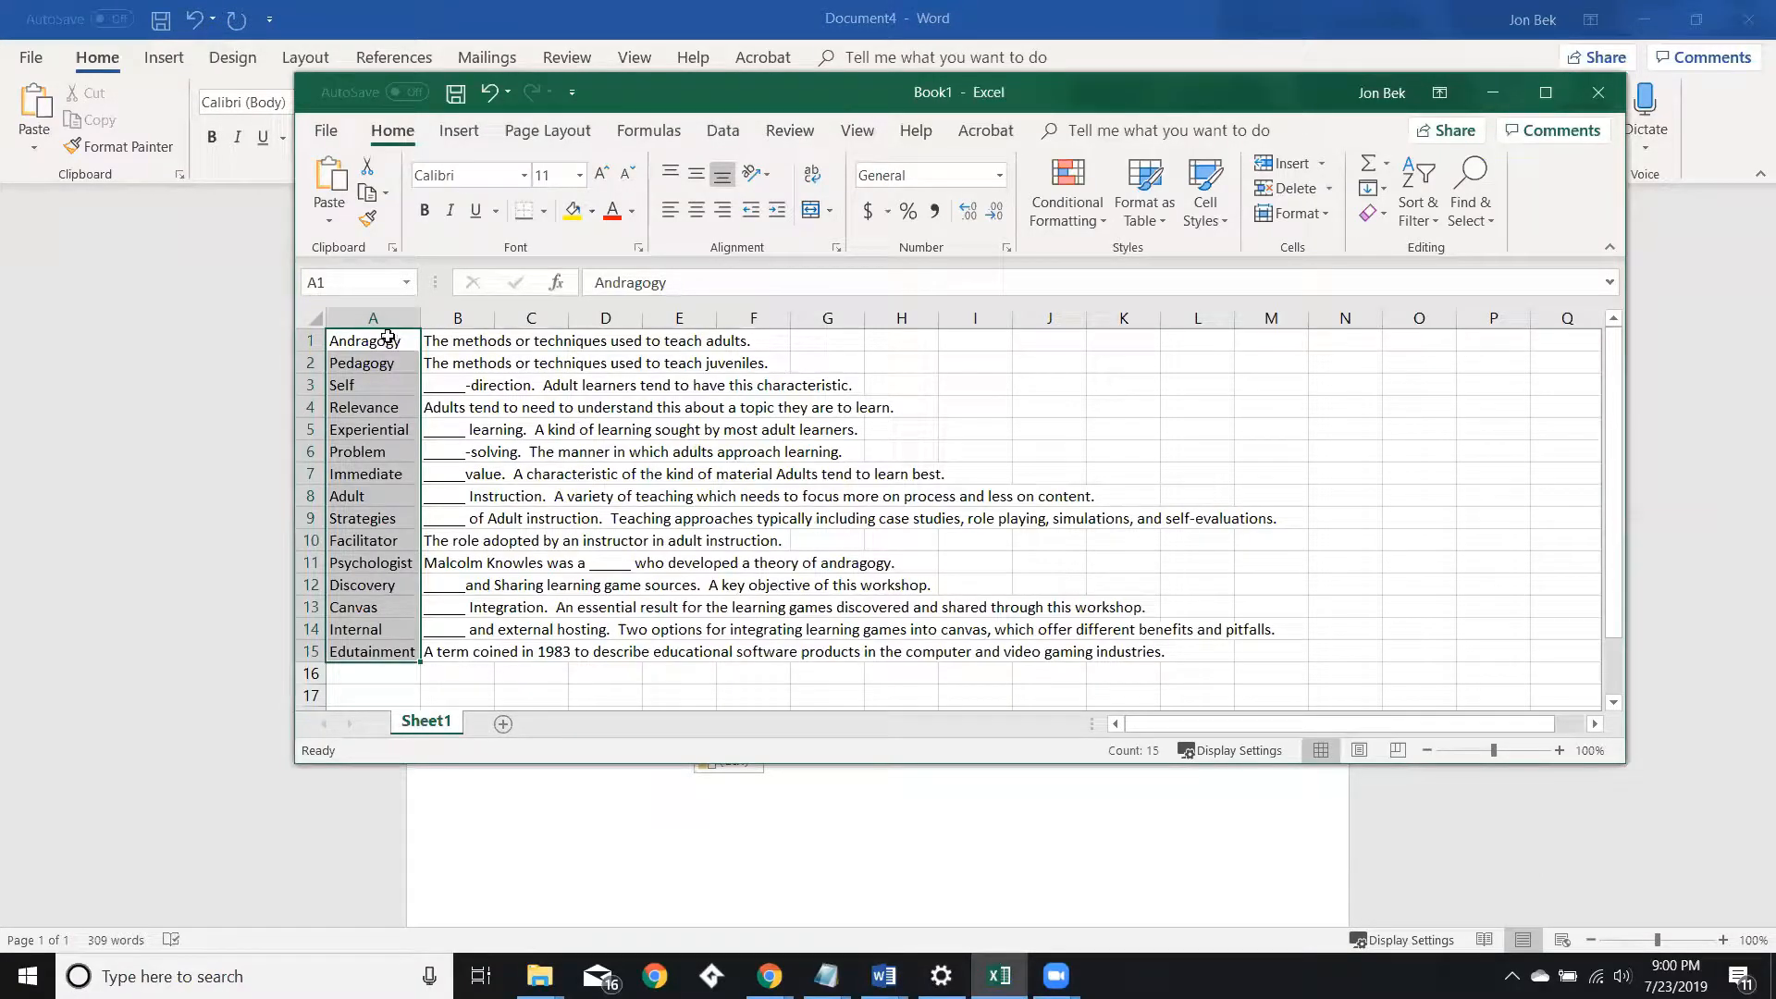
{"action": "left_click_drag", "start_coordinate": [370, 340], "coordinate": [447, 654]}
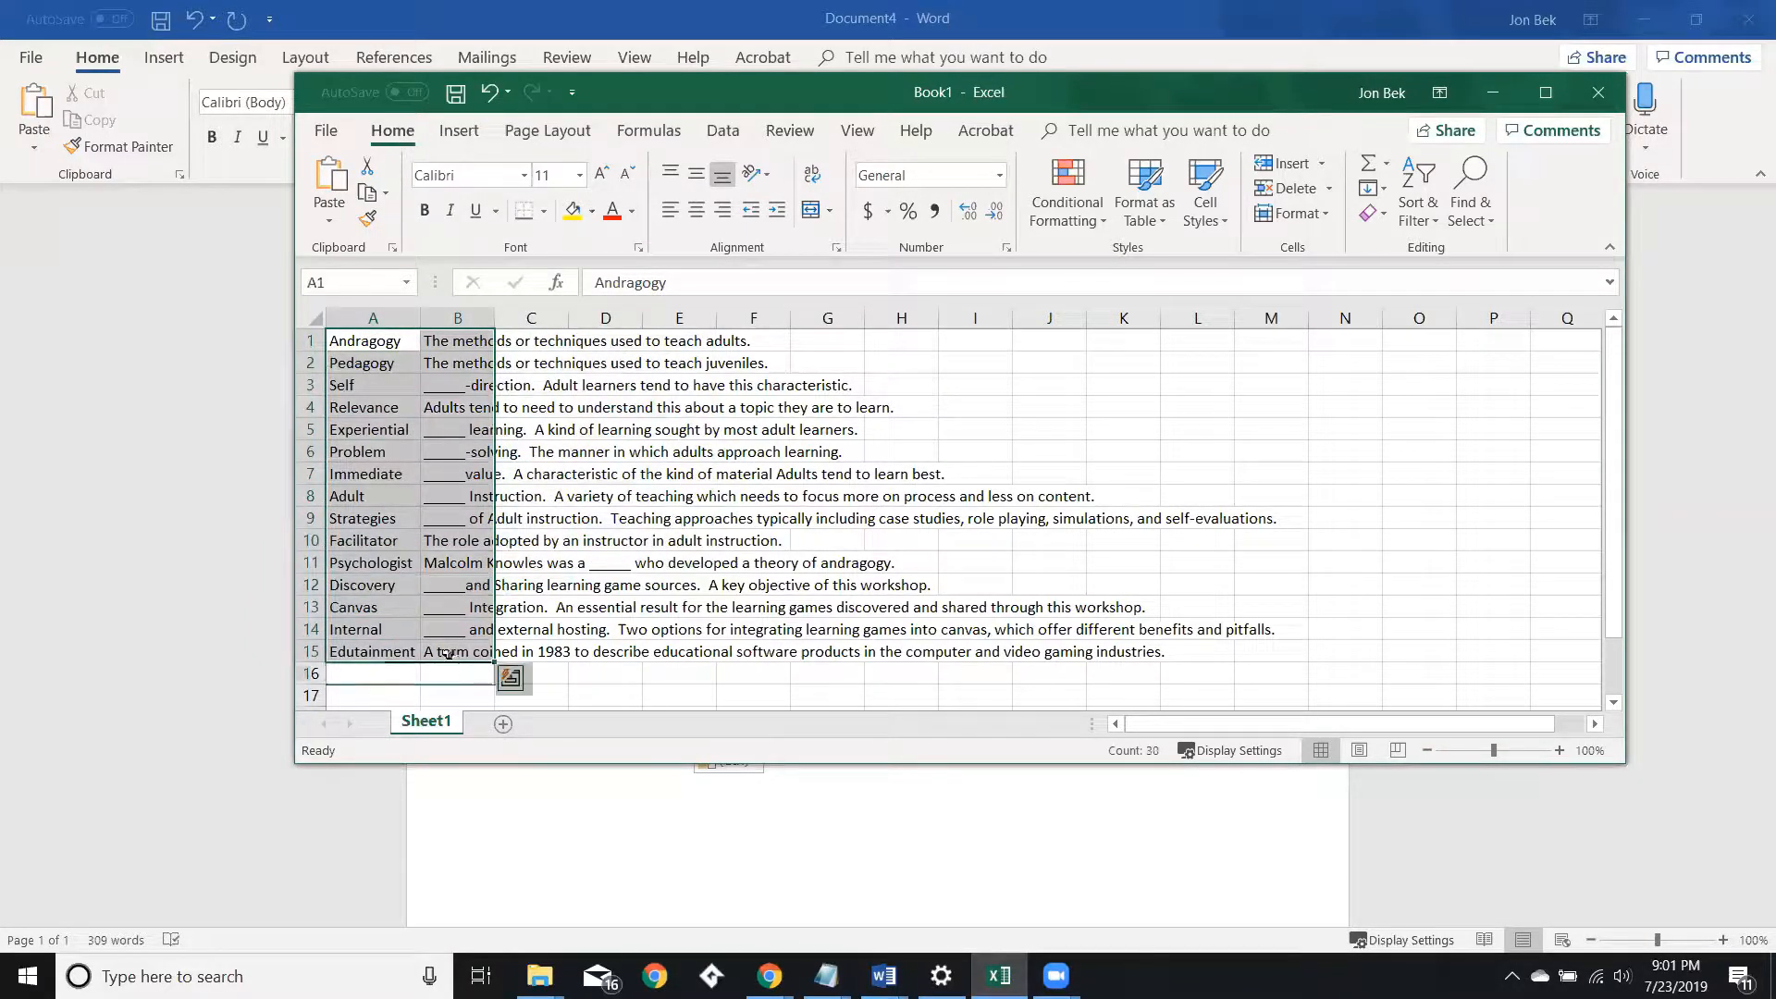
{"action": "key", "text": "ctrl+c"}
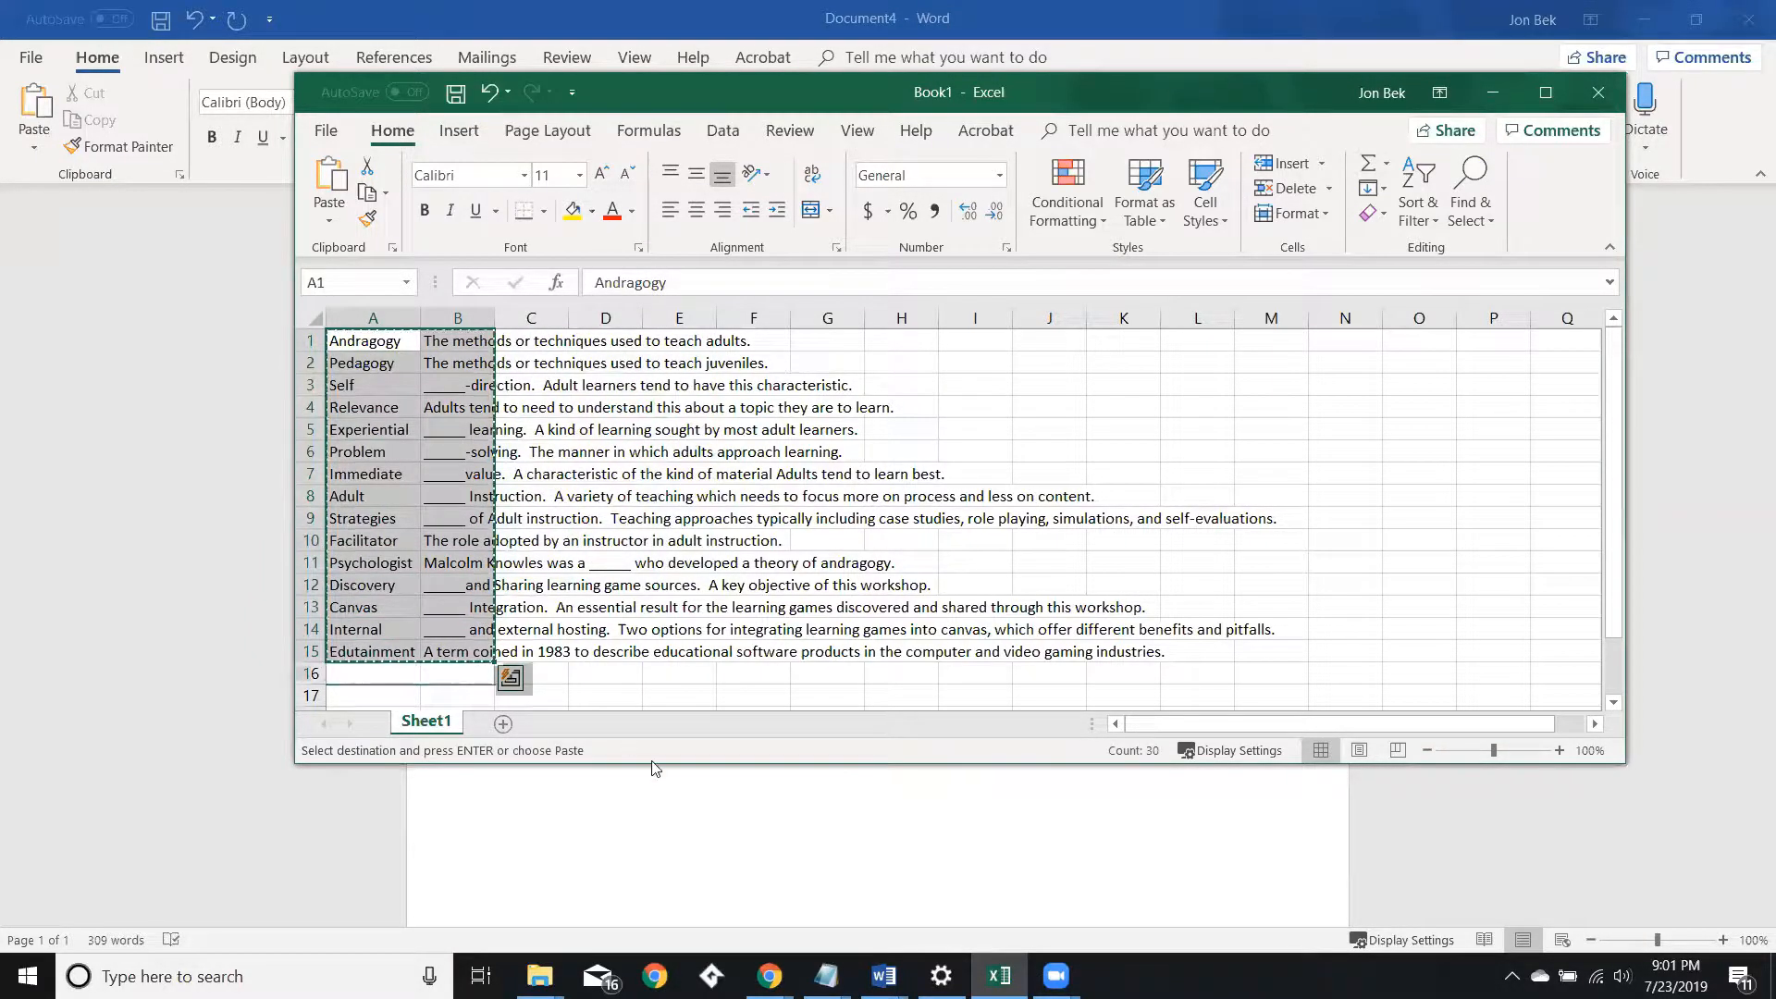
{"action": "left_click", "coordinate": [666, 812]}
{"action": "key", "text": "ctrl+v"}
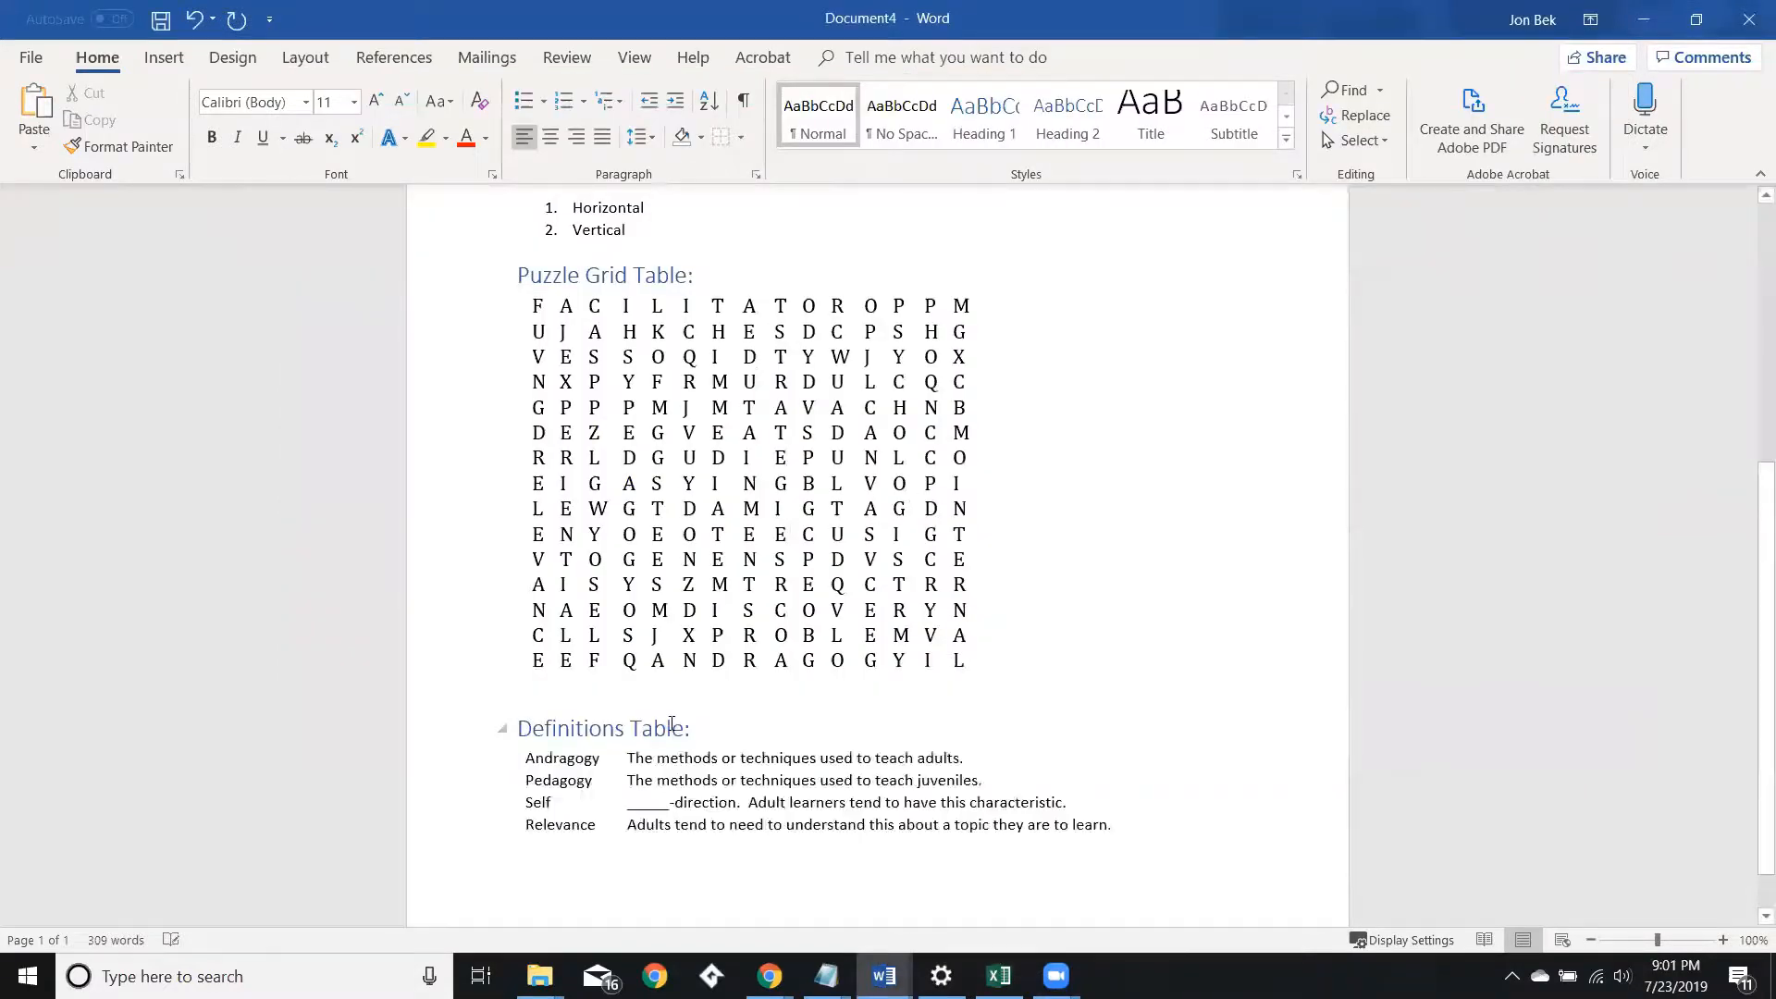
Apply all borders to the pasted definitions table.
{"action": "scroll", "coordinate": [508, 486], "scroll_direction": "up", "scroll_amount": 5}
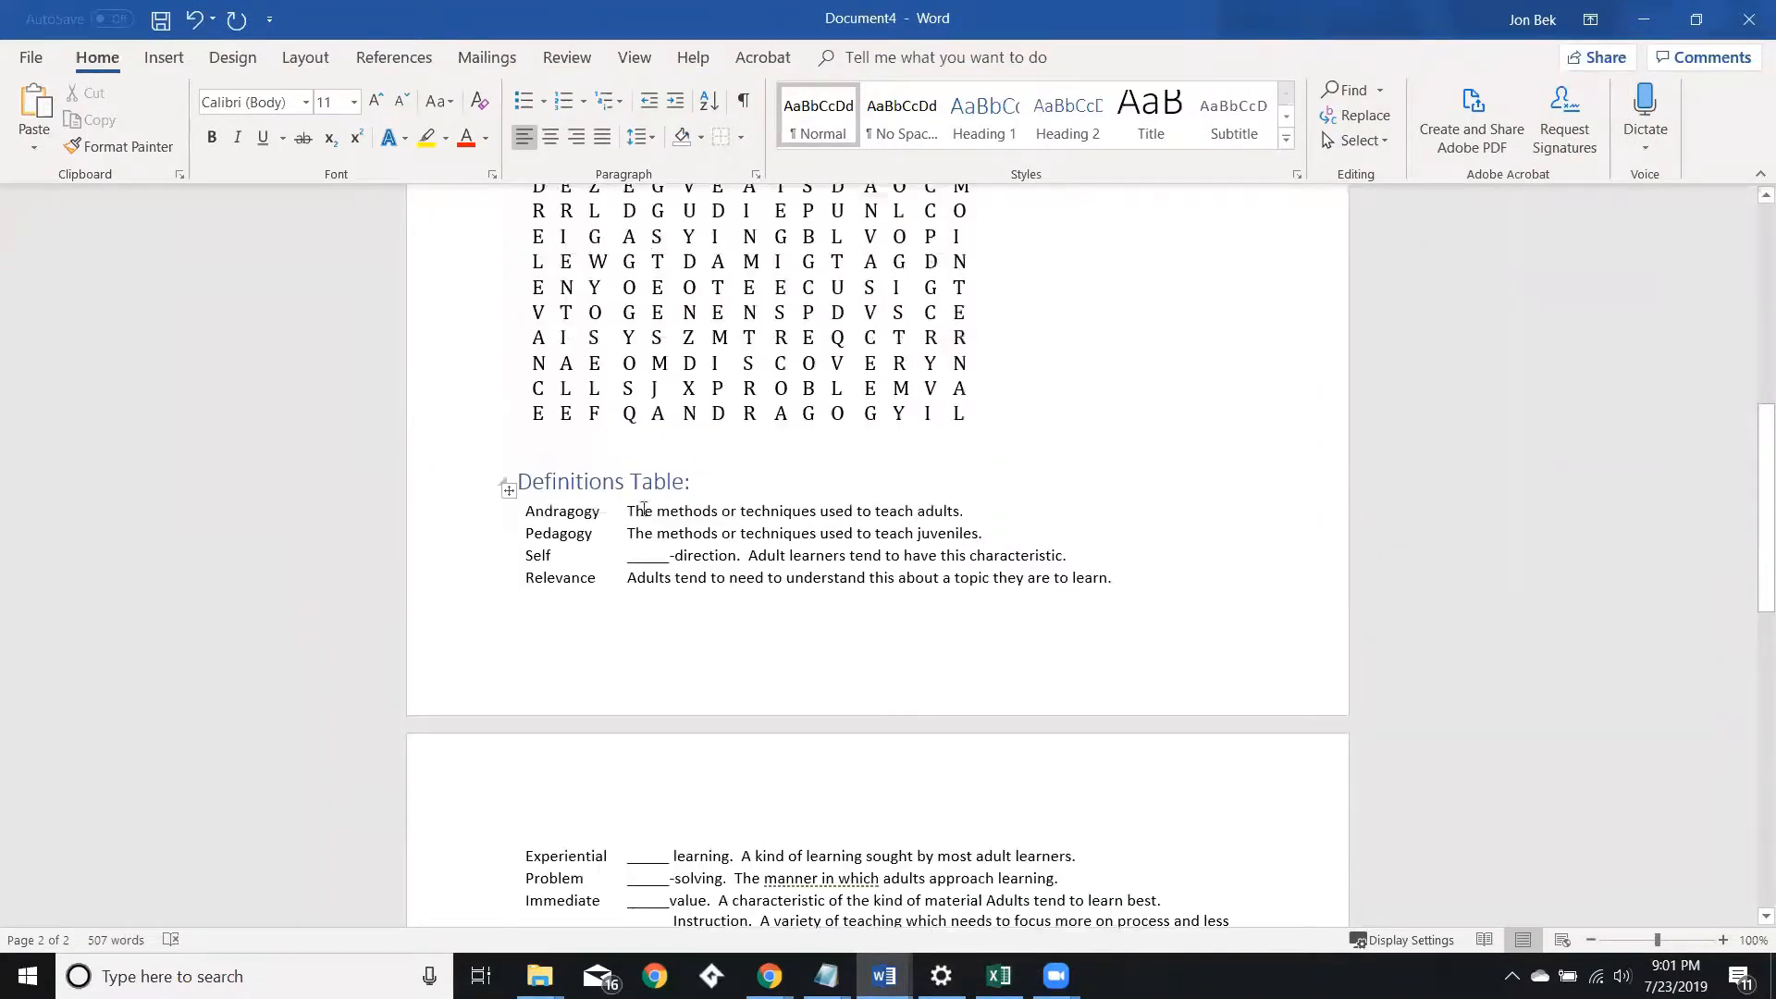
{"action": "left_click", "coordinate": [508, 494]}
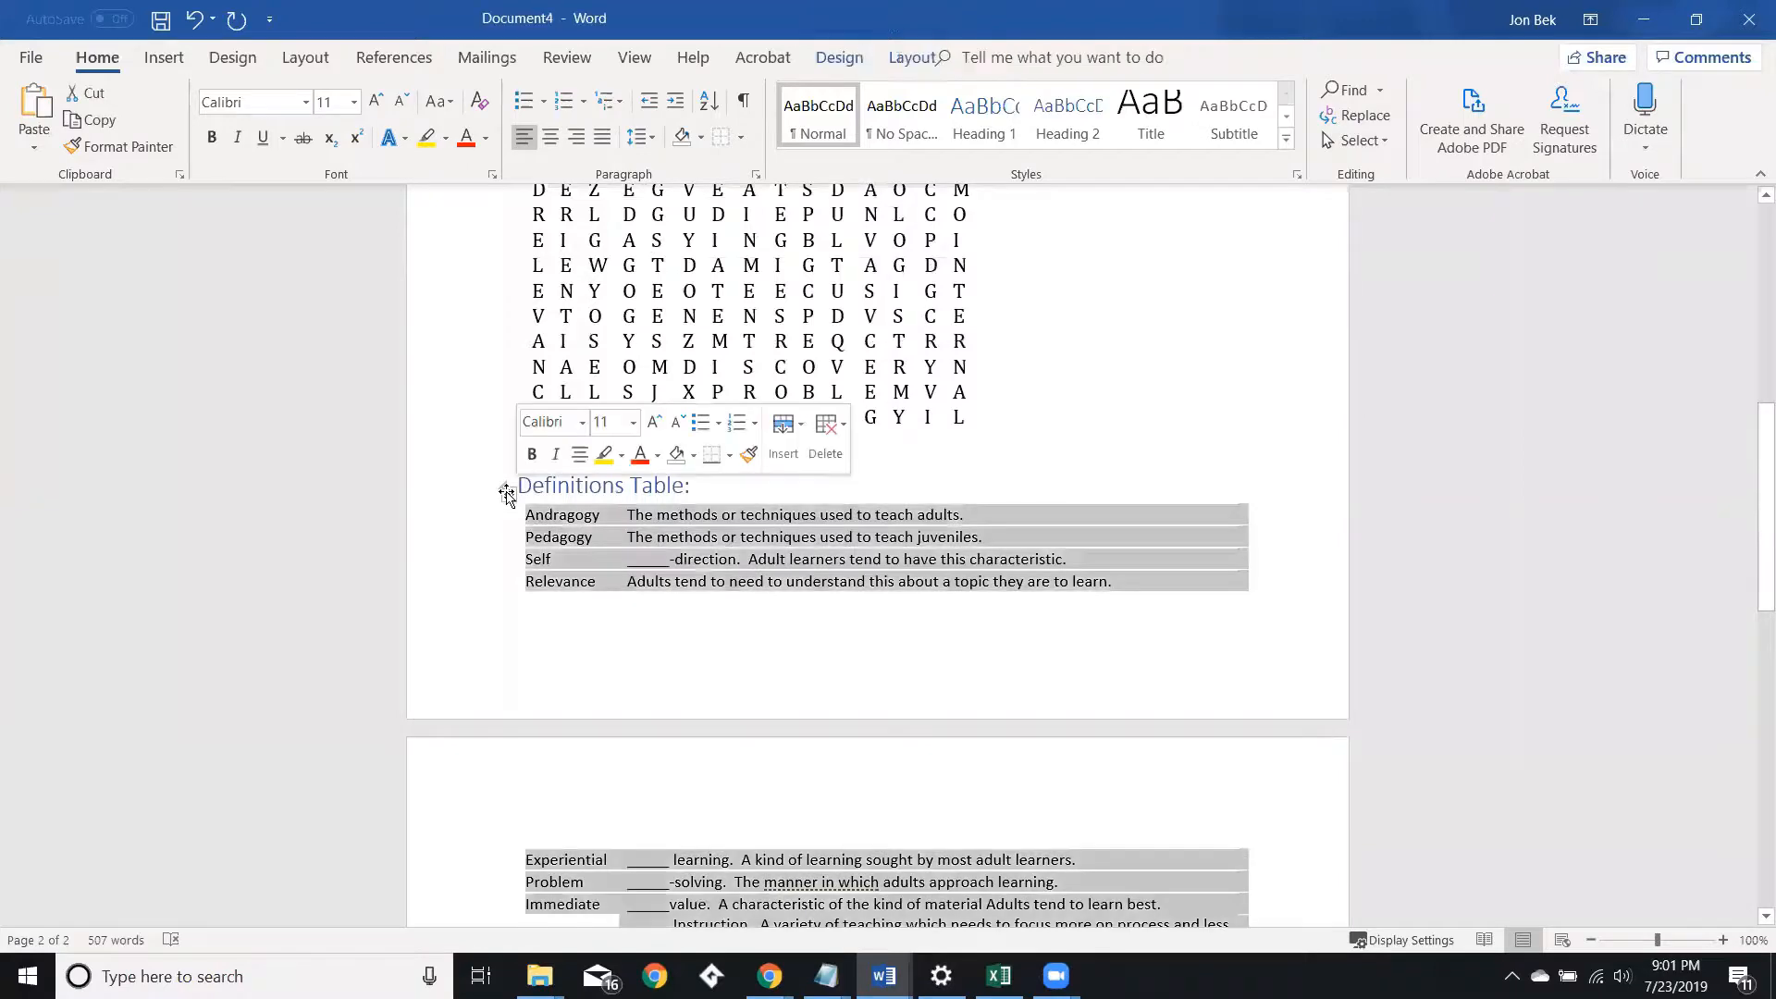
{"action": "left_click", "coordinate": [740, 138]}
{"action": "left_click", "coordinate": [763, 305]}
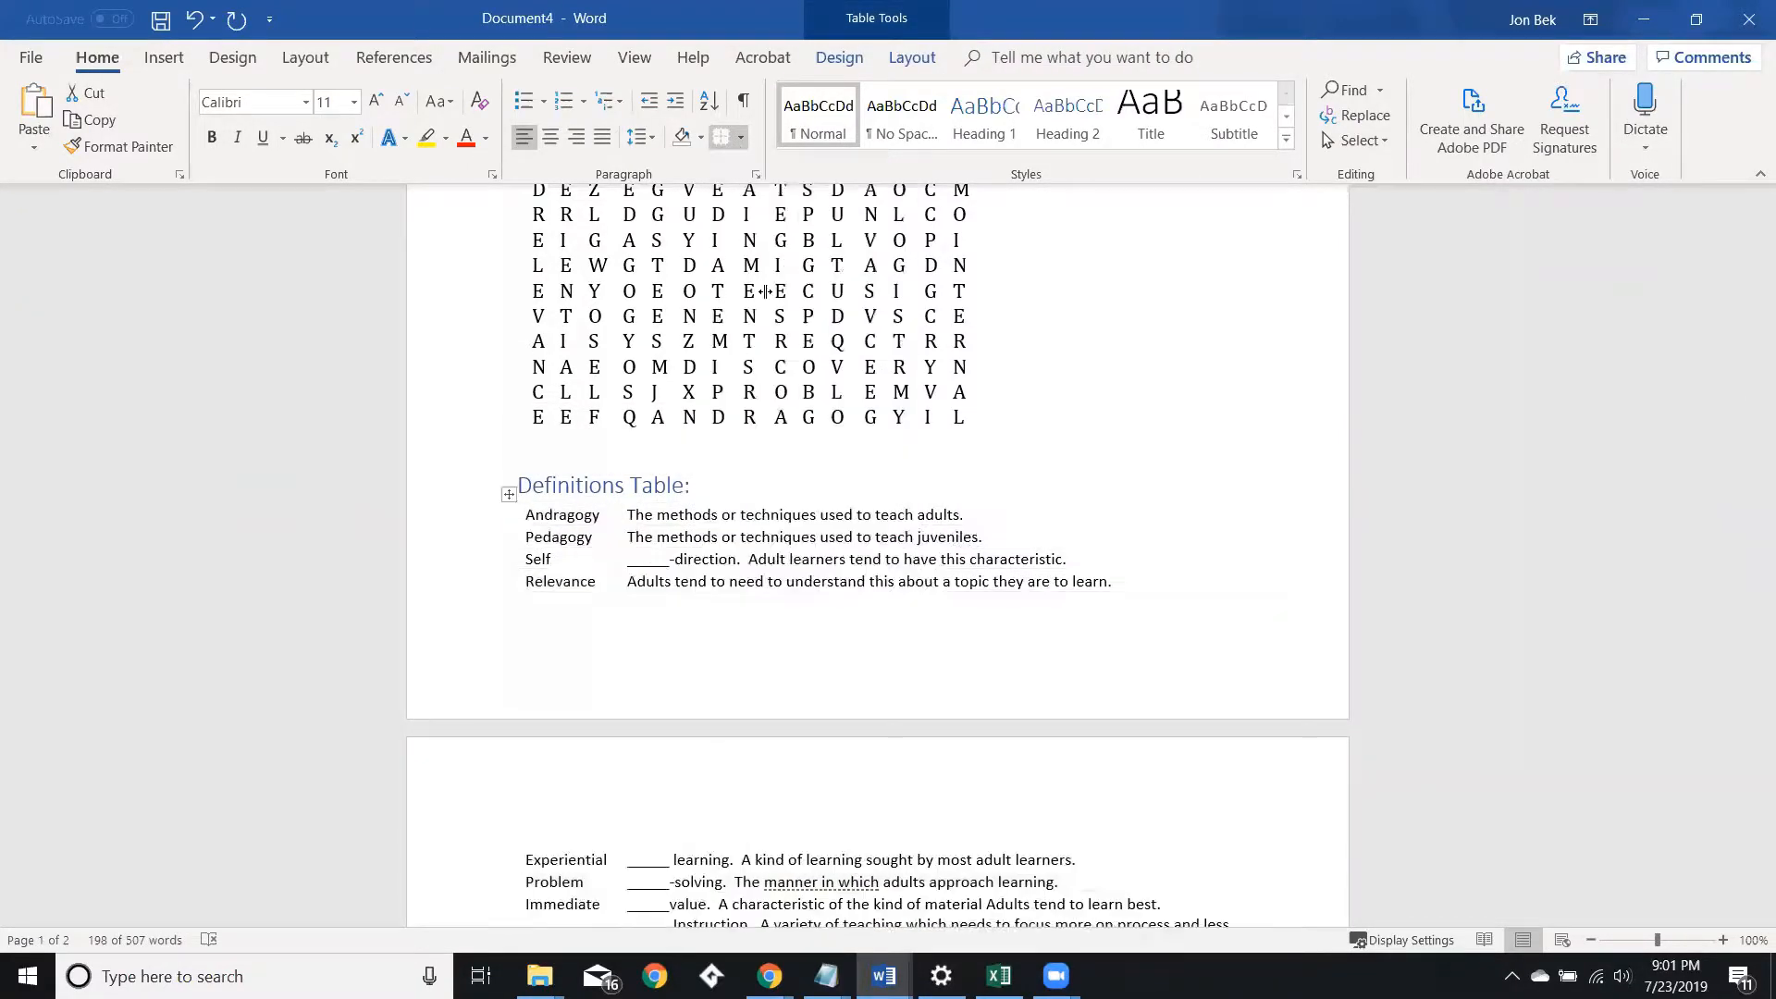
Insert a row above the first table row and enter the headers Term and Definition.
{"action": "left_click", "coordinate": [495, 524]}
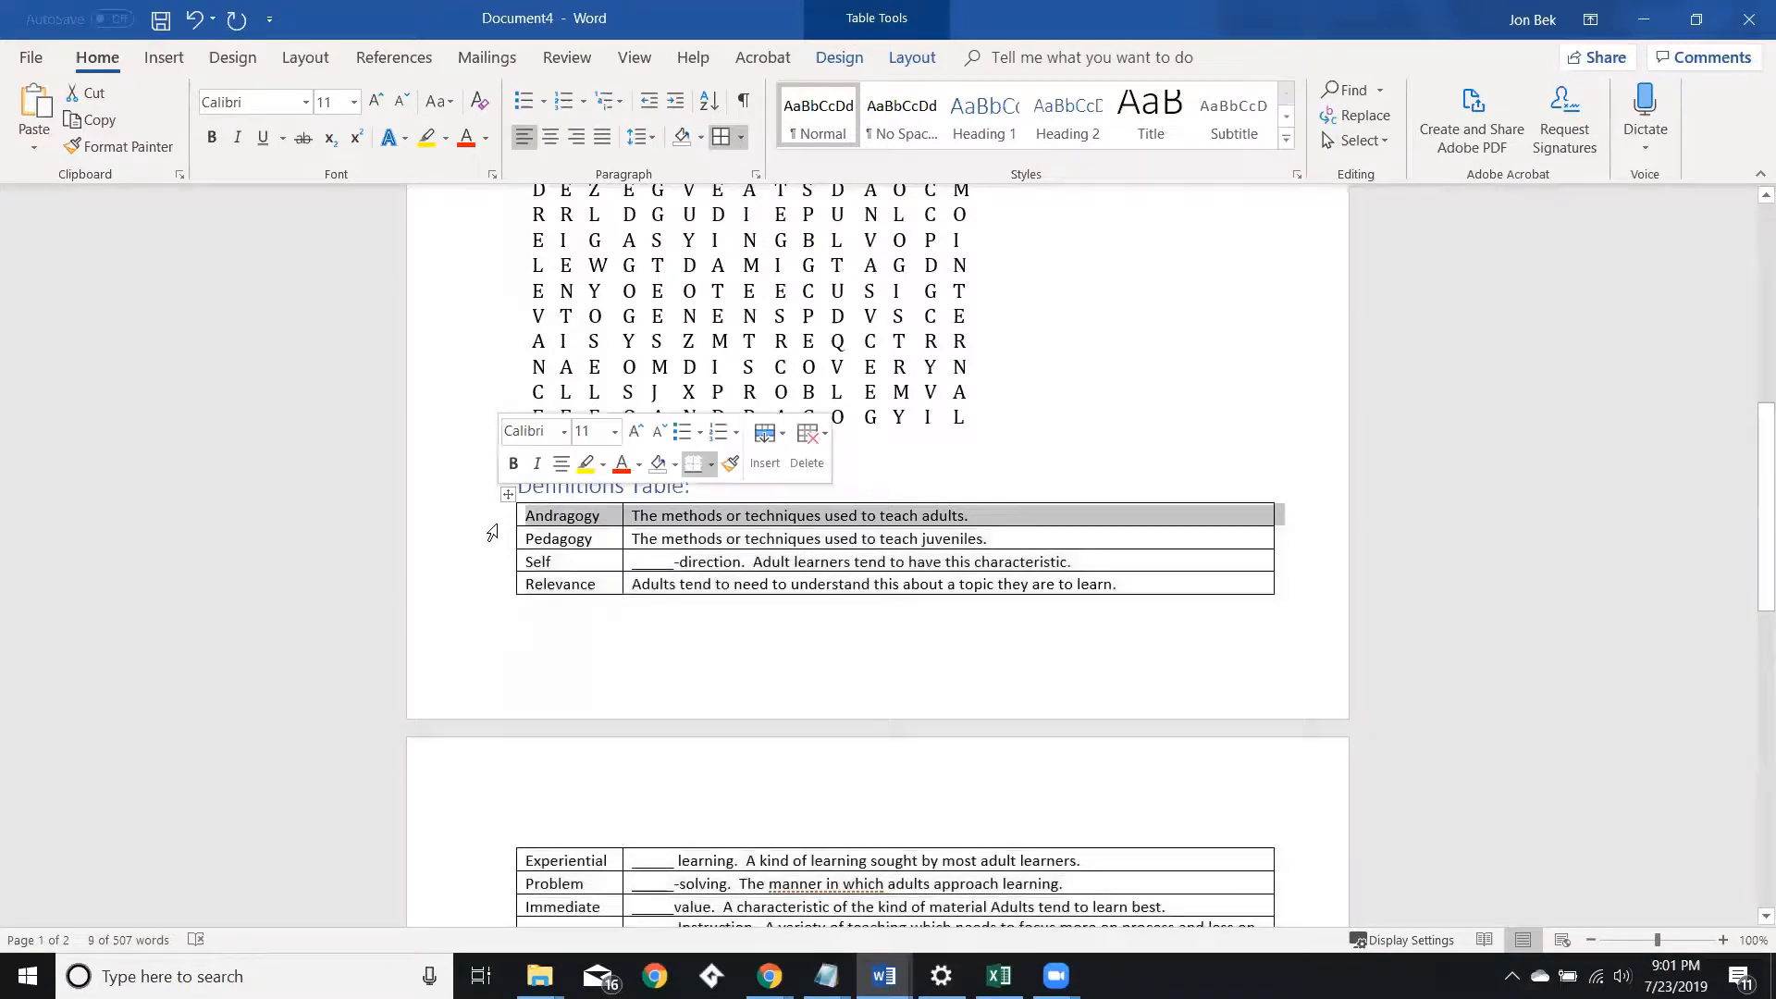
{"action": "left_click", "coordinate": [770, 459]}
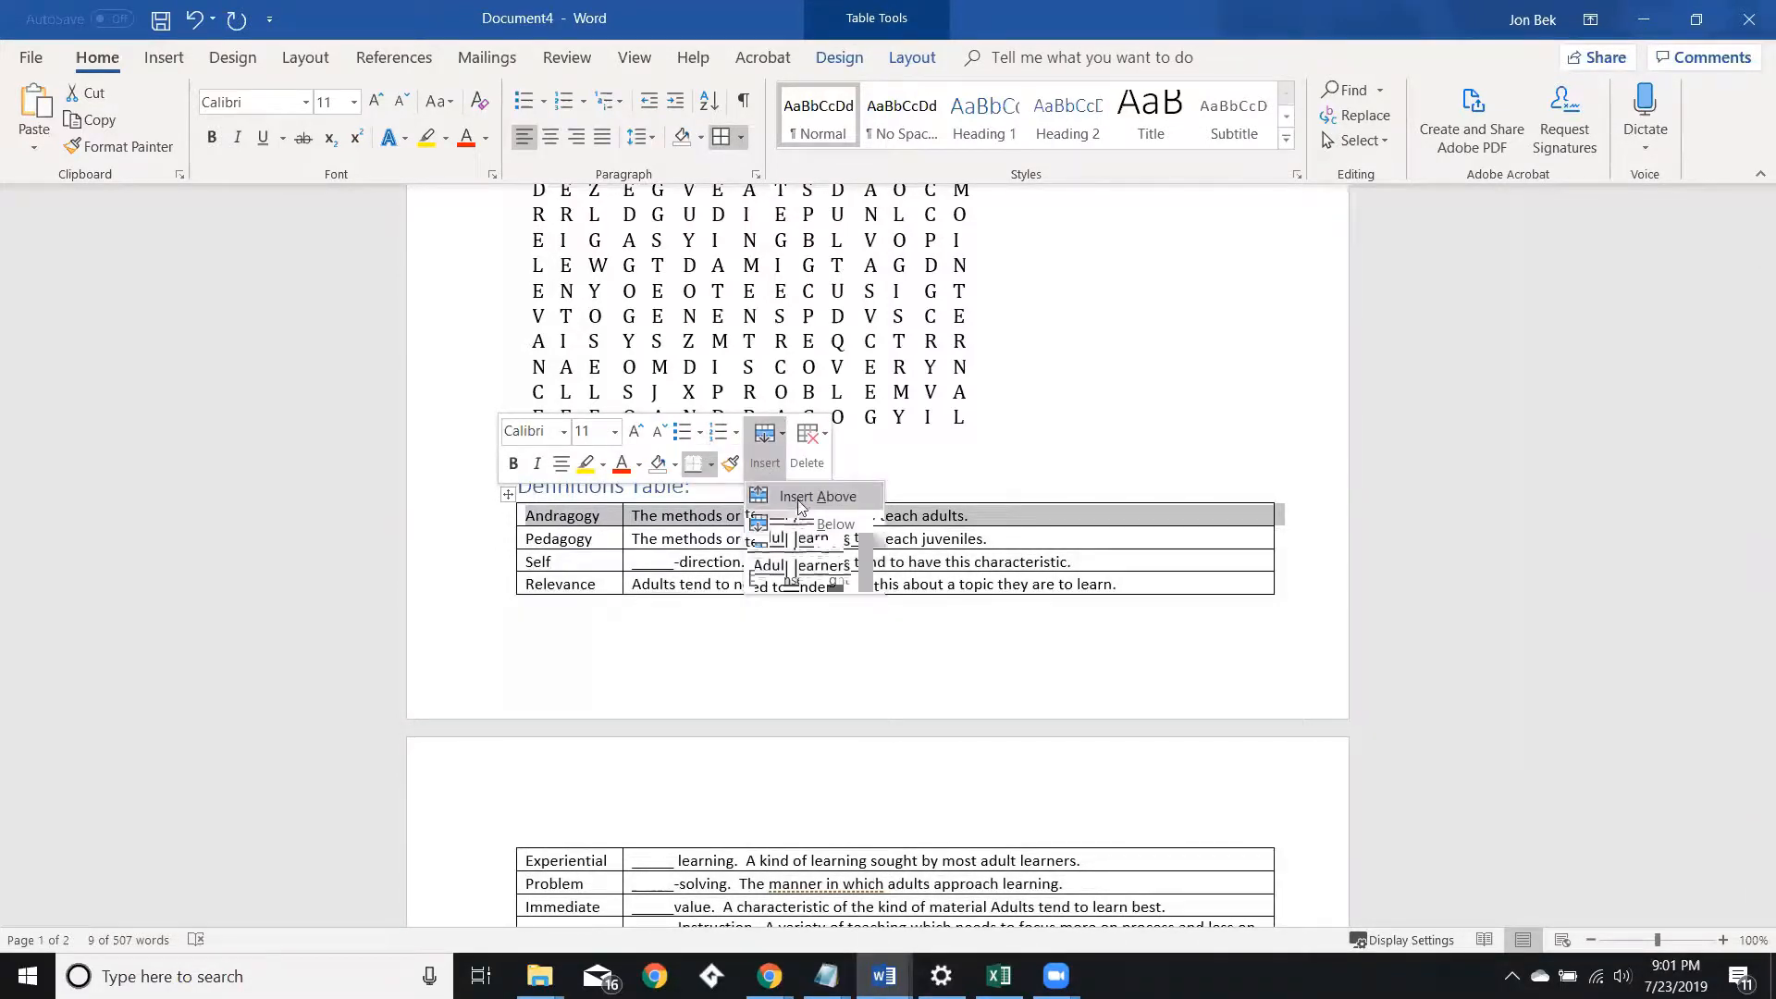
{"action": "left_click", "coordinate": [793, 499]}
{"action": "left_click", "coordinate": [585, 516]}
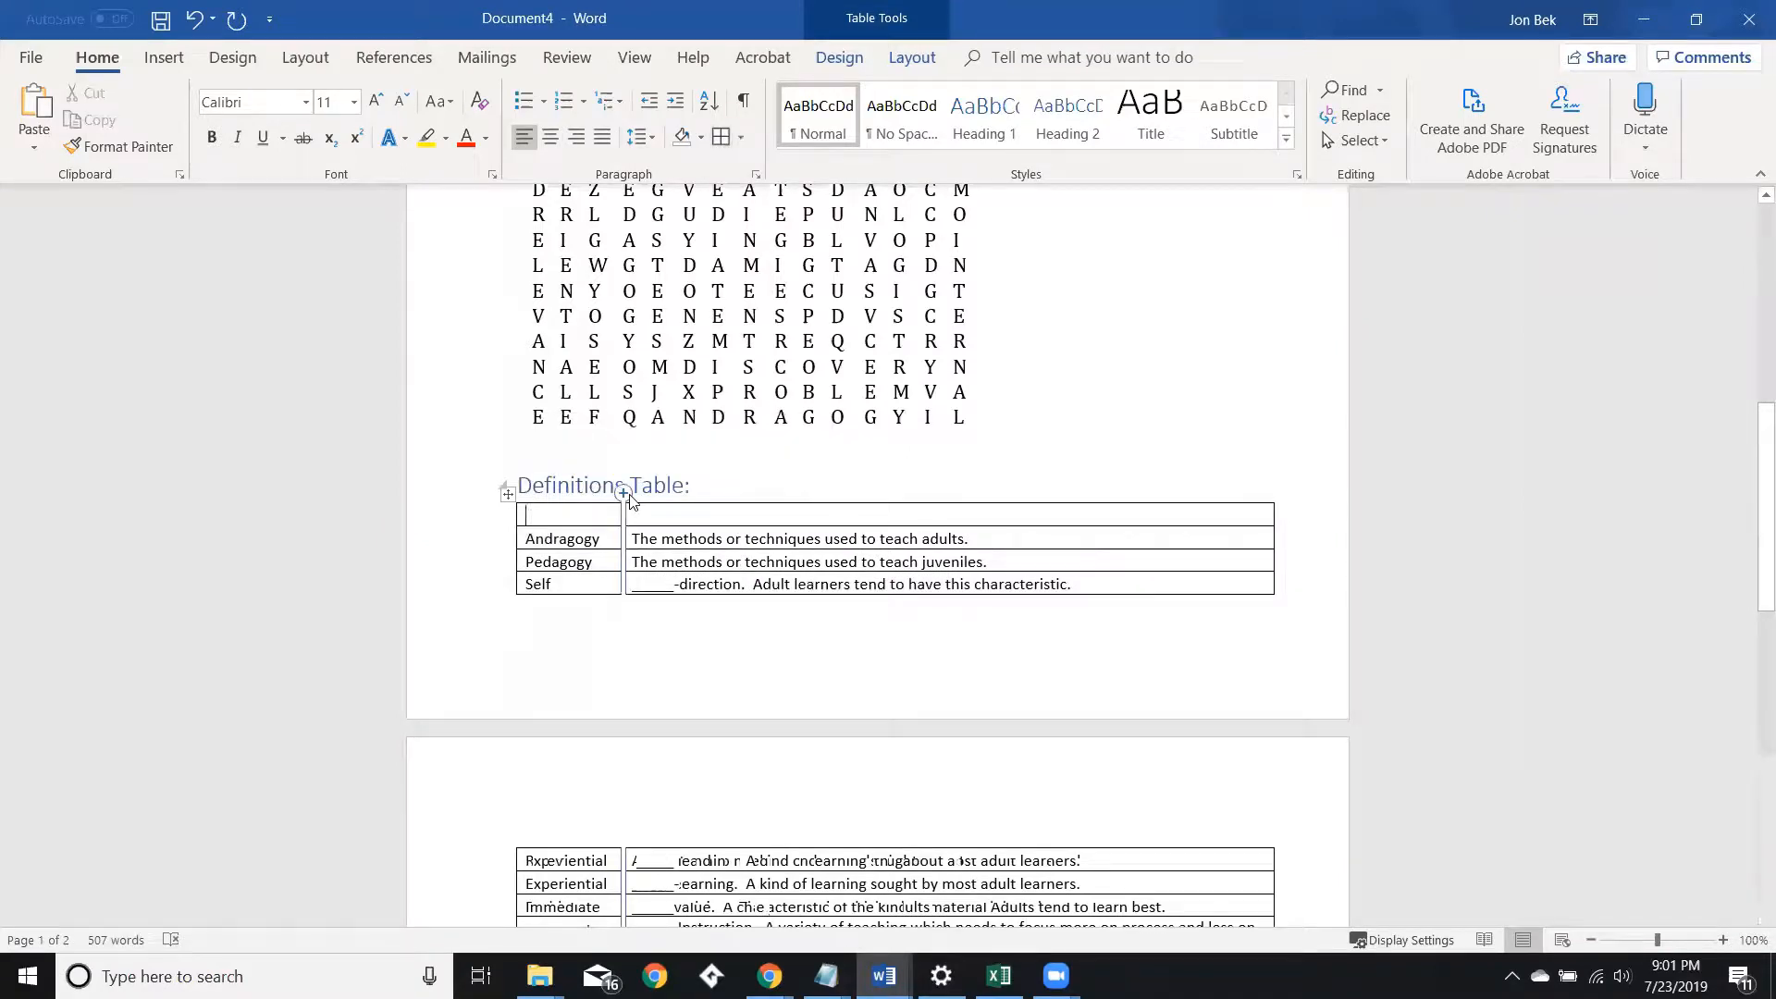
{"action": "type", "text": "Term "}
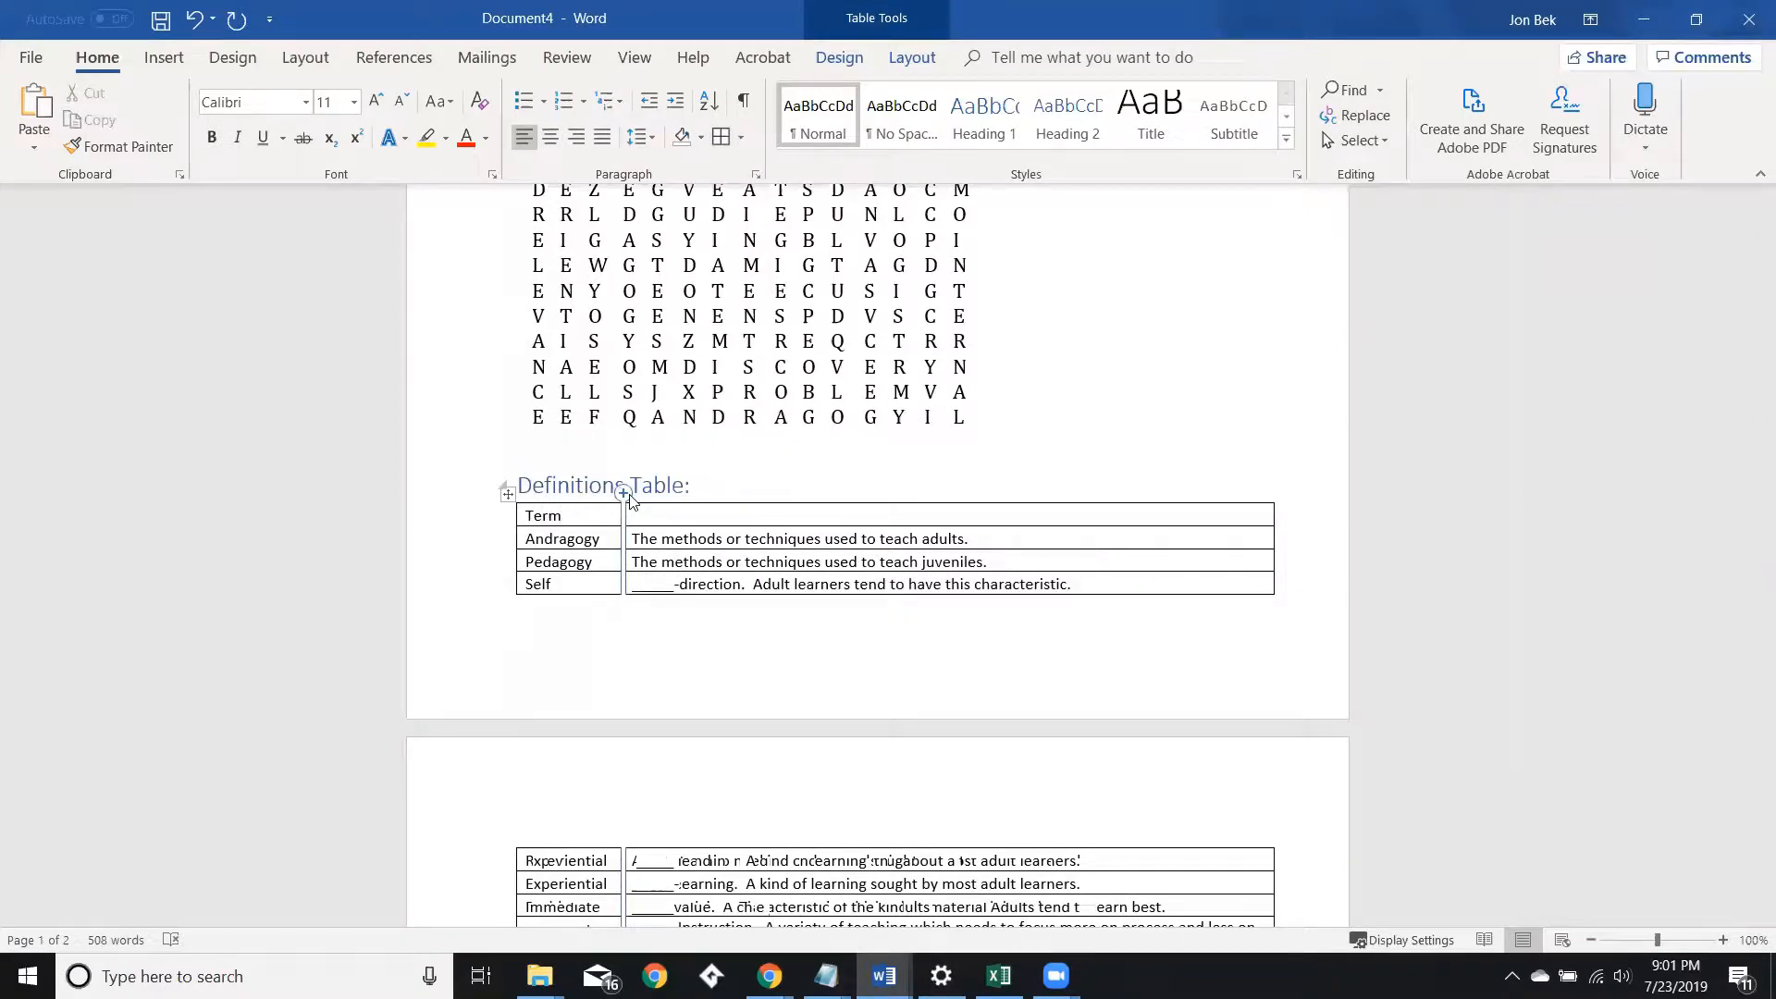
{"action": "type", "text": "Definition"}
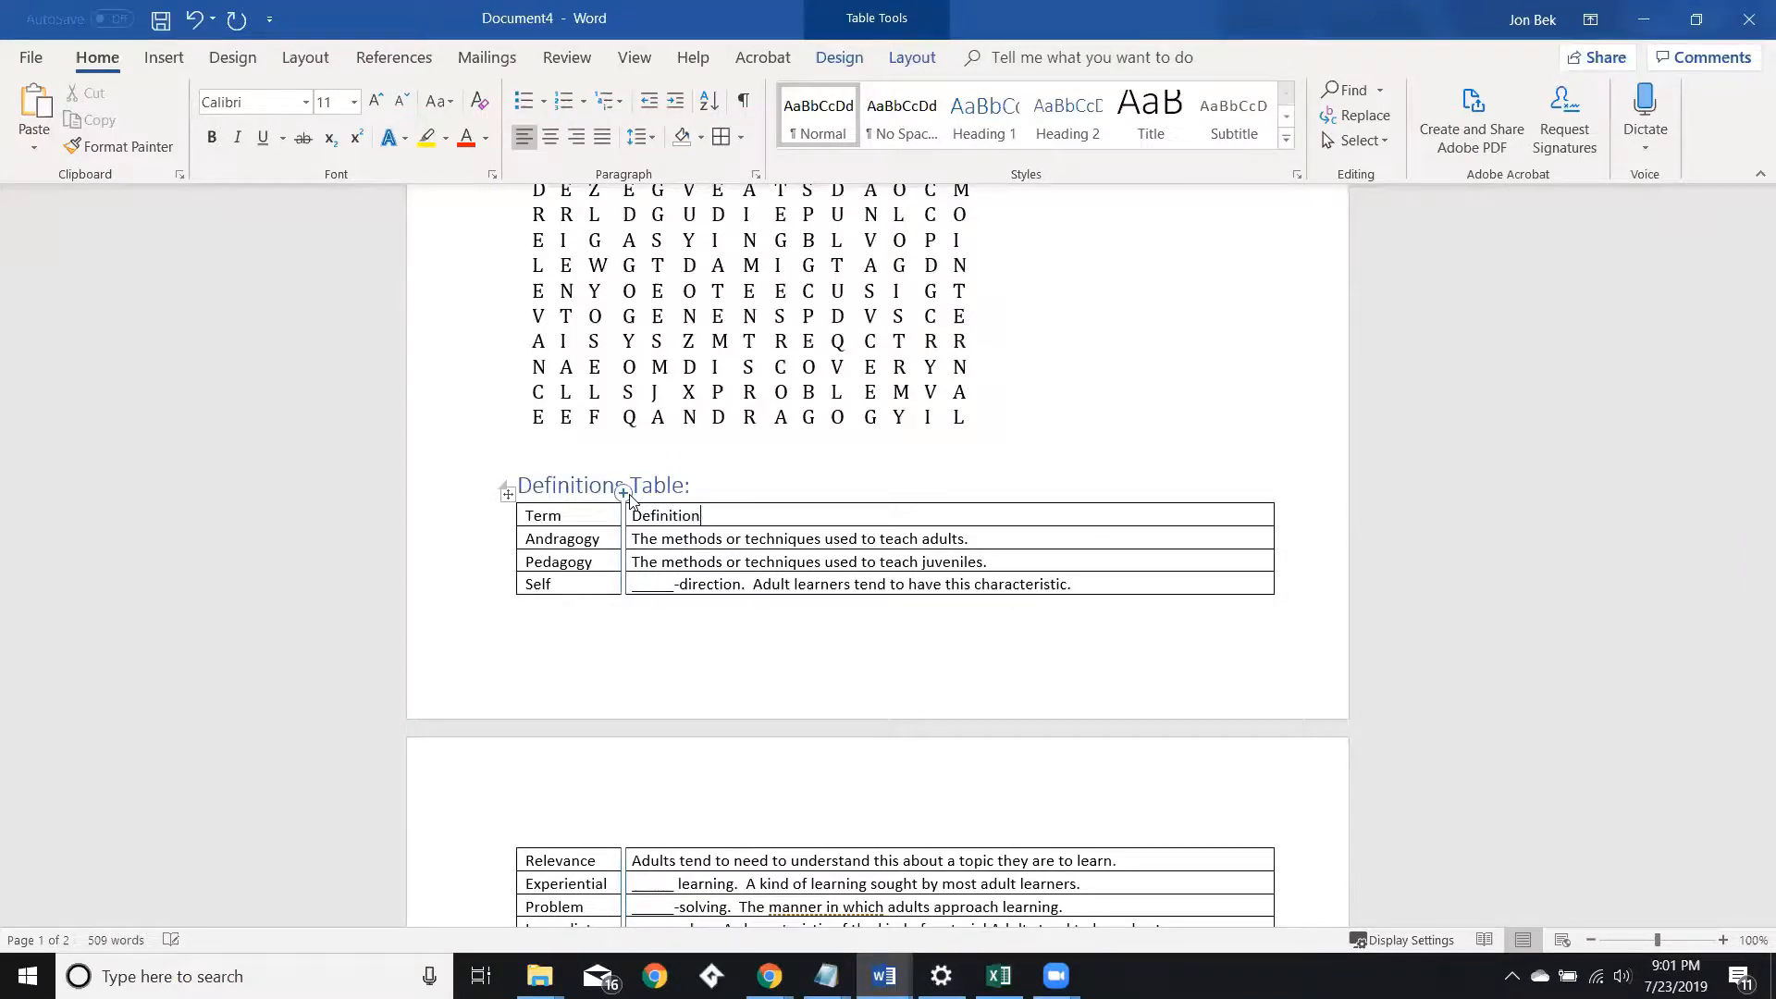
Apply the Heading 1 style to the definitions table's header row.
{"action": "left_click", "coordinate": [731, 444]}
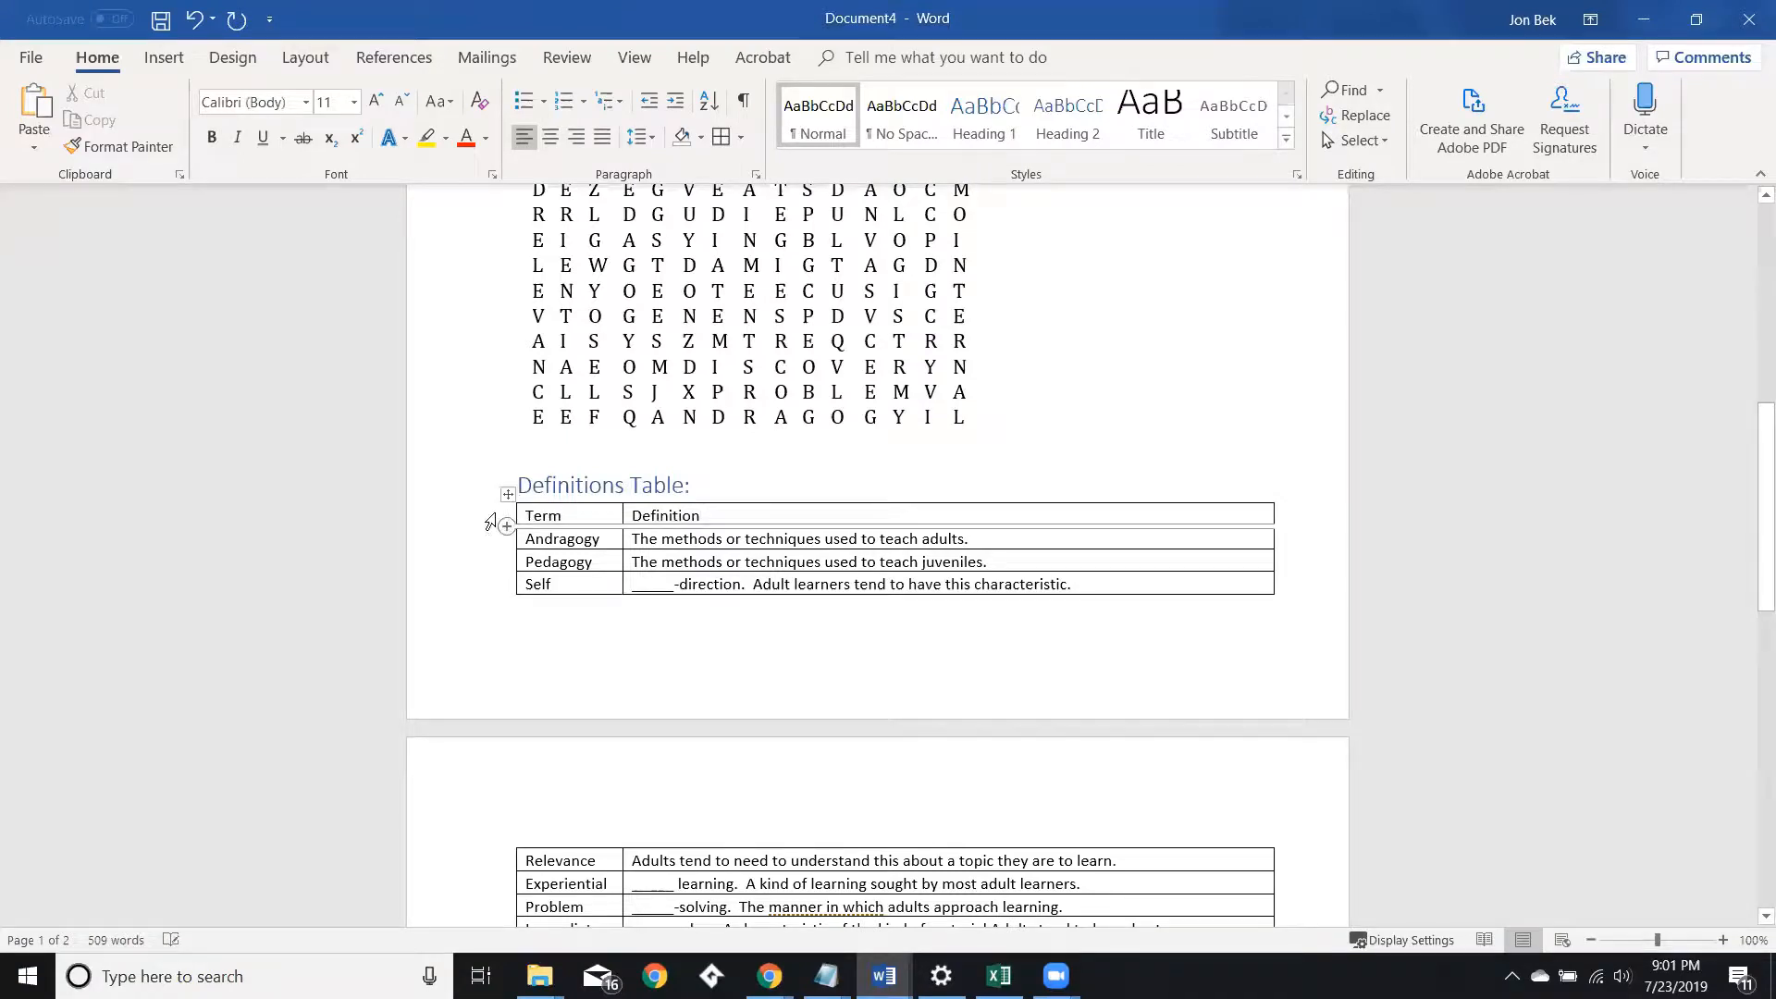
{"action": "left_click", "coordinate": [490, 523]}
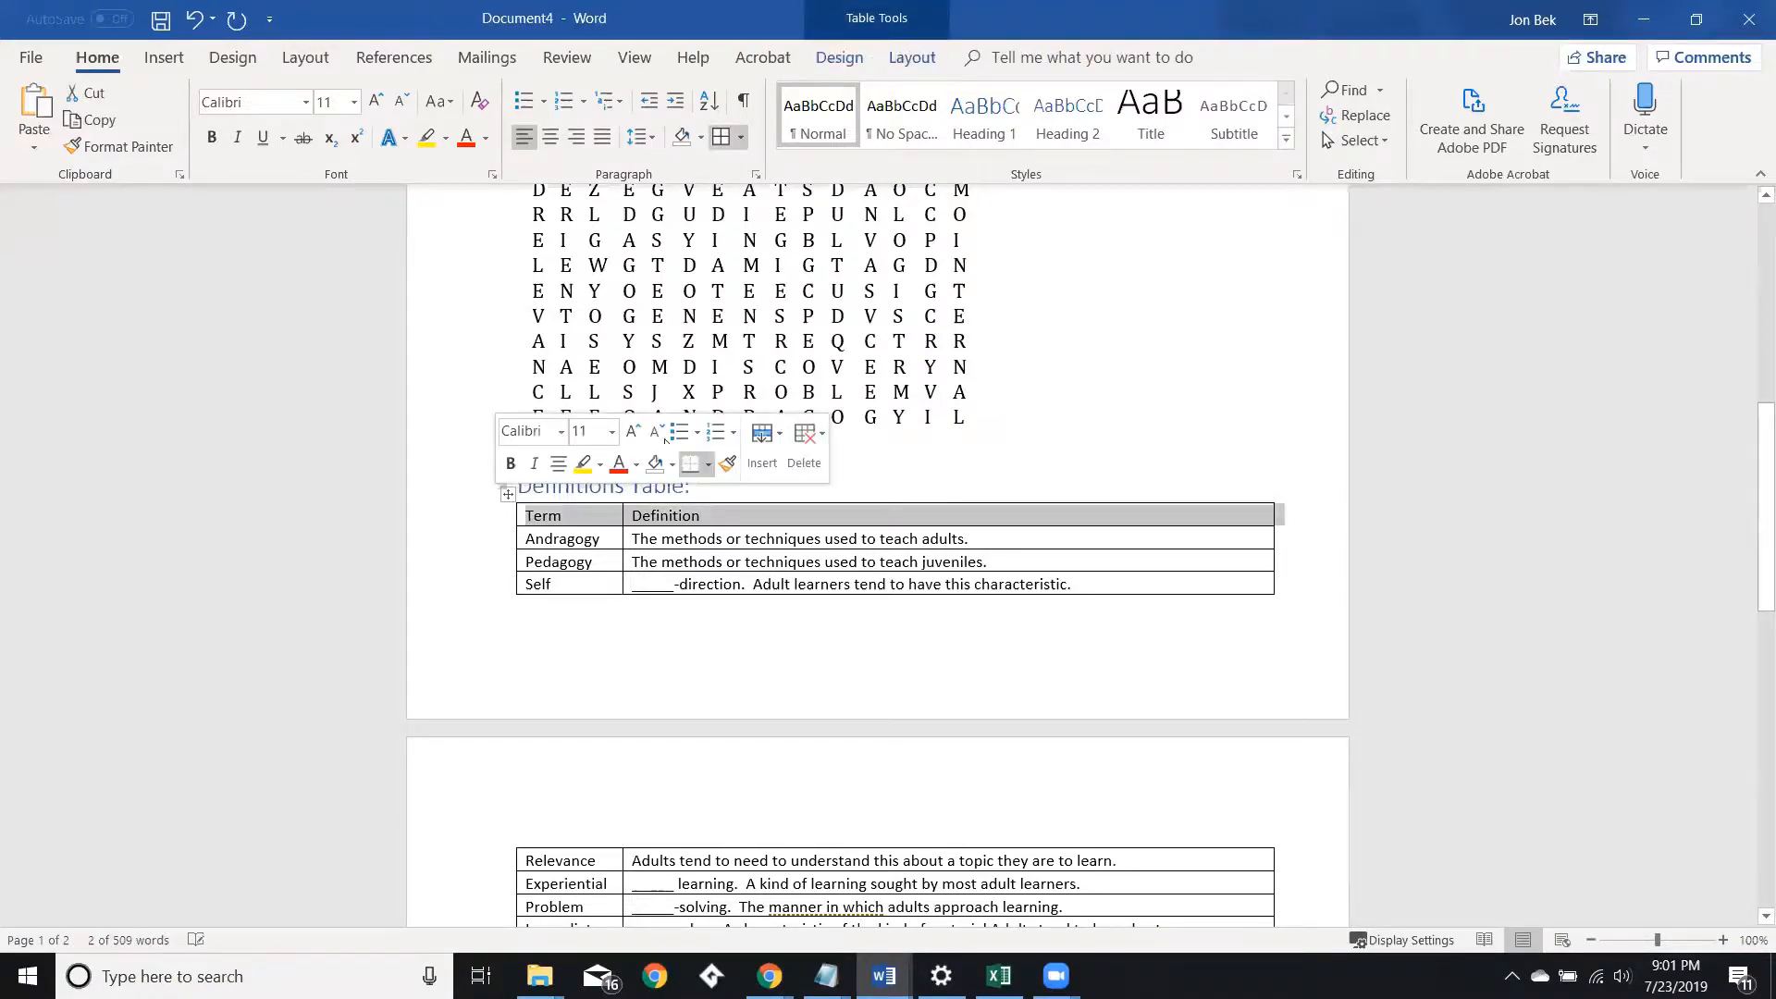
{"action": "left_click", "coordinate": [988, 121]}
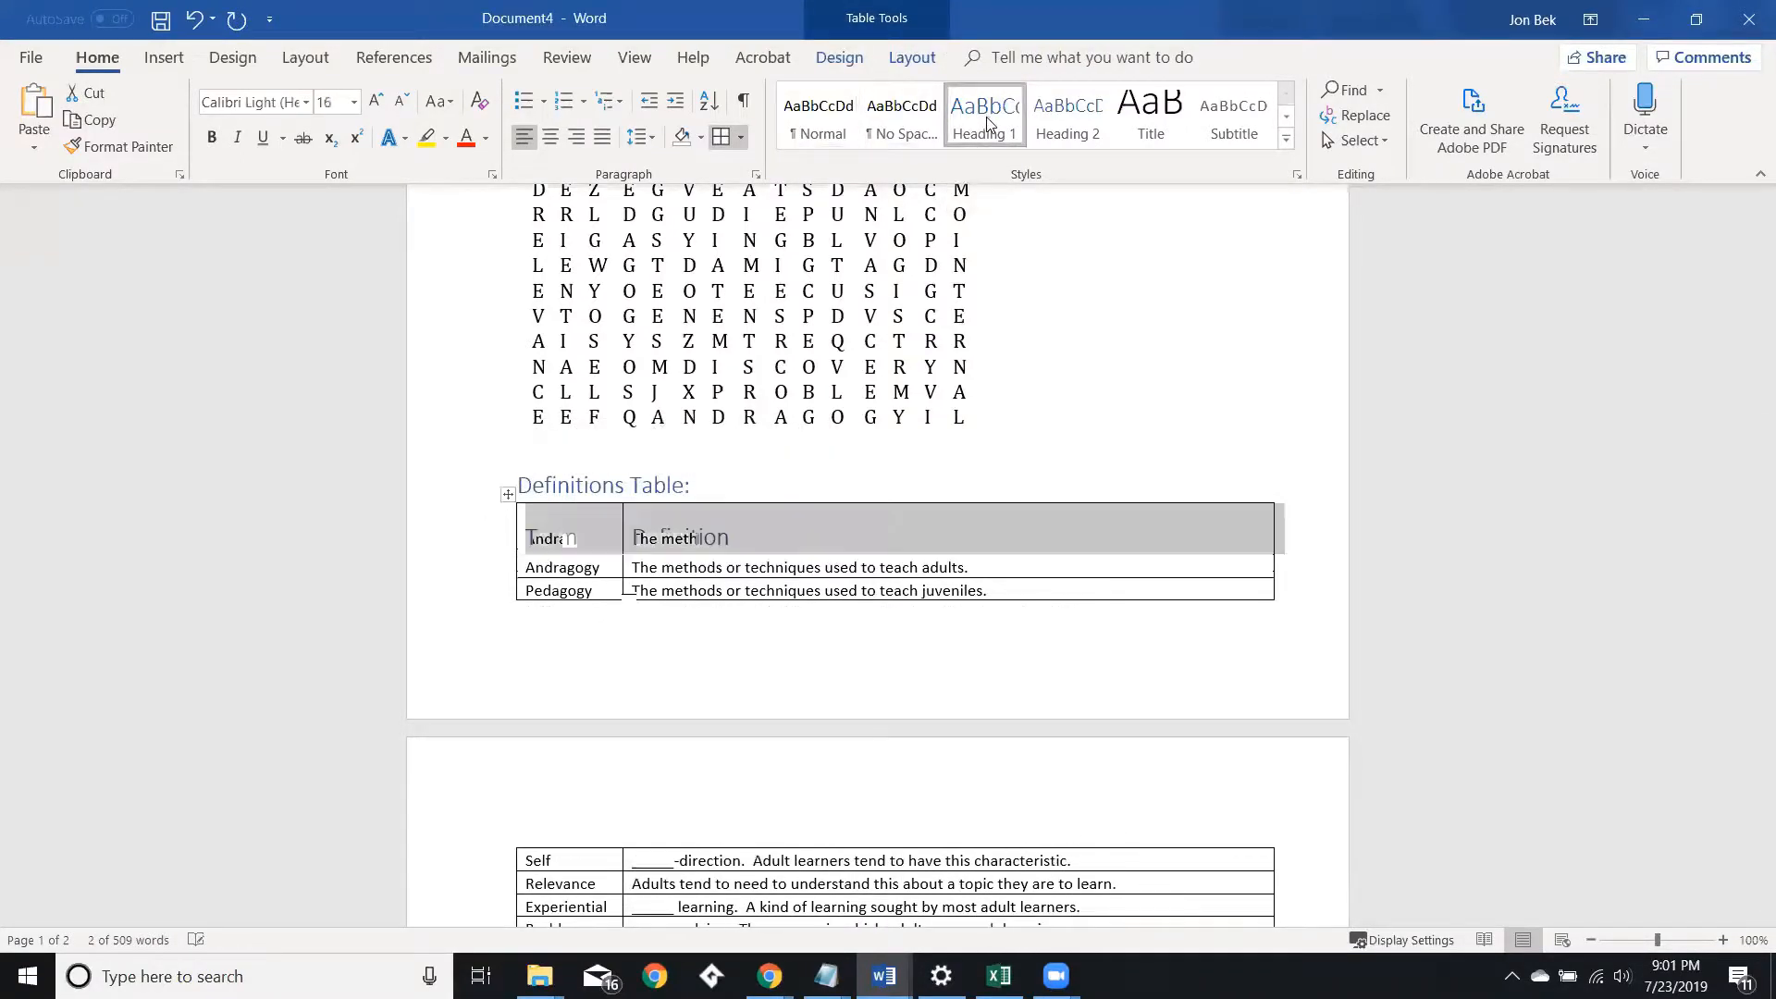
{"action": "scroll", "coordinate": [949, 601], "scroll_direction": "down", "scroll_amount": 7}
{"action": "scroll", "coordinate": [948, 602], "scroll_direction": "up", "scroll_amount": 12}
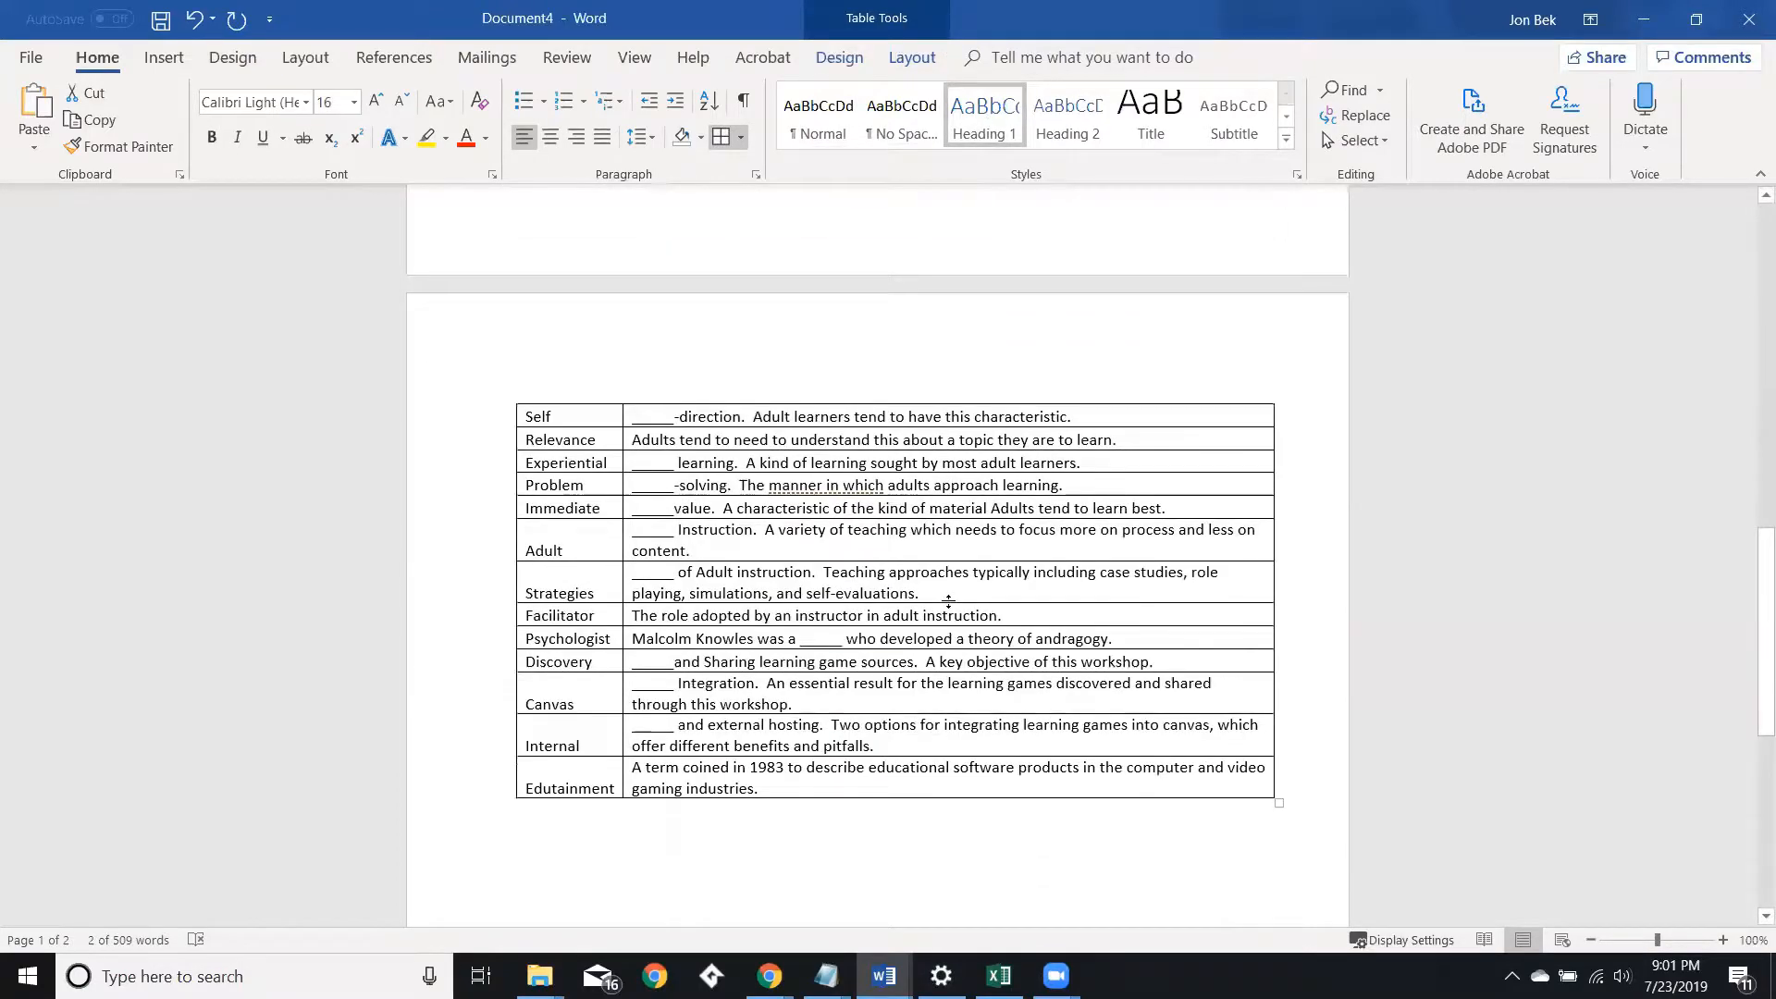
Save the document as "WordSearch Demo Instructor Solution" in the Documents > Killthis folder.
{"action": "scroll", "coordinate": [945, 606], "scroll_direction": "down", "scroll_amount": 4}
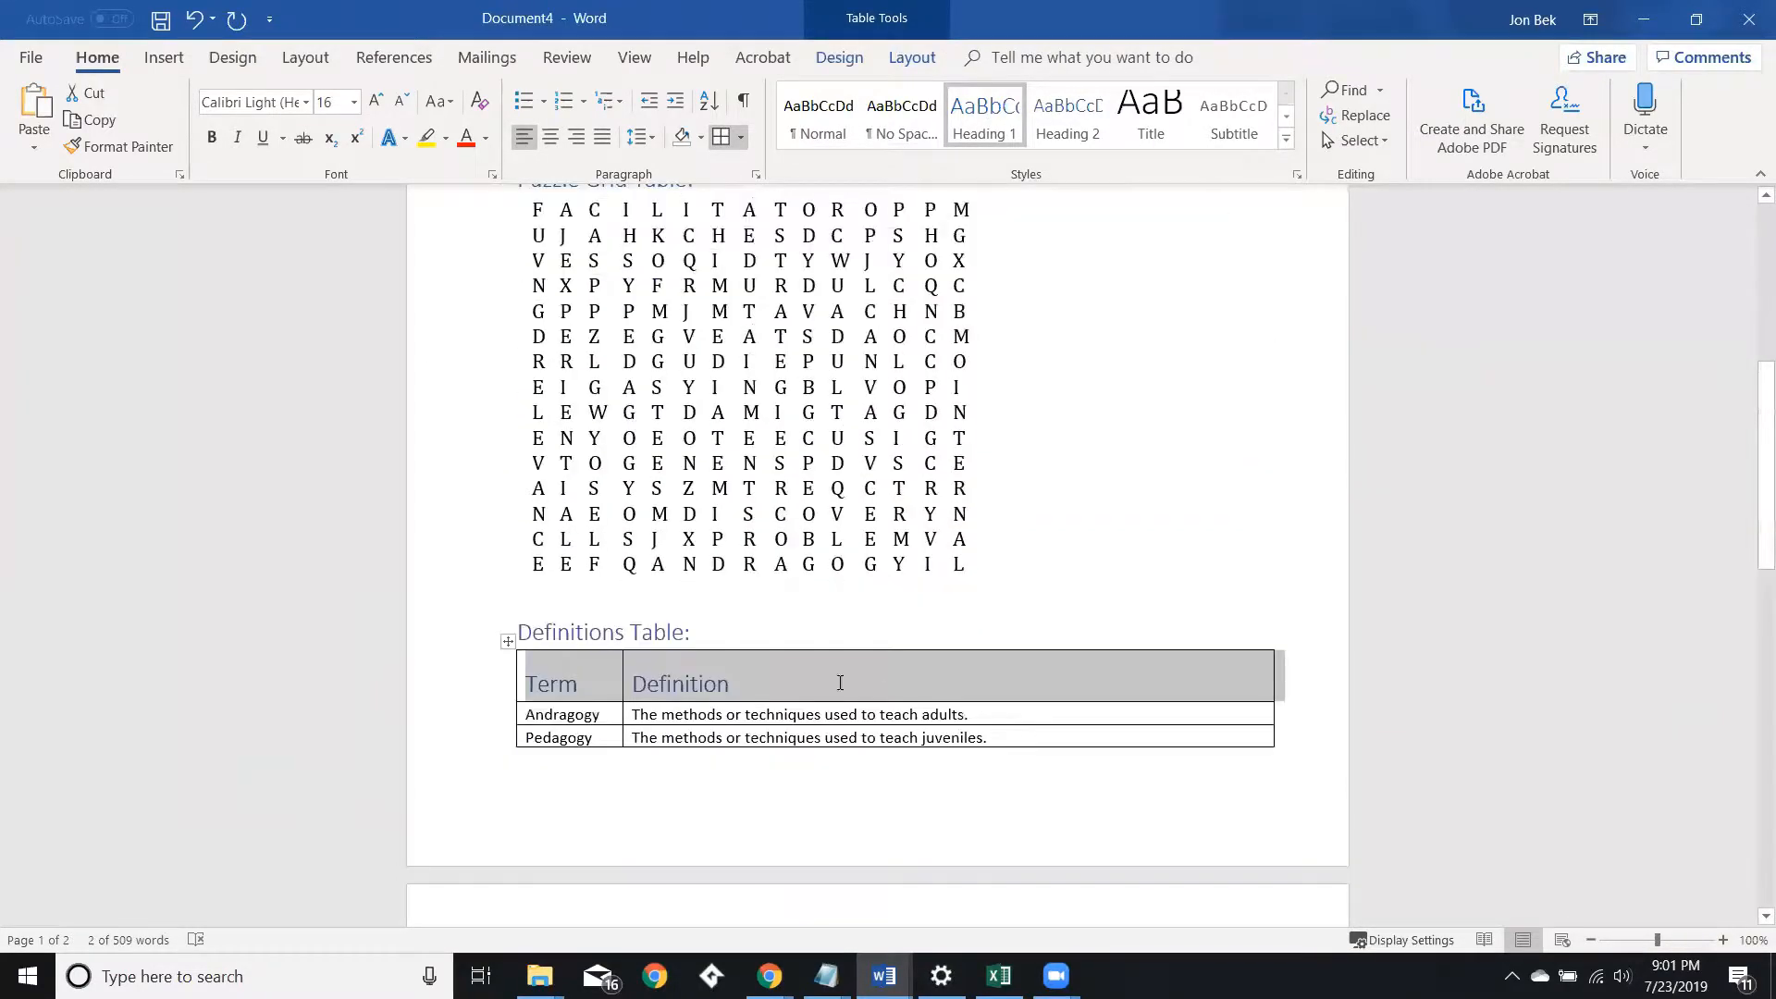
{"action": "scroll", "coordinate": [592, 754], "scroll_direction": "down", "scroll_amount": 20}
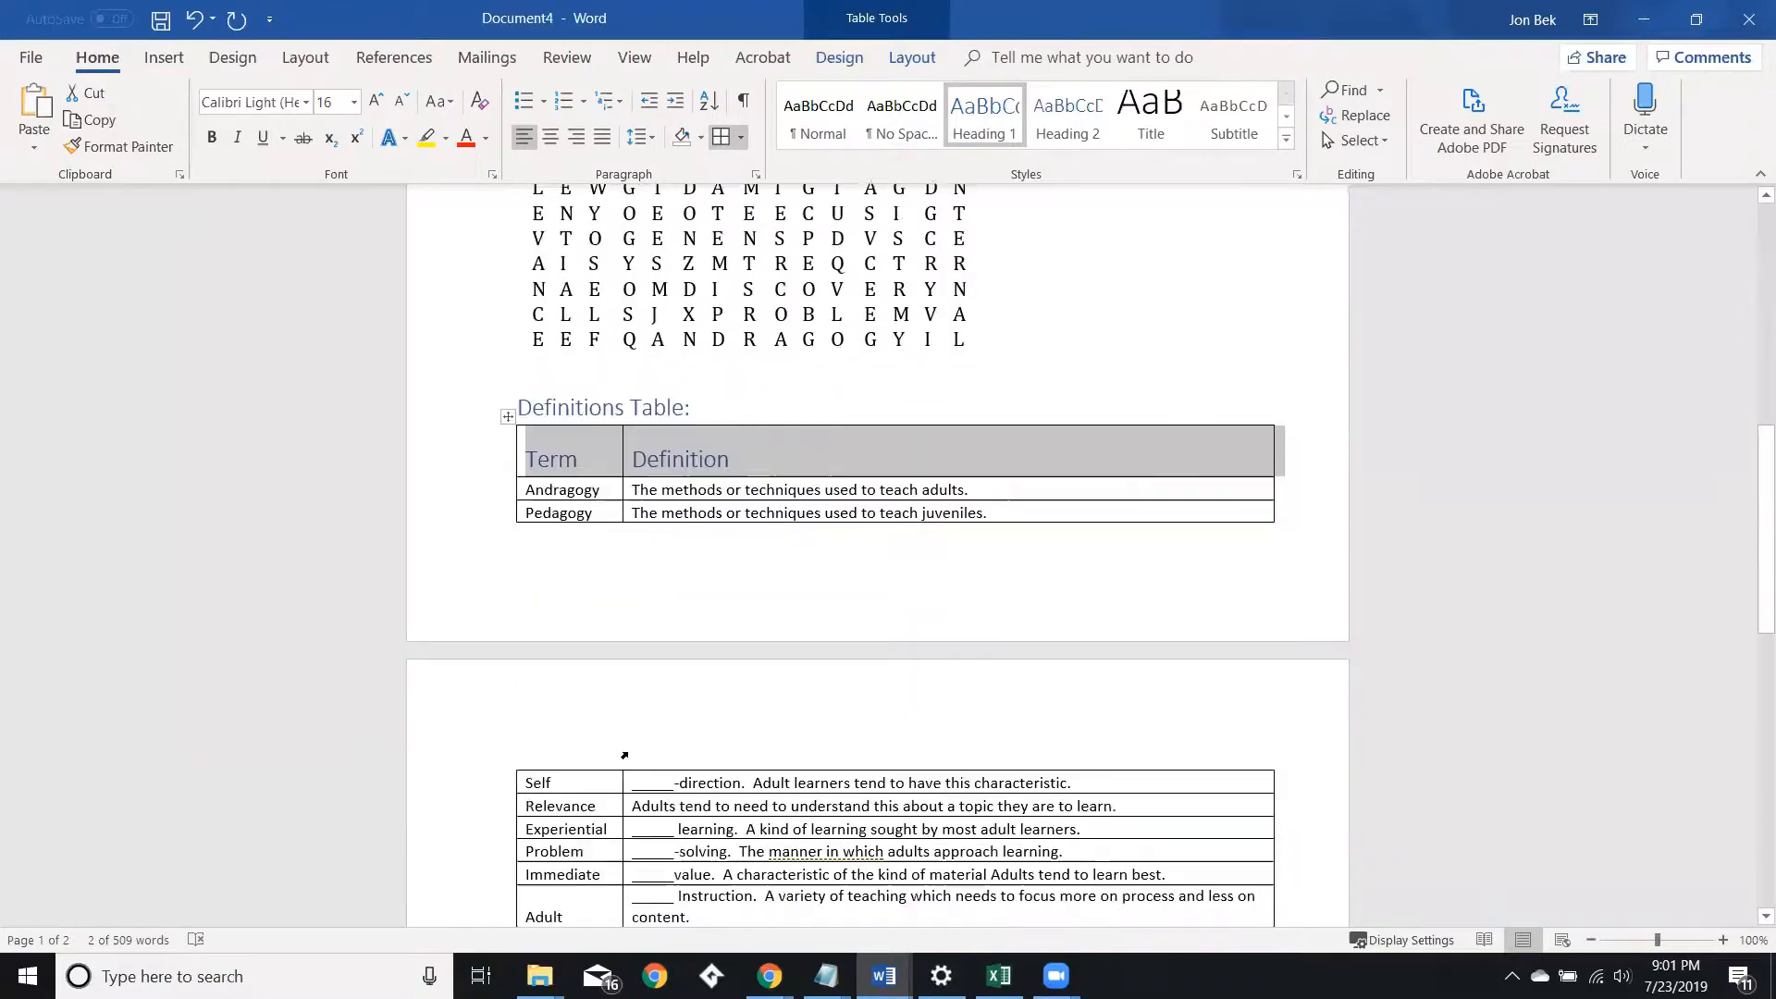
{"action": "scroll", "coordinate": [633, 815], "scroll_direction": "up", "scroll_amount": 20}
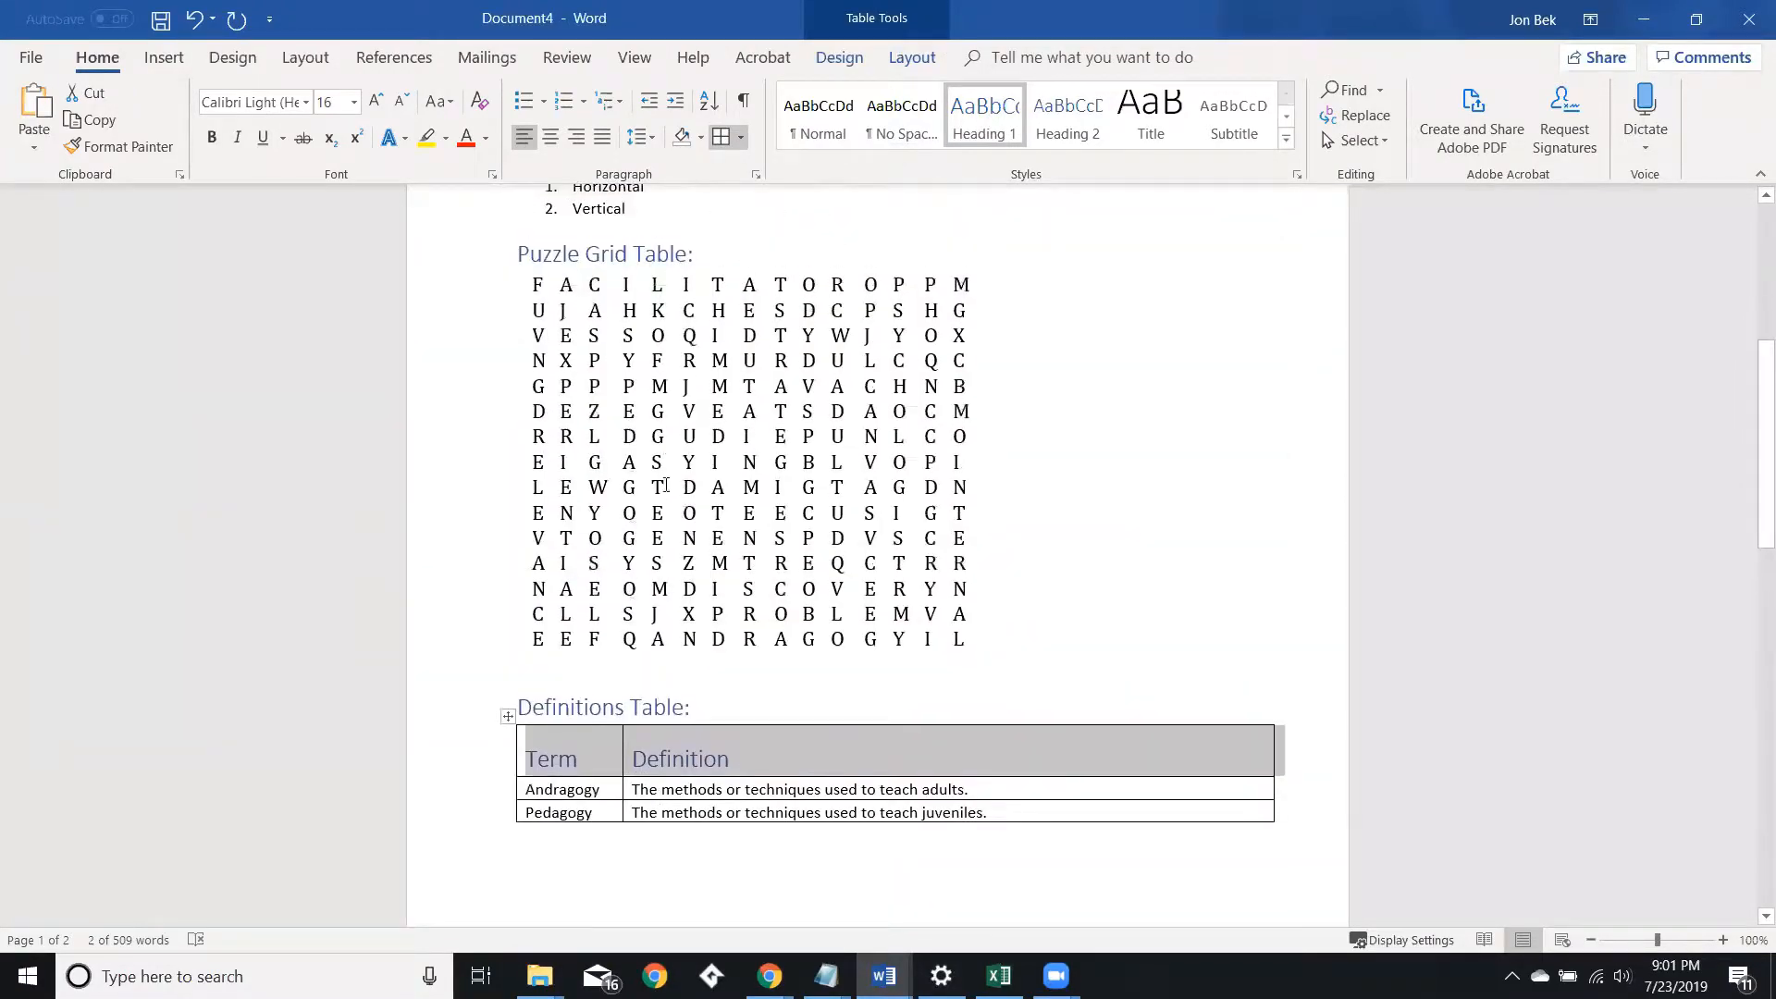
{"action": "left_click", "coordinate": [32, 59]}
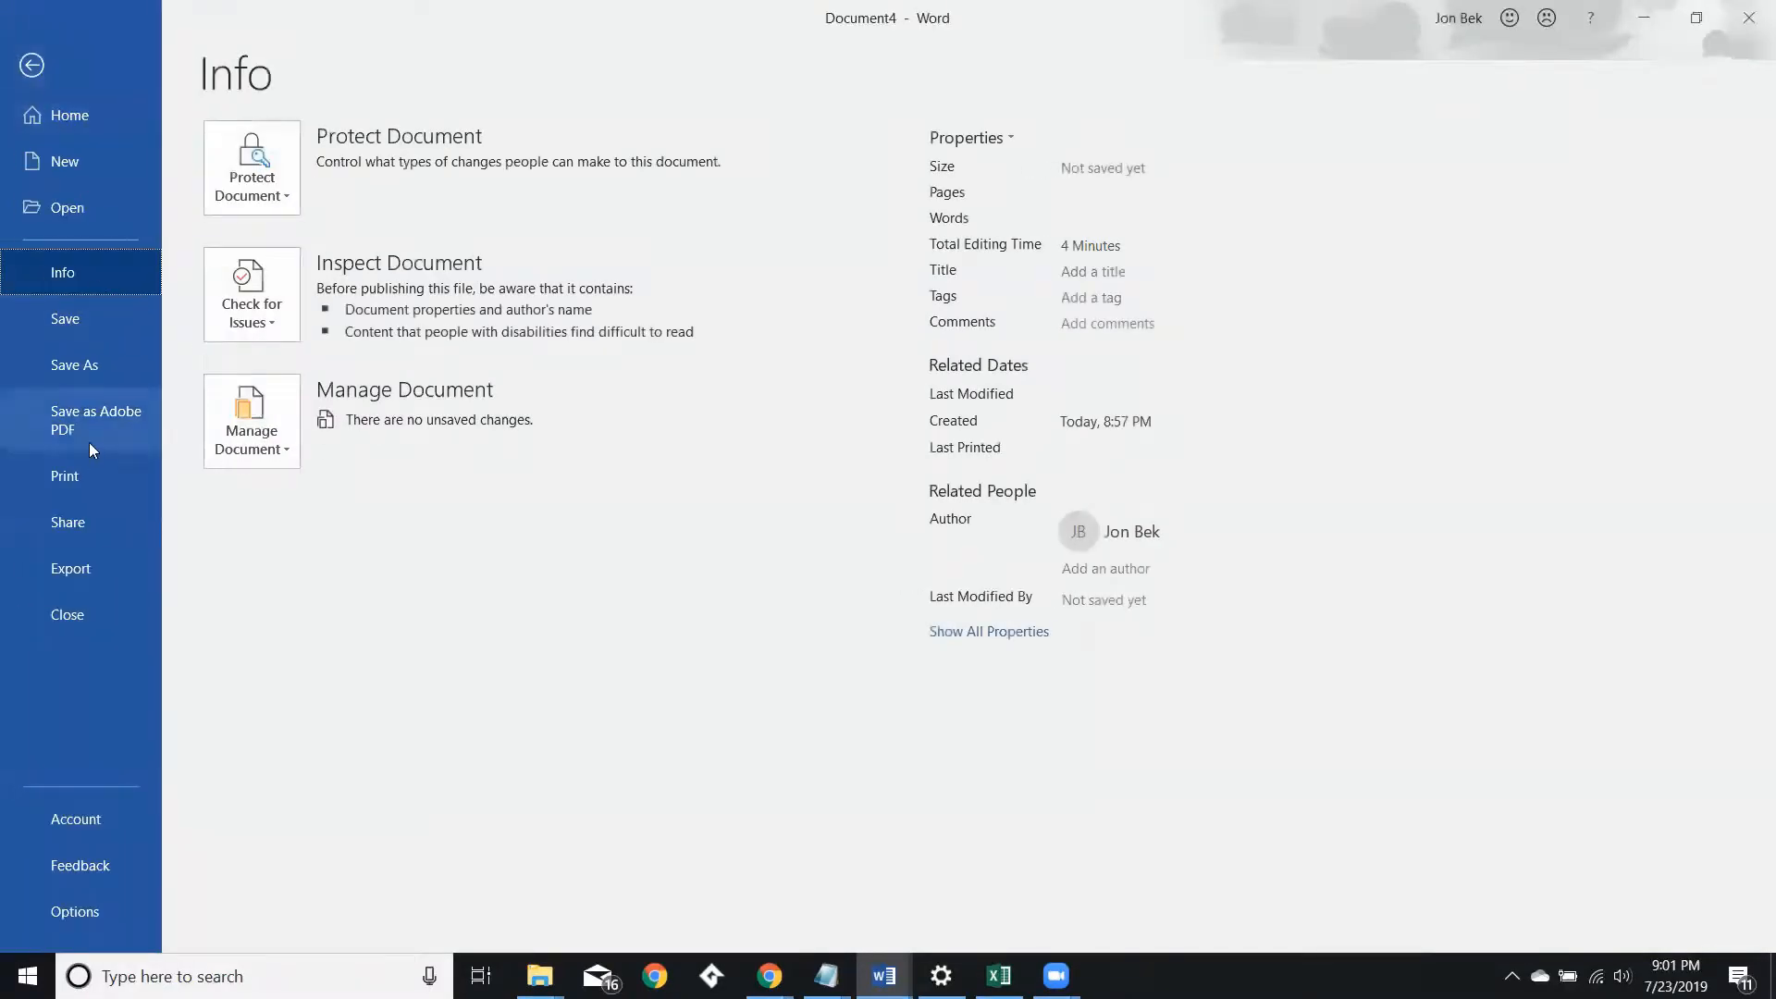
{"action": "left_click", "coordinate": [96, 363]}
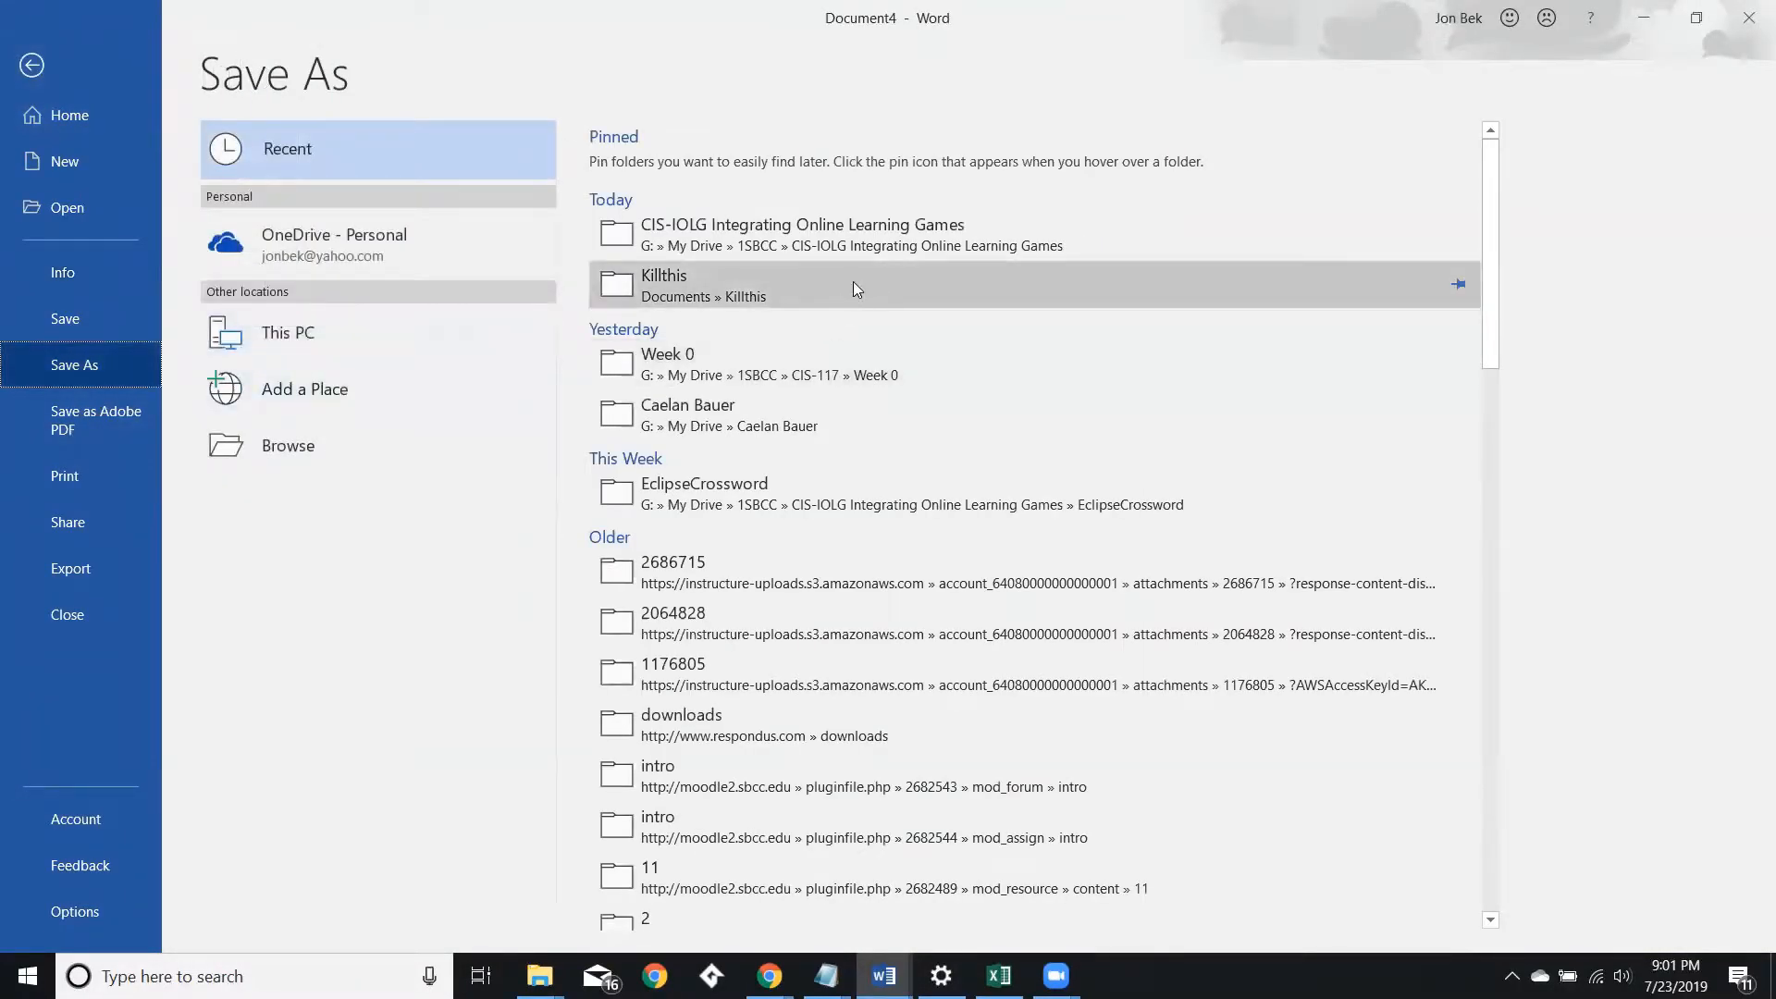
{"action": "left_click", "coordinate": [694, 294]}
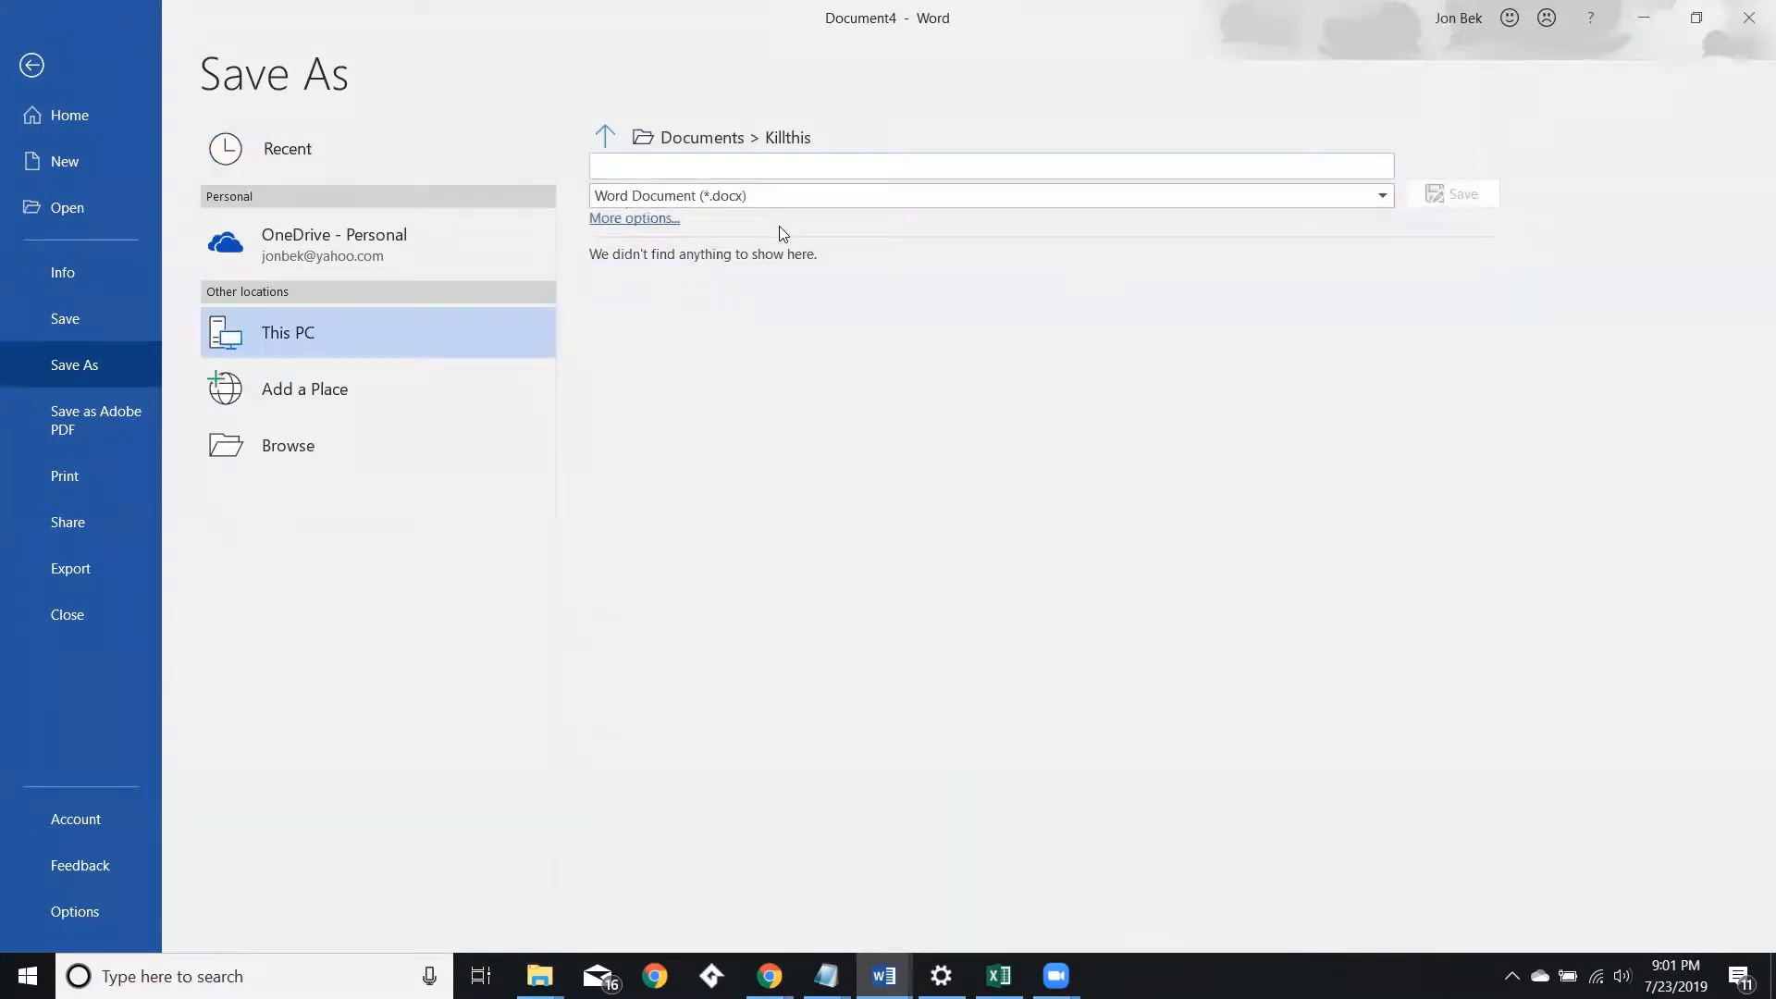
{"action": "type", "text": "WordSear"}
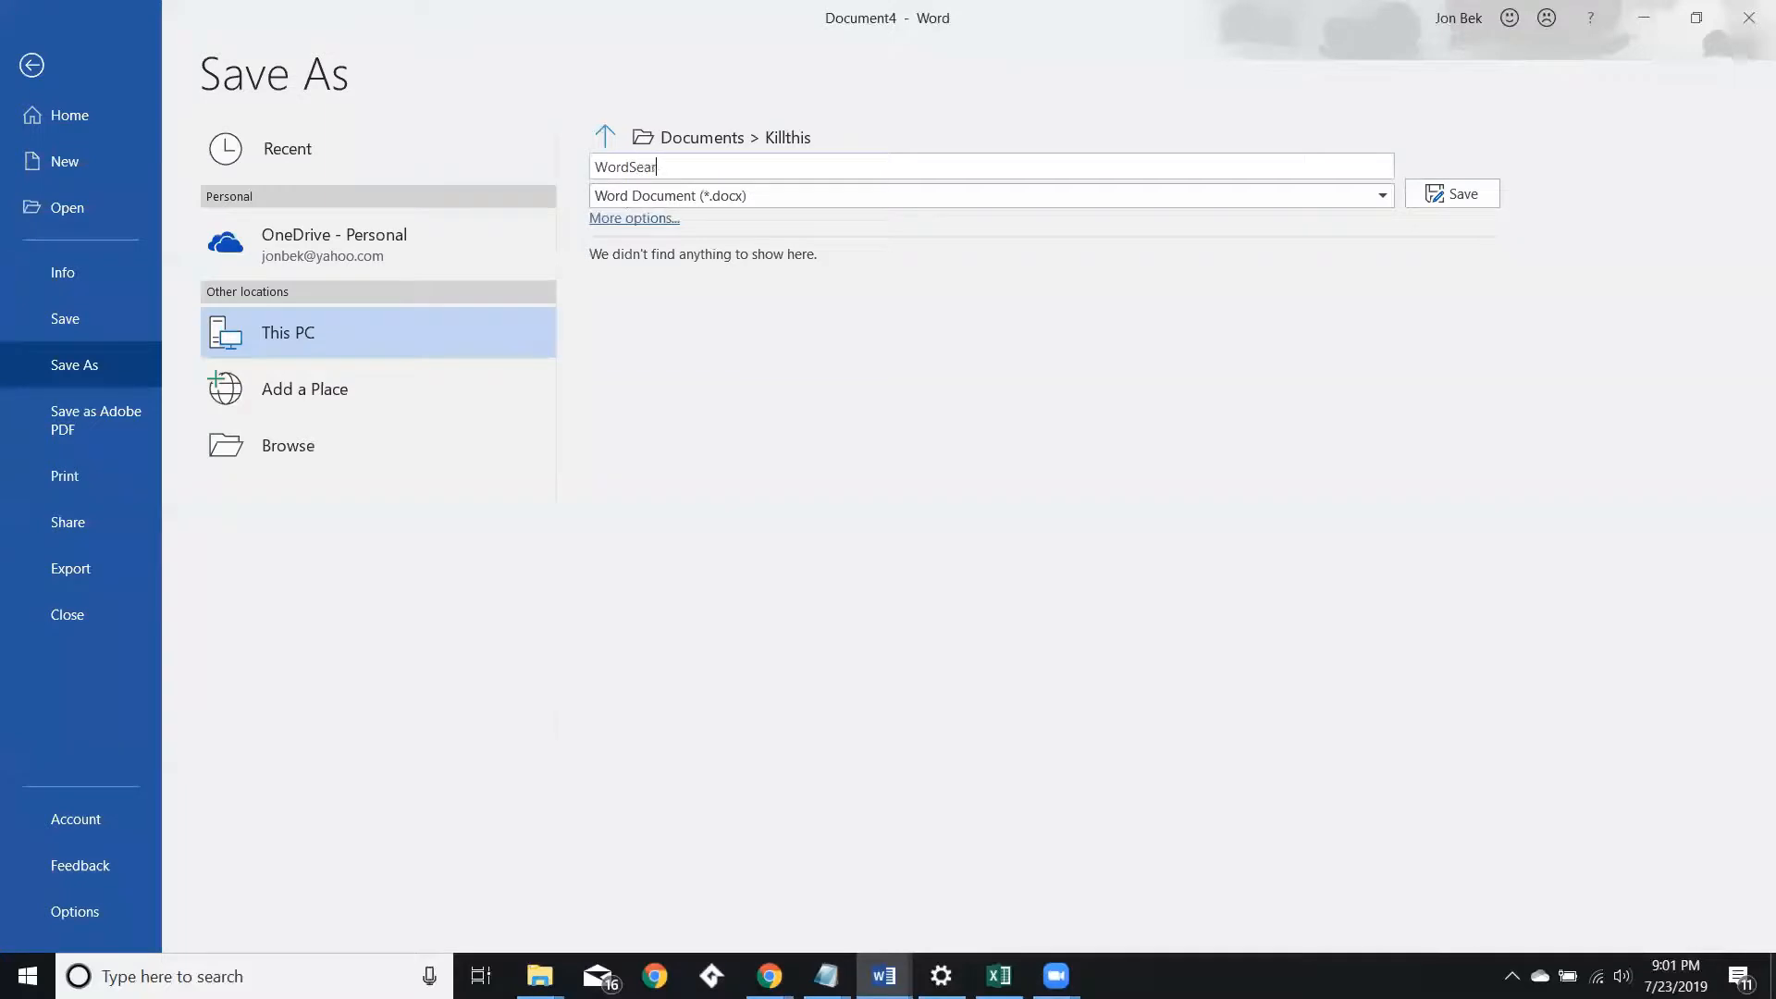
{"action": "type", "text": "ch Demo Instructor Solution"}
{"action": "key", "text": "Return"}
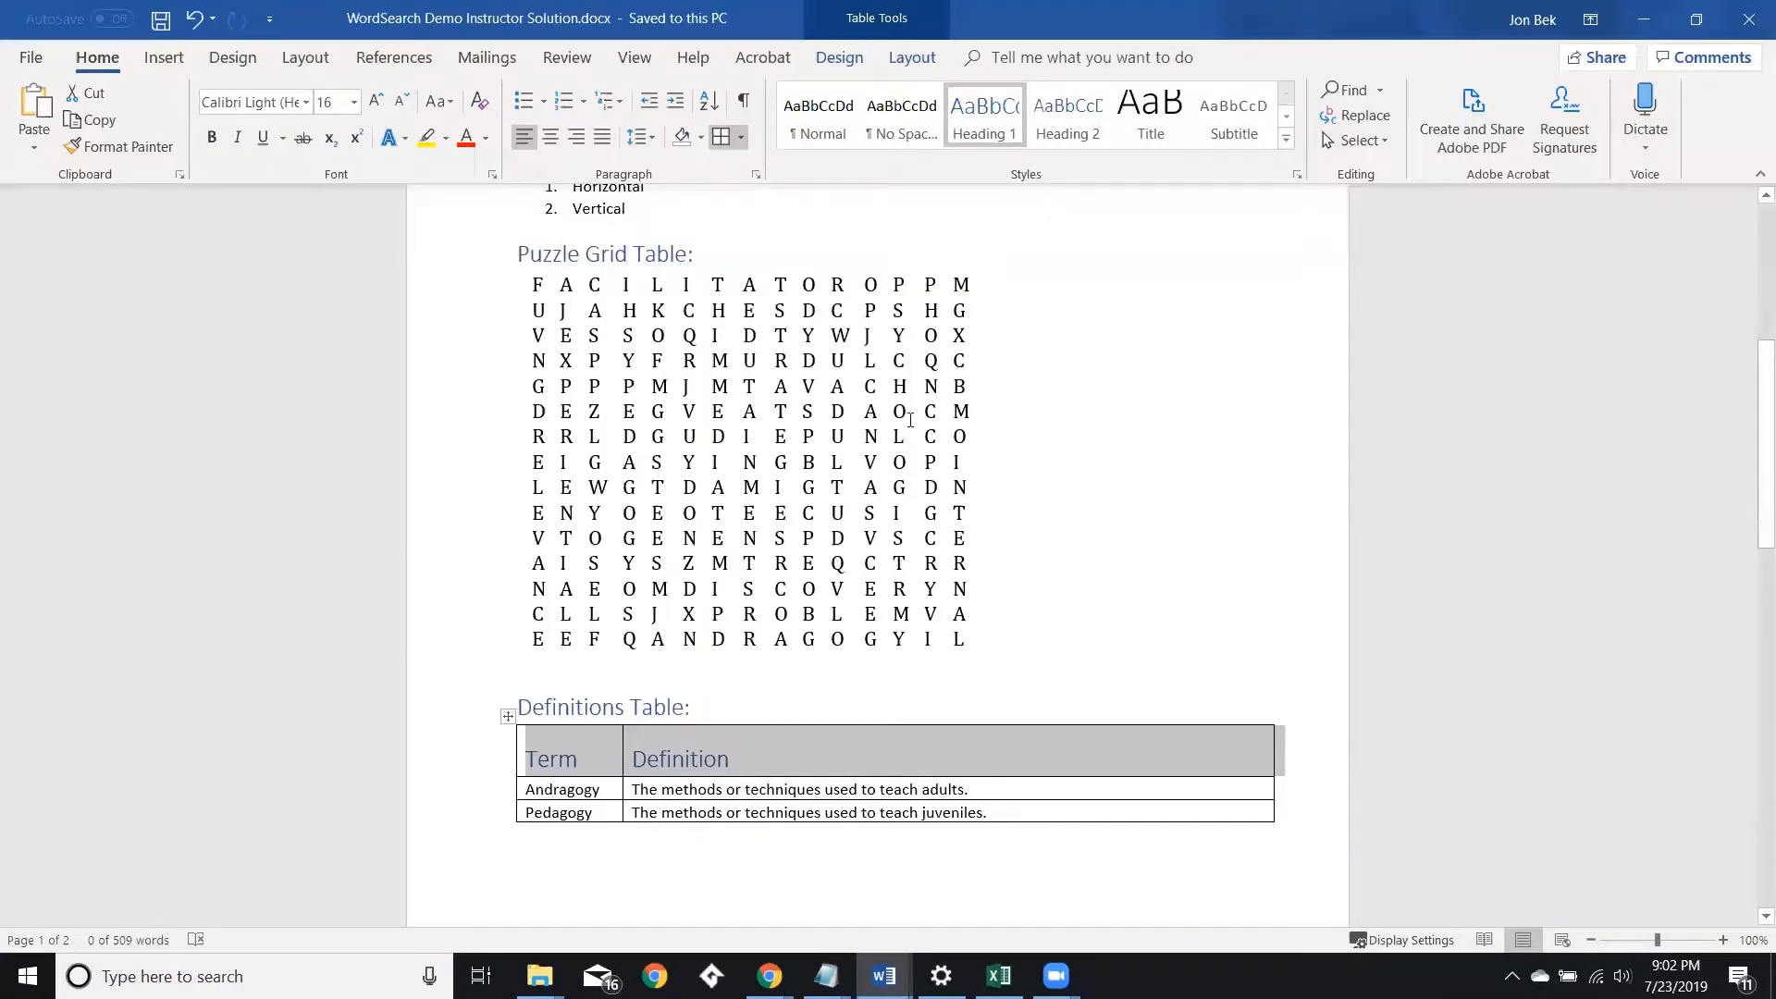
Delete all the terms from the Term column of the definitions table, leaving the definitions.
{"action": "scroll", "coordinate": [911, 419], "scroll_direction": "down", "scroll_amount": 5}
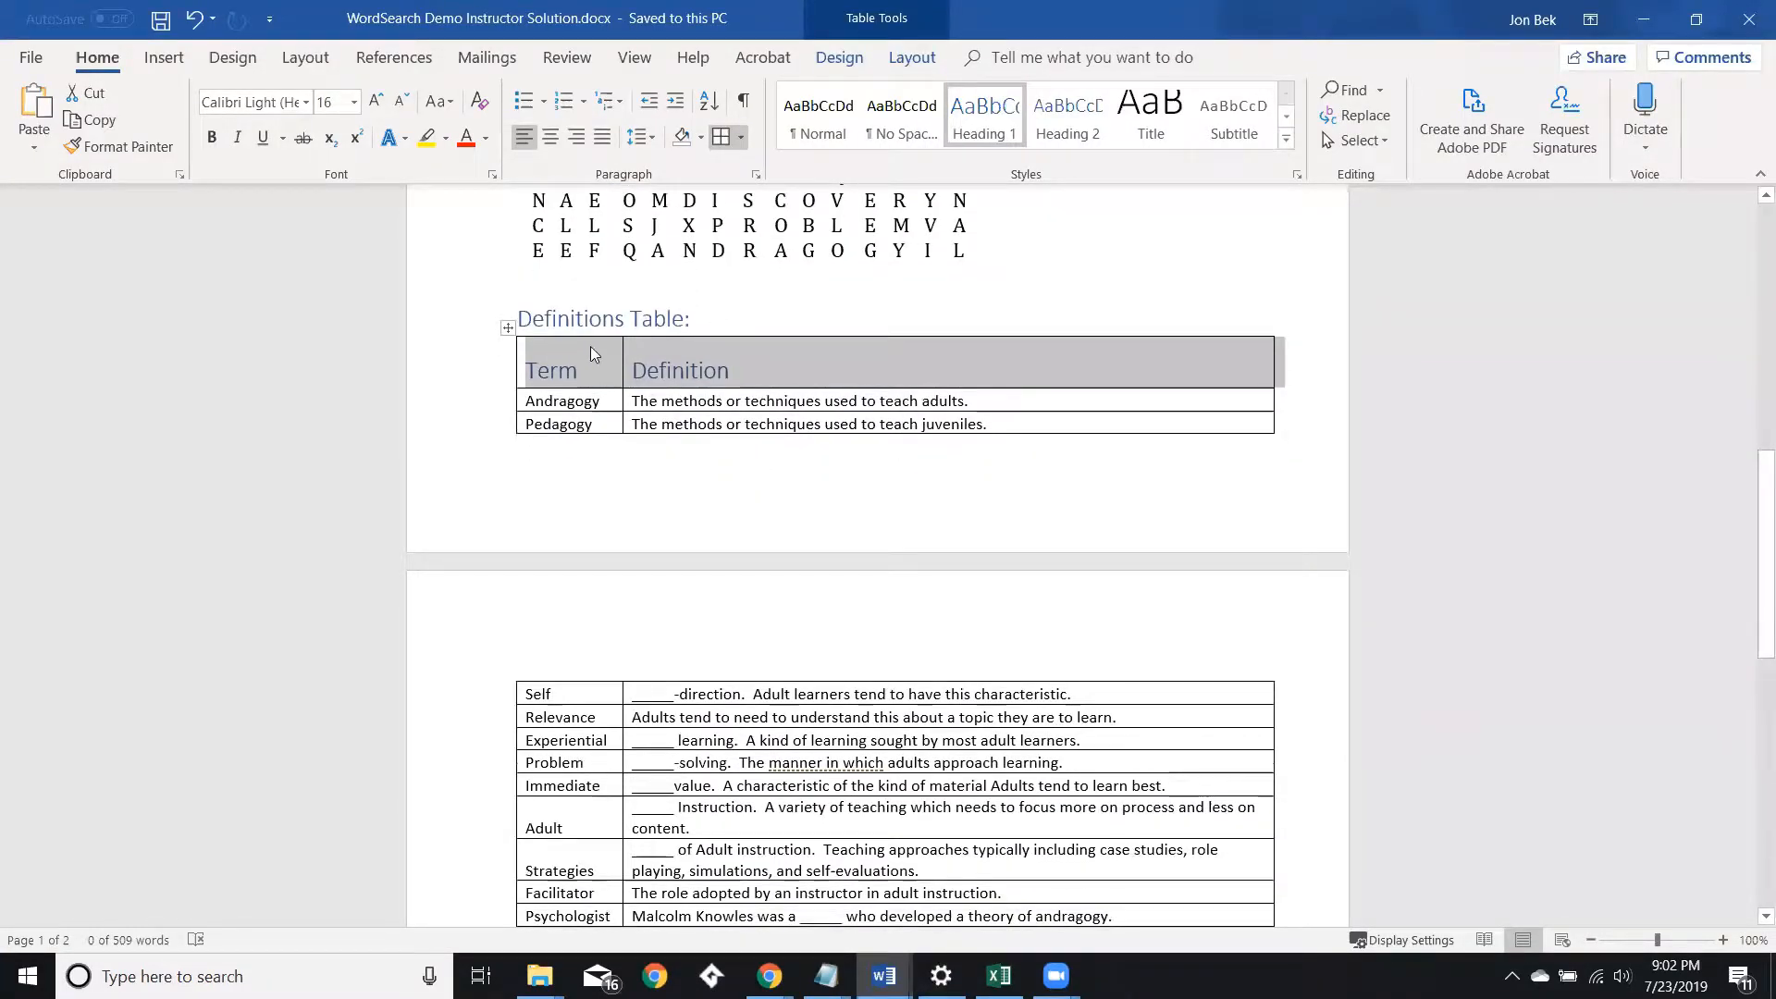
{"action": "left_click", "coordinate": [554, 401]}
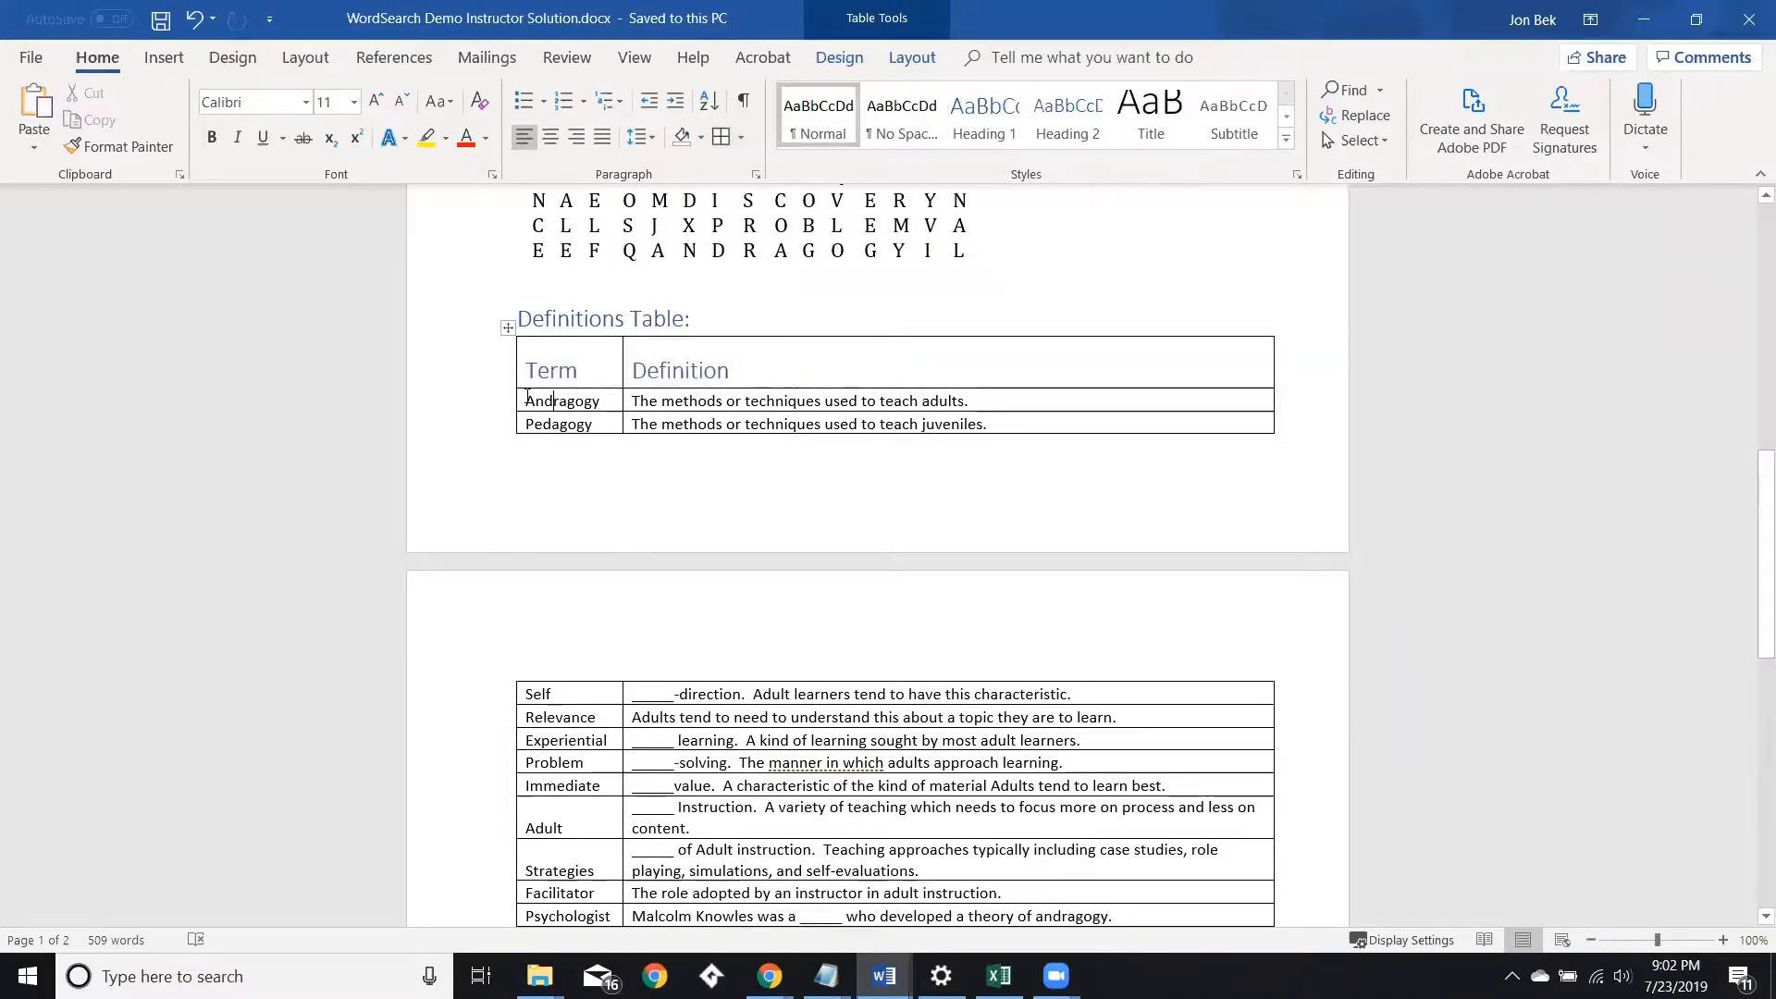
{"action": "left_click", "coordinate": [521, 401]}
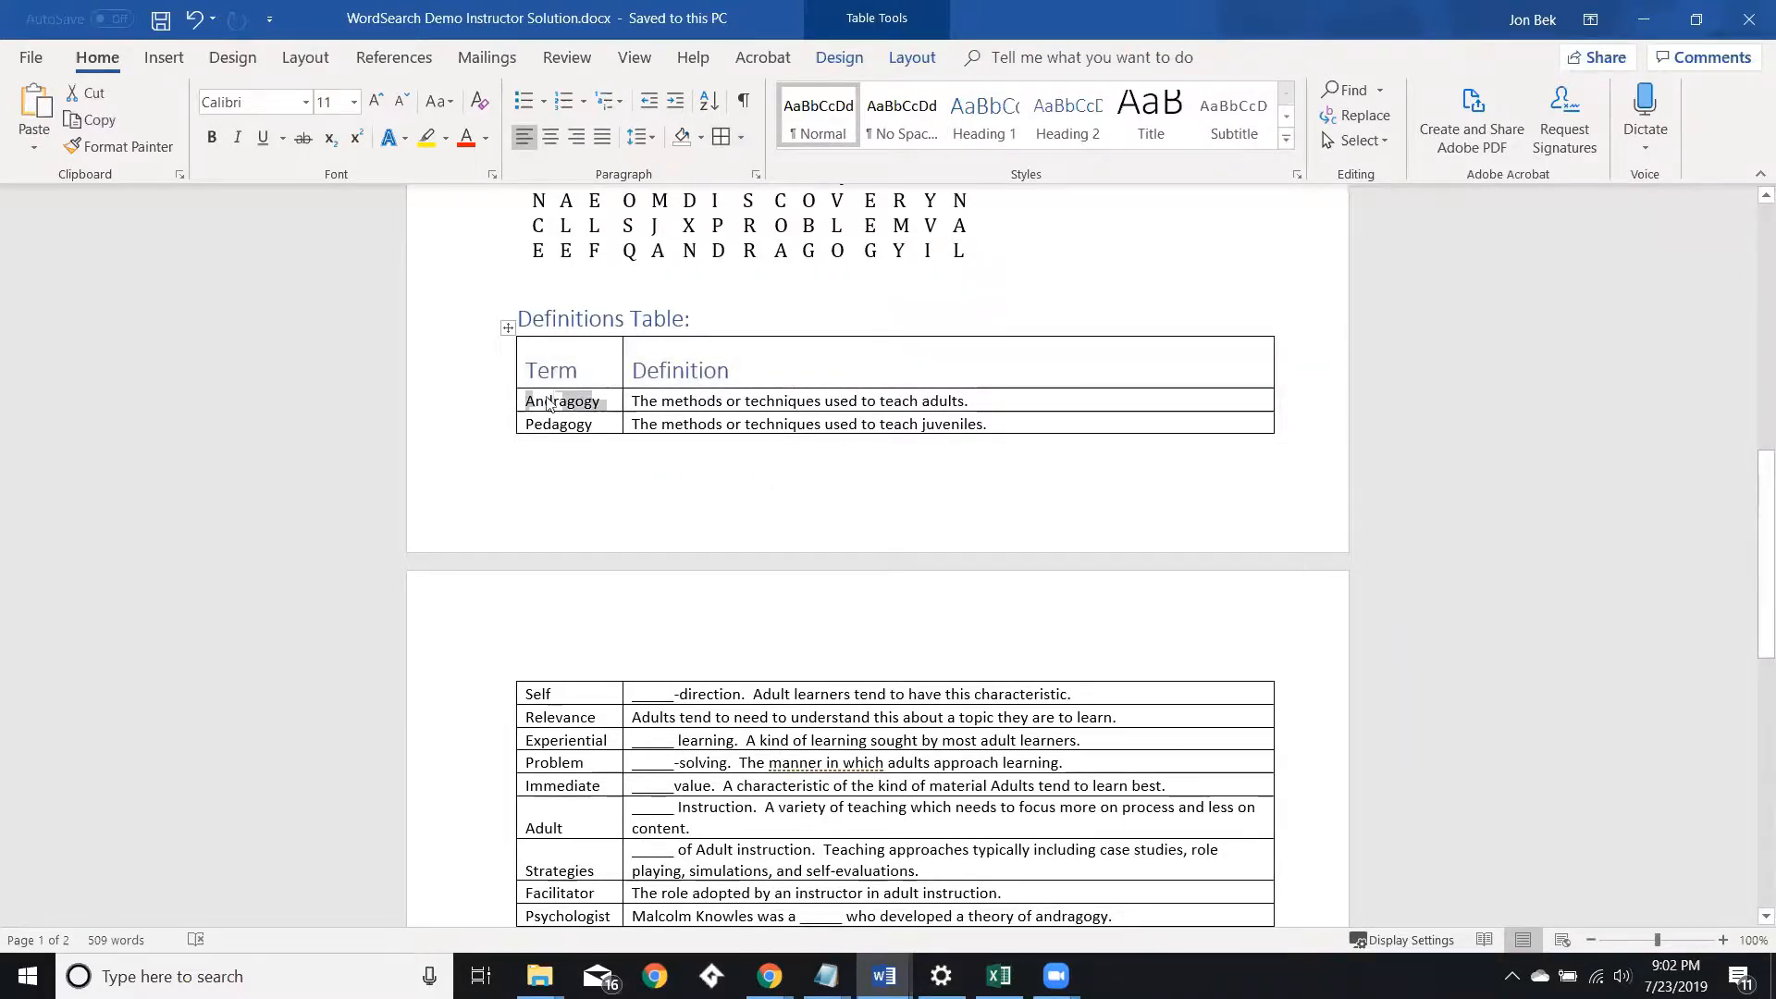
{"action": "key", "text": "shift+Down"}
{"action": "key", "text": "shift+Down"}
{"action": "key", "text": "shift+Down"}
{"action": "key", "text": "shift+Down"}
{"action": "key", "text": "shift+Down"}
{"action": "key", "text": "shift+Down"}
{"action": "key", "text": "shift+Down"}
{"action": "key", "text": "shift+Down"}
{"action": "key", "text": "shift+Down"}
{"action": "key", "text": "shift+Down"}
{"action": "key", "text": "shift+Down"}
{"action": "key", "text": "shift+Down"}
{"action": "key", "text": "shift+Down"}
{"action": "key", "text": "shift+Down"}
{"action": "key", "text": "shift+Down"}
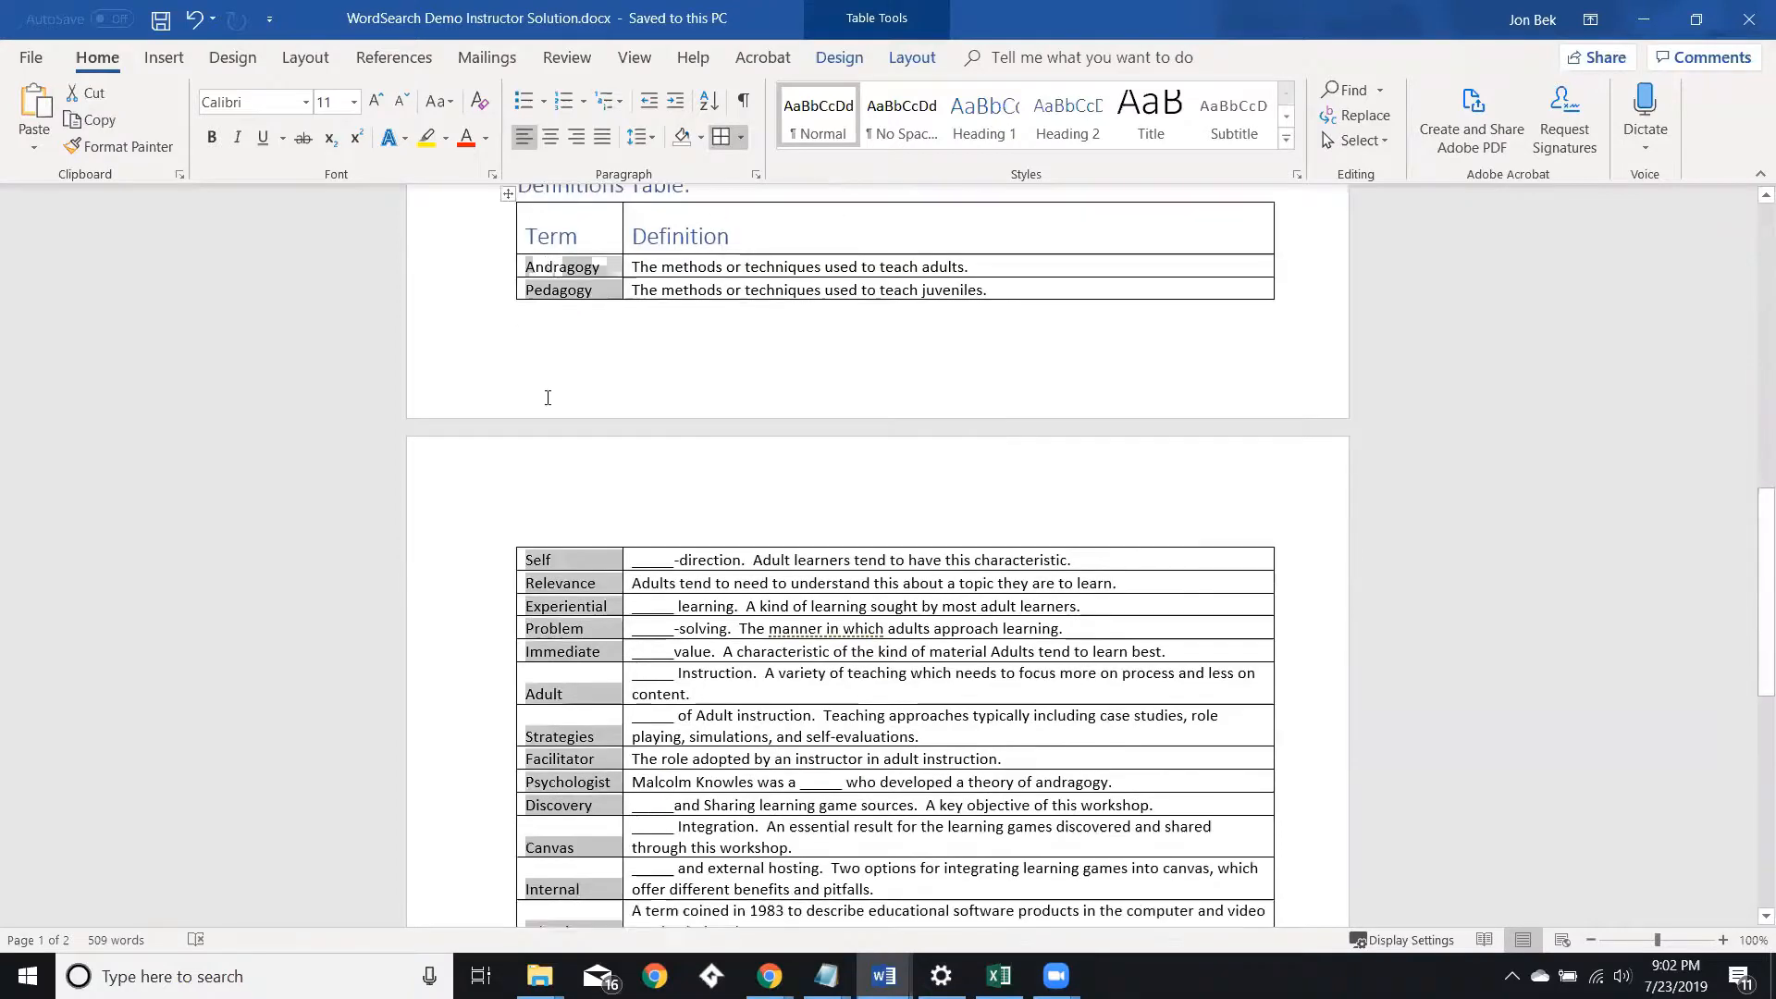
{"action": "key", "text": "shift+Up"}
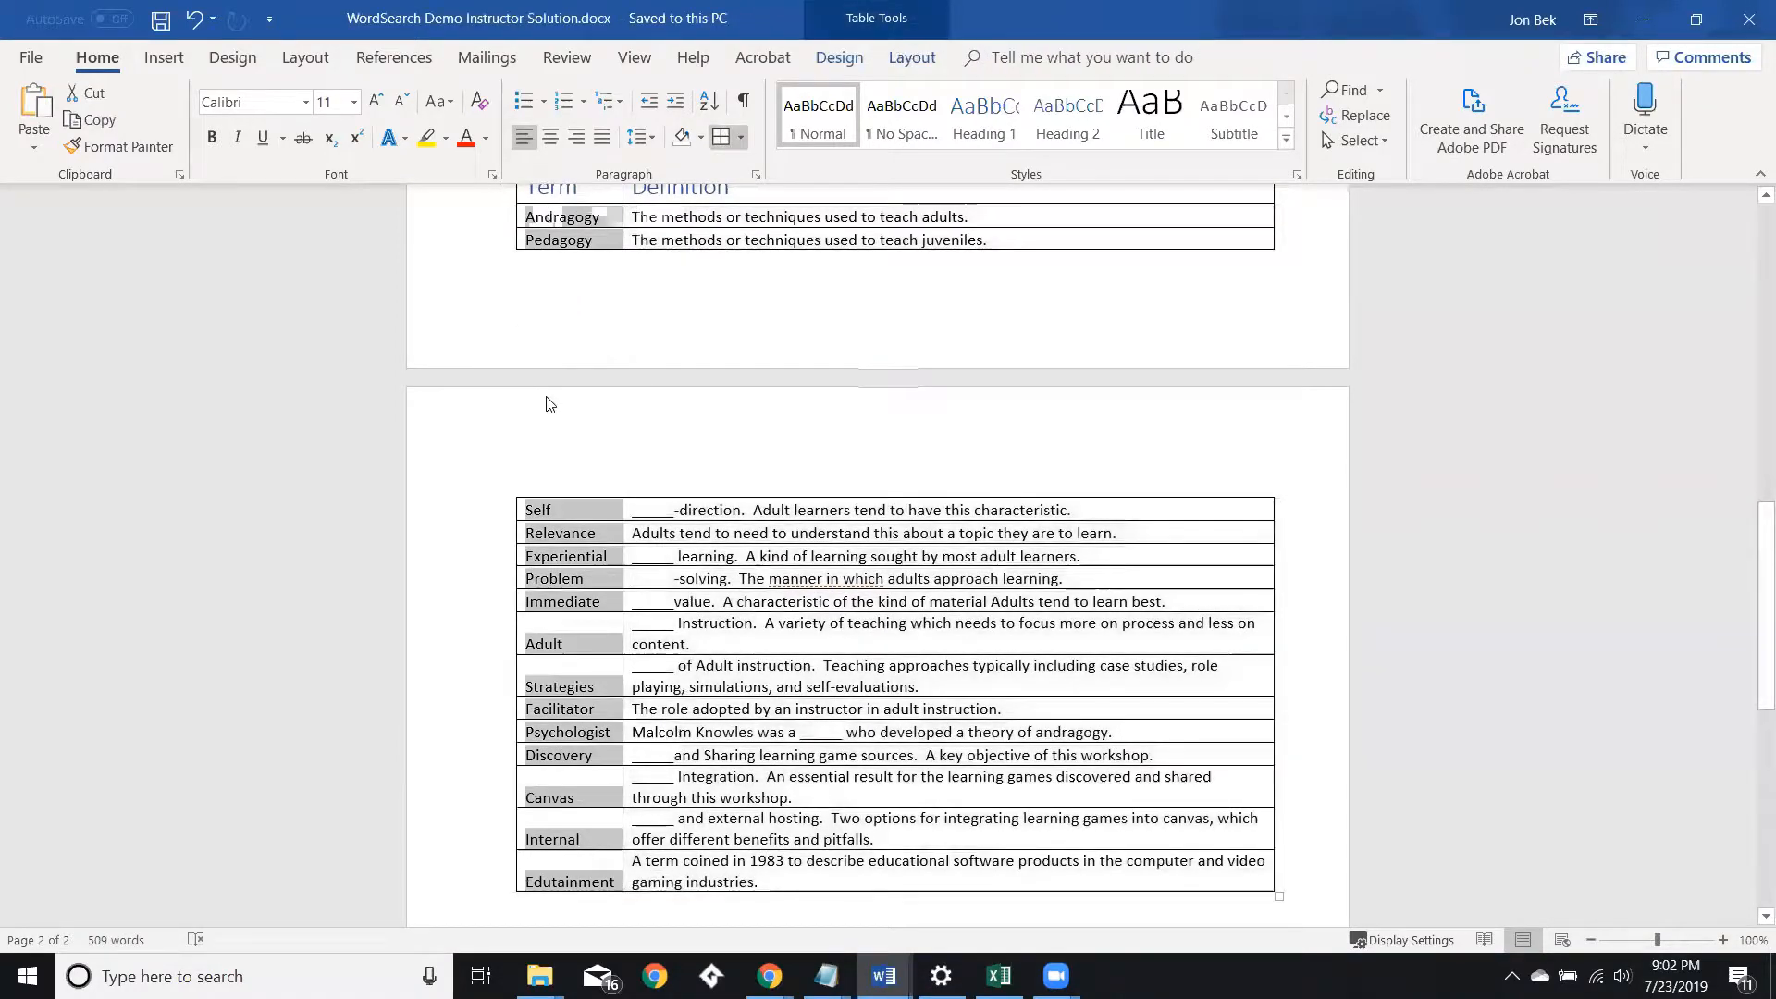
{"action": "key", "text": "Delete"}
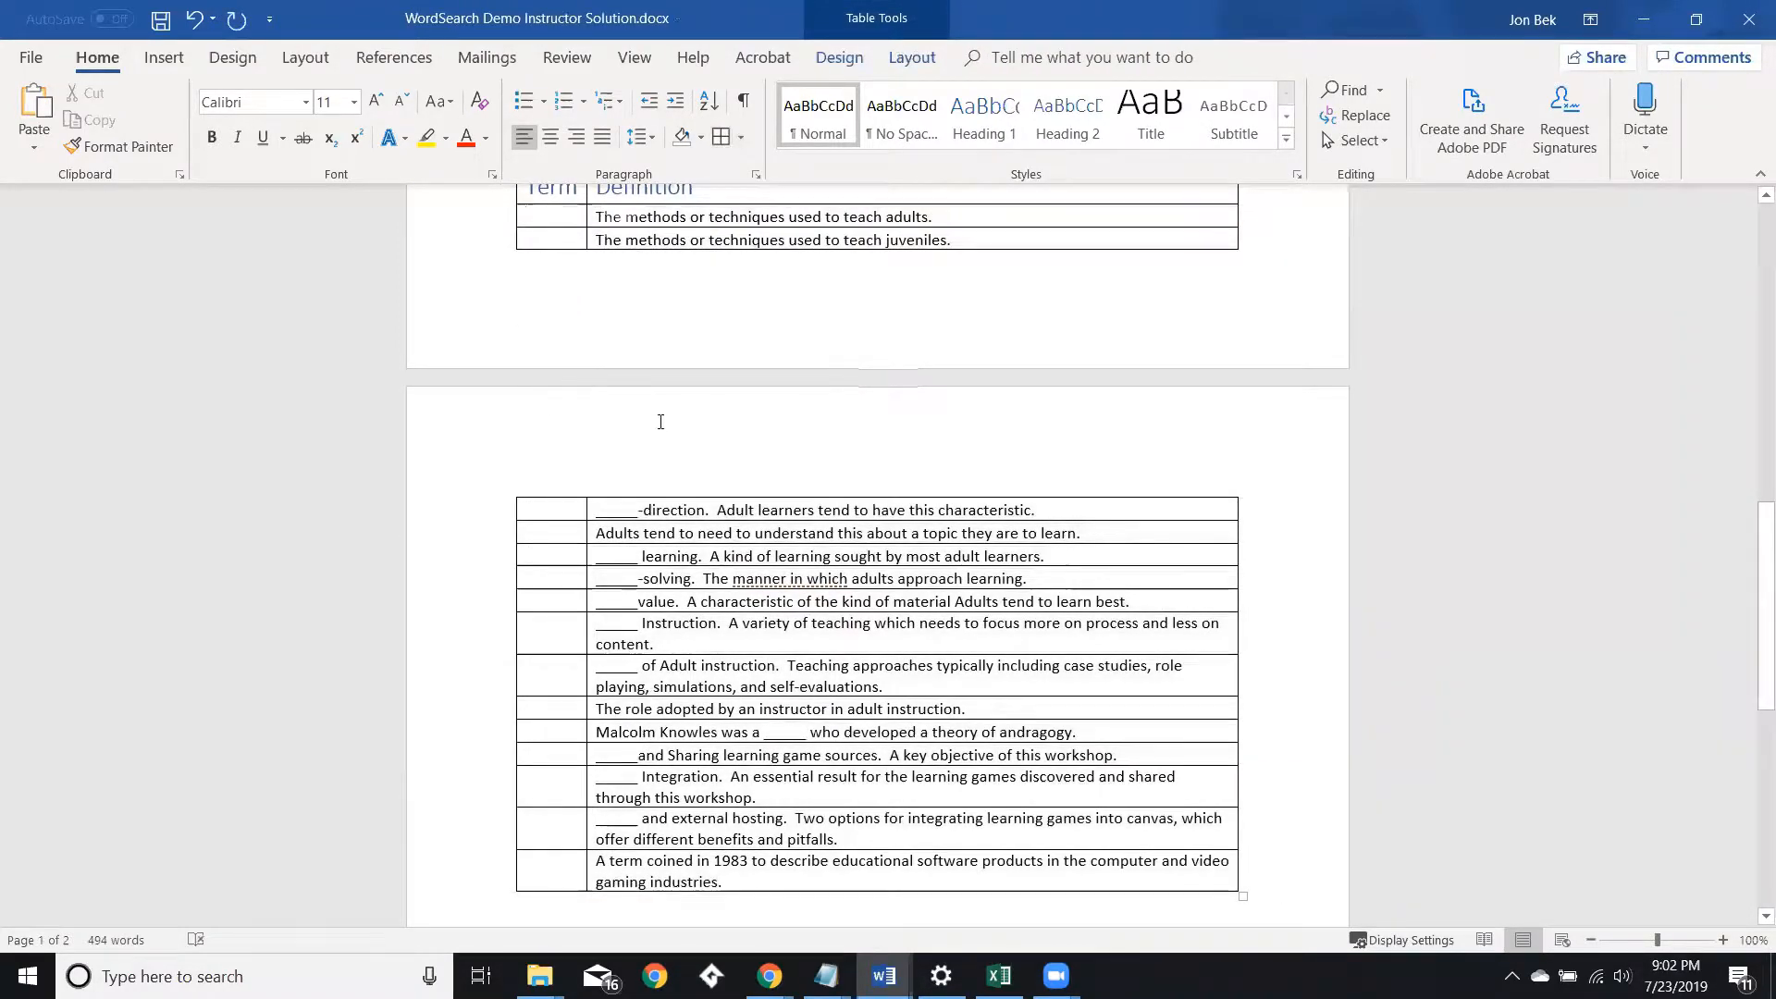
Widen the Term column of the definitions table slightly.
{"action": "scroll", "coordinate": [661, 422], "scroll_direction": "up", "scroll_amount": 3}
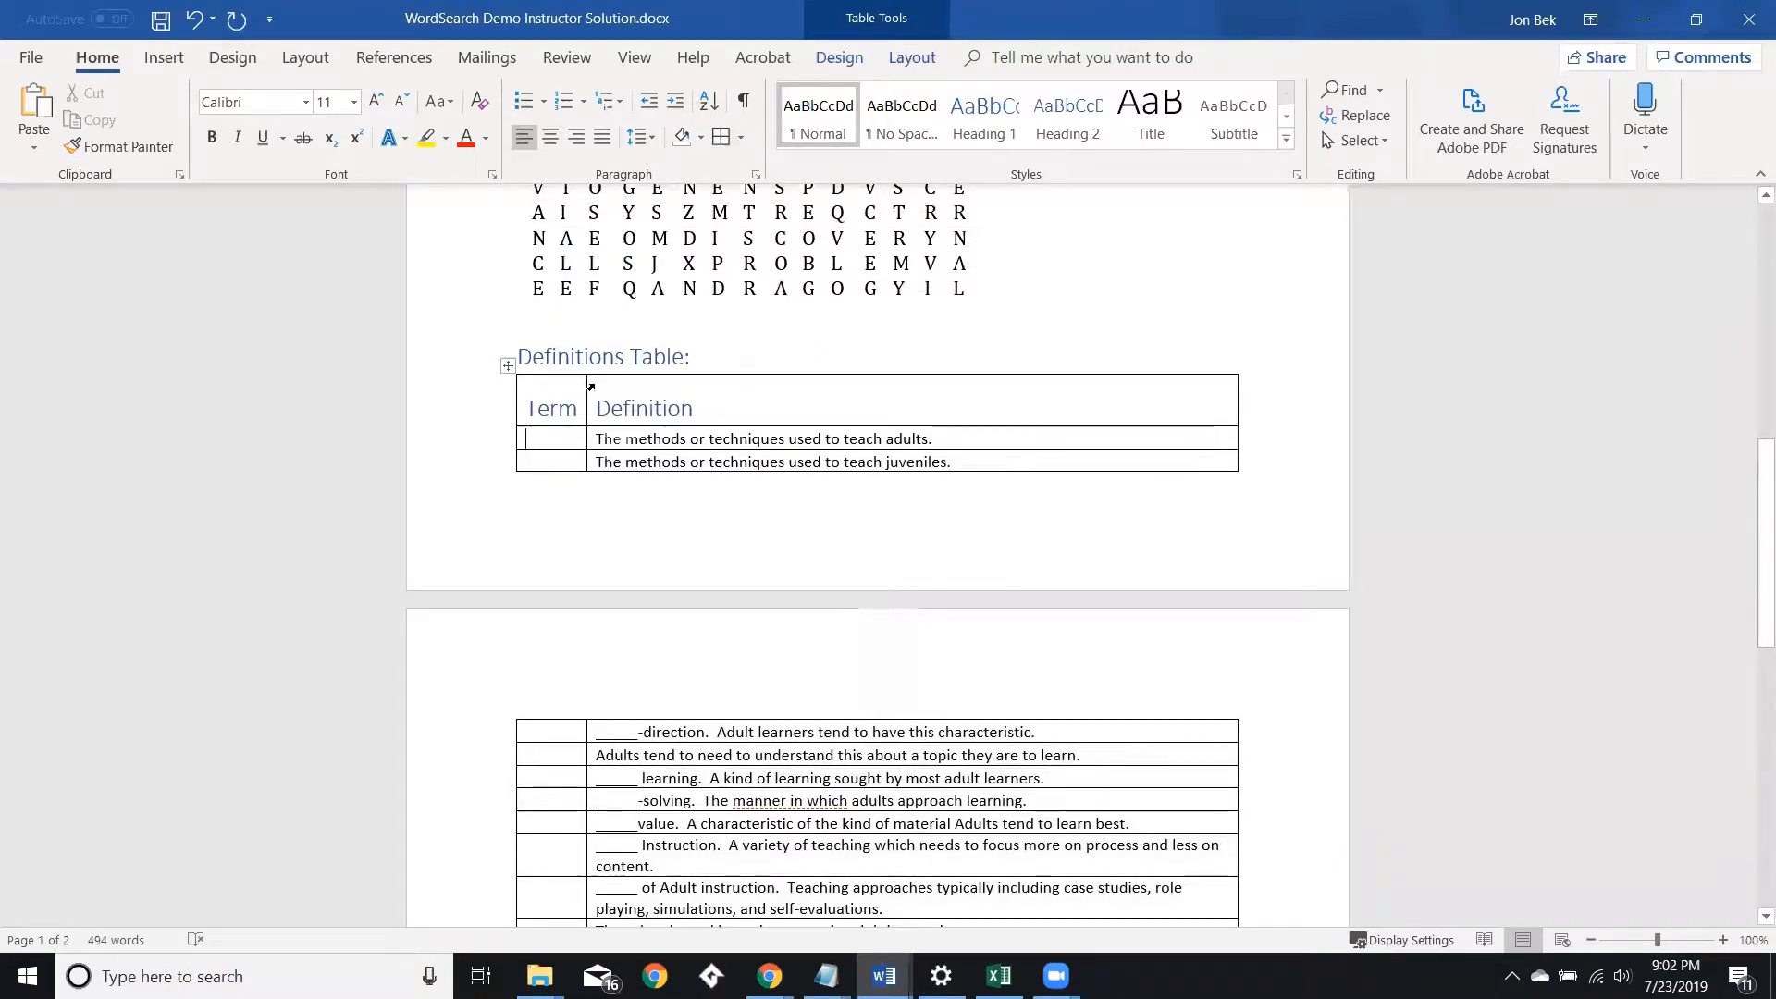
{"action": "left_click_drag", "start_coordinate": [586, 385], "coordinate": [628, 387]}
{"action": "scroll", "coordinate": [628, 388], "scroll_direction": "up", "scroll_amount": 2}
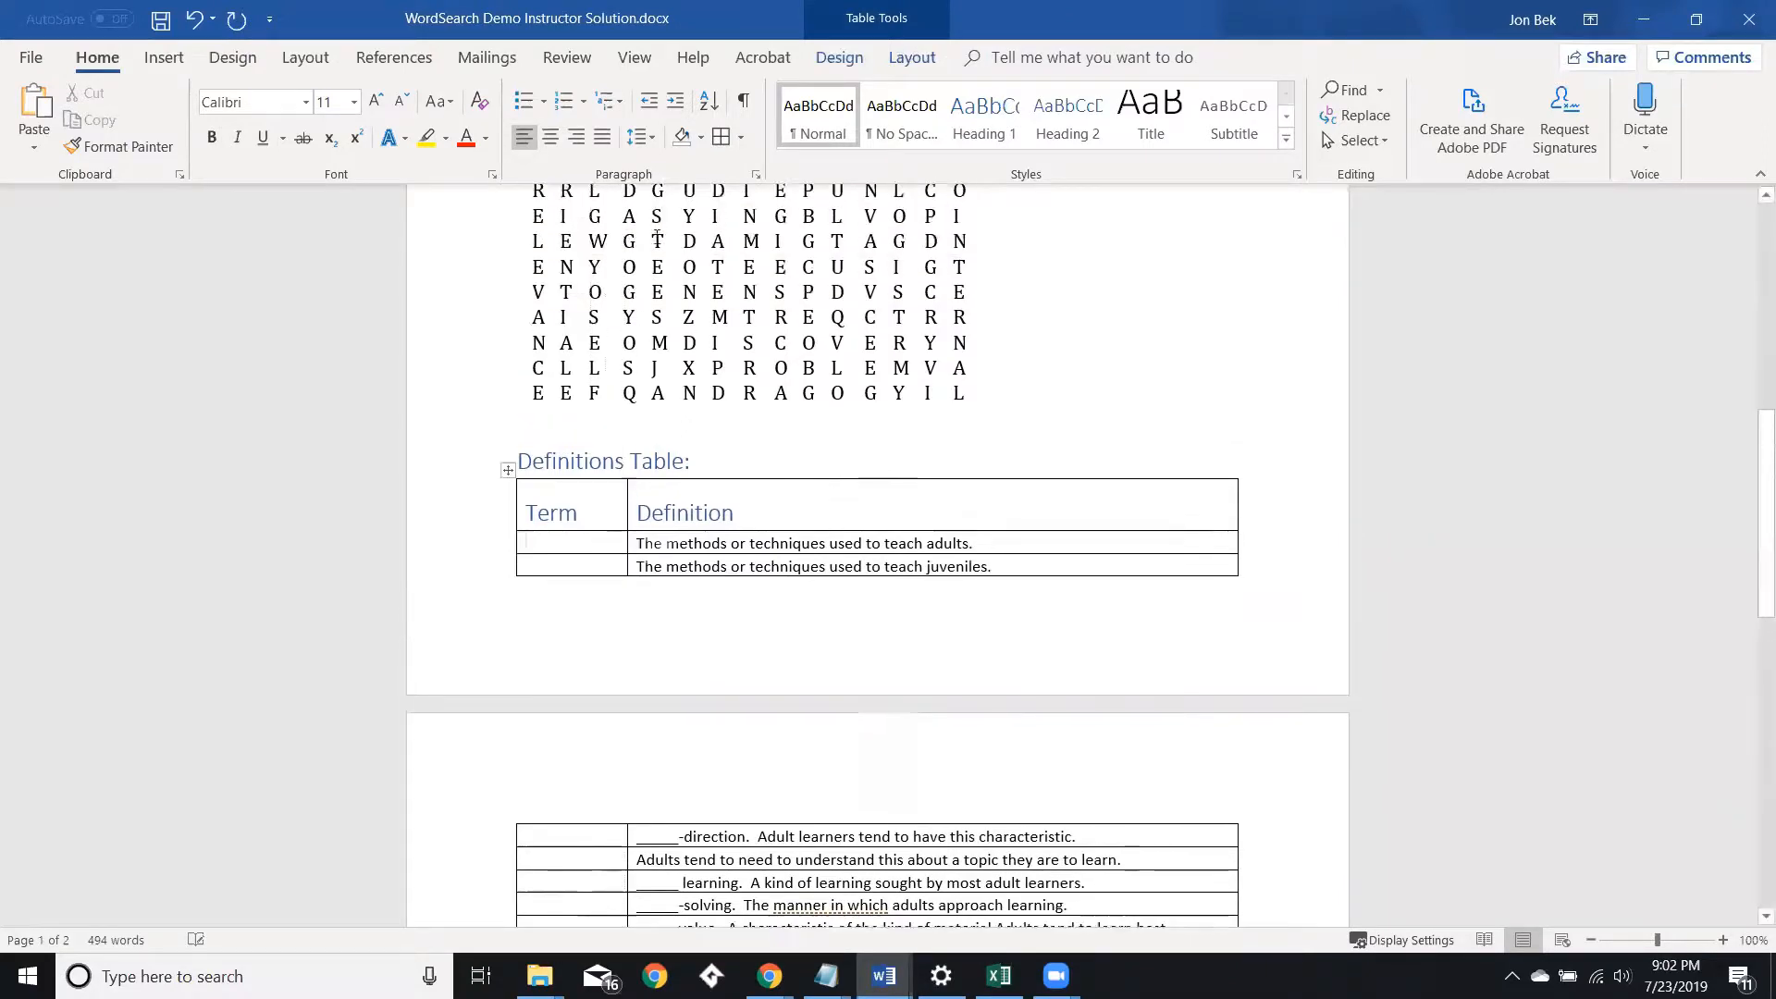
Save a copy of the document as "WordSearch Demo Student Worksheet" in the same folder.
{"action": "left_click", "coordinate": [37, 57]}
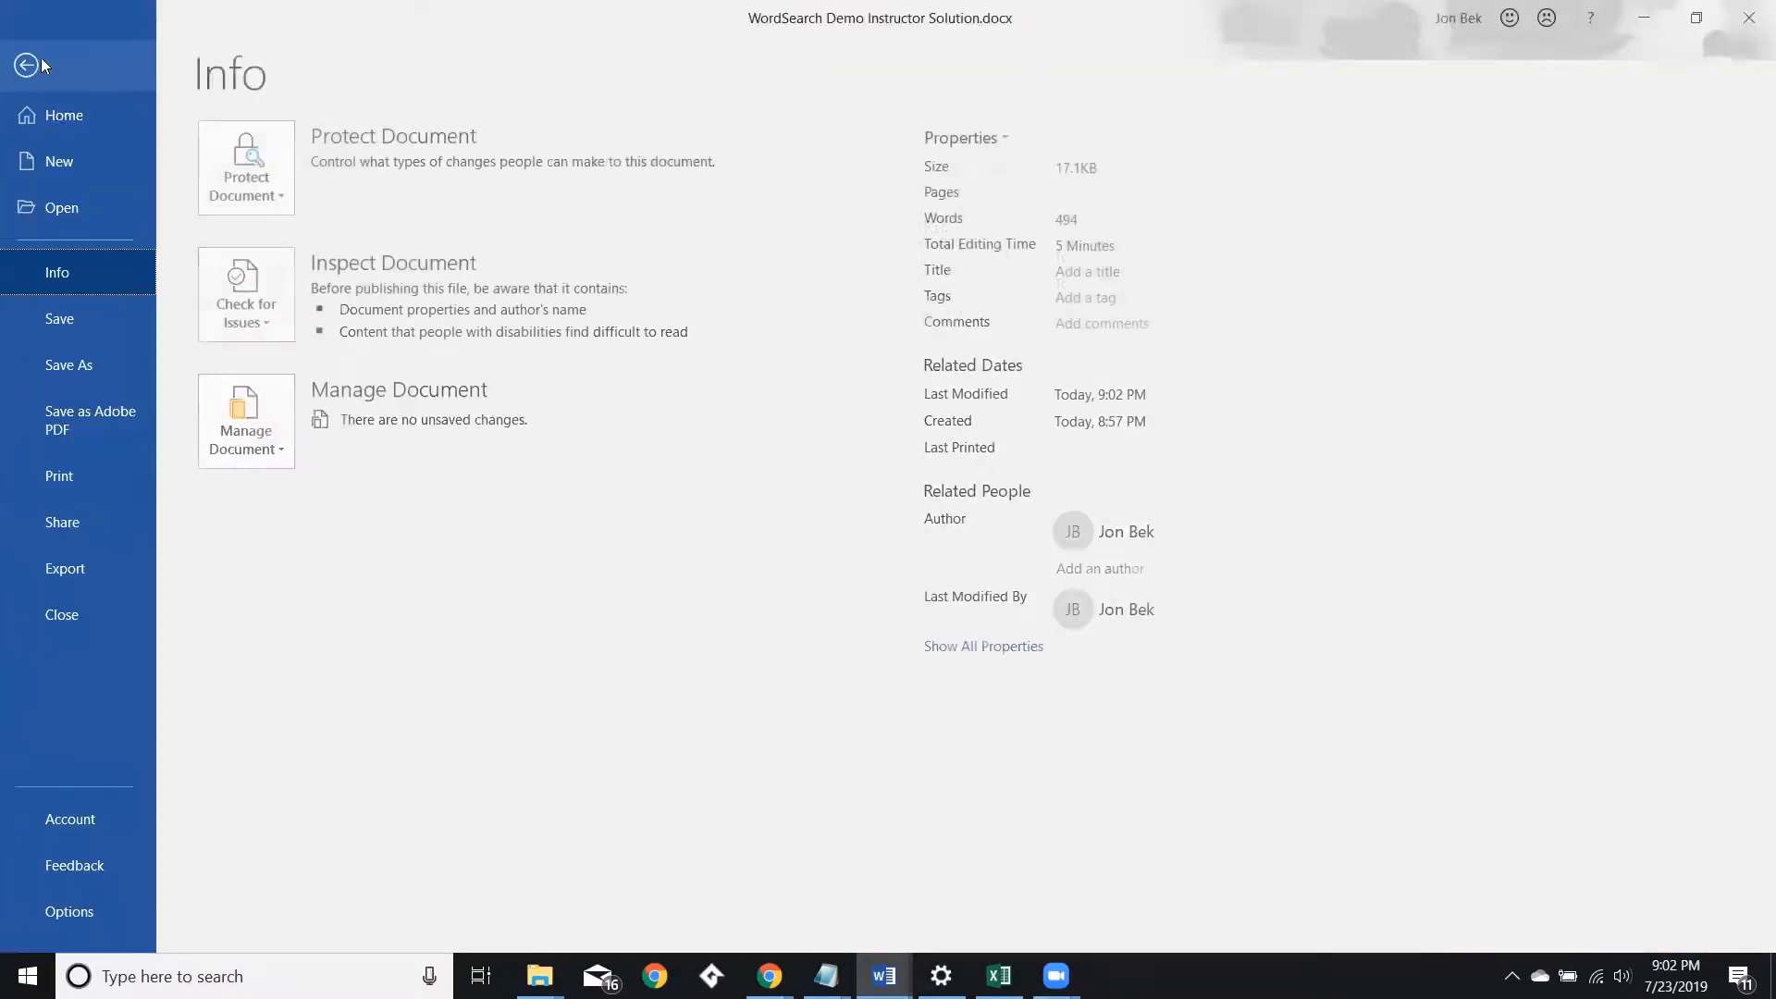
{"action": "left_click", "coordinate": [79, 362]}
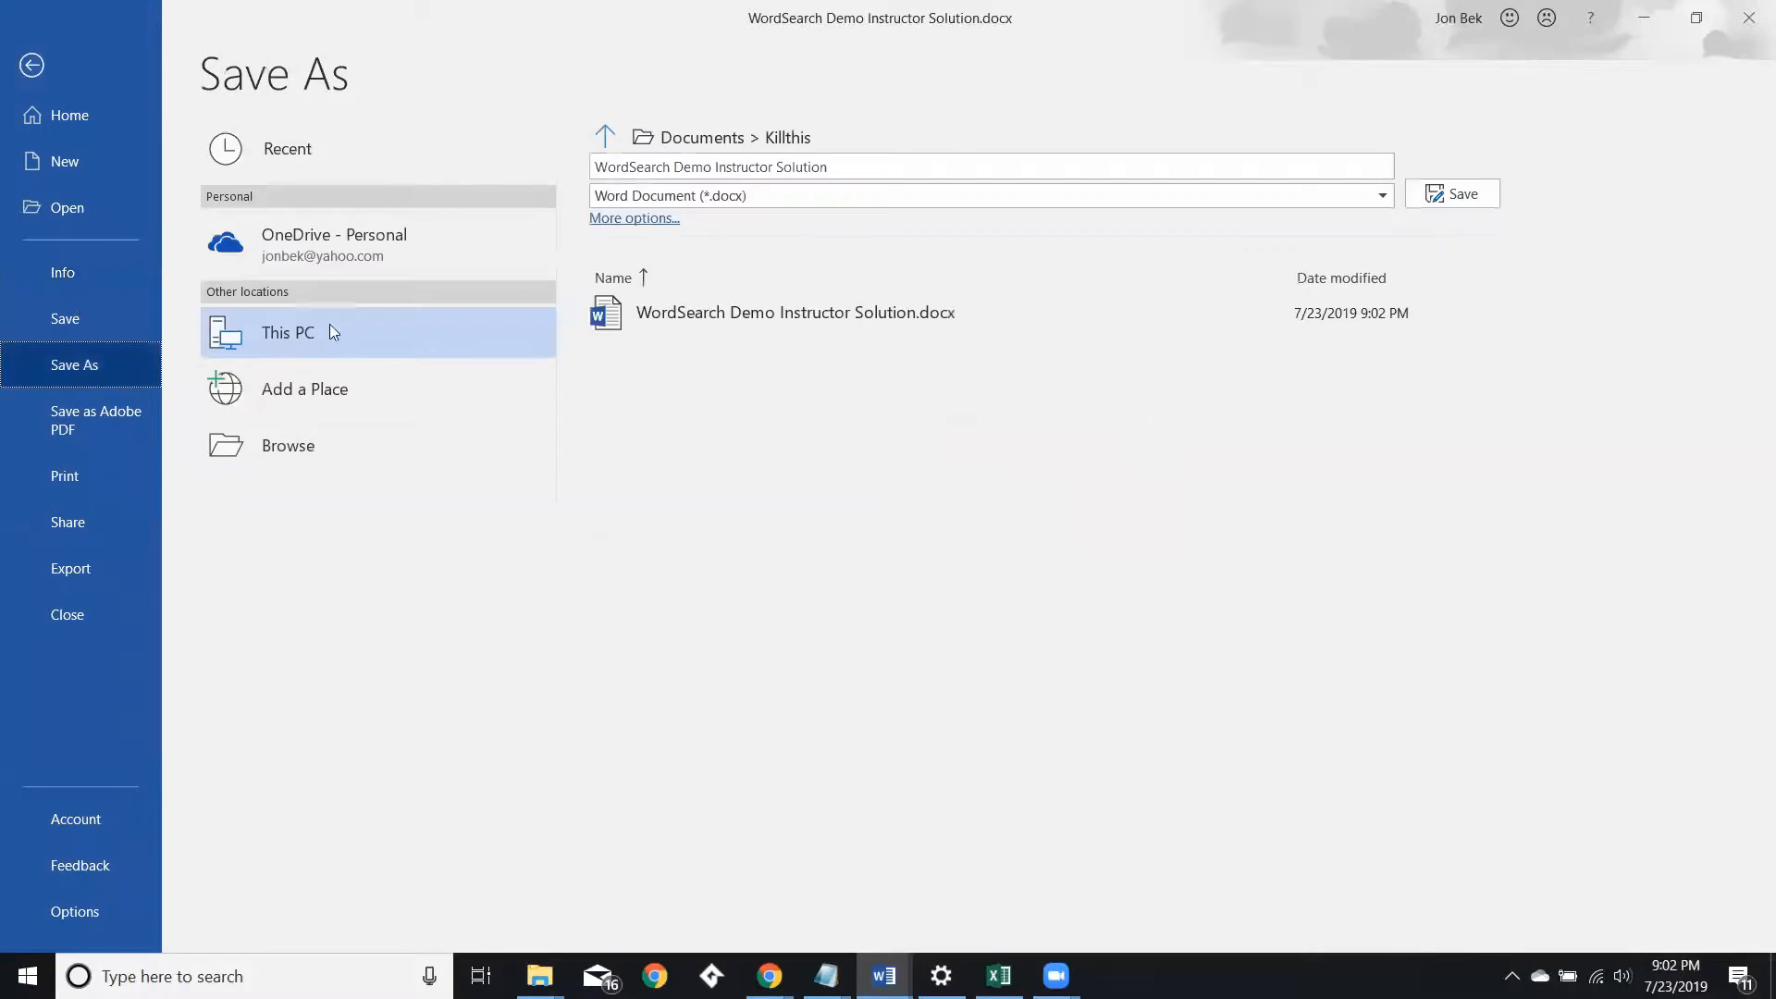
{"action": "left_click", "coordinate": [745, 167]}
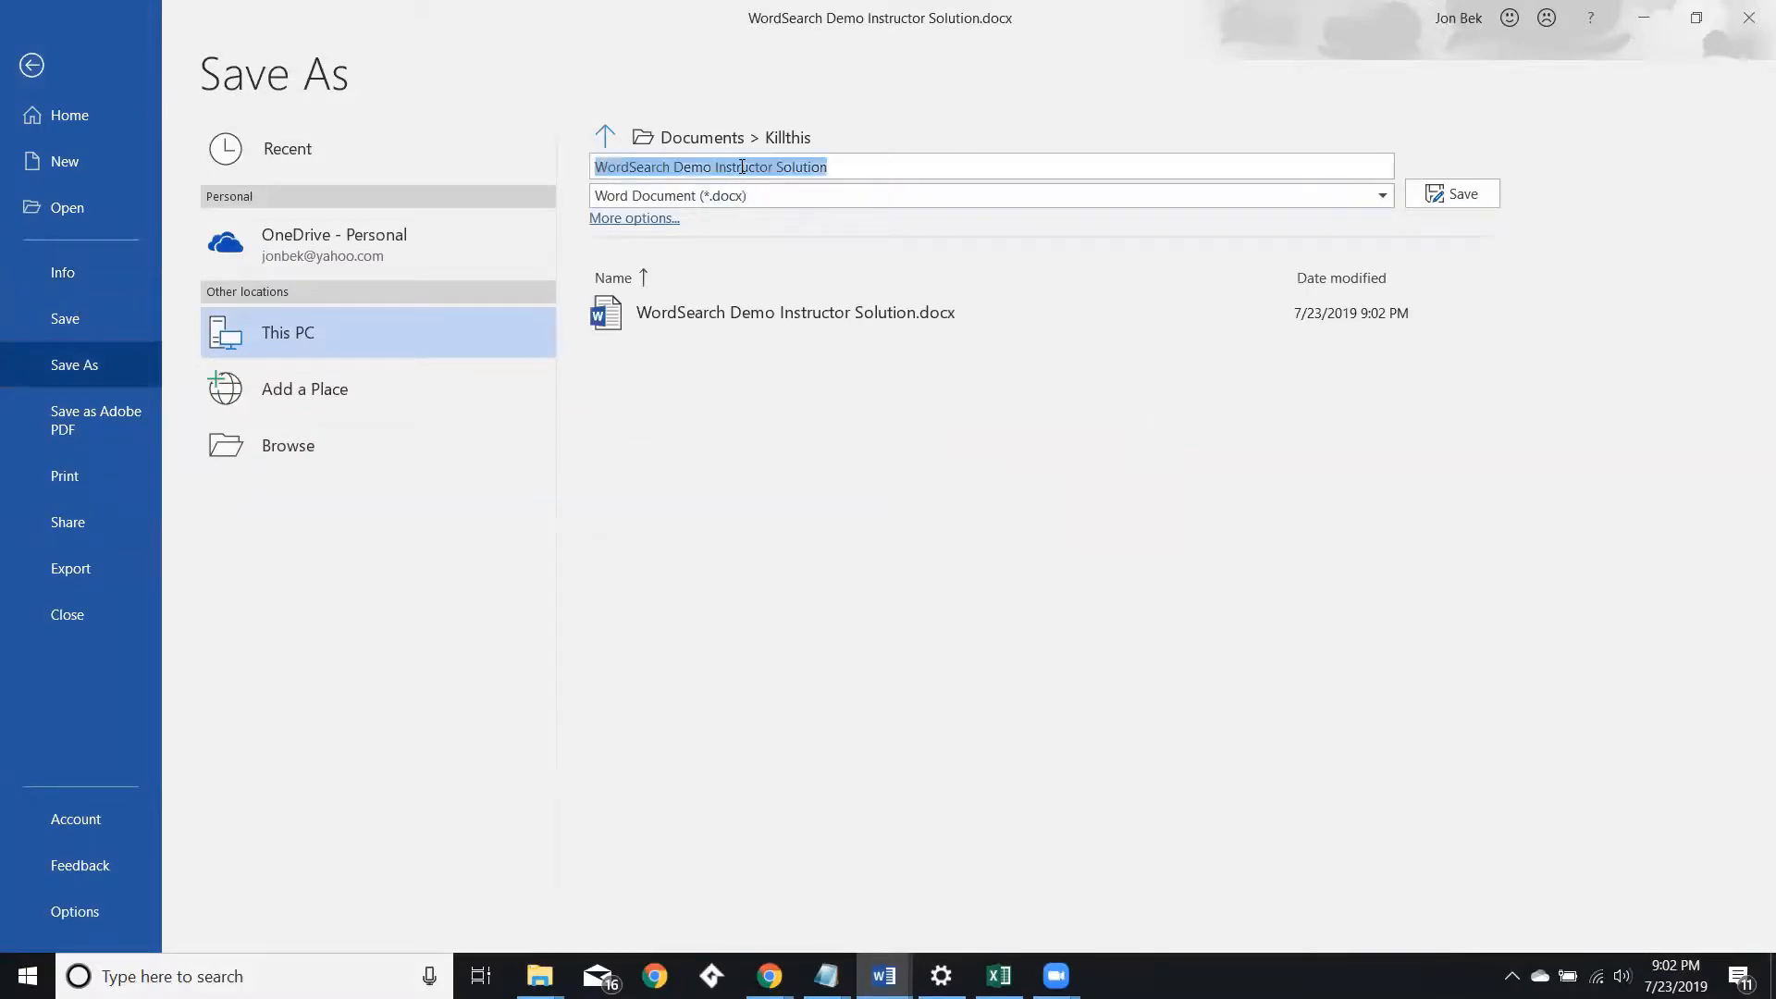
{"action": "left_click", "coordinate": [746, 163]}
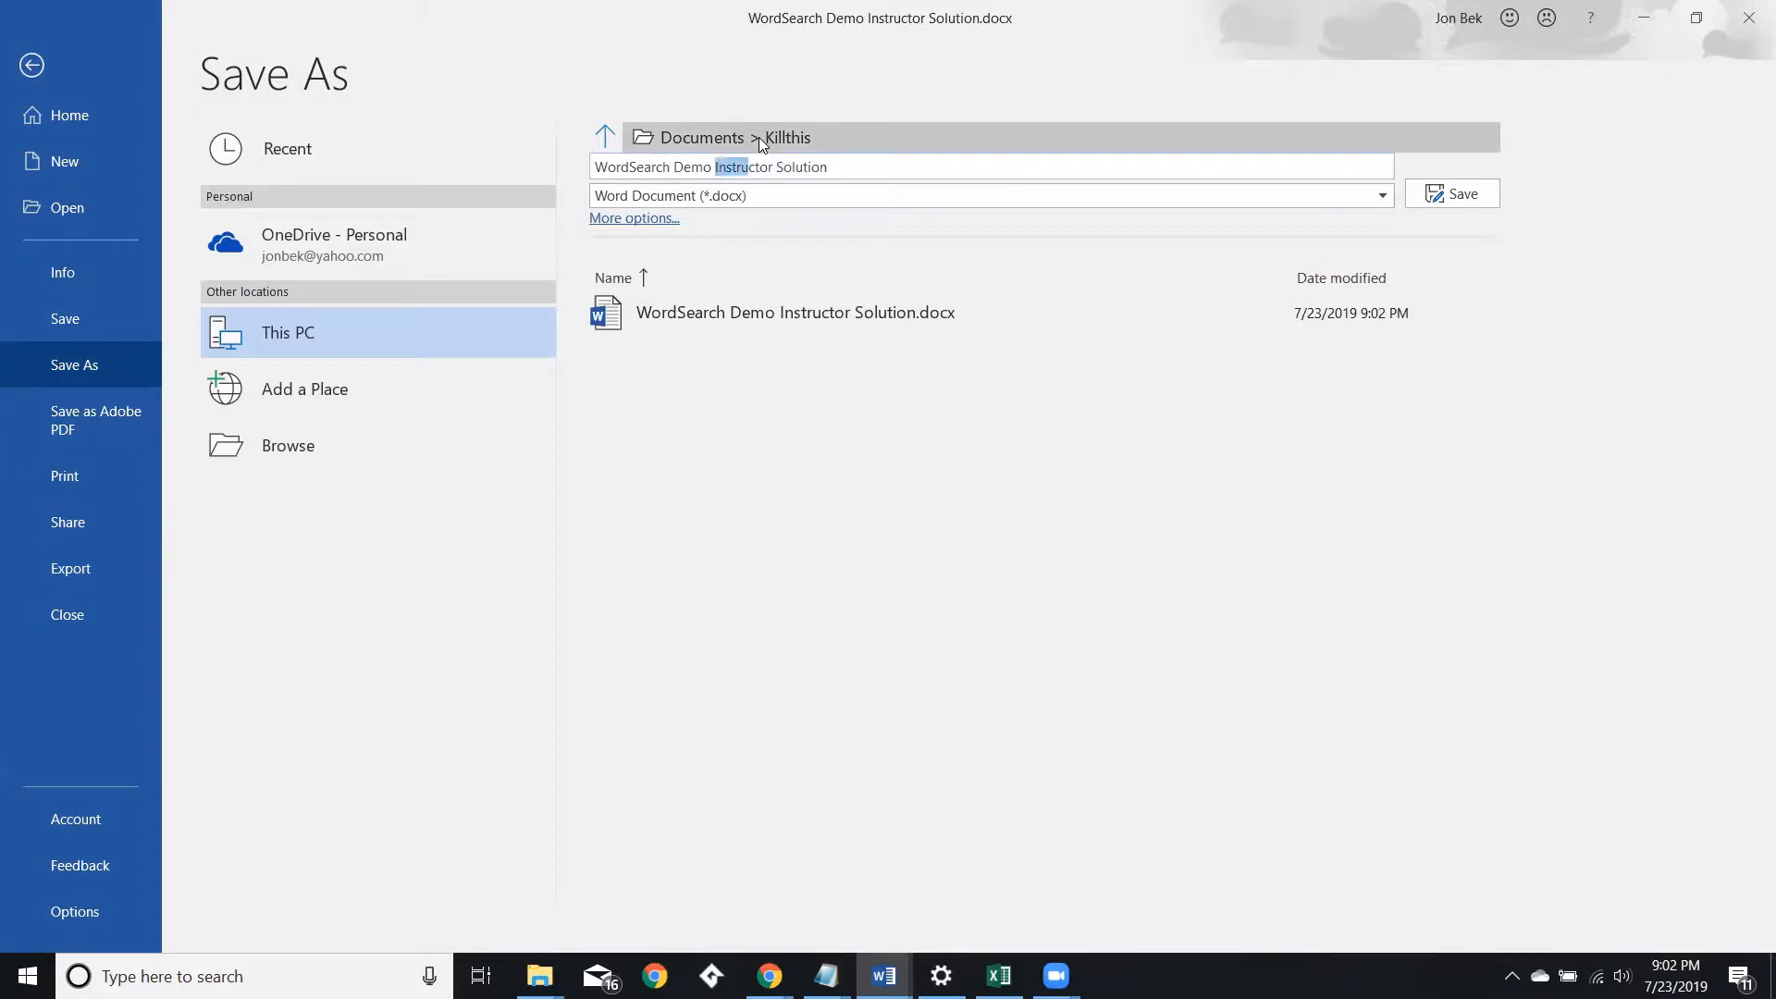
{"action": "key", "text": "shift+Right"}
{"action": "key", "text": "shift+Right"}
{"action": "key", "text": "shift+Right"}
{"action": "key", "text": "shift+Right"}
{"action": "key", "text": "shift+Right"}
{"action": "key", "text": "shift+Right"}
{"action": "key", "text": "shift+Right"}
{"action": "key", "text": "shift+Right"}
{"action": "key", "text": "shift+Right"}
{"action": "key", "text": "shift+Right"}
{"action": "key", "text": "shift+Right"}
{"action": "key", "text": "shift+Right"}
{"action": "key", "text": "shift+Right"}
{"action": "key", "text": "Return"}
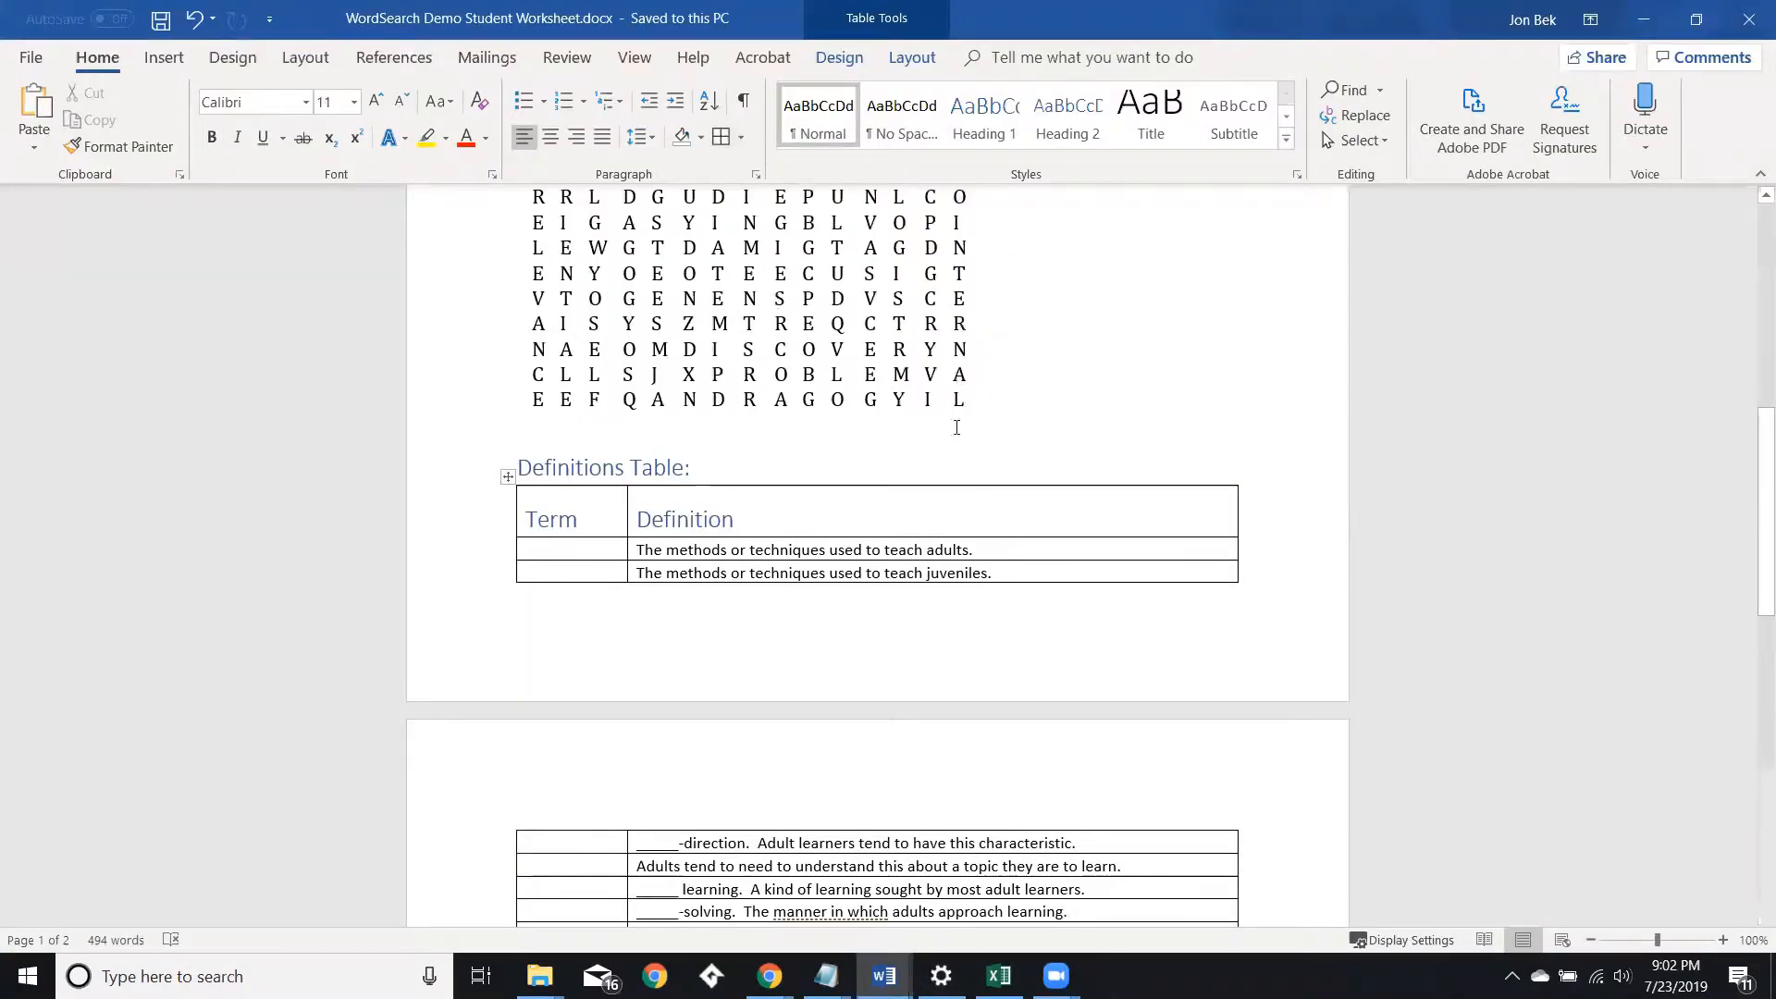
Scroll through the student worksheet to review its contents.
{"action": "scroll", "coordinate": [981, 556], "scroll_direction": "up", "scroll_amount": 10}
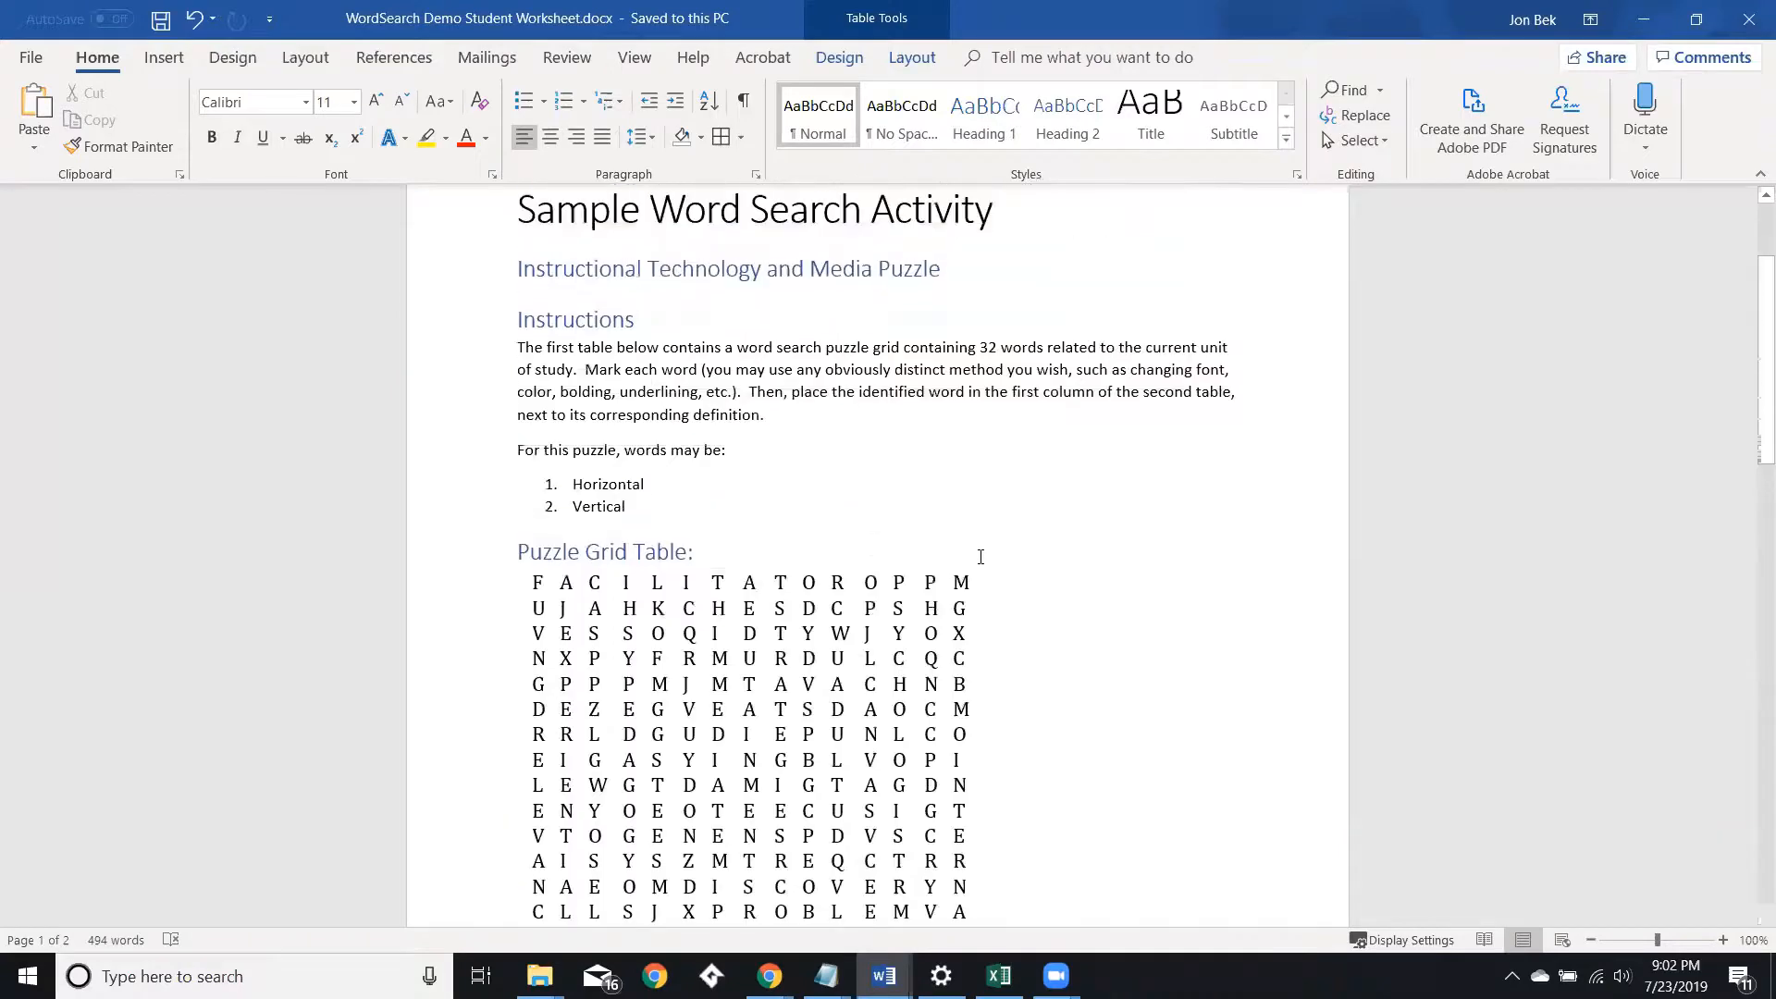
{"action": "scroll", "coordinate": [981, 554], "scroll_direction": "down", "scroll_amount": 5}
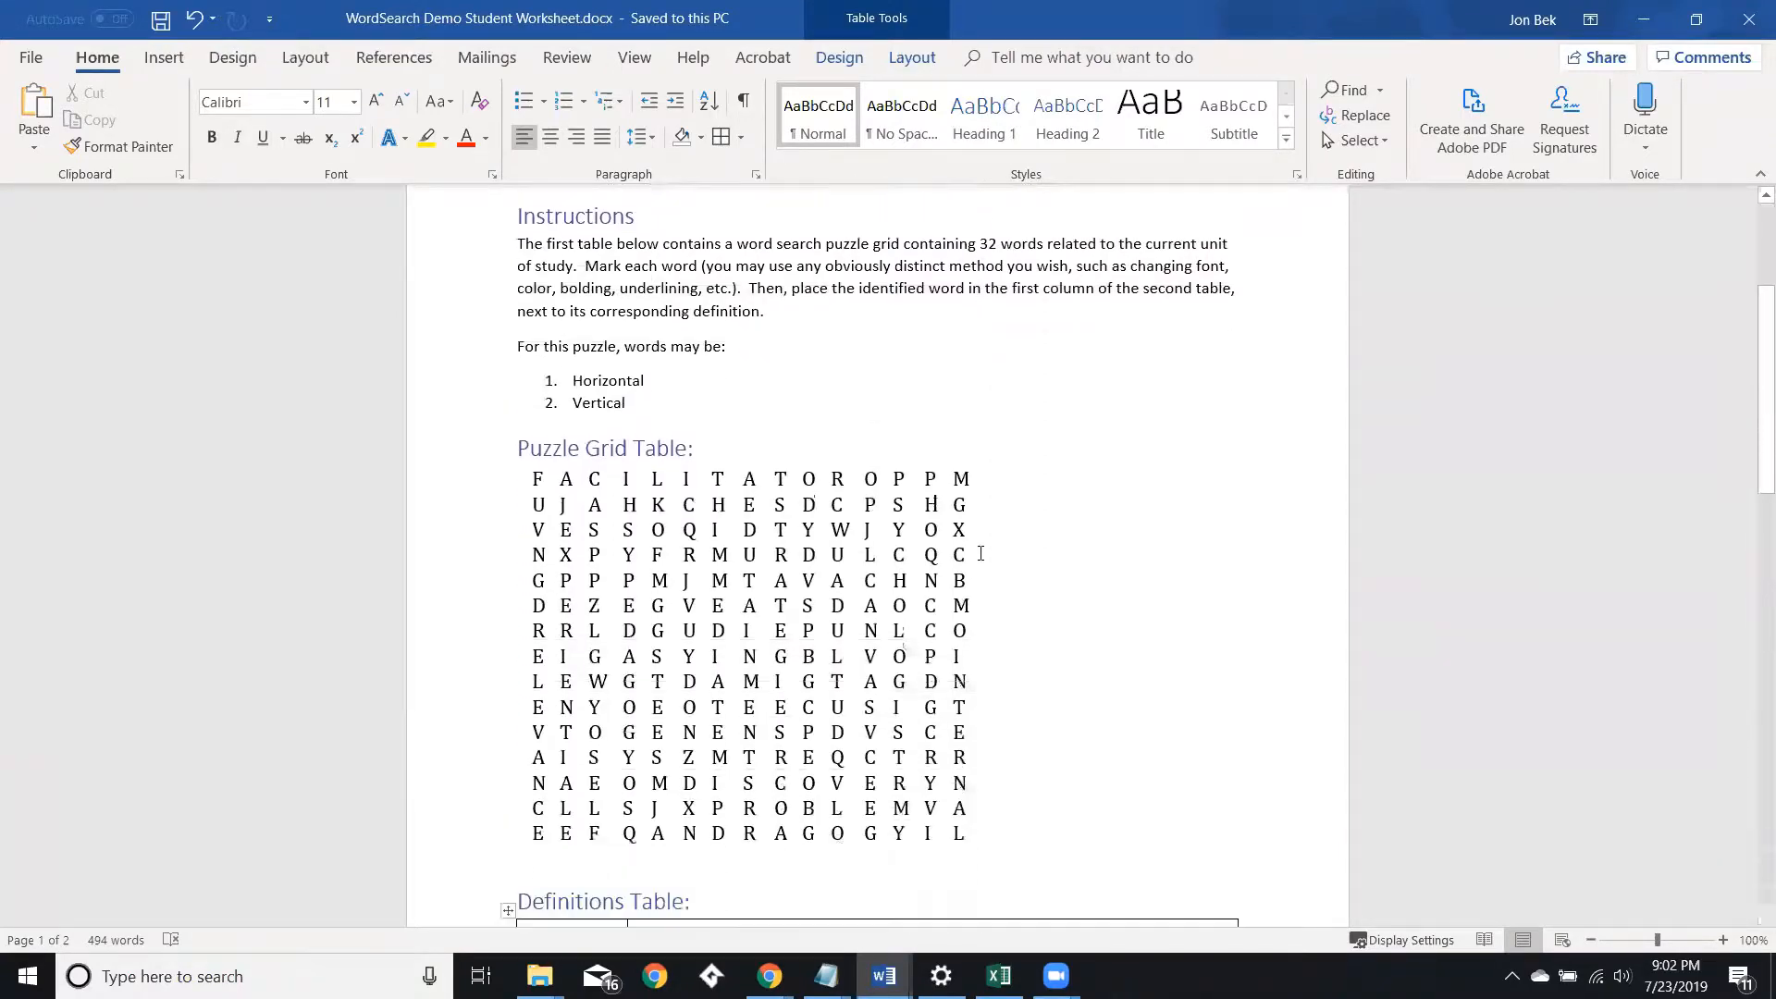
{"action": "scroll", "coordinate": [980, 553], "scroll_direction": "down", "scroll_amount": 12}
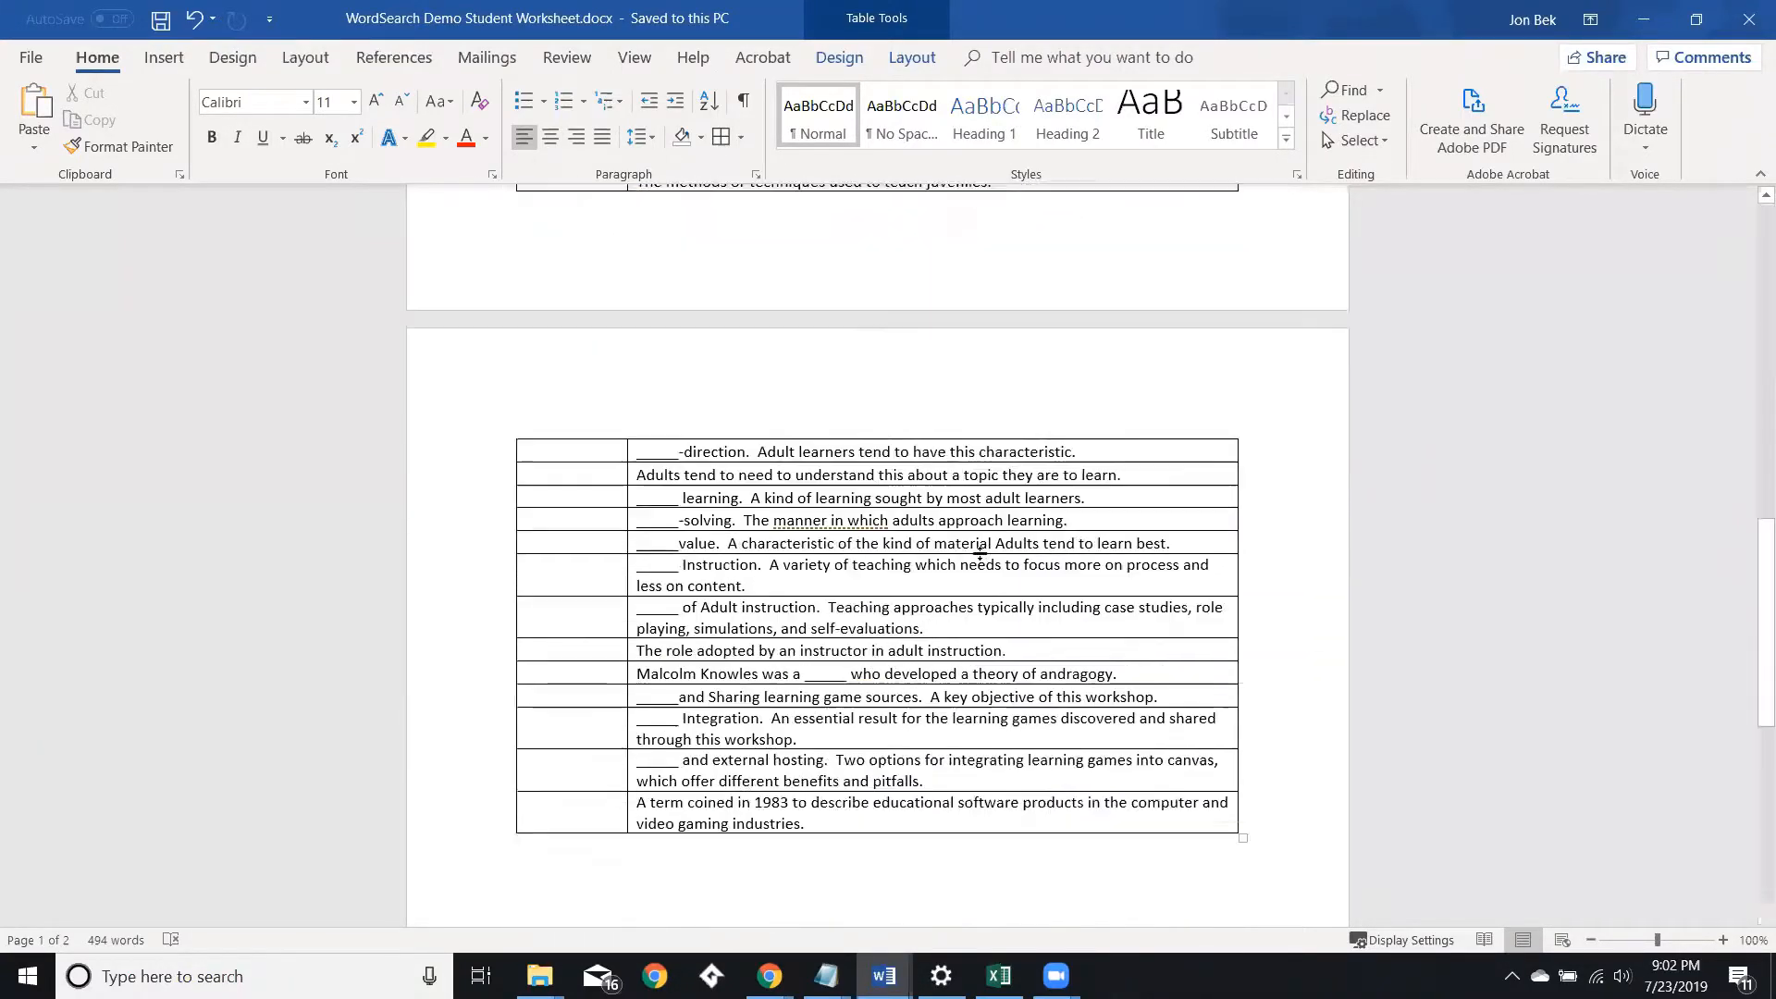
{"action": "scroll", "coordinate": [981, 553], "scroll_direction": "down", "scroll_amount": 4}
{"action": "scroll", "coordinate": [980, 553], "scroll_direction": "up", "scroll_amount": 12}
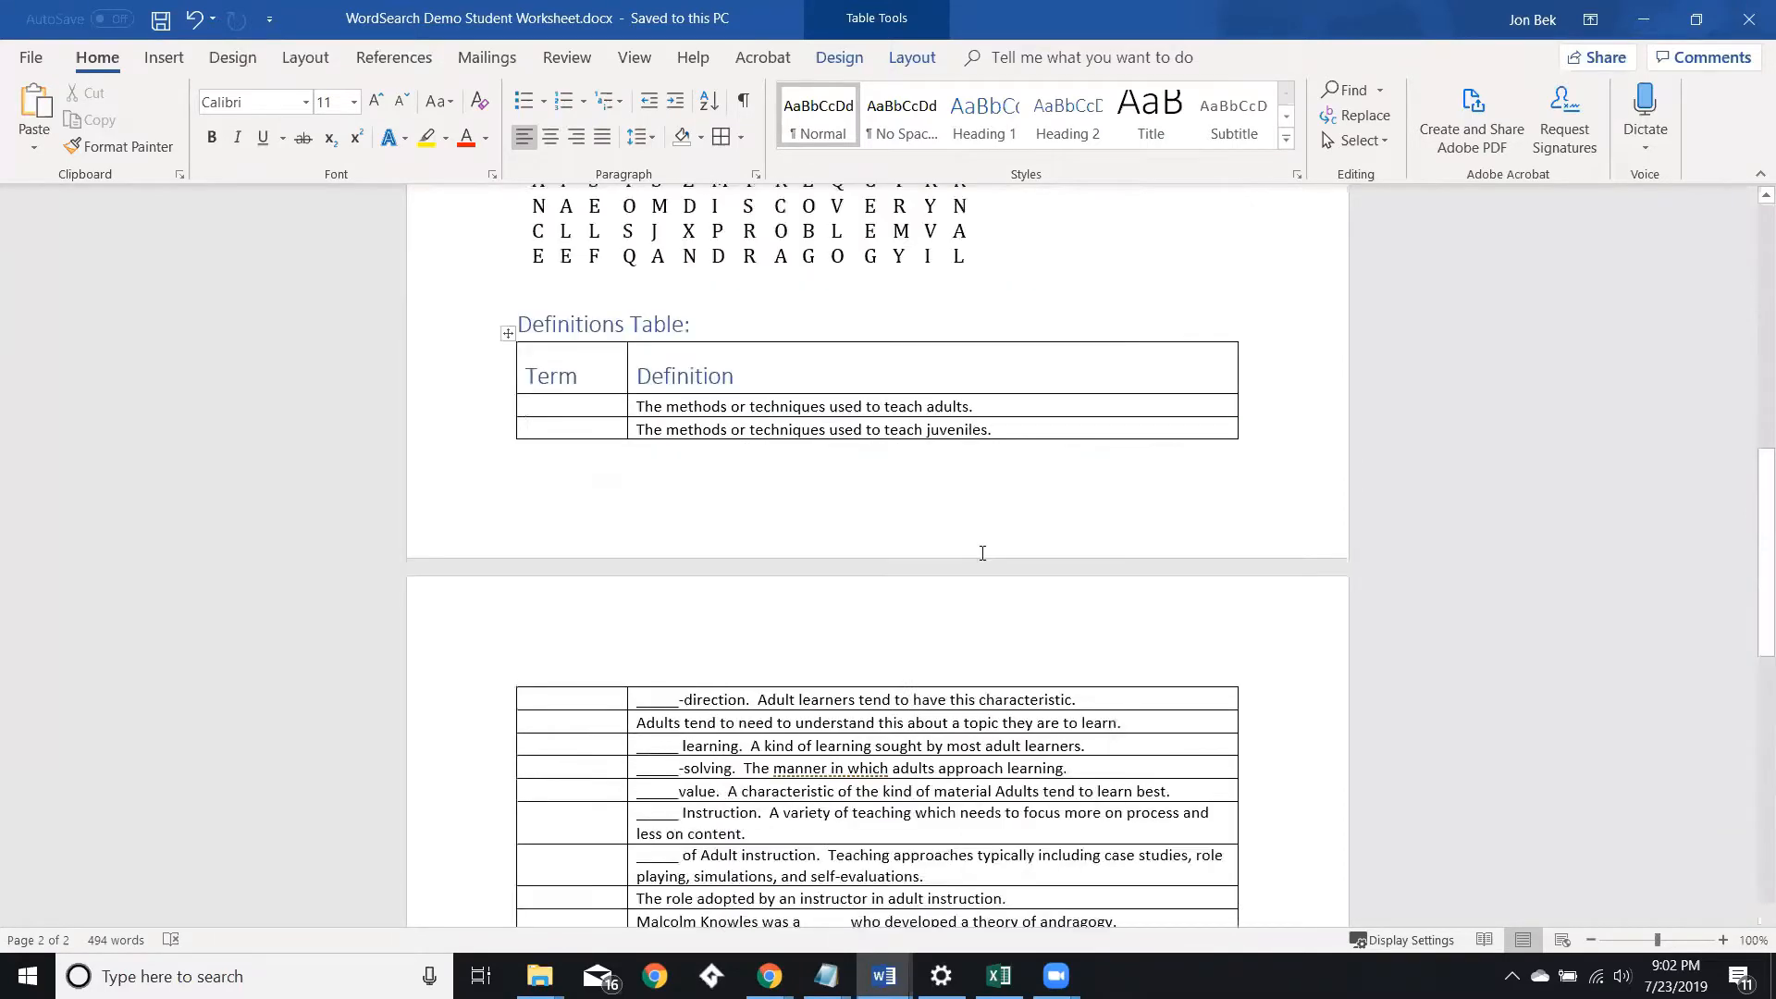
{"action": "scroll", "coordinate": [980, 558], "scroll_direction": "up", "scroll_amount": 1}
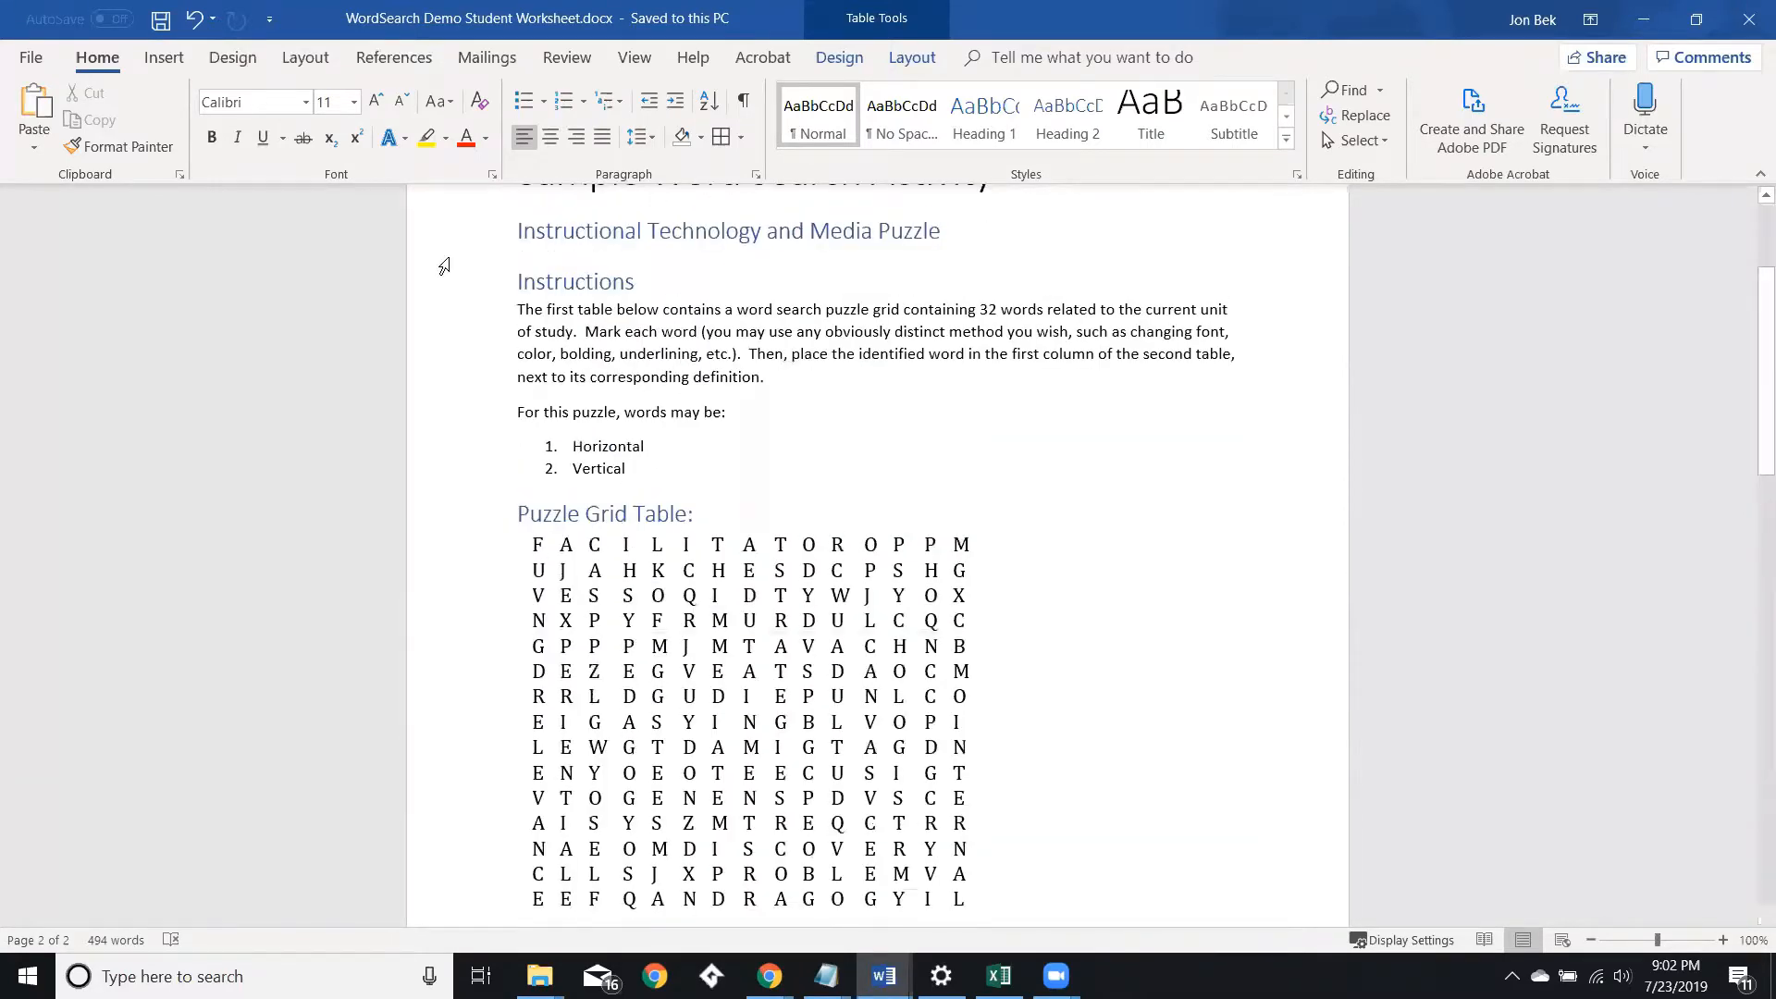
Run the Accessibility Checker and step through each table warning listed under Check reading order.
{"action": "left_click", "coordinate": [31, 62]}
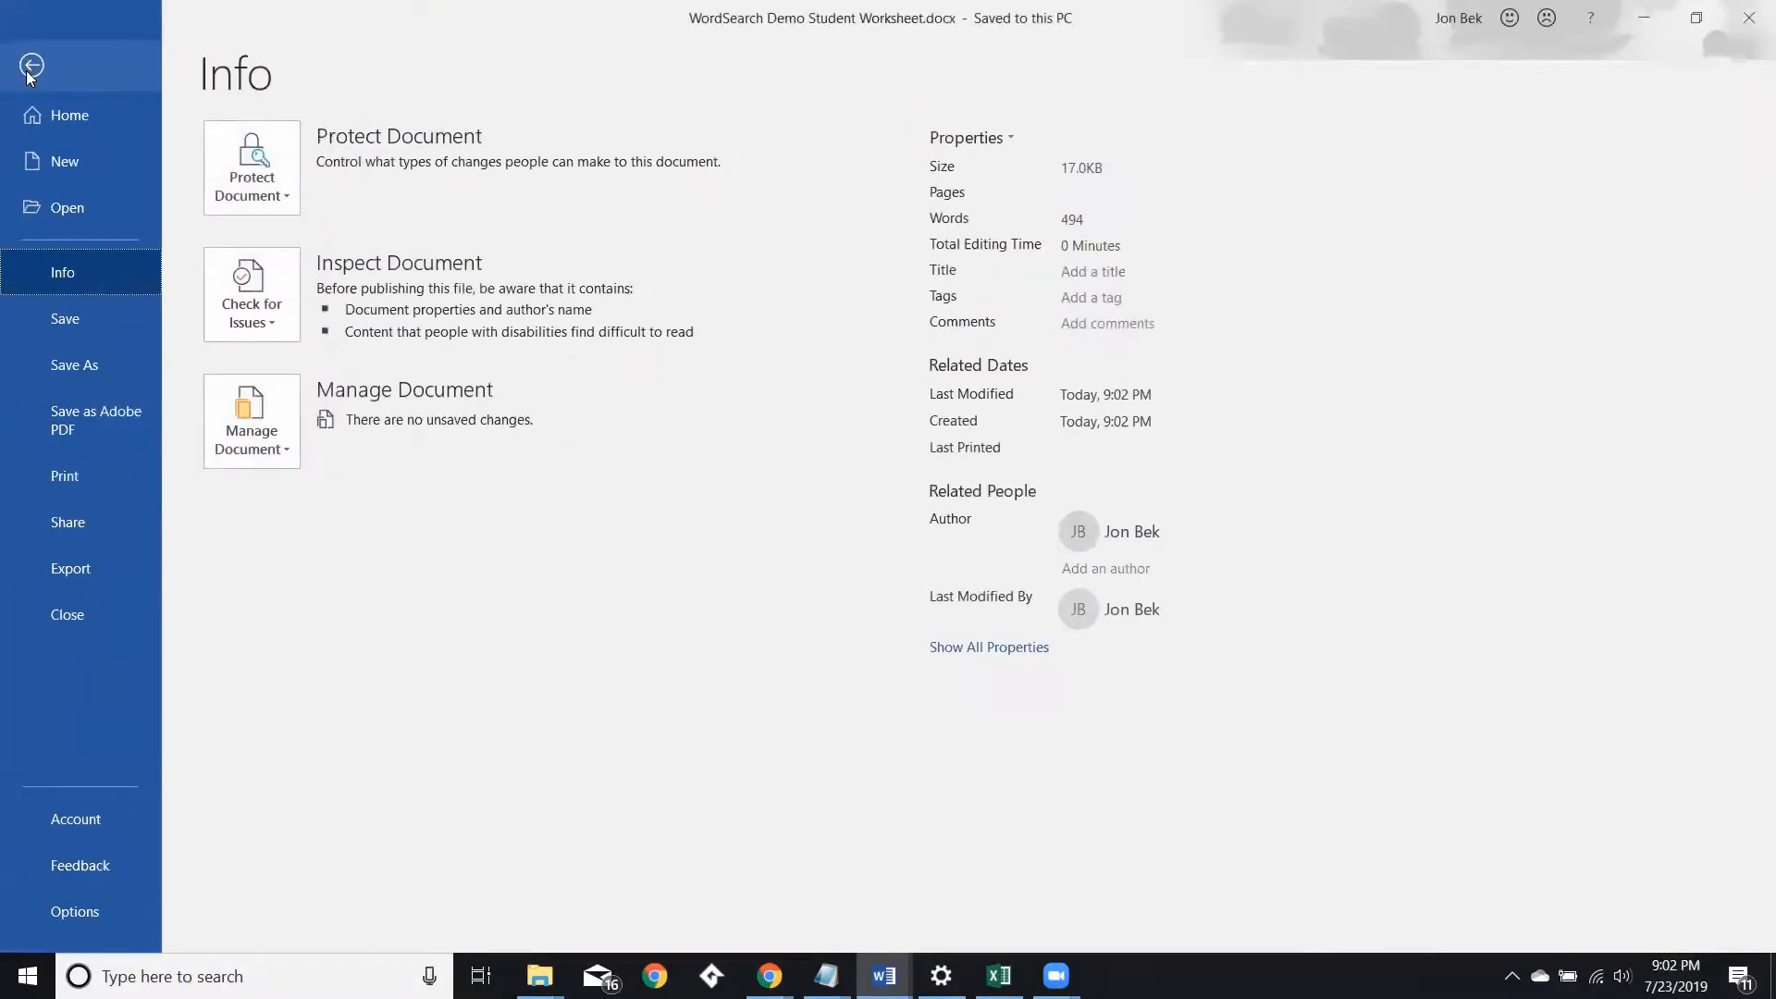
{"action": "left_click", "coordinate": [250, 313]}
{"action": "left_click", "coordinate": [282, 440]}
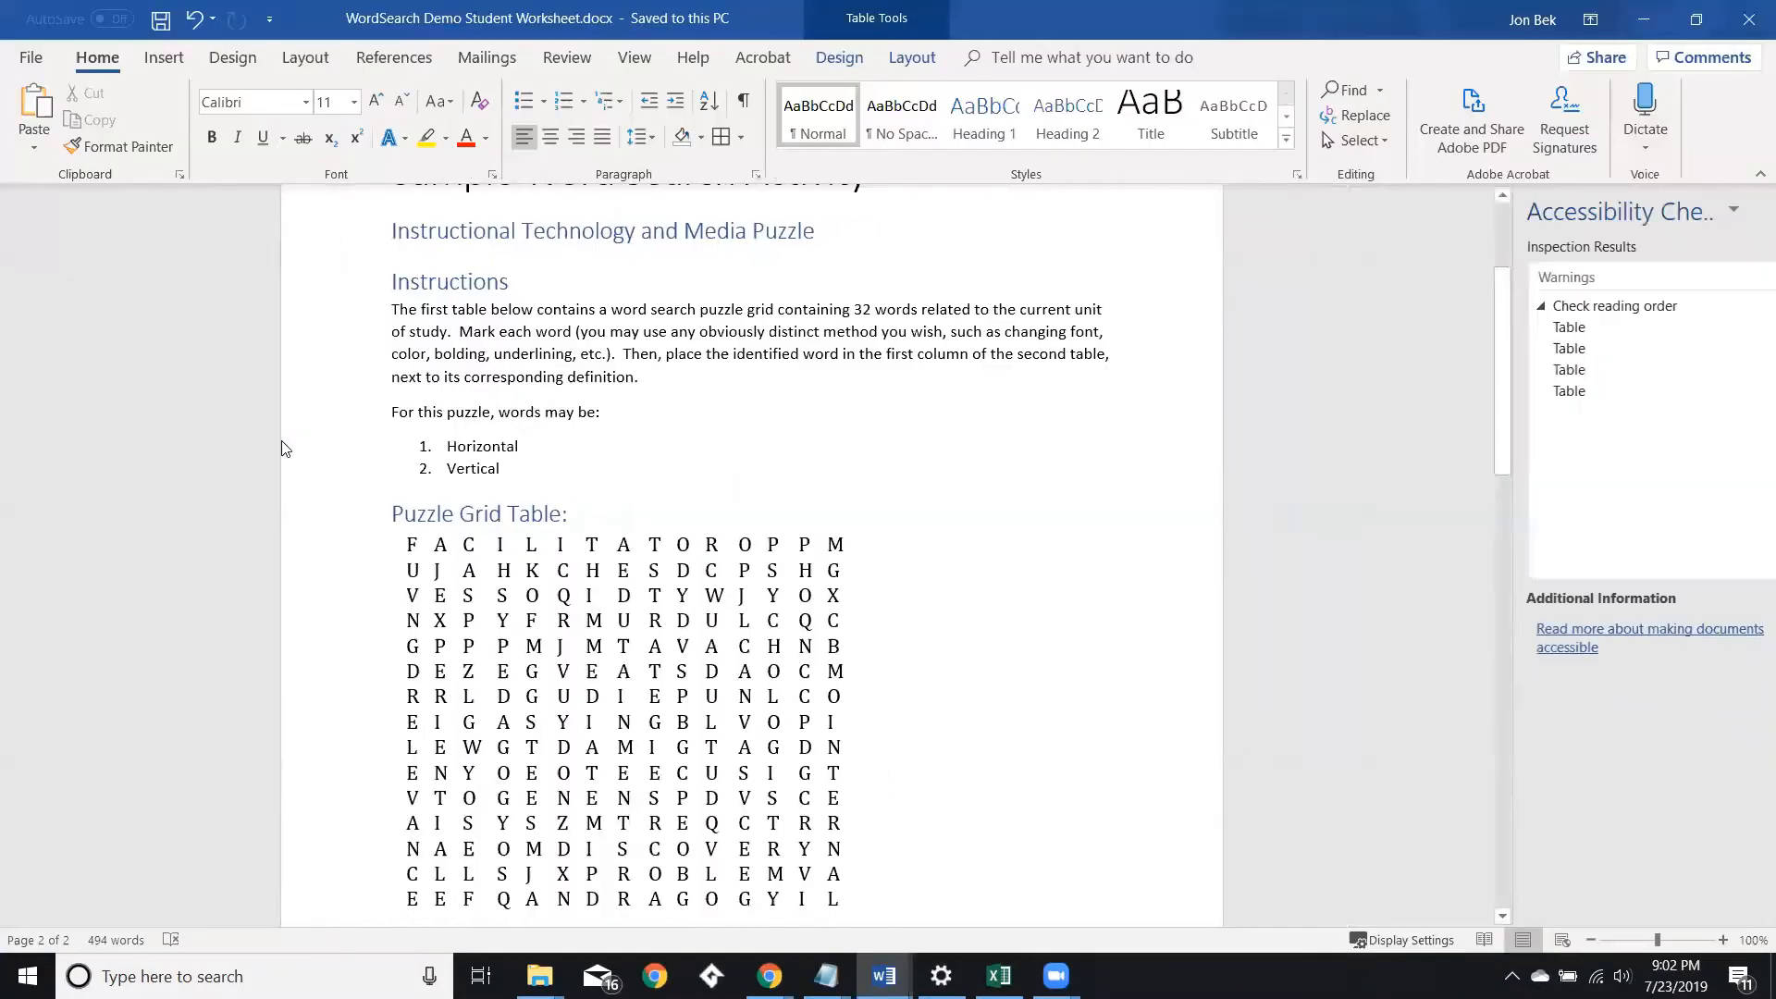
{"action": "left_click", "coordinate": [1576, 329]}
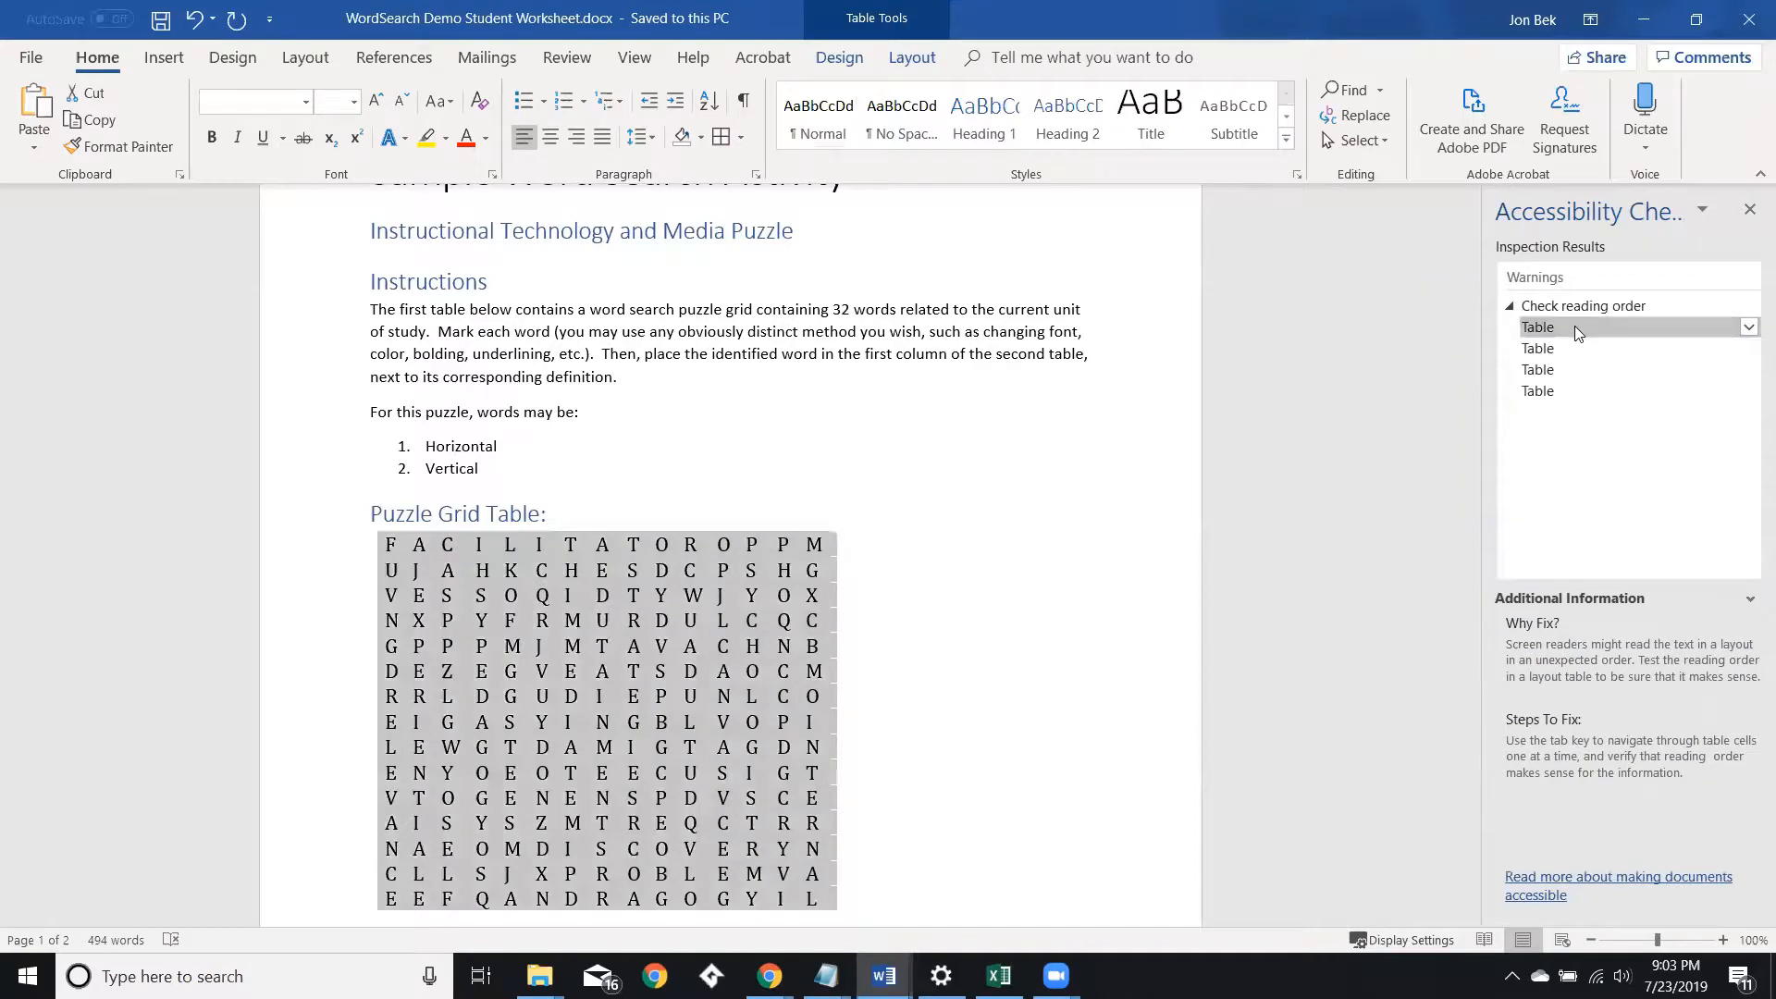
{"action": "left_click", "coordinate": [1569, 352]}
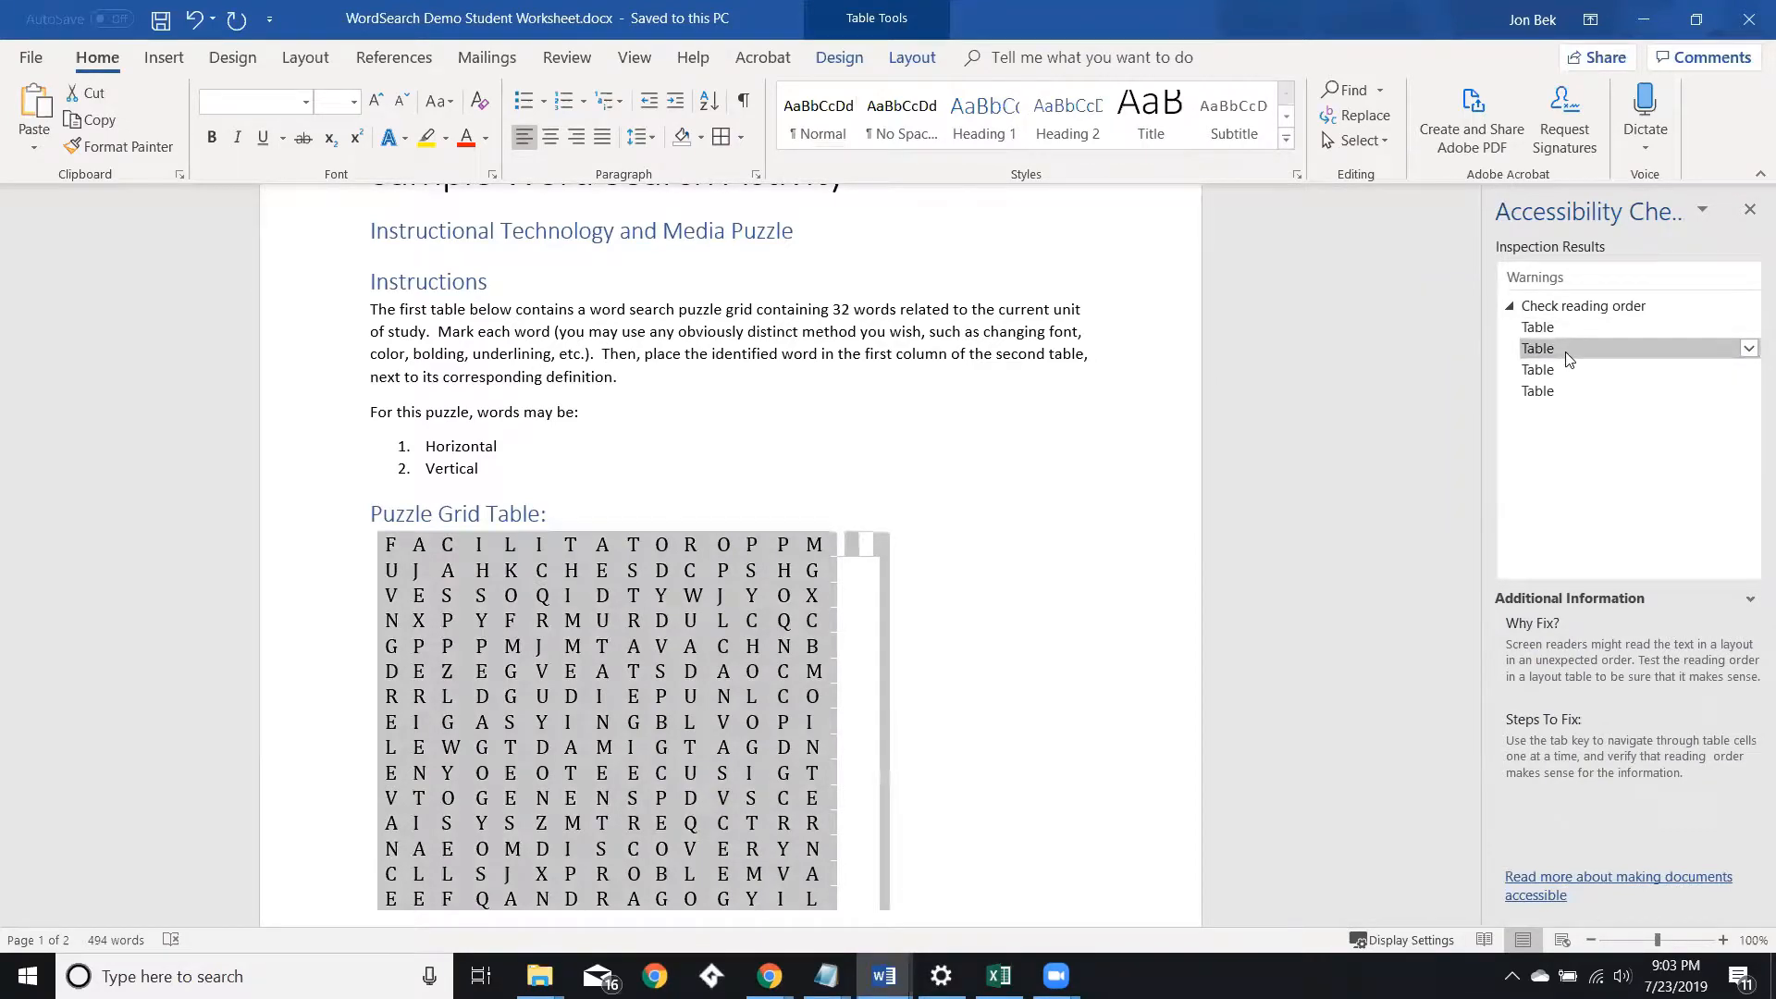
{"action": "left_click", "coordinate": [1550, 370]}
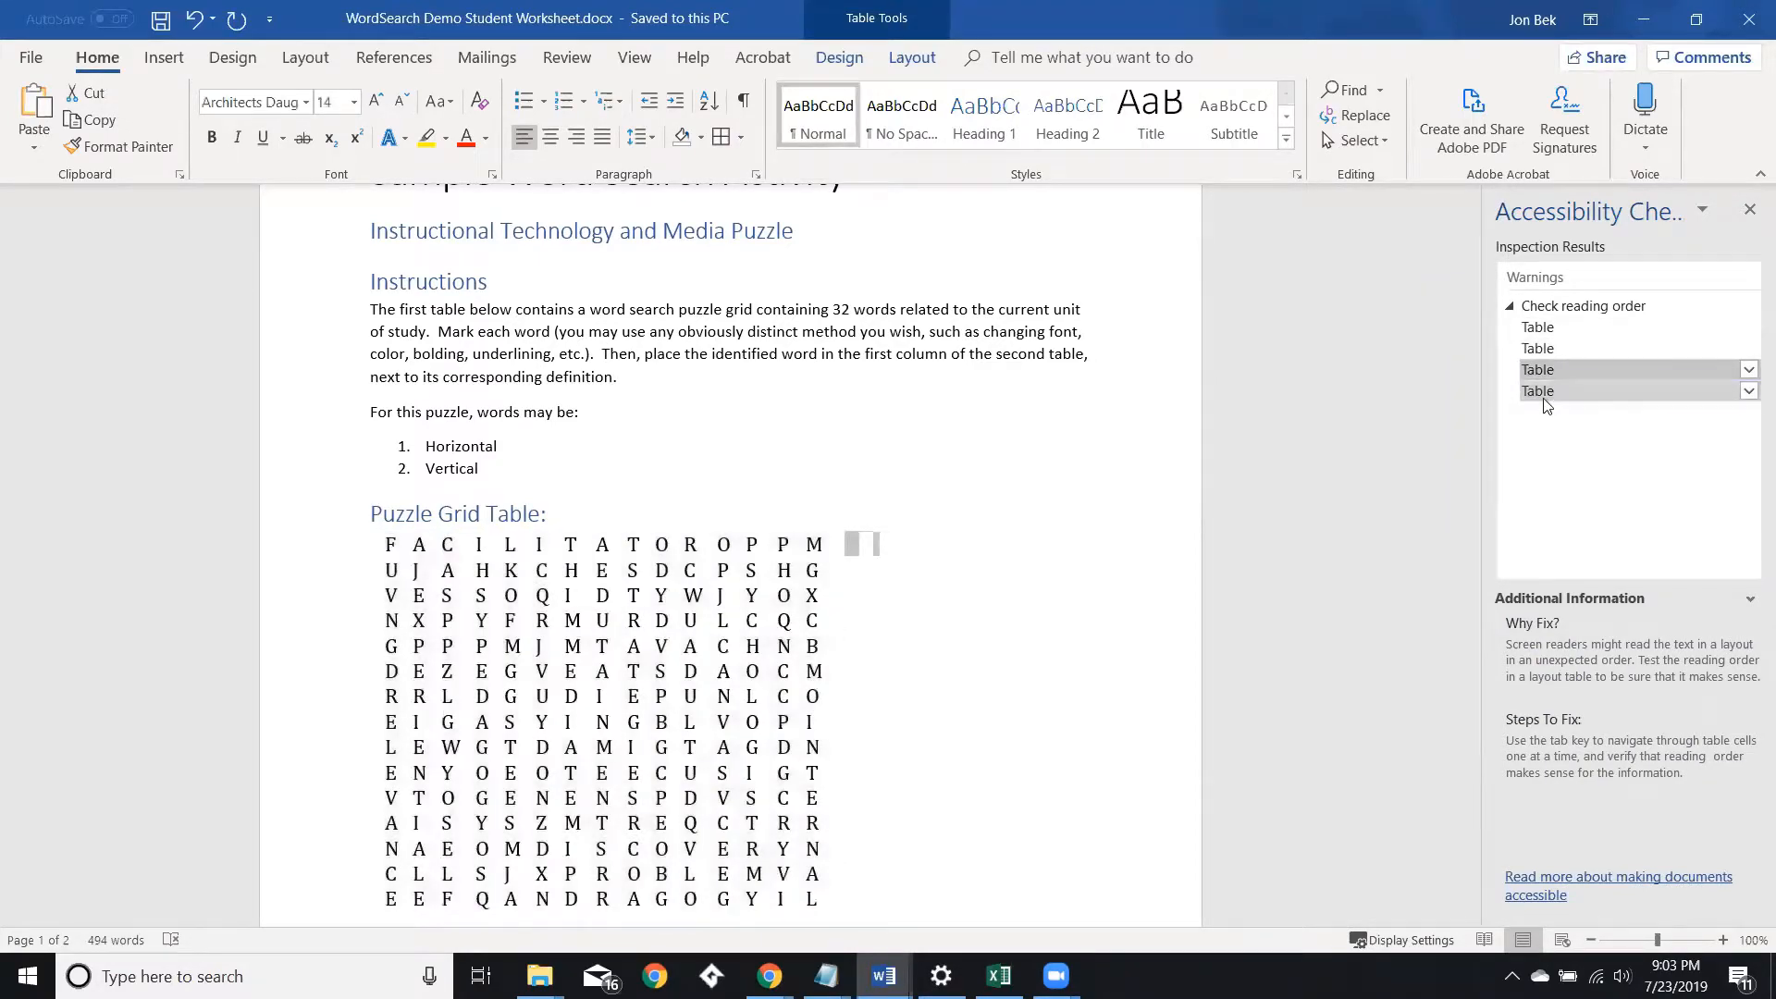
{"action": "left_click", "coordinate": [1547, 393]}
{"action": "scroll", "coordinate": [1341, 398], "scroll_direction": "up", "scroll_amount": 5}
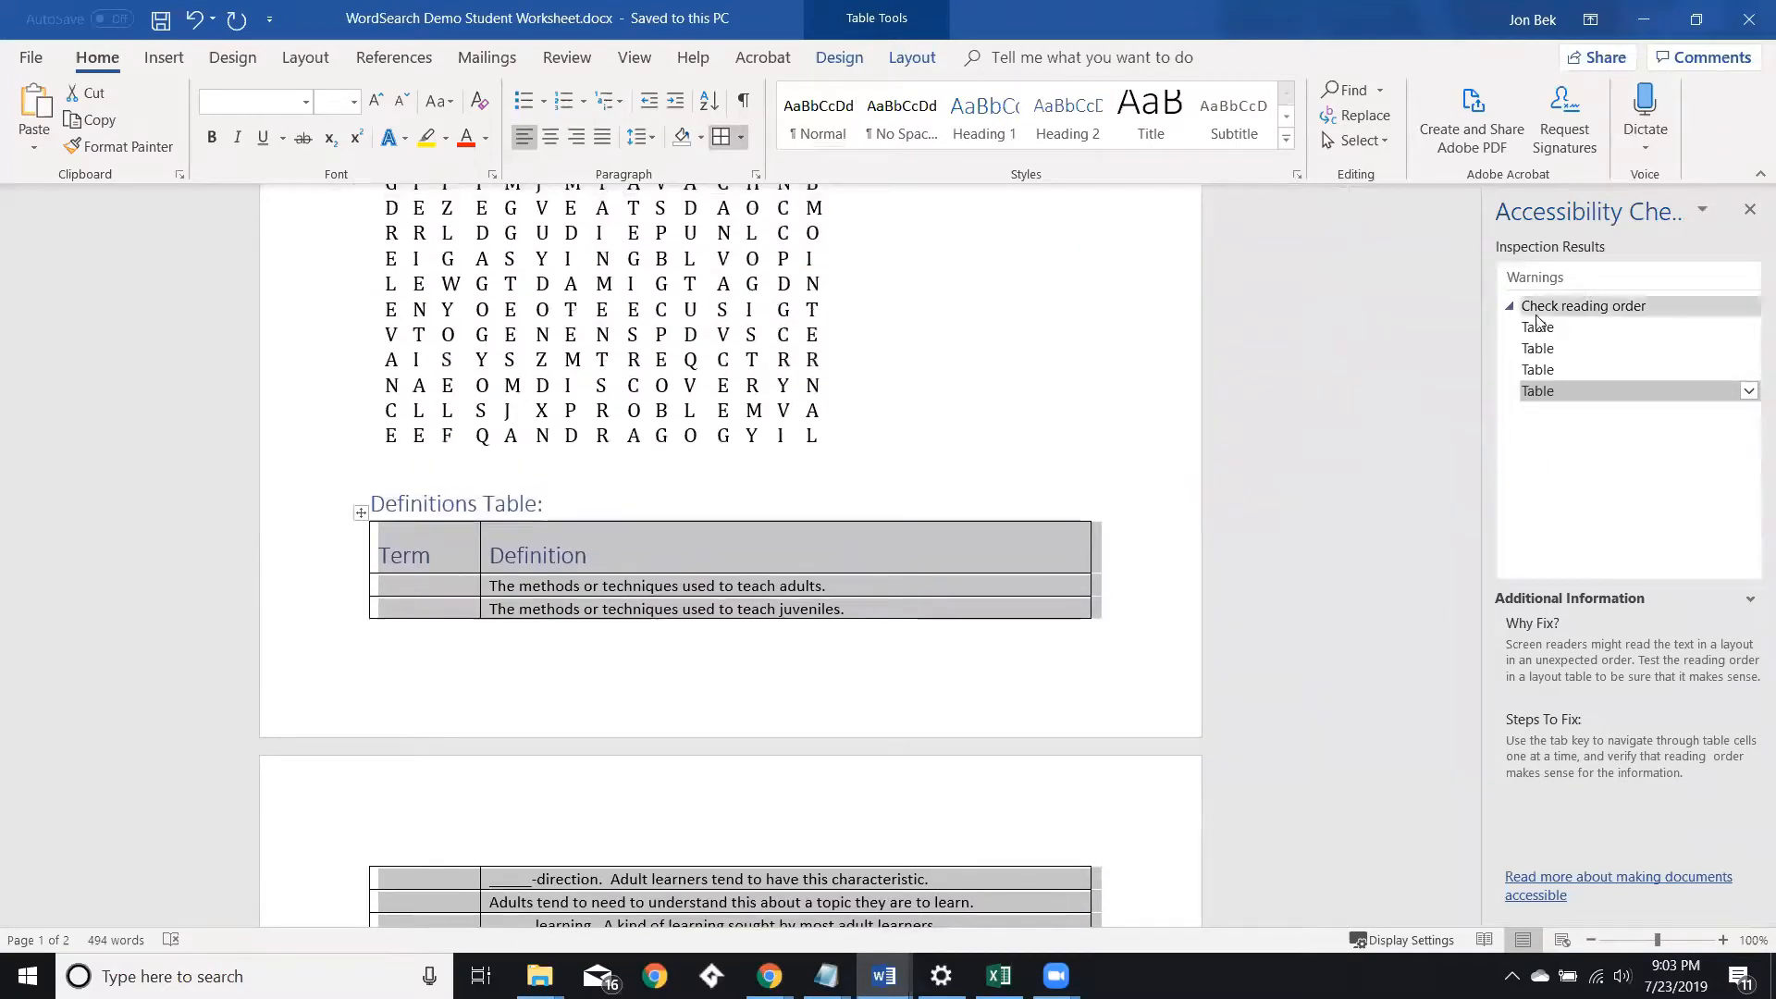
{"action": "left_click", "coordinate": [1539, 330]}
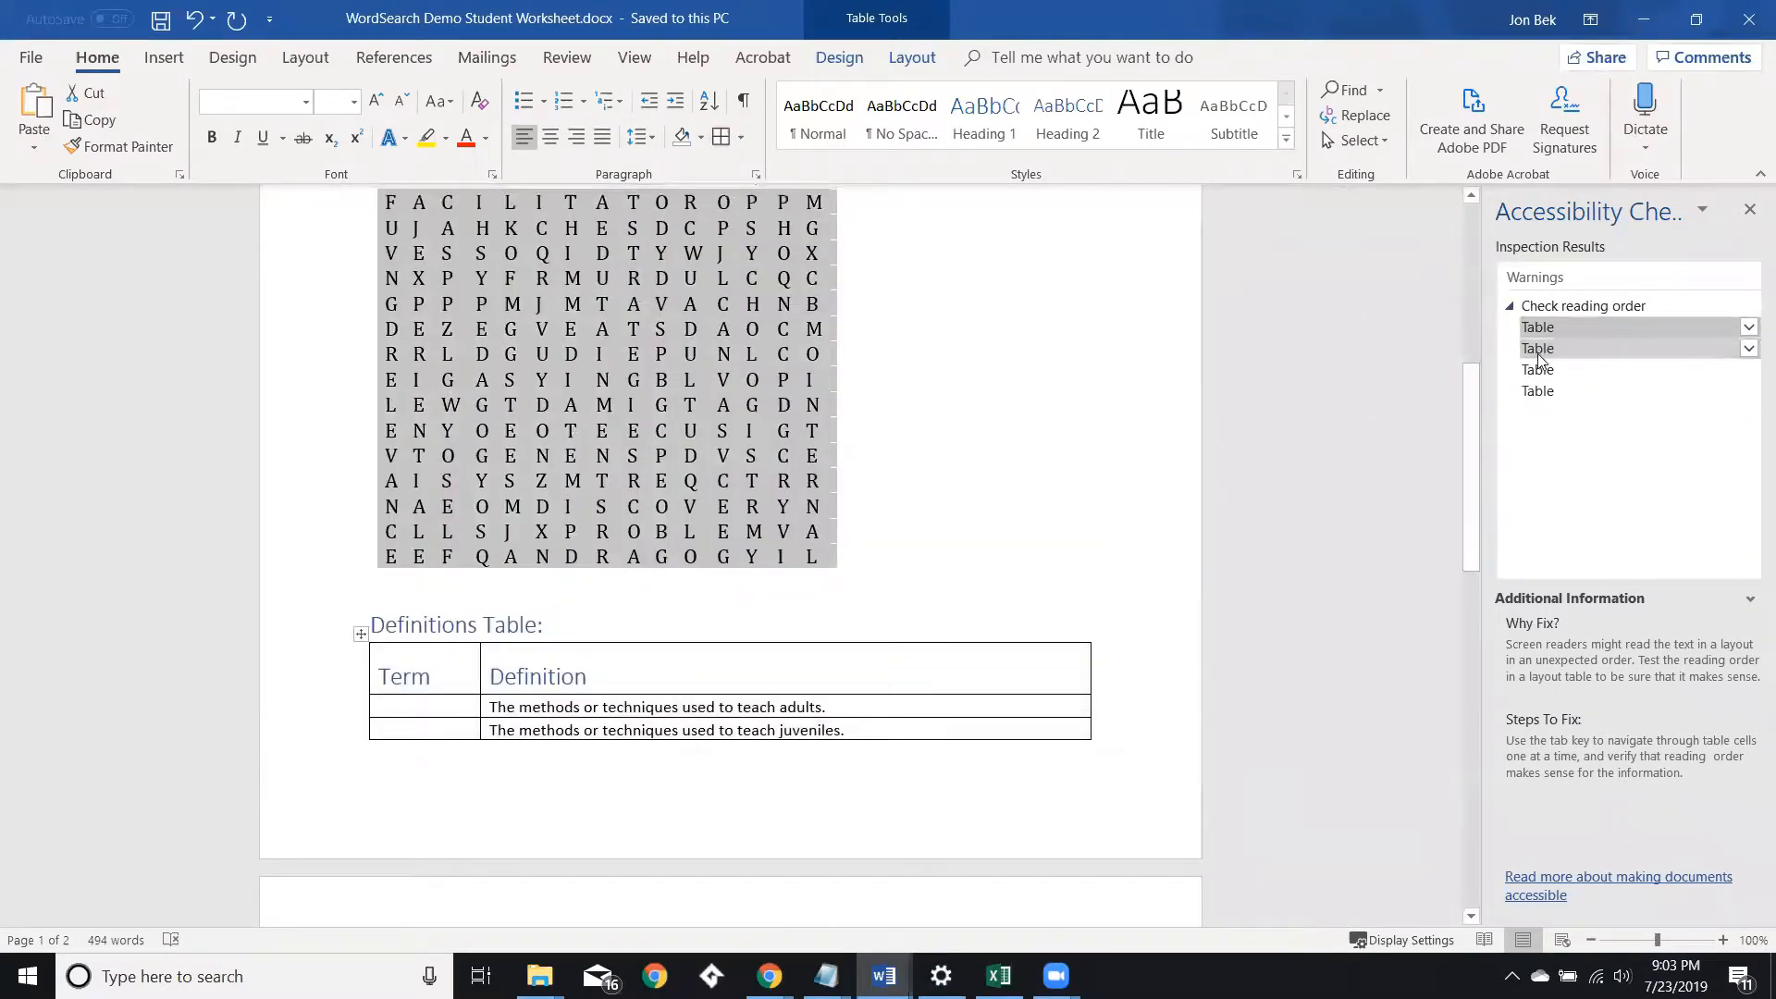
{"action": "left_click", "coordinate": [1539, 355]}
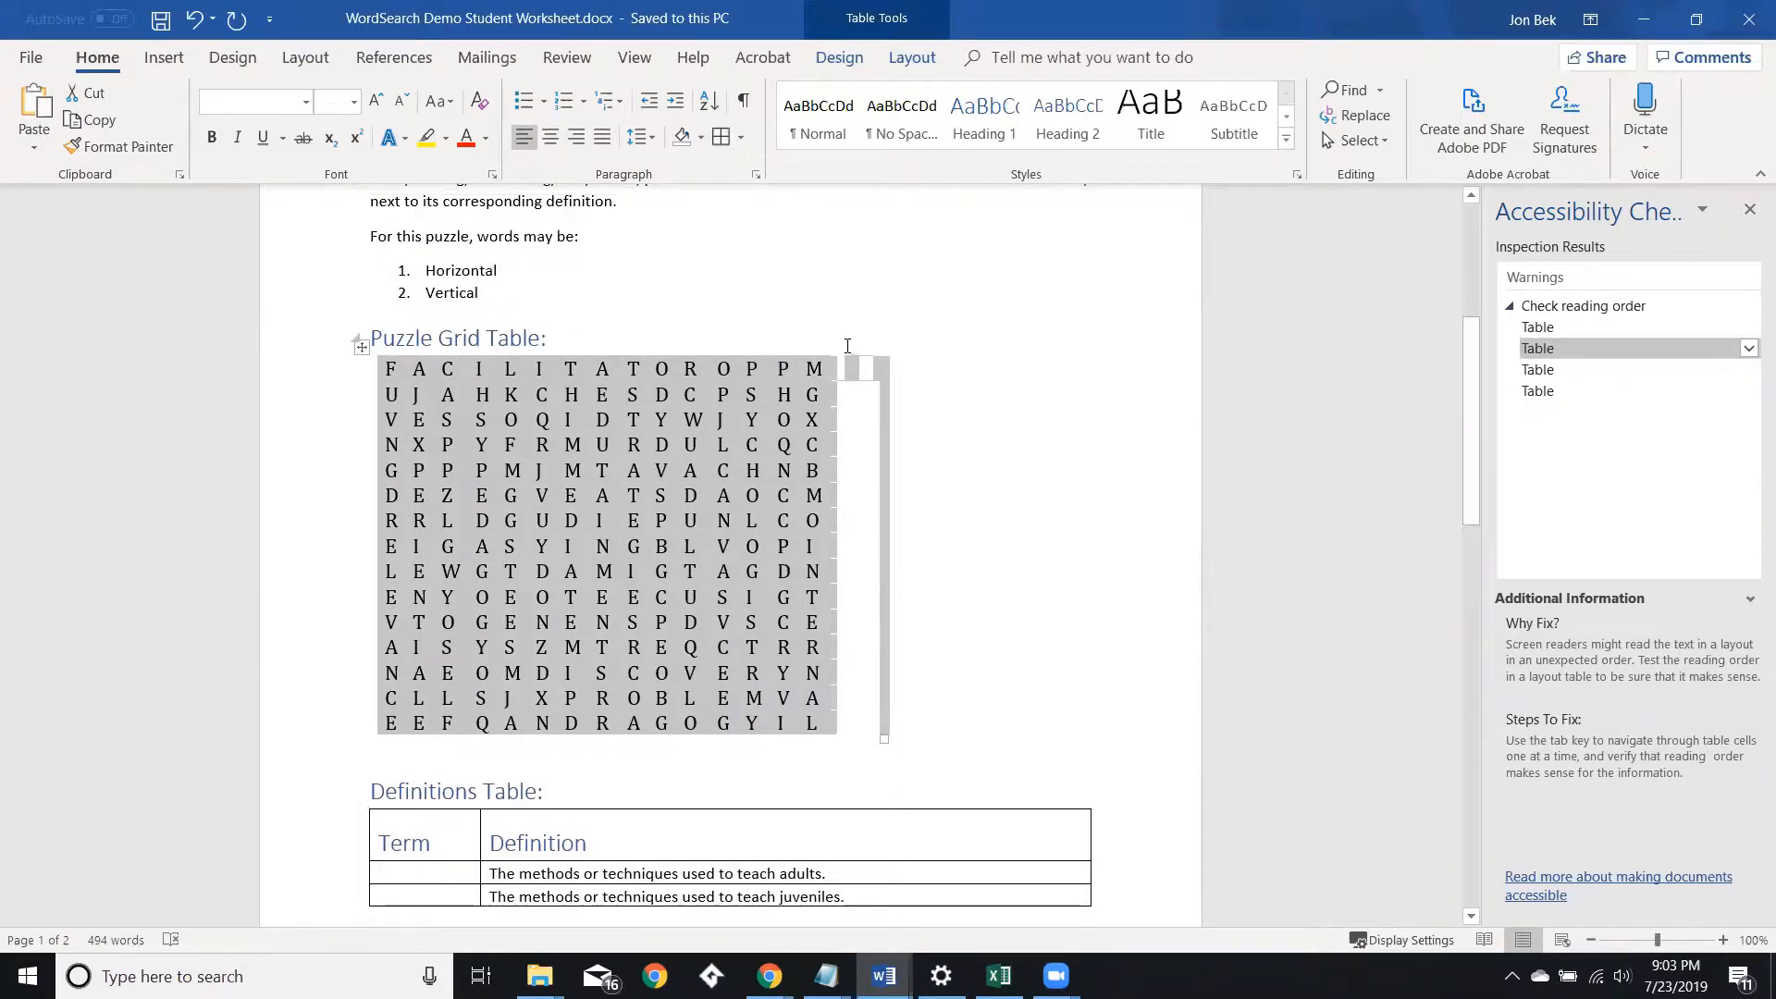
{"action": "left_click", "coordinate": [868, 352]}
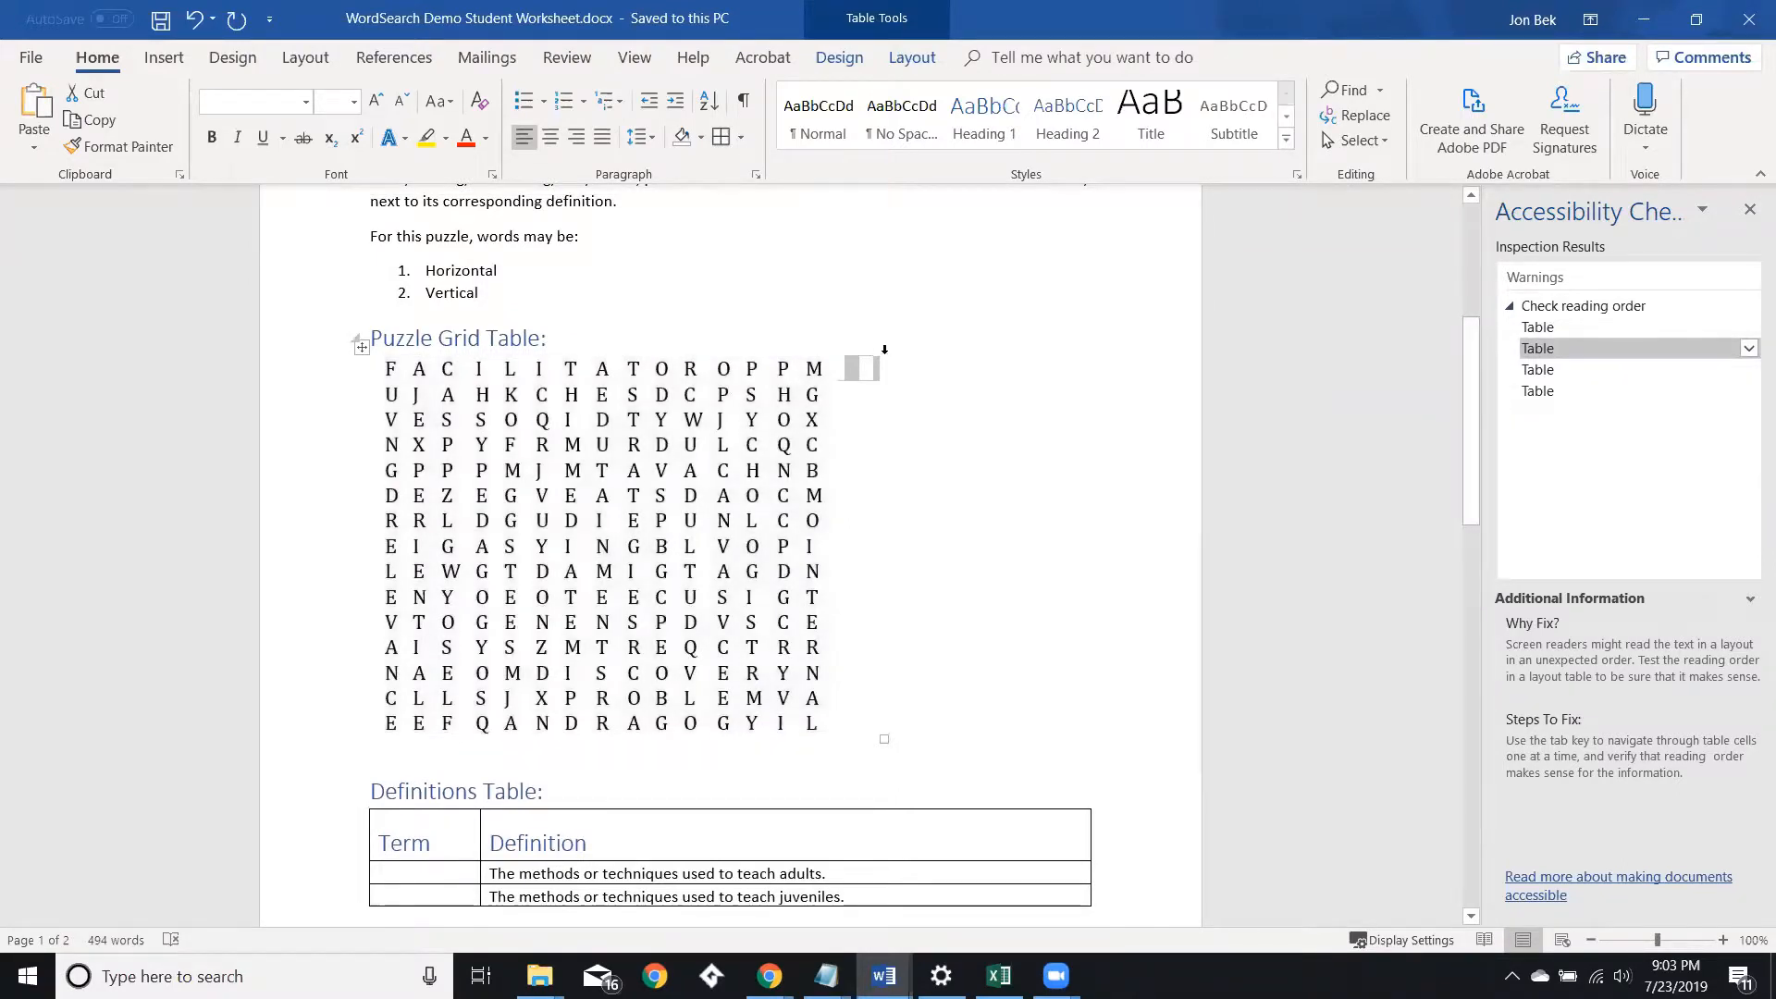
Delete the small empty table sitting beside the puzzle grid.
{"action": "left_click", "coordinate": [853, 338]}
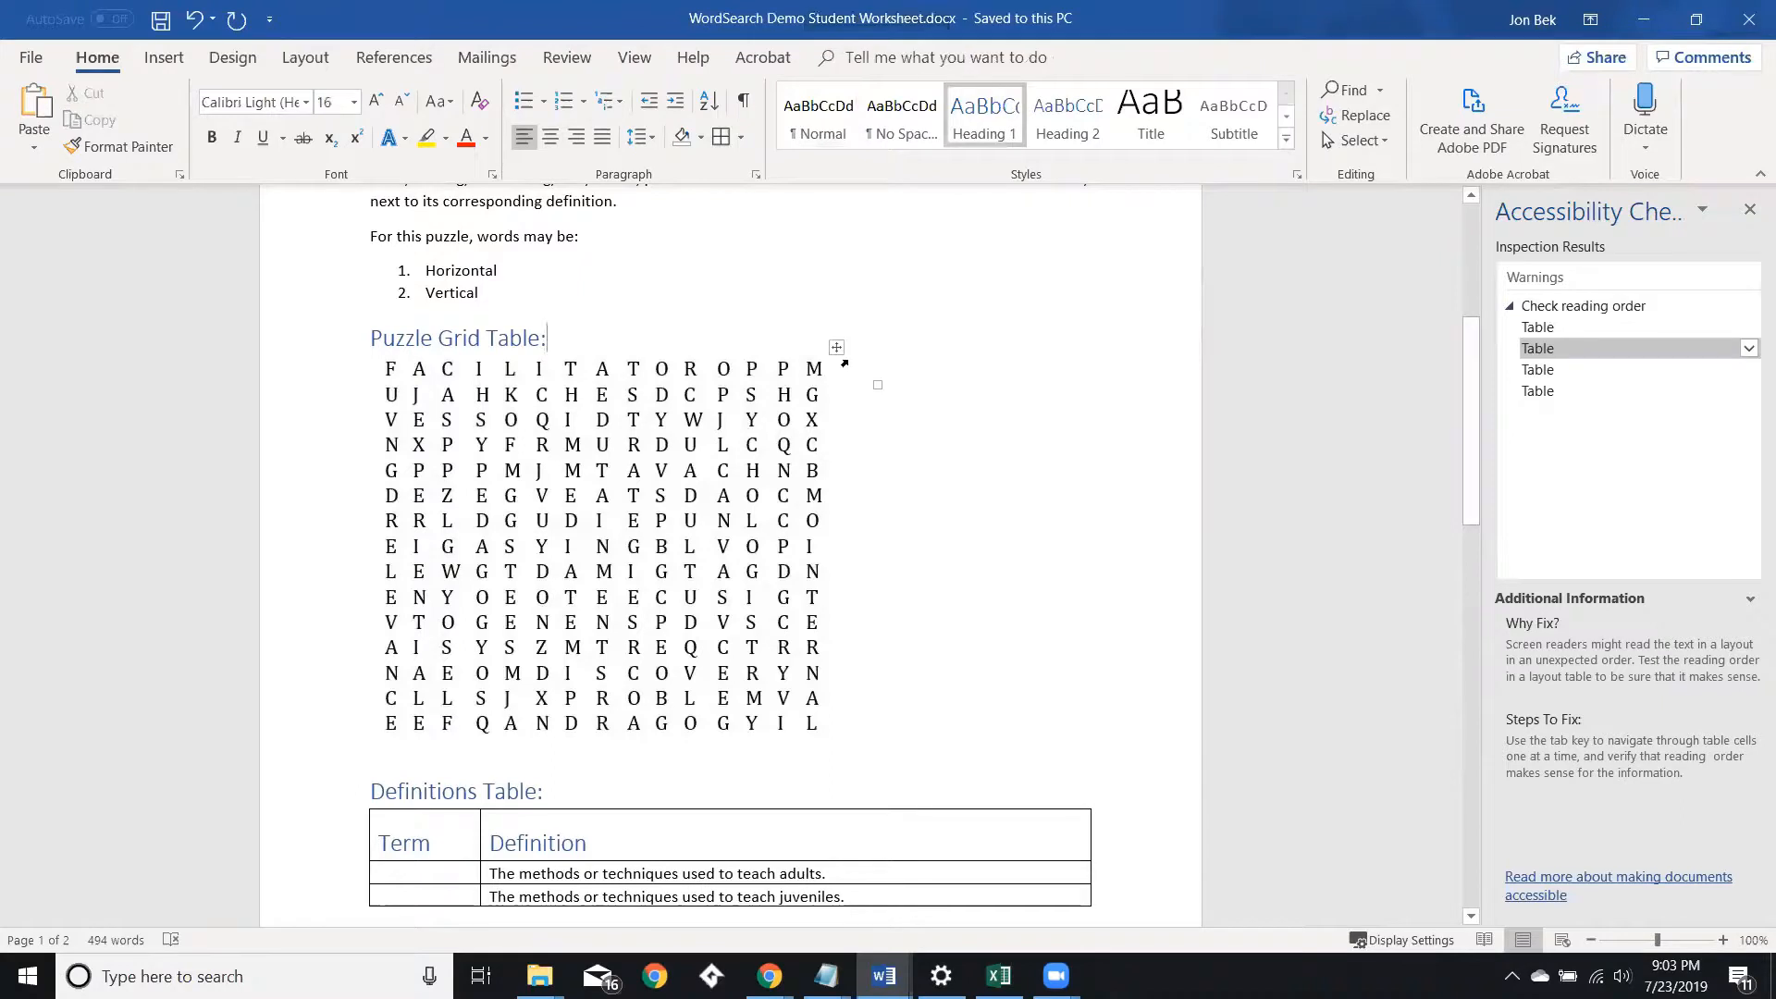
{"action": "left_click", "coordinate": [838, 350]}
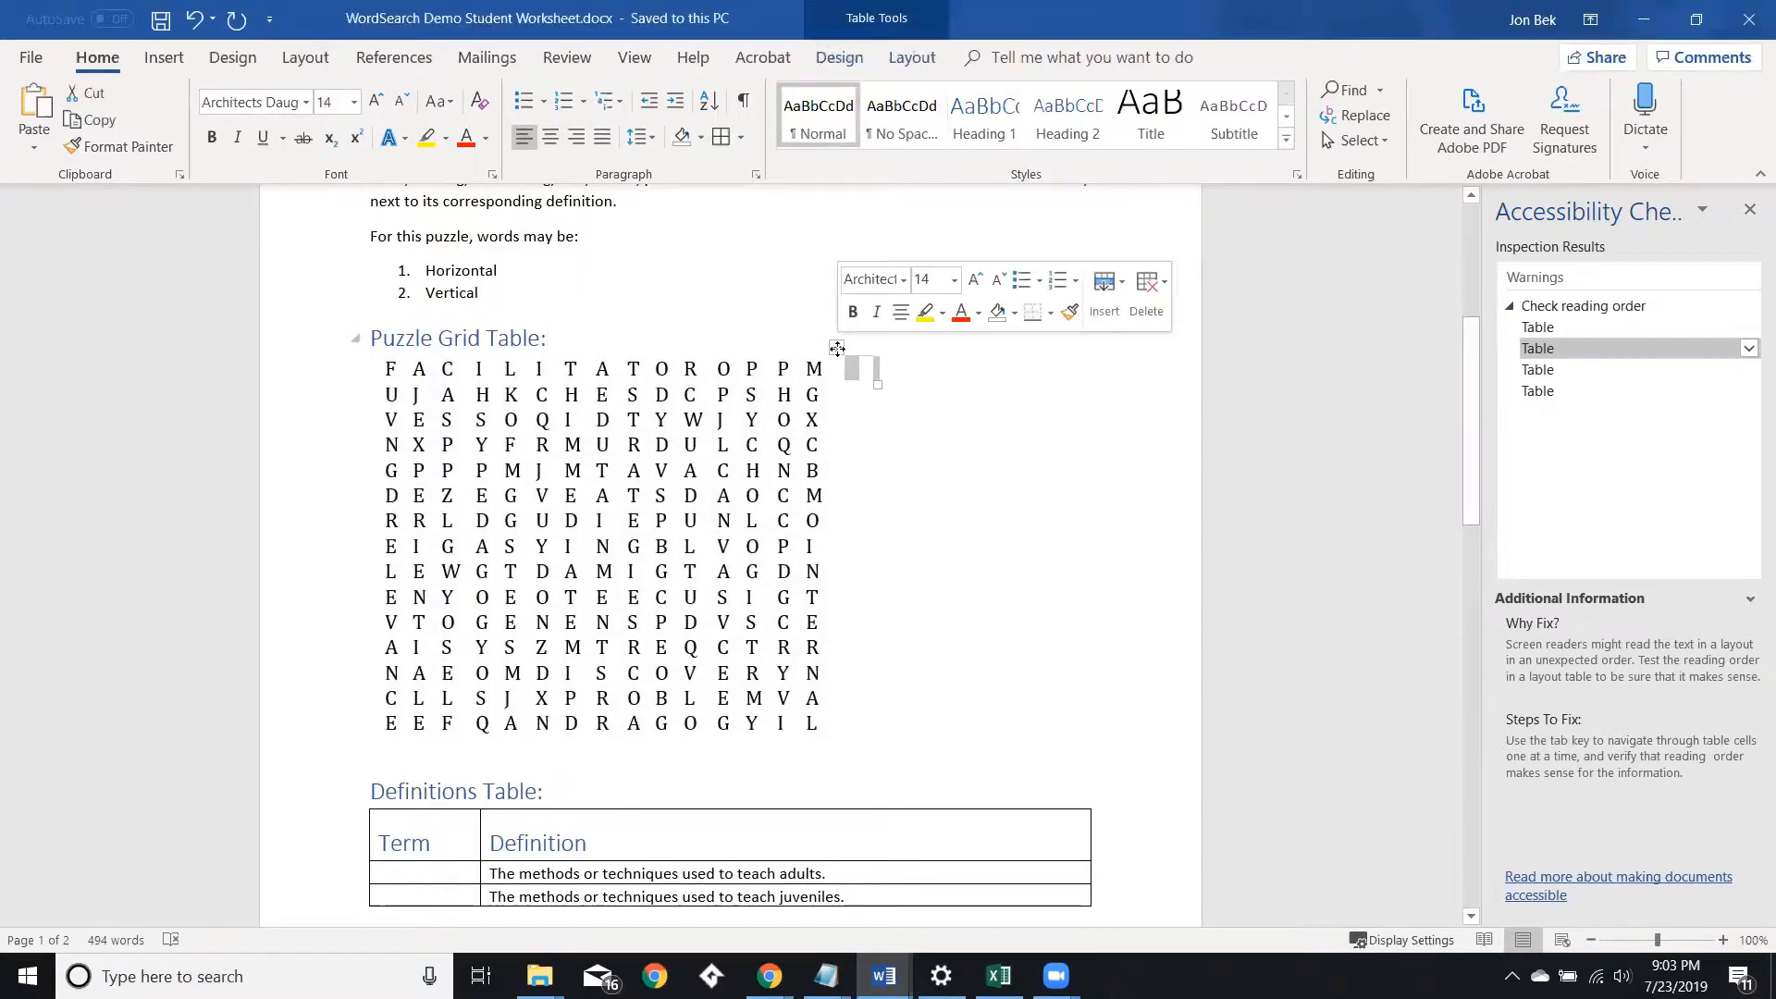
{"action": "right_click", "coordinate": [836, 350]}
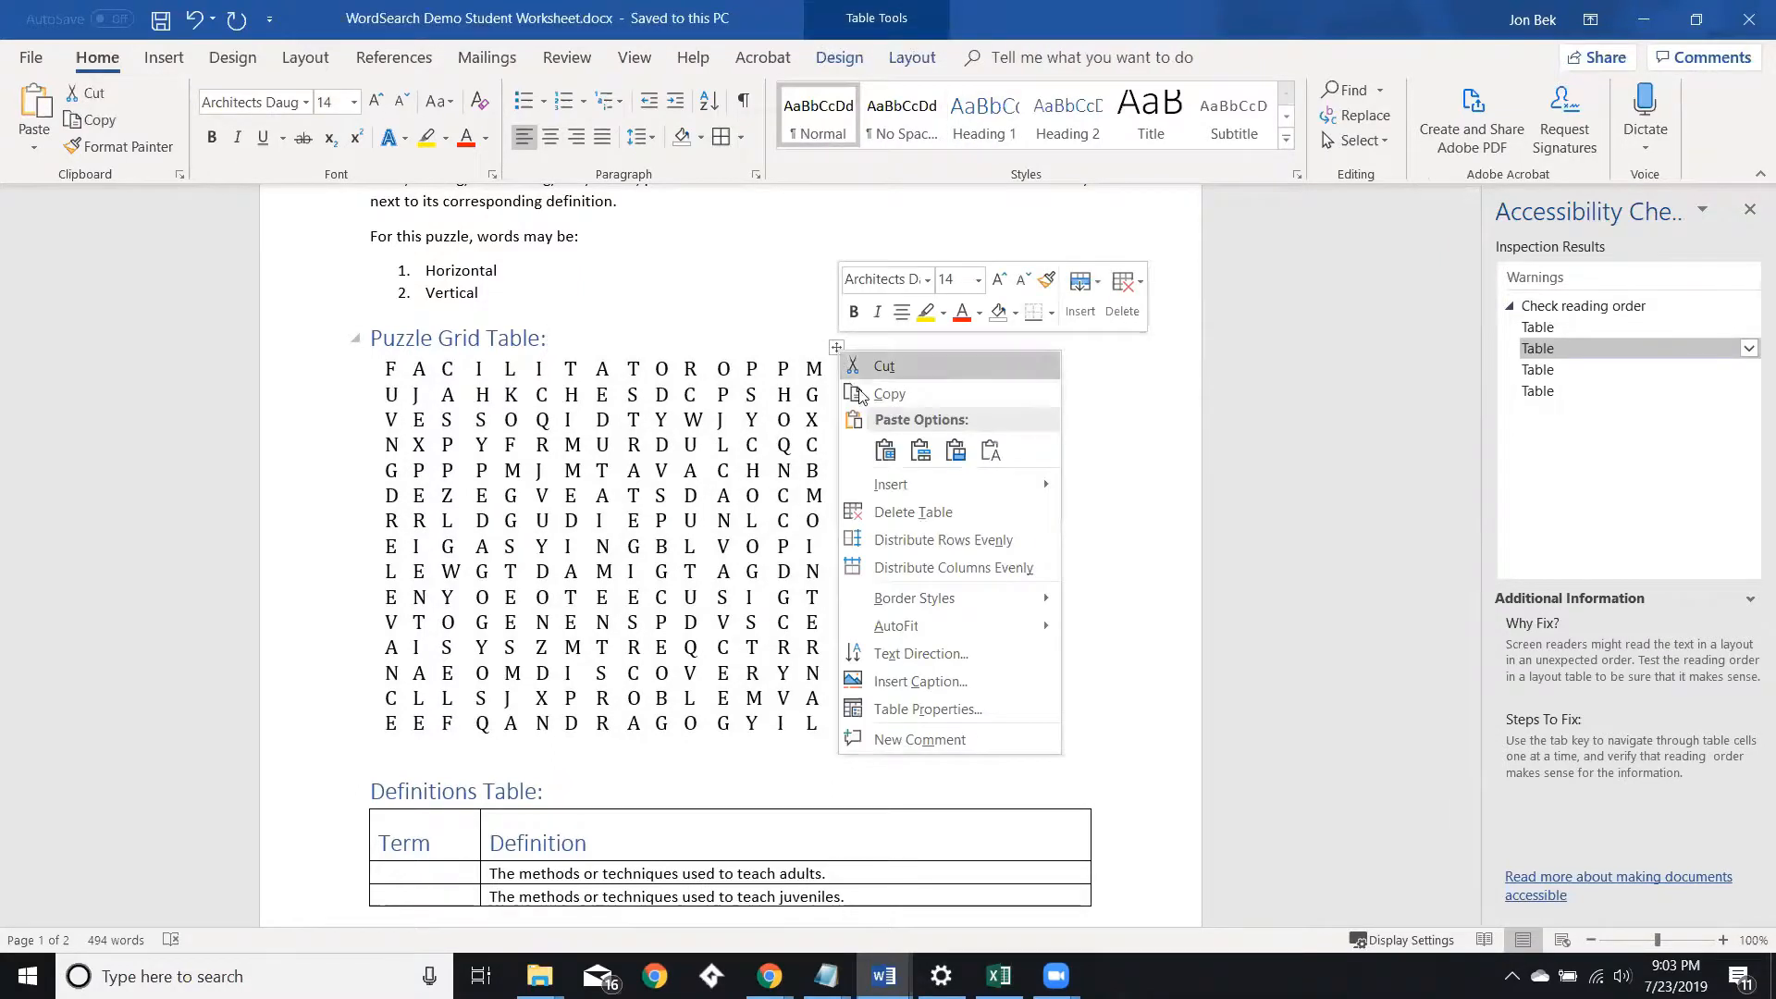
{"action": "left_click", "coordinate": [888, 514]}
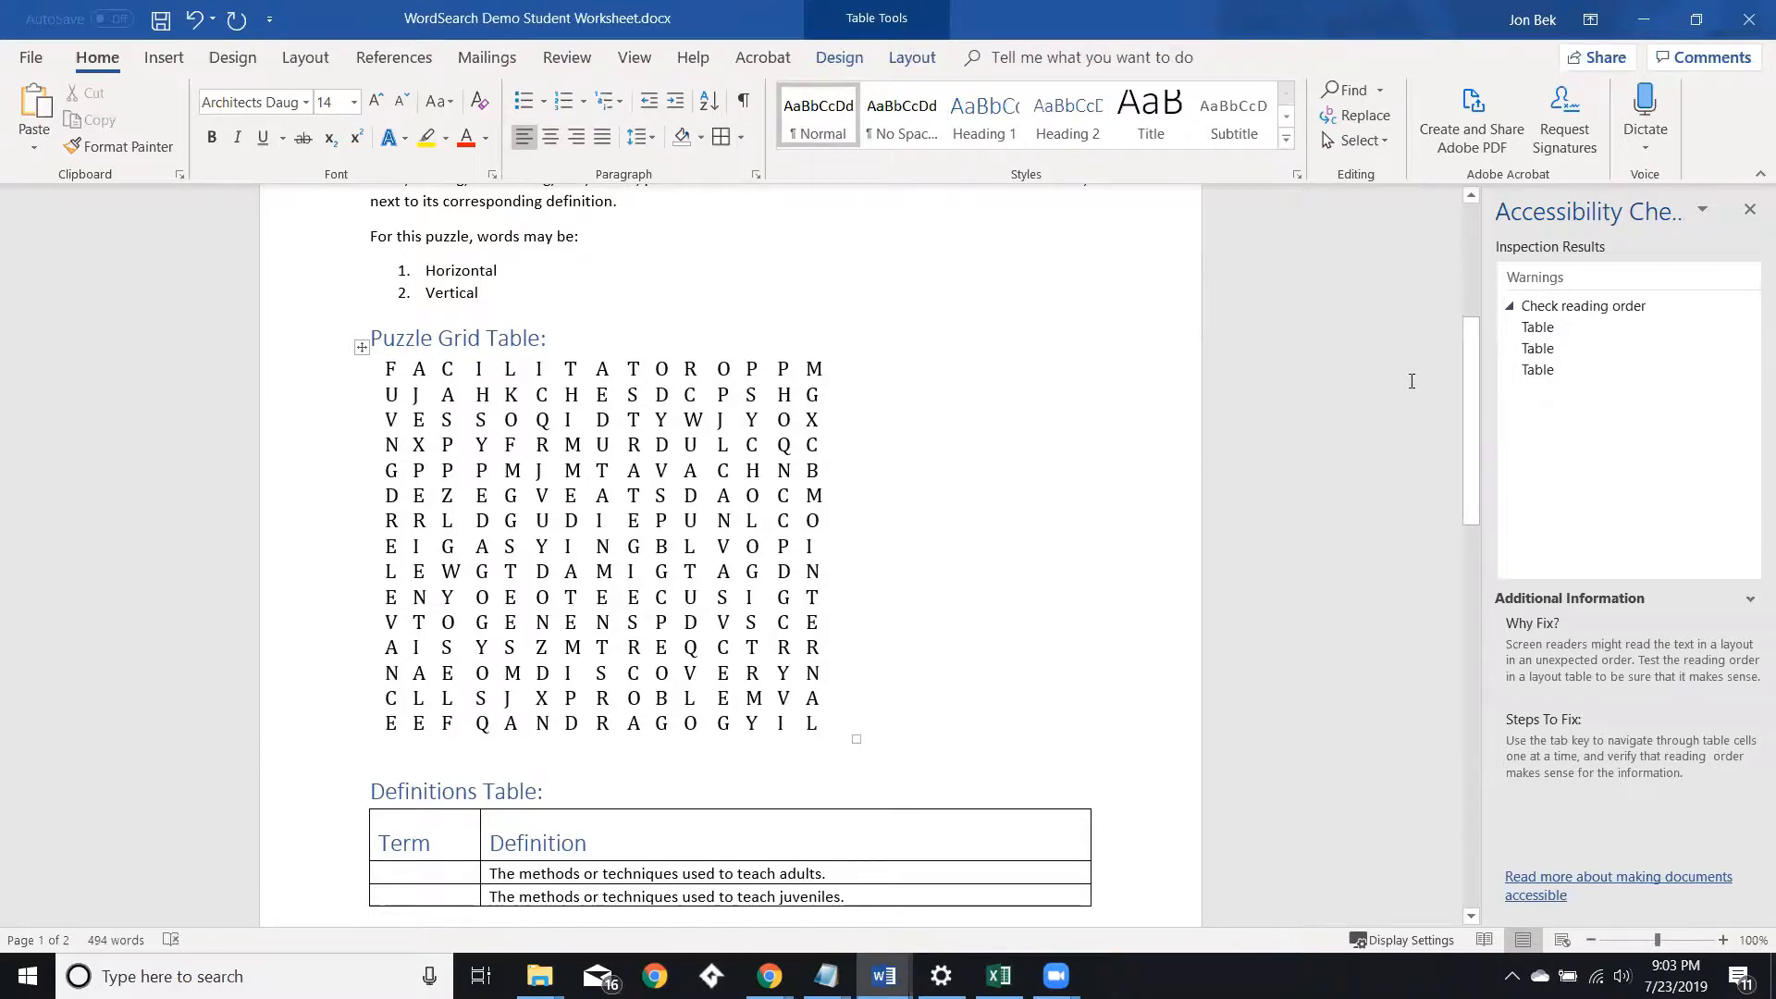
Select the puzzle grid through the checker's table warnings and open its Table Properties, then cancel.
{"action": "left_click", "coordinate": [1537, 326]}
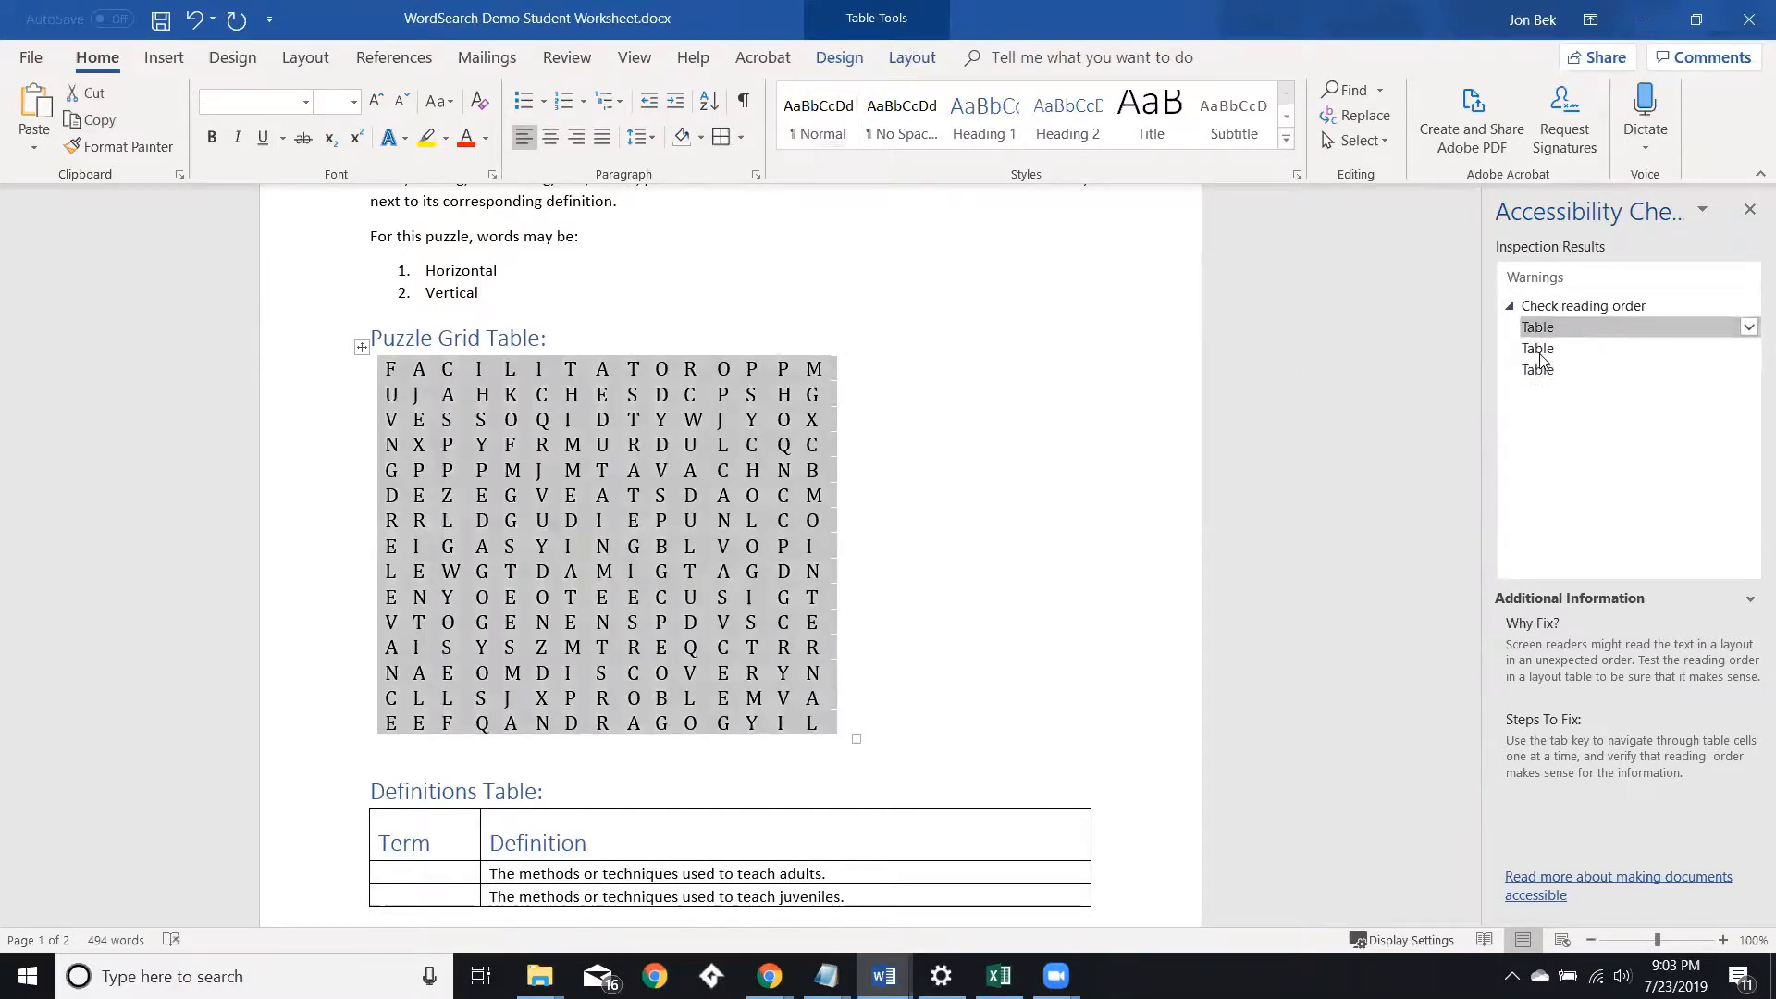
{"action": "left_click", "coordinate": [1539, 348]}
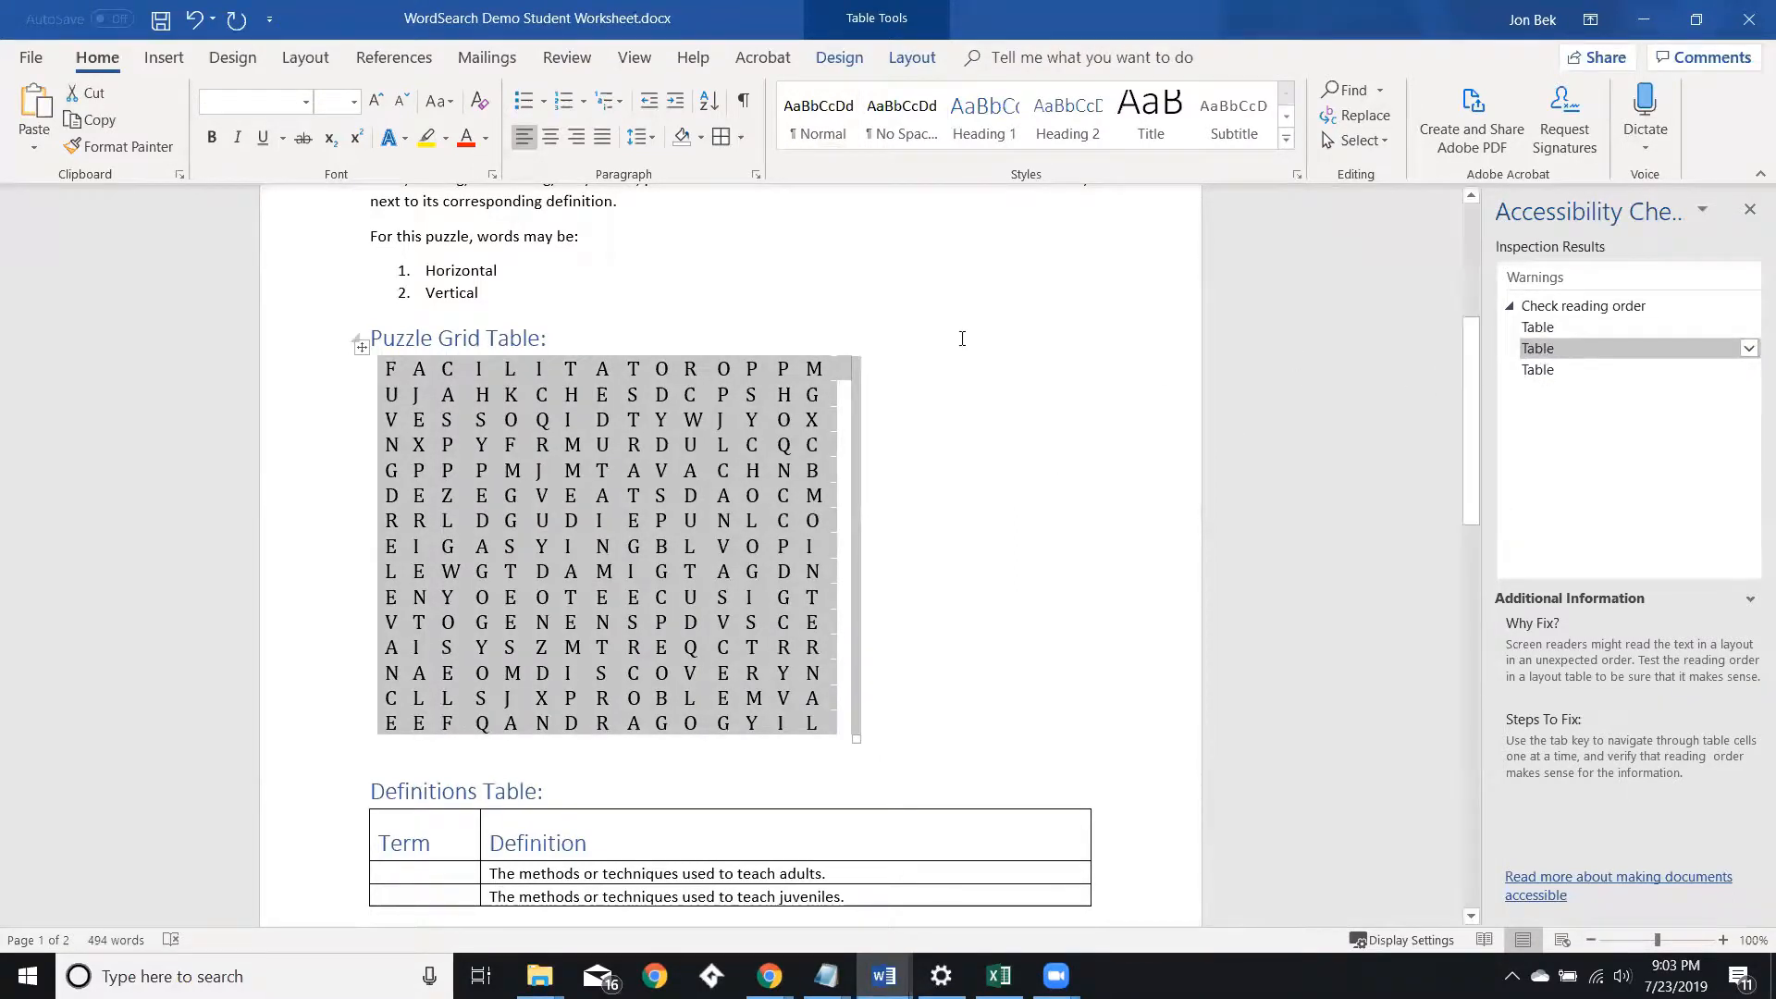
{"action": "left_click", "coordinate": [920, 338]}
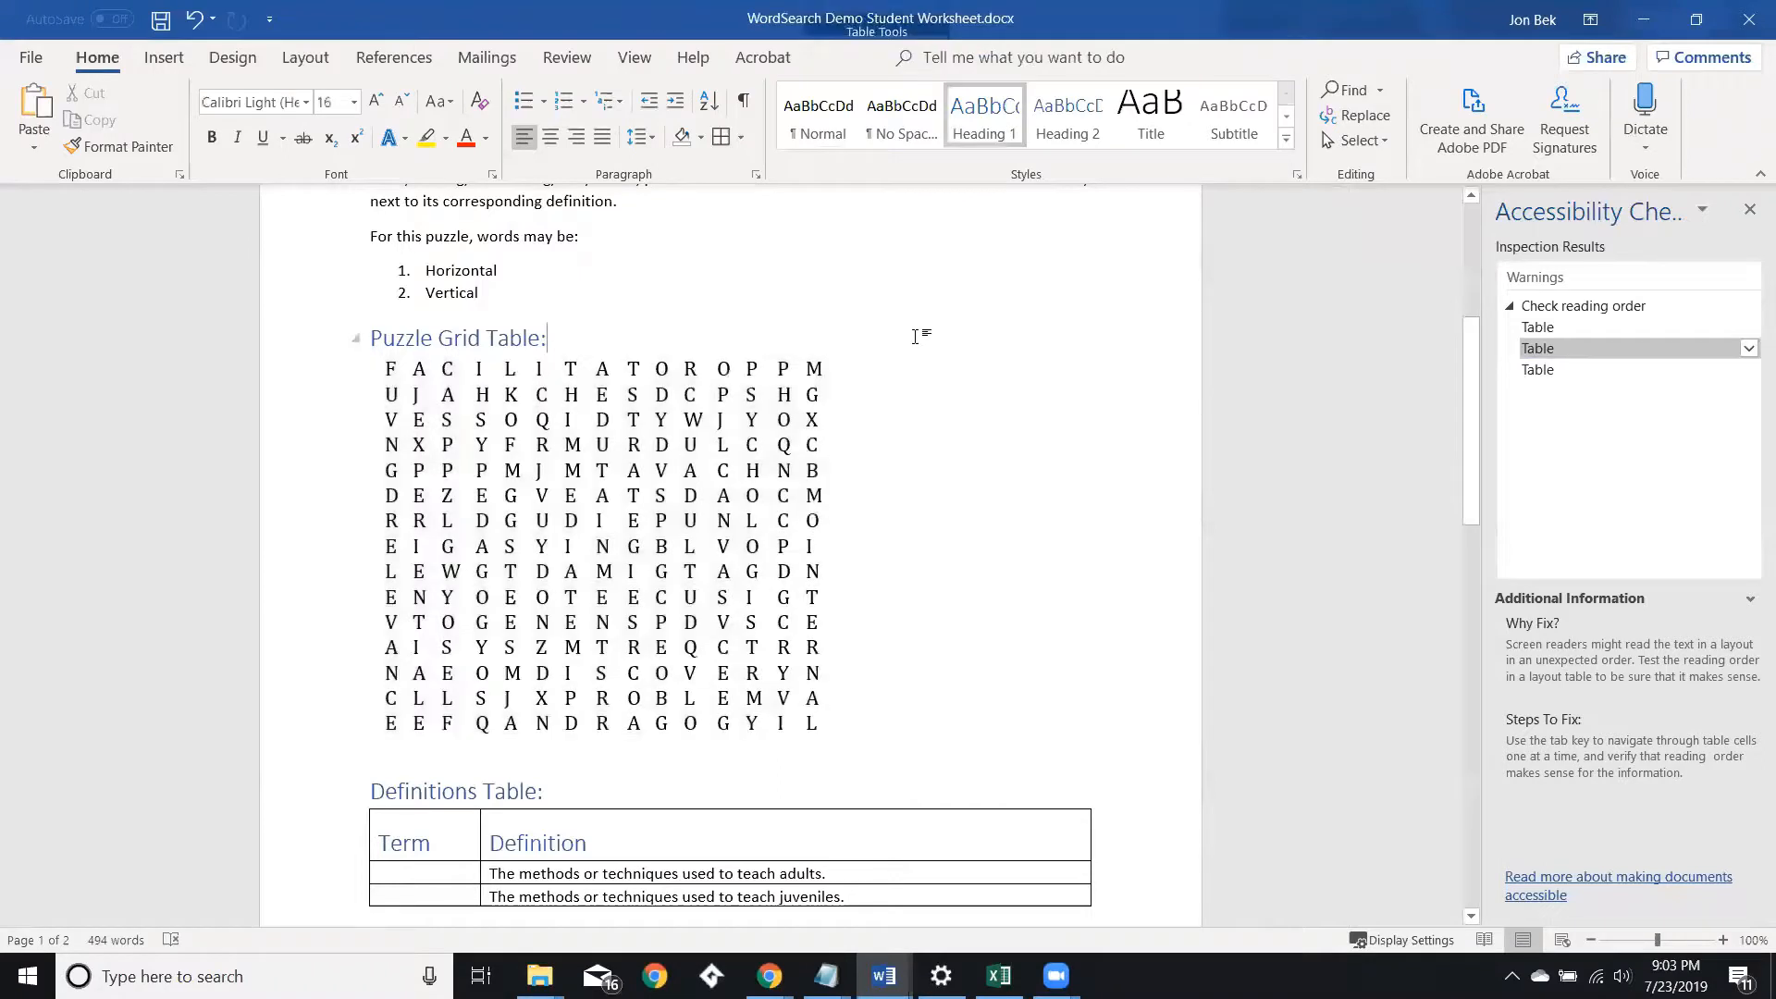
{"action": "left_click", "coordinate": [841, 349]}
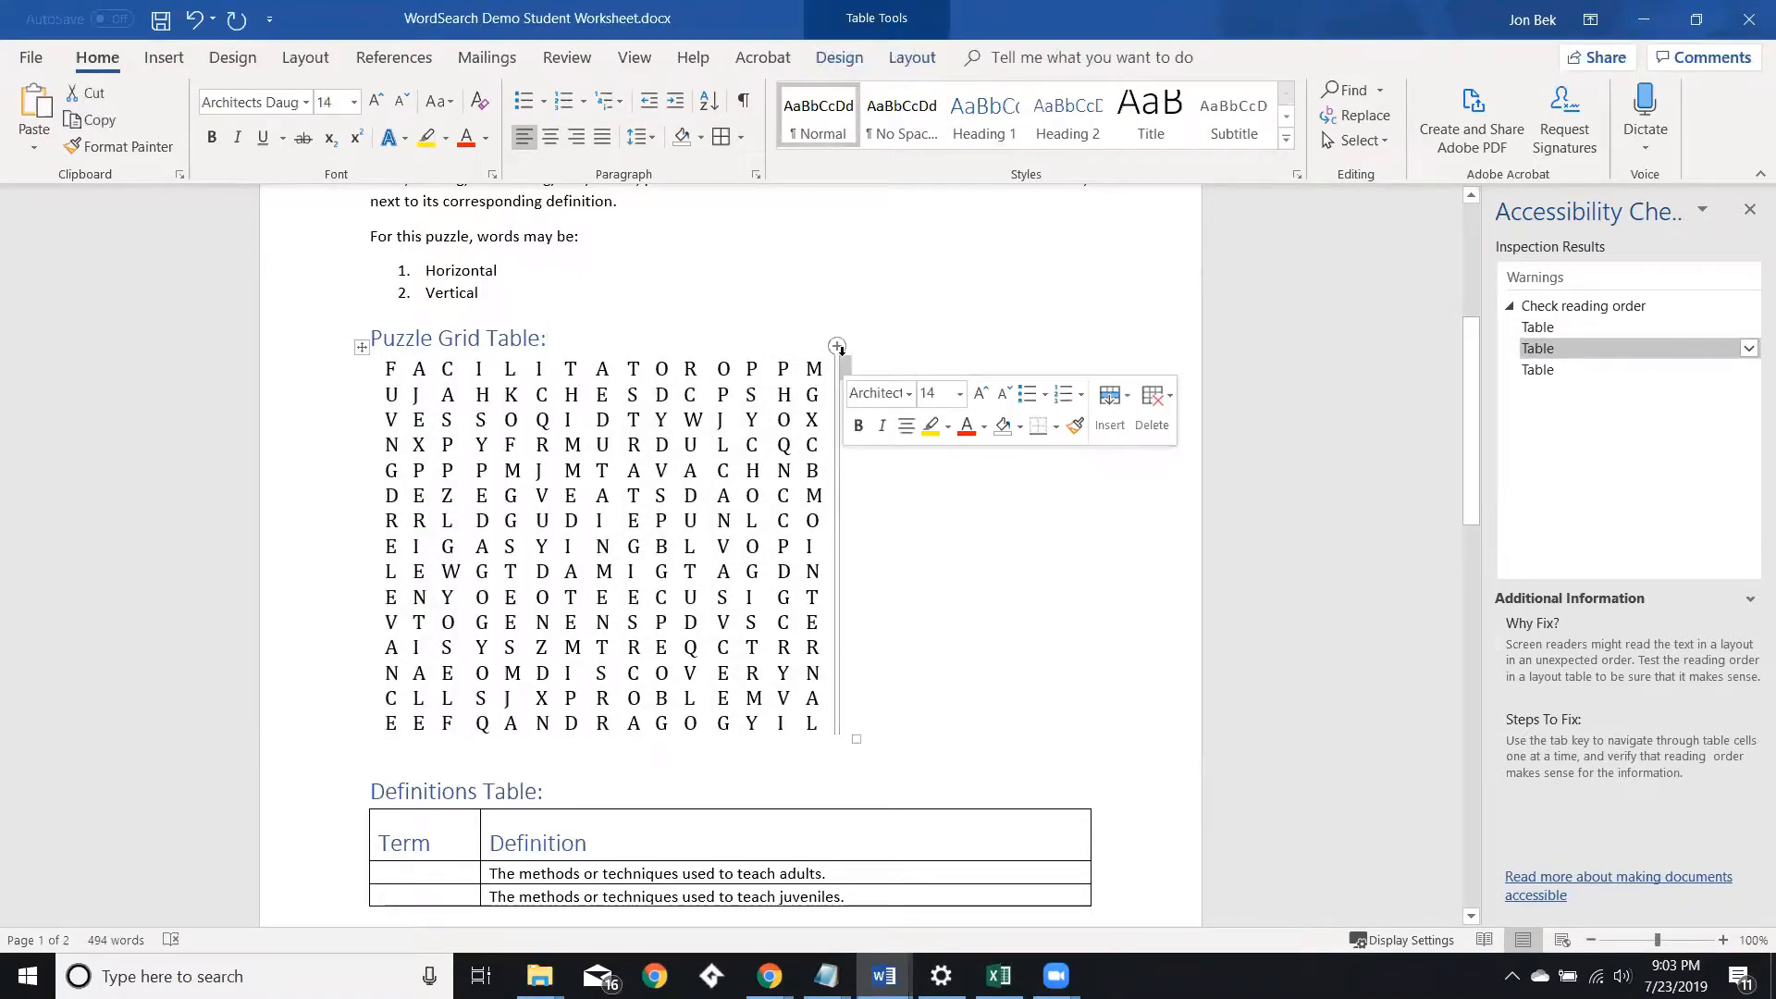
{"action": "left_click", "coordinate": [836, 351]}
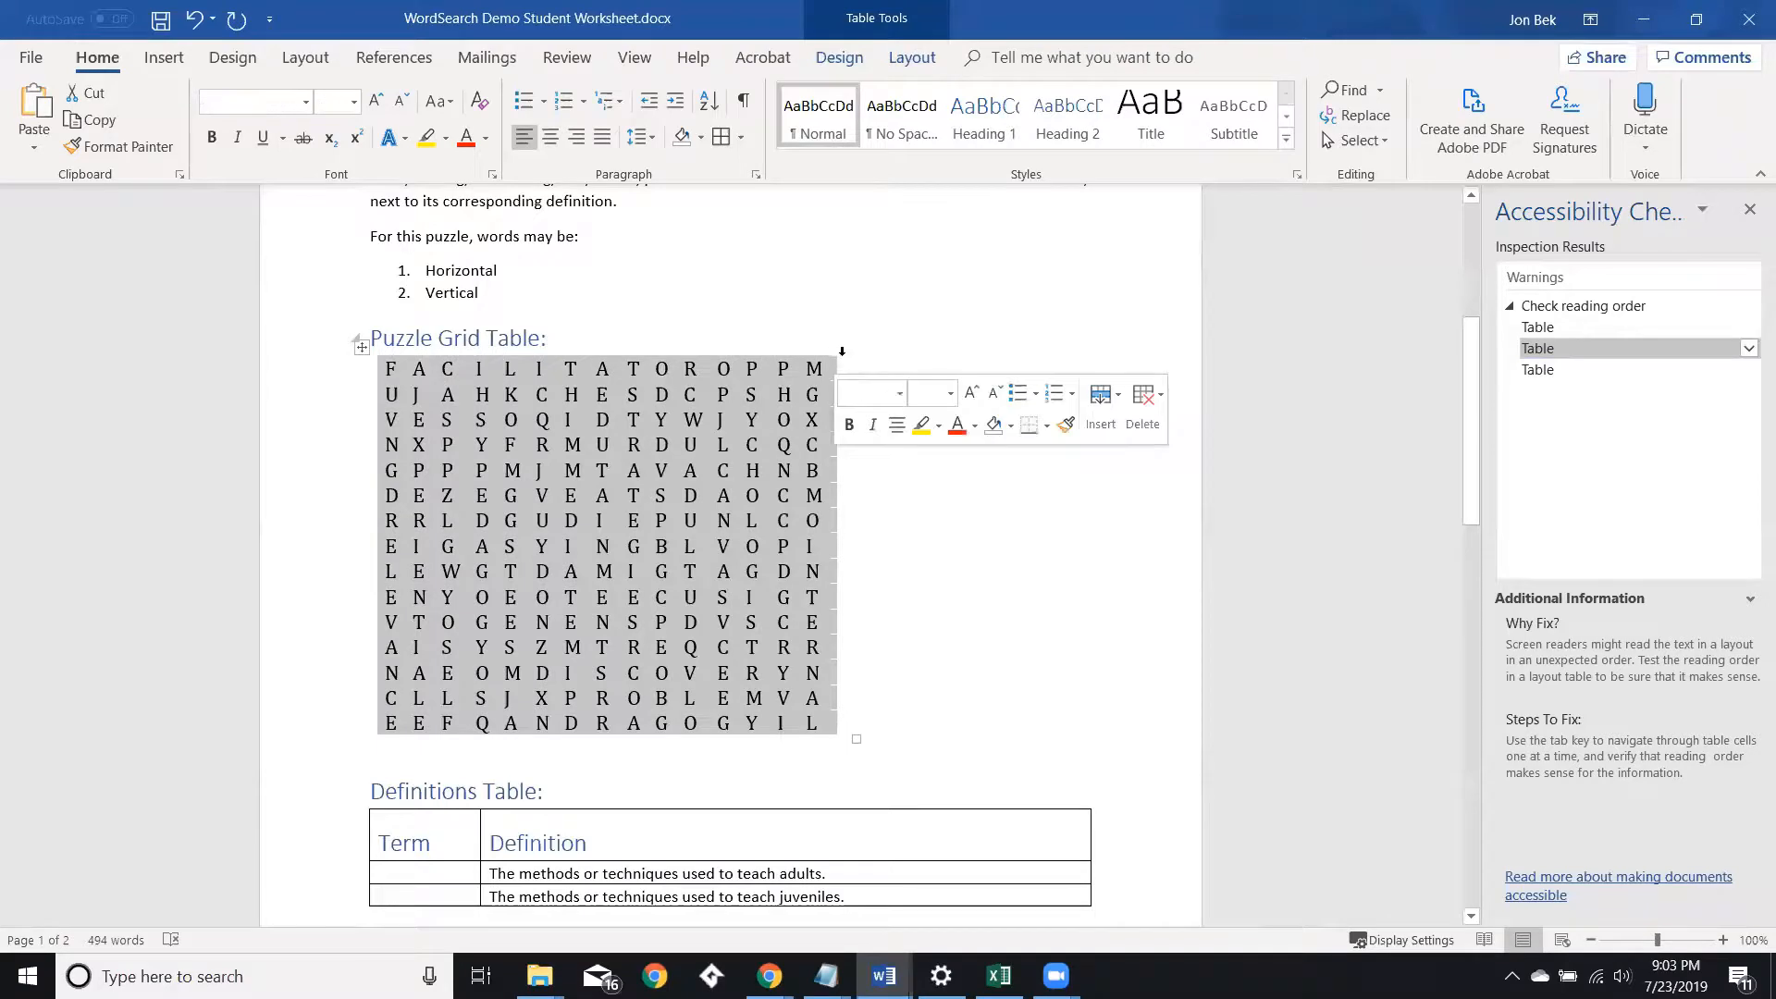
{"action": "left_click", "coordinate": [847, 353]}
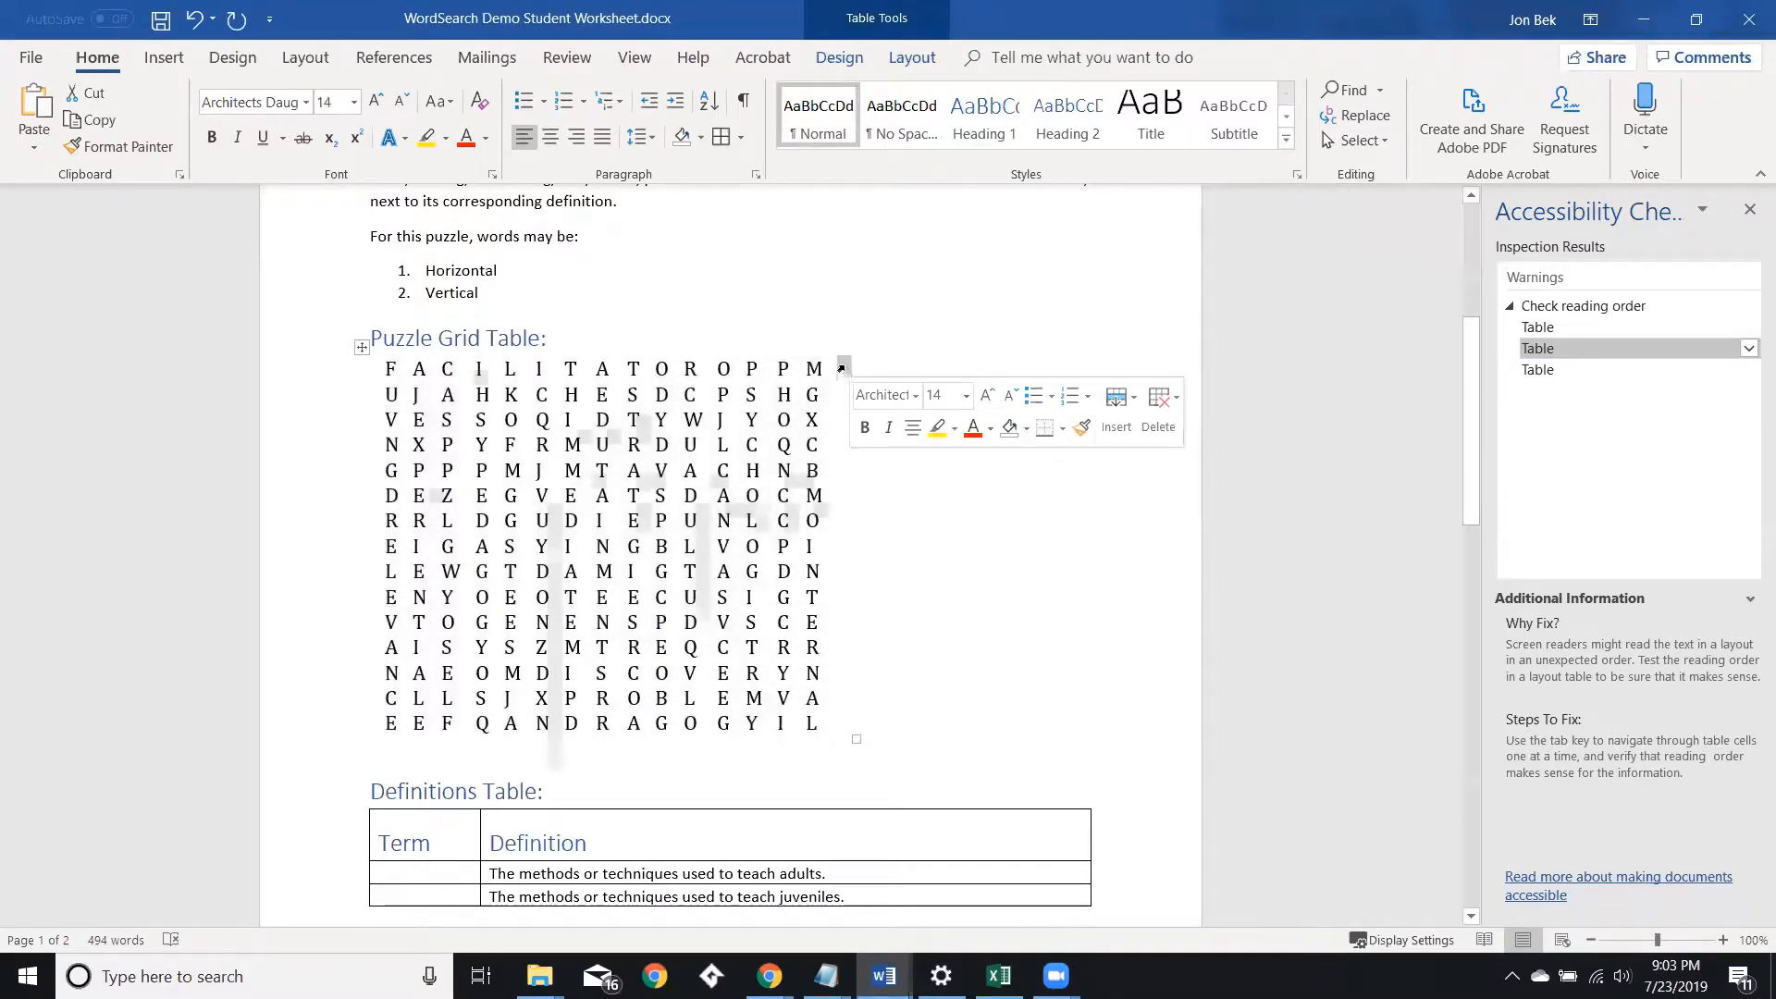
{"action": "right_click", "coordinate": [842, 368]}
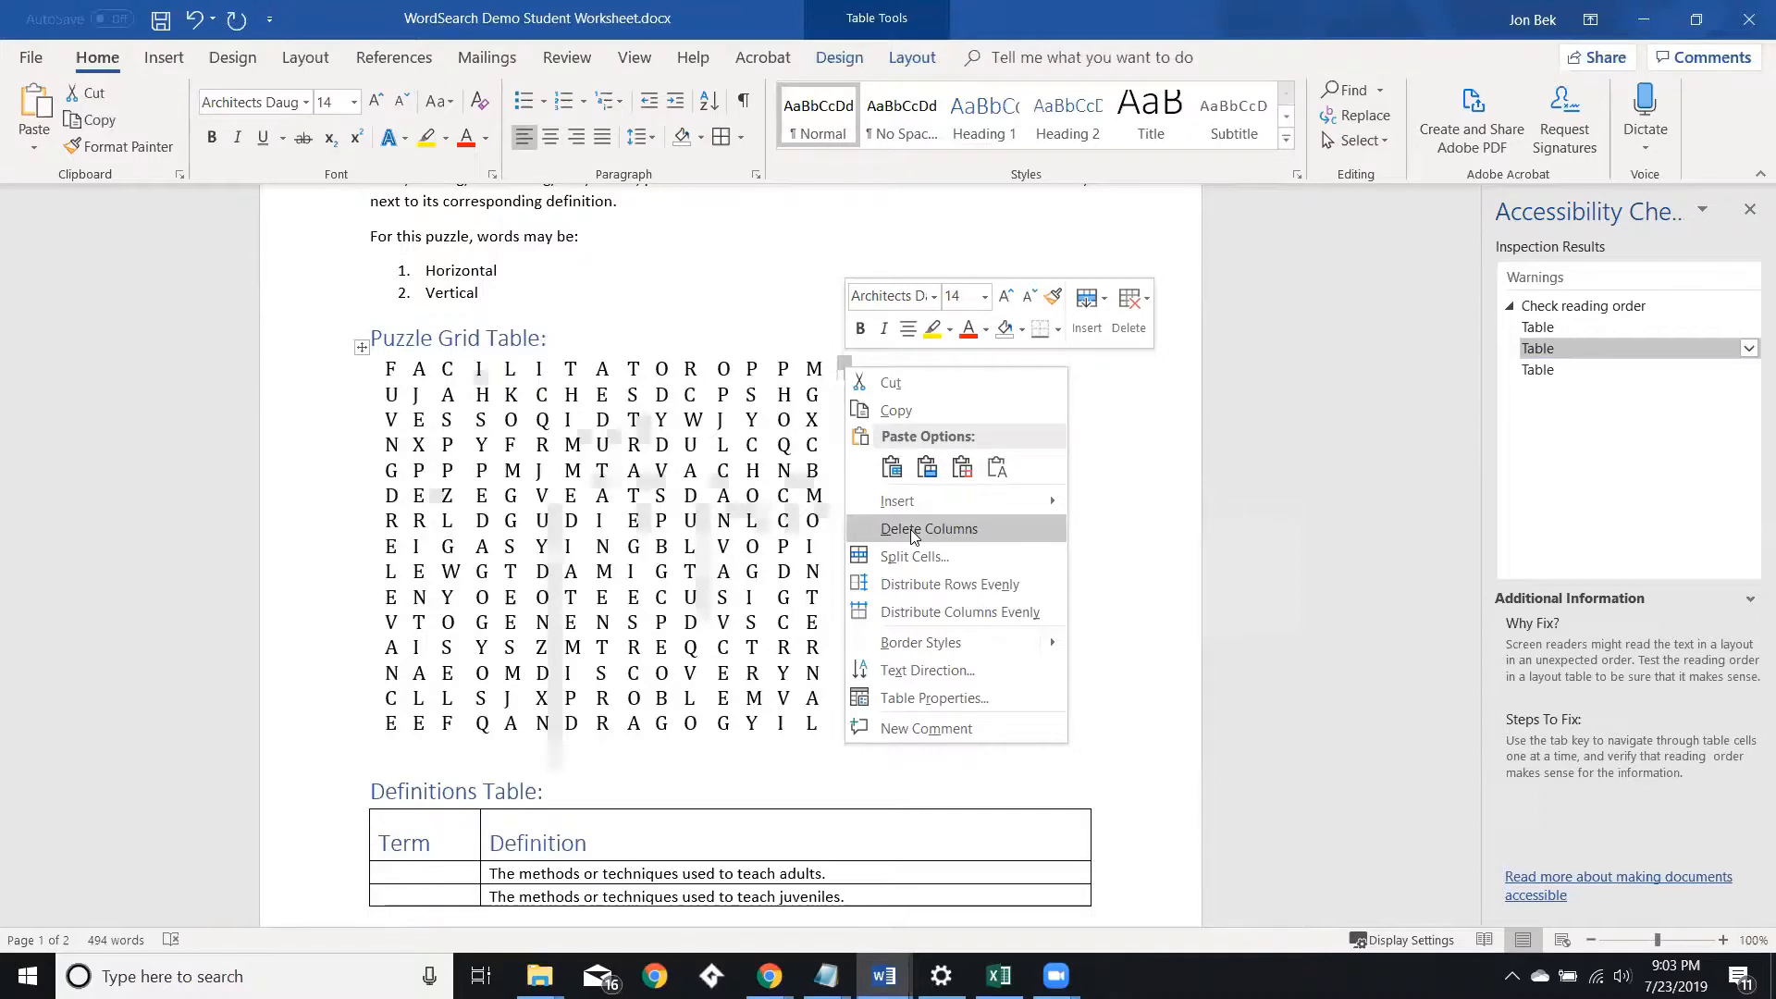
{"action": "left_click", "coordinate": [925, 698]}
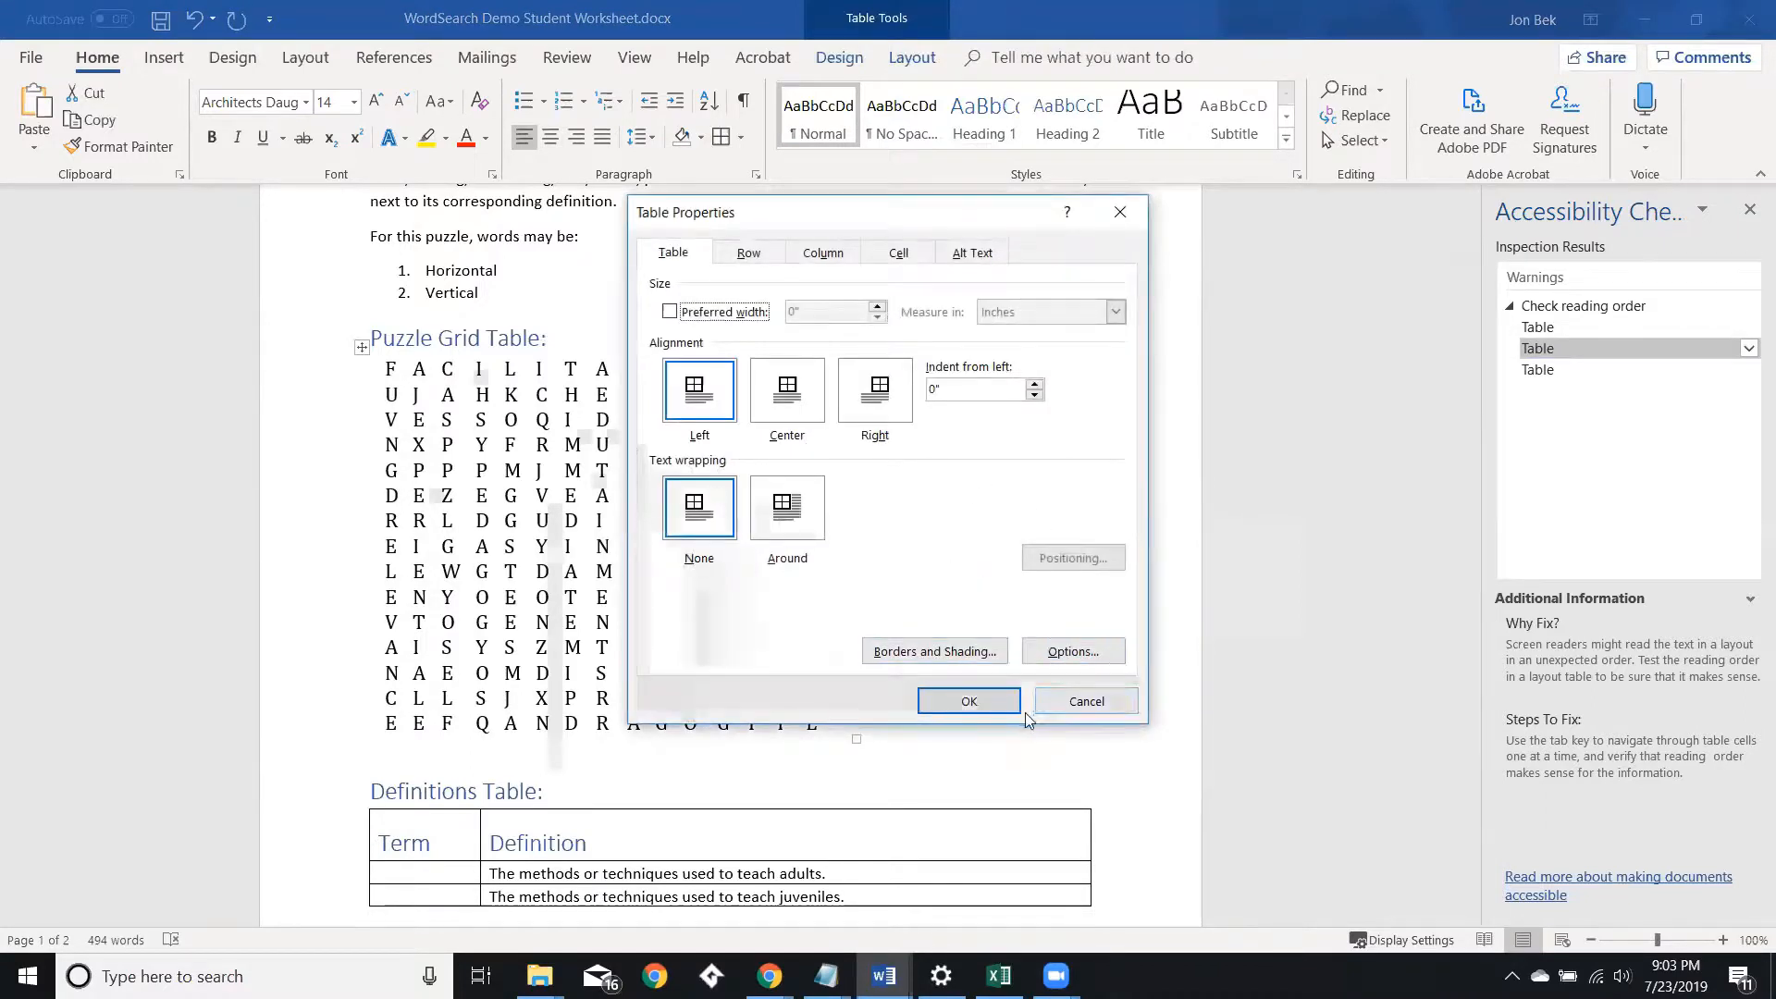
{"action": "left_click", "coordinate": [1083, 701]}
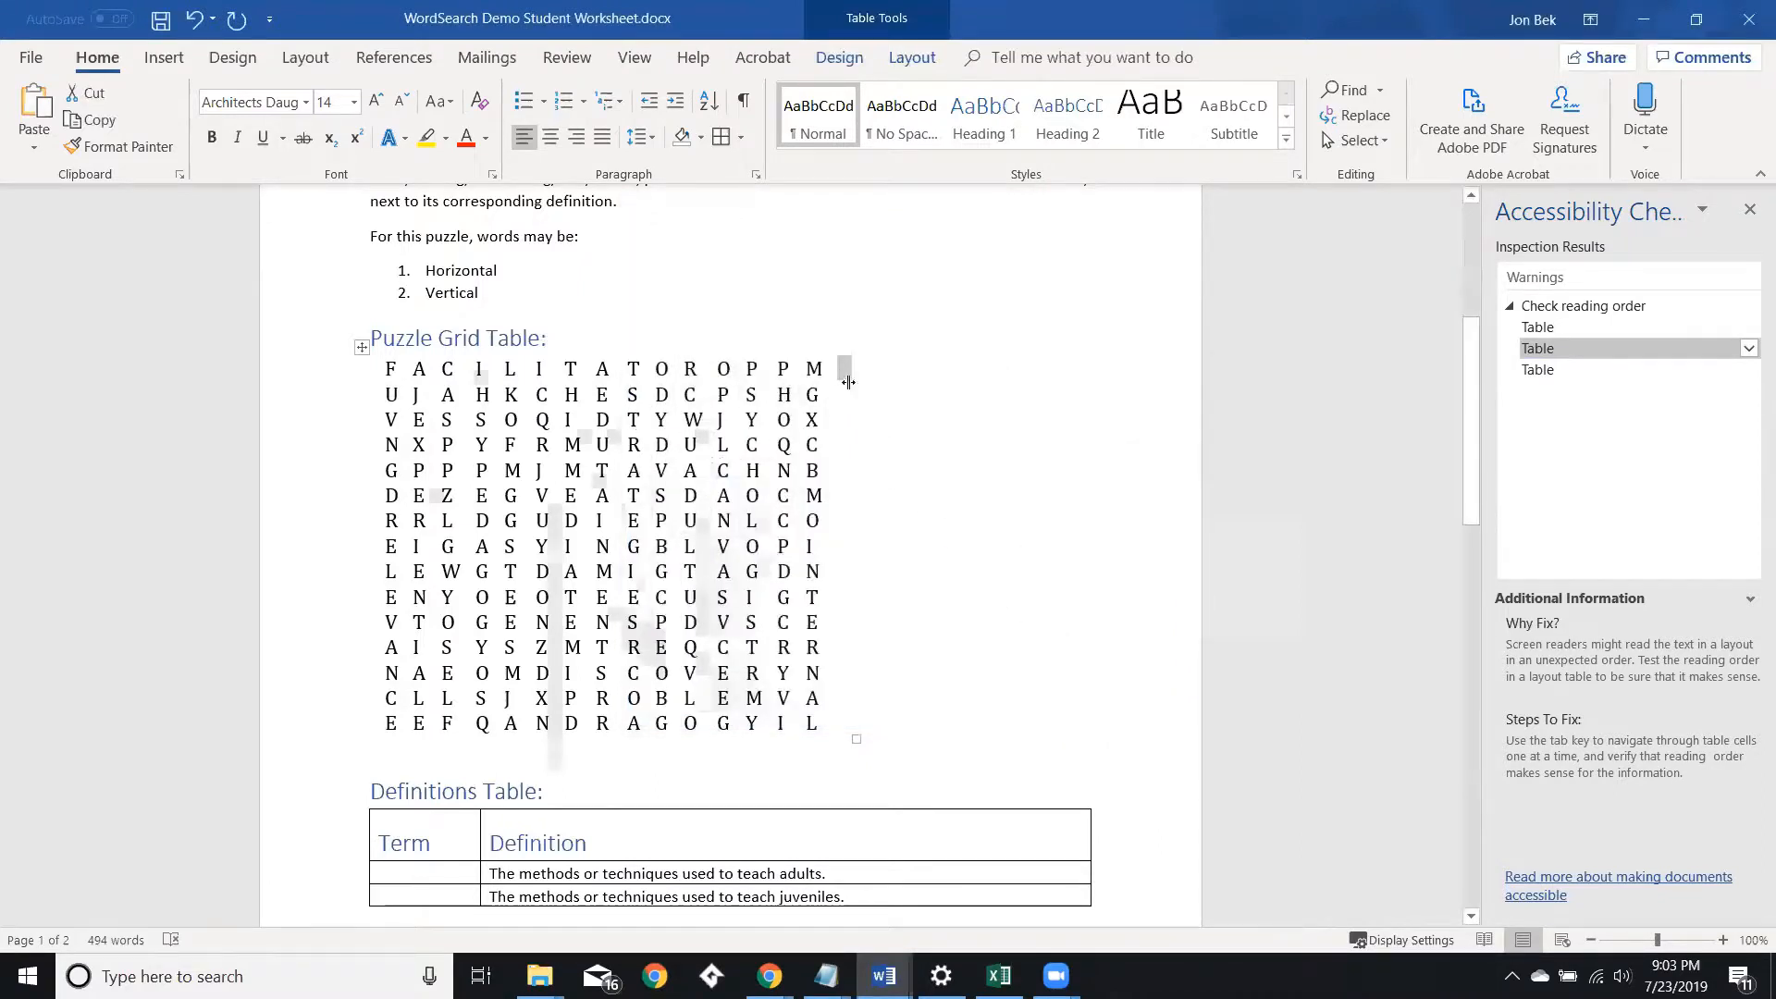
Delete the empty column at the puzzle grid's right edge.
{"action": "right_click", "coordinate": [842, 371]}
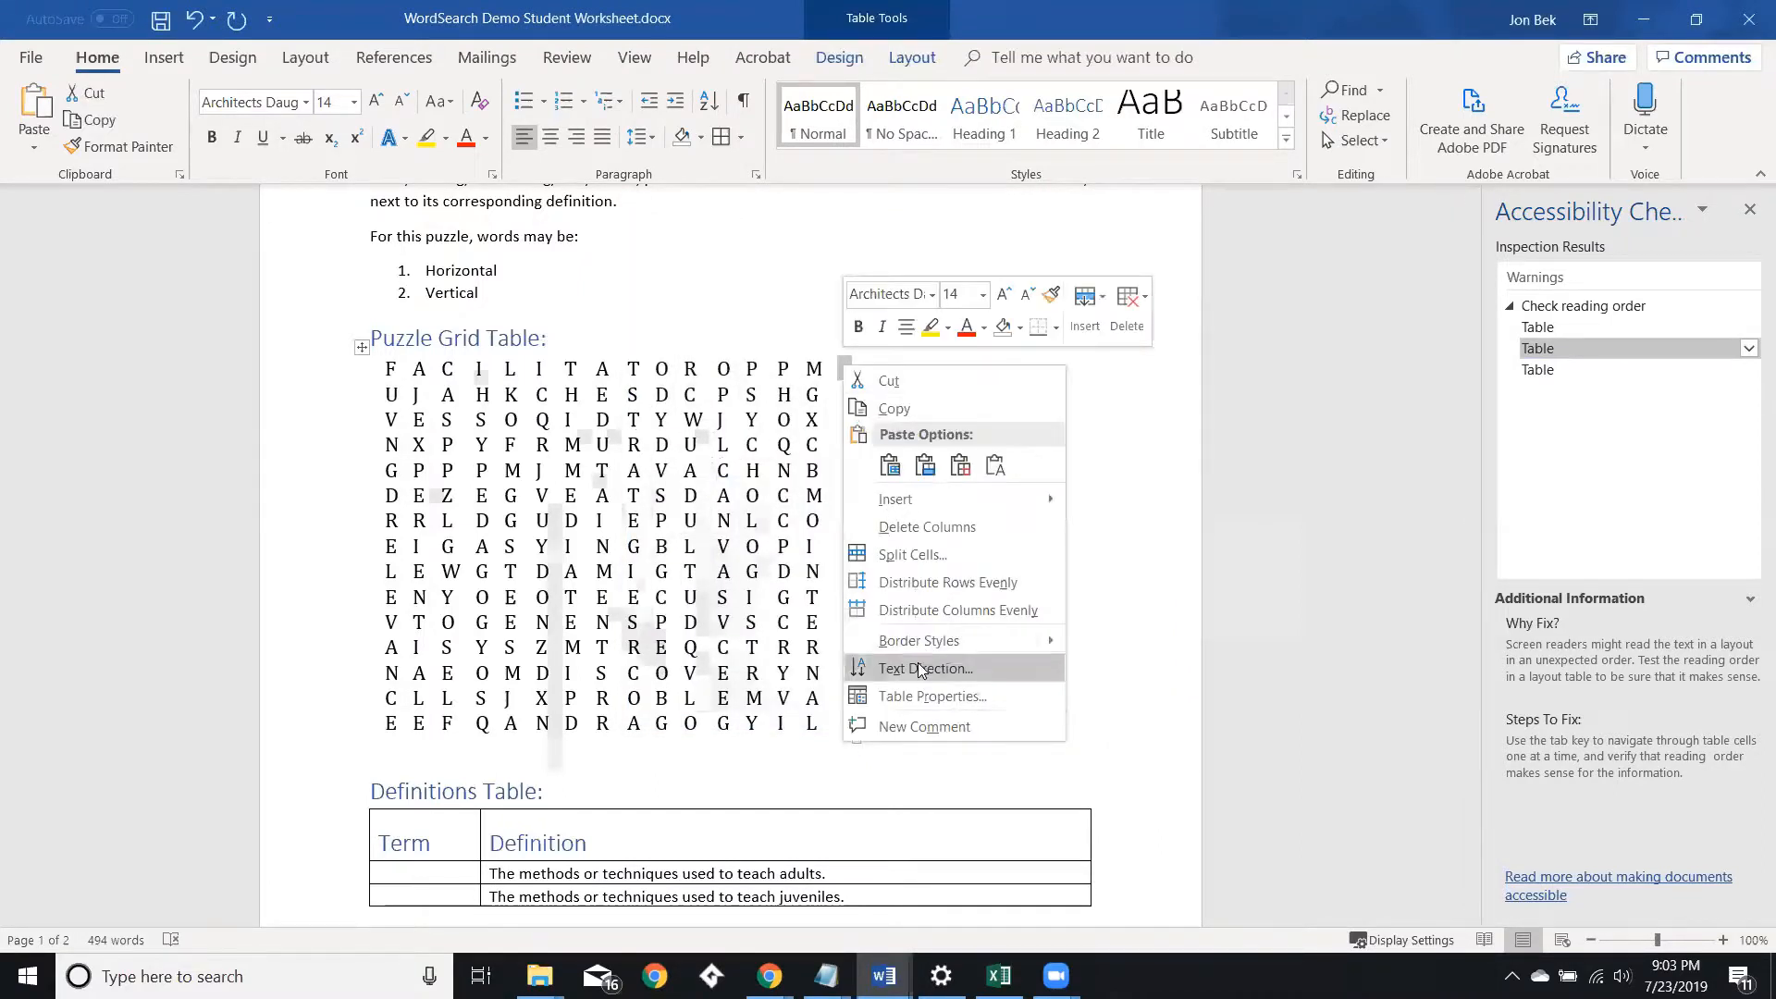
{"action": "left_click", "coordinate": [907, 527]}
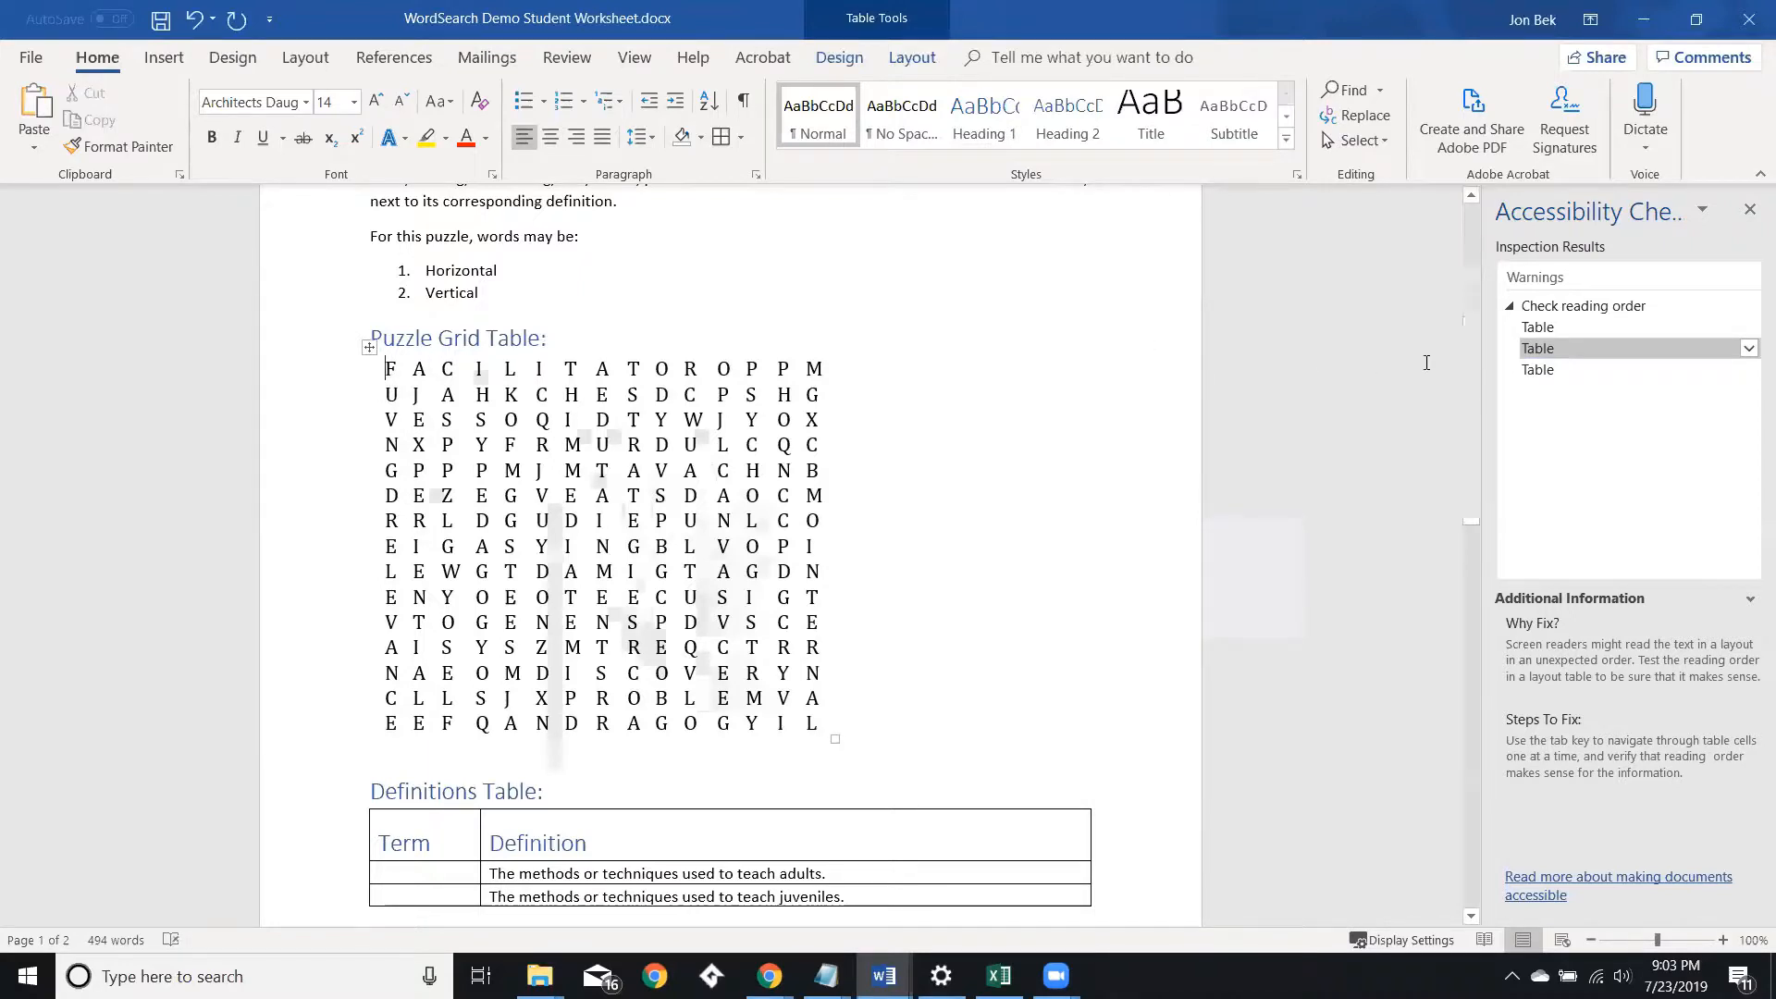
Delete the entire puzzle grid table.
{"action": "left_click", "coordinate": [830, 348]}
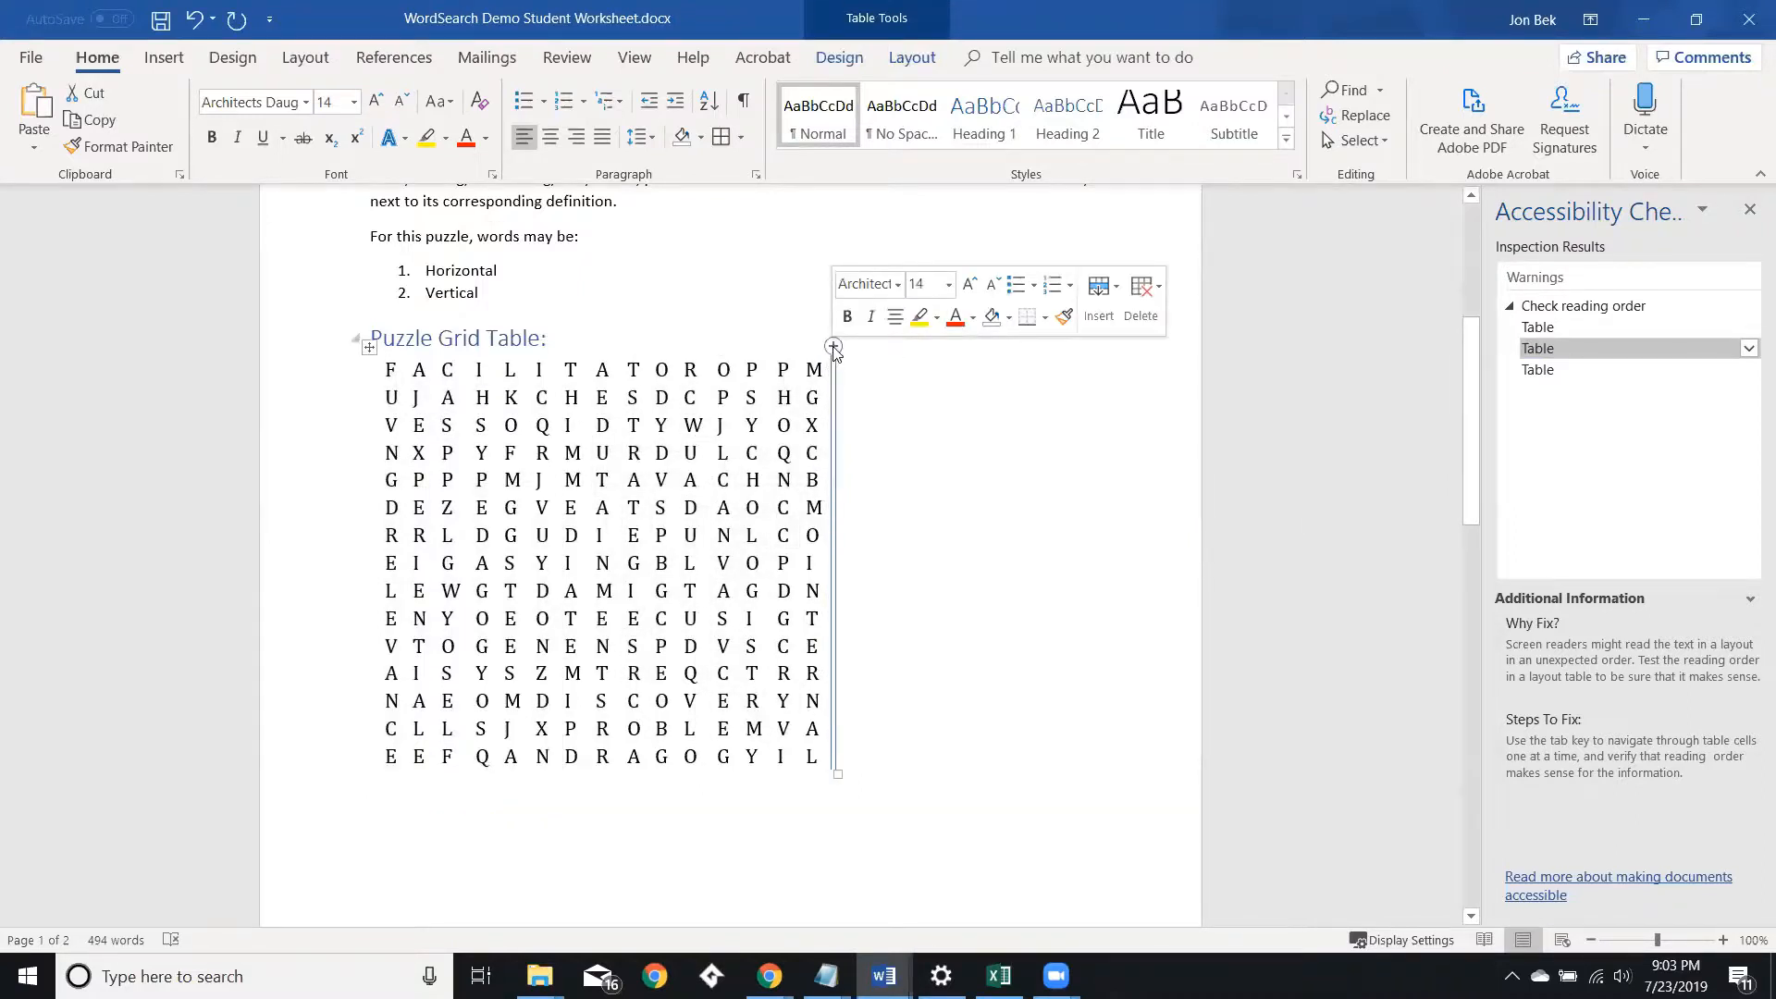
{"action": "left_click", "coordinate": [853, 352]}
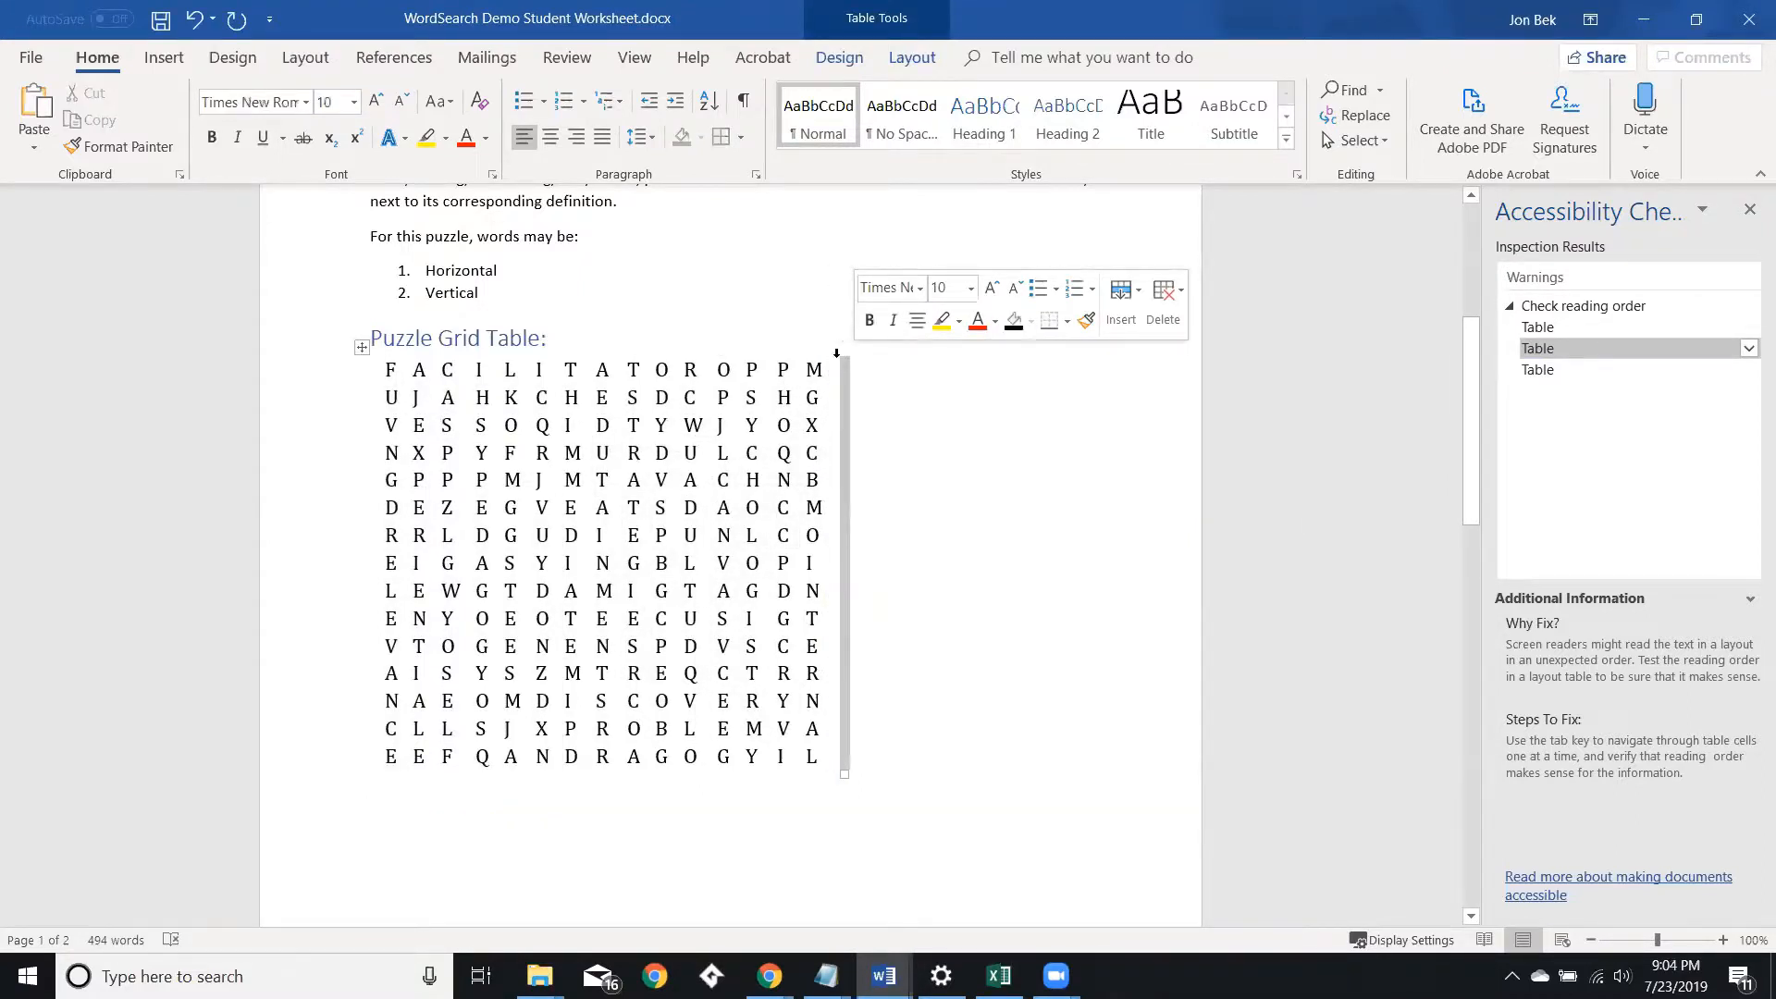
{"action": "left_click", "coordinate": [837, 353]}
{"action": "left_click", "coordinate": [836, 353]}
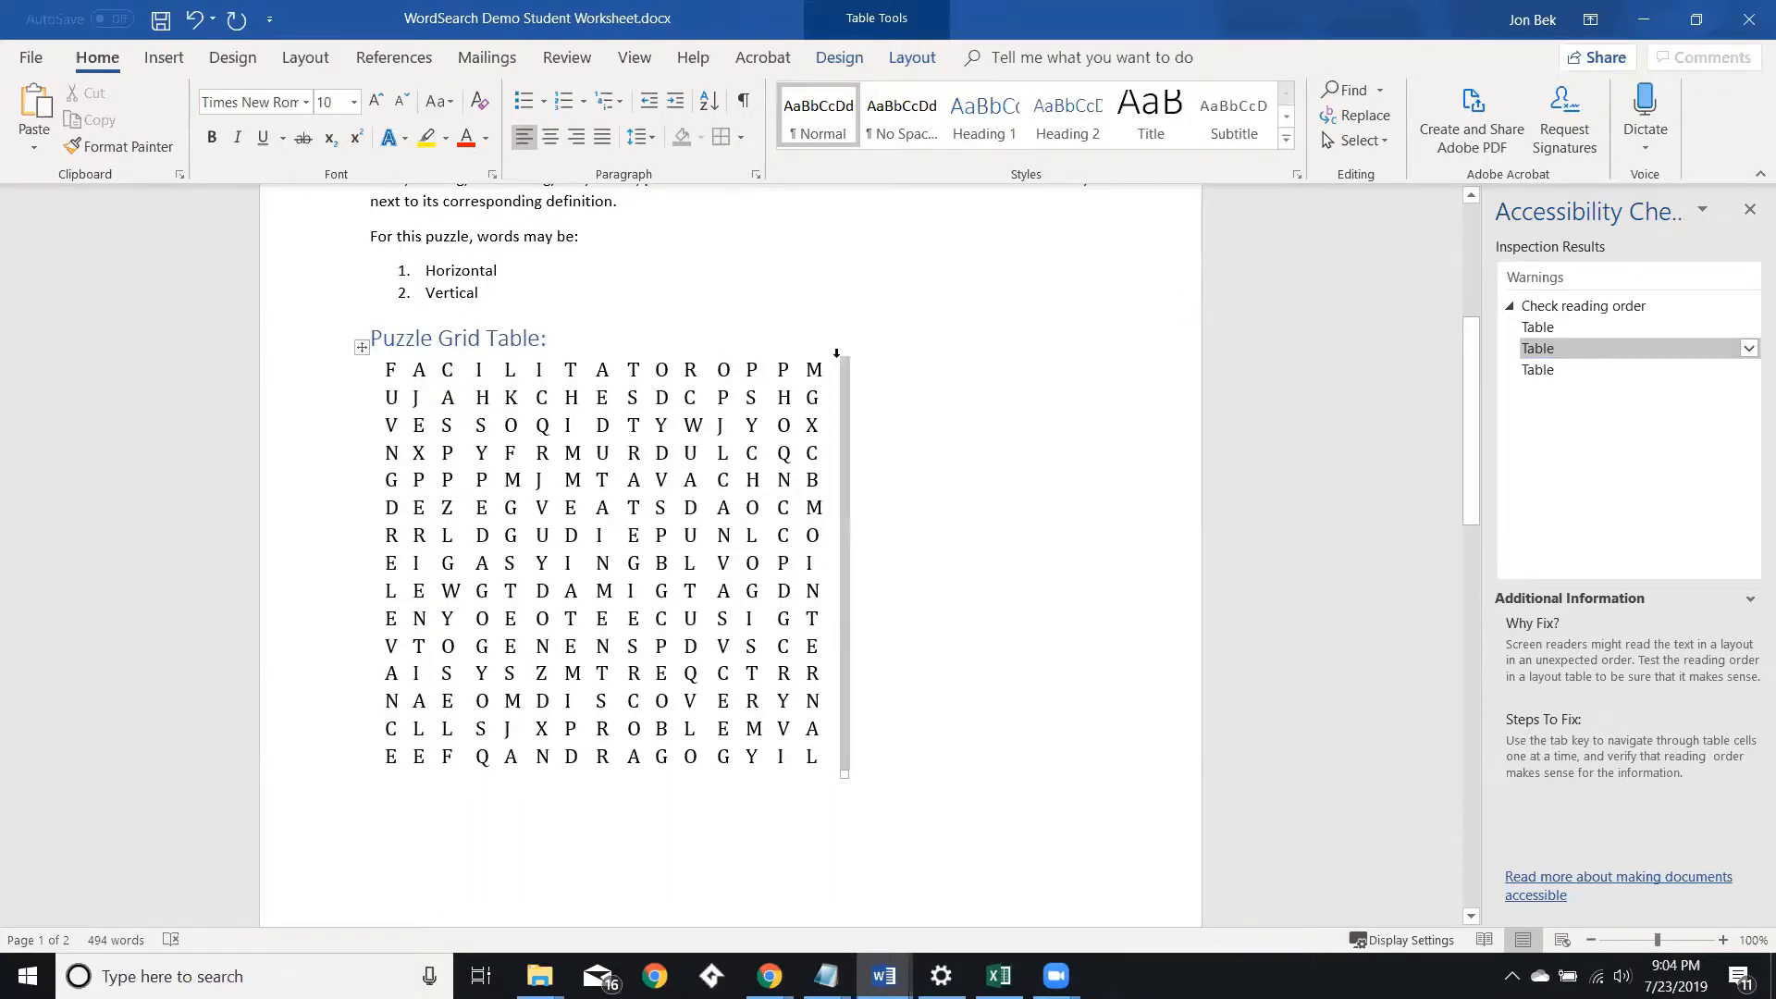
{"action": "right_click", "coordinate": [845, 371]}
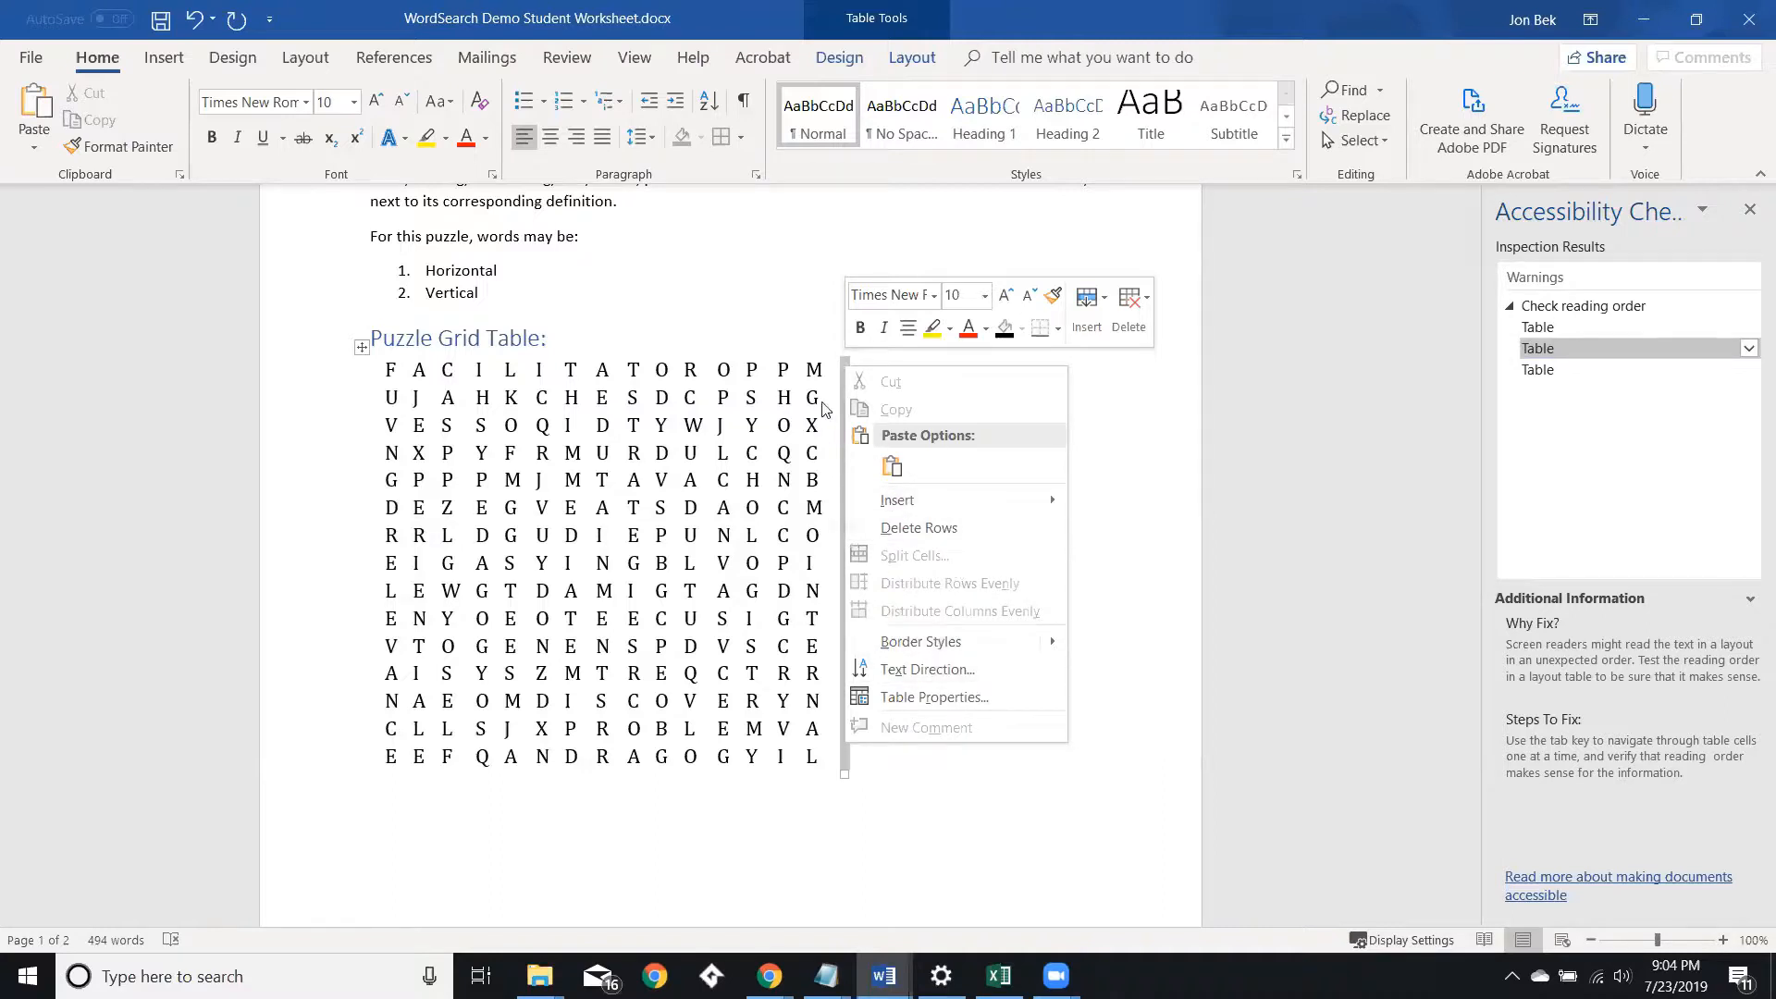
{"action": "right_click", "coordinate": [846, 370]}
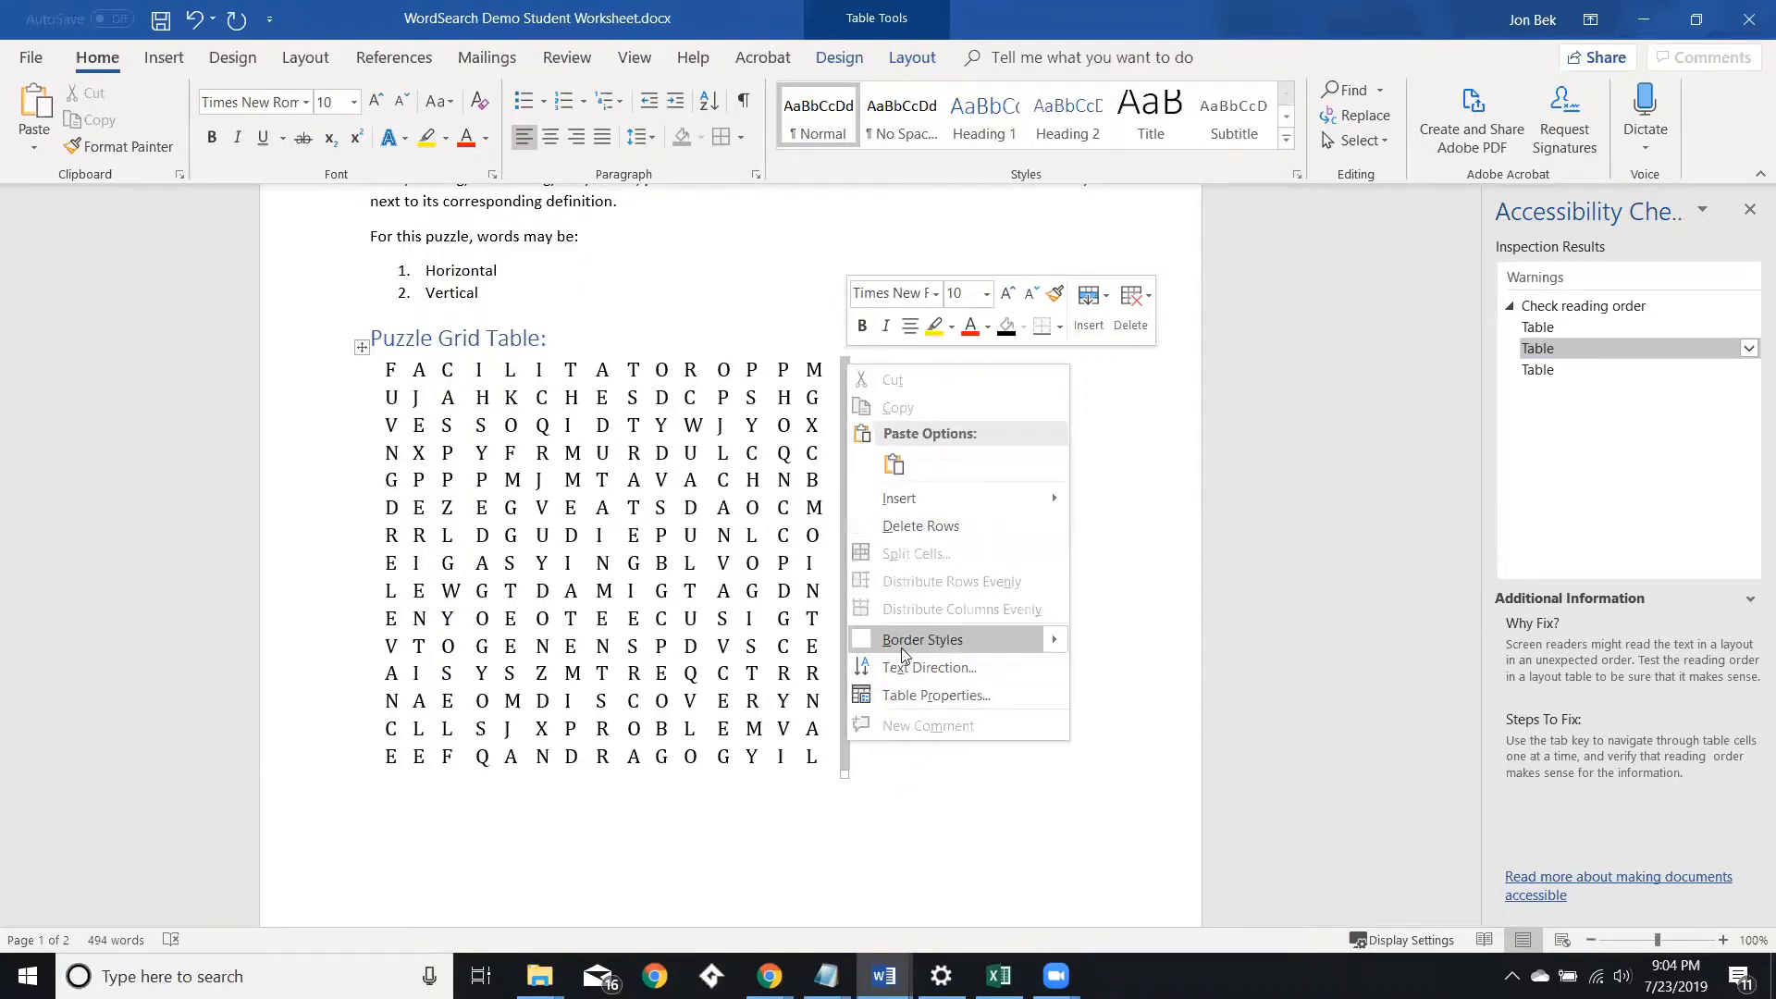
{"action": "left_click", "coordinate": [1134, 305]}
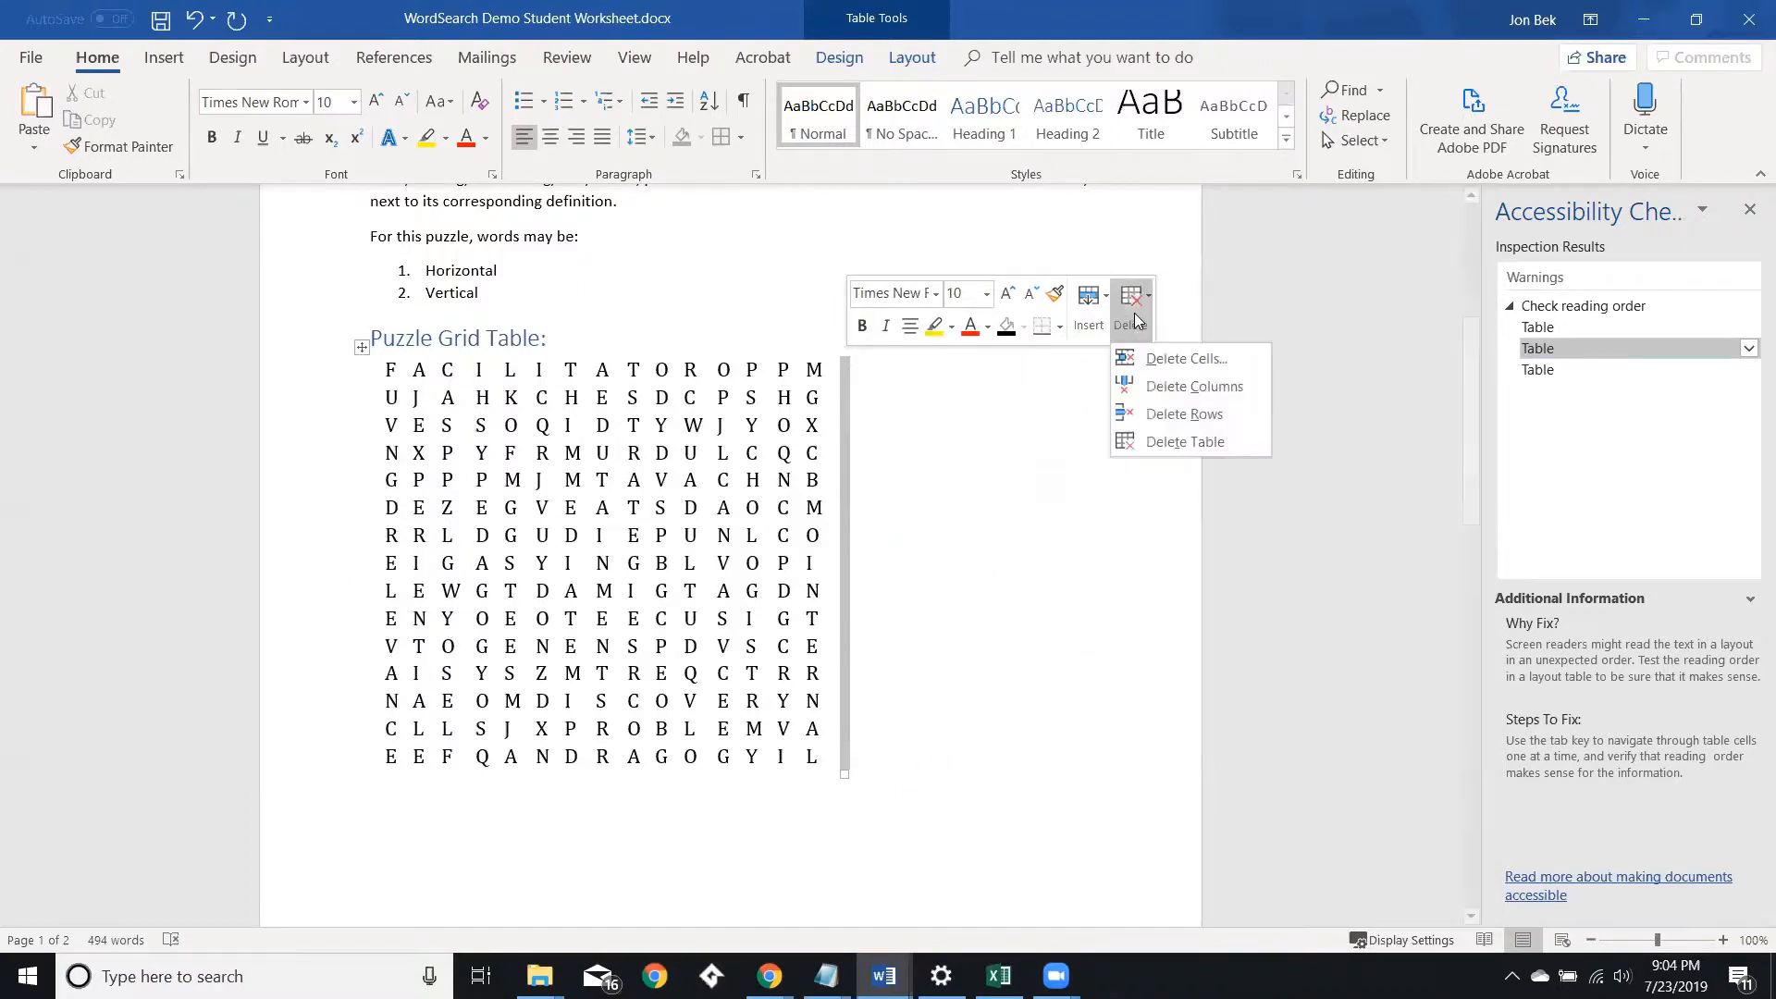
{"action": "left_click", "coordinate": [1166, 442]}
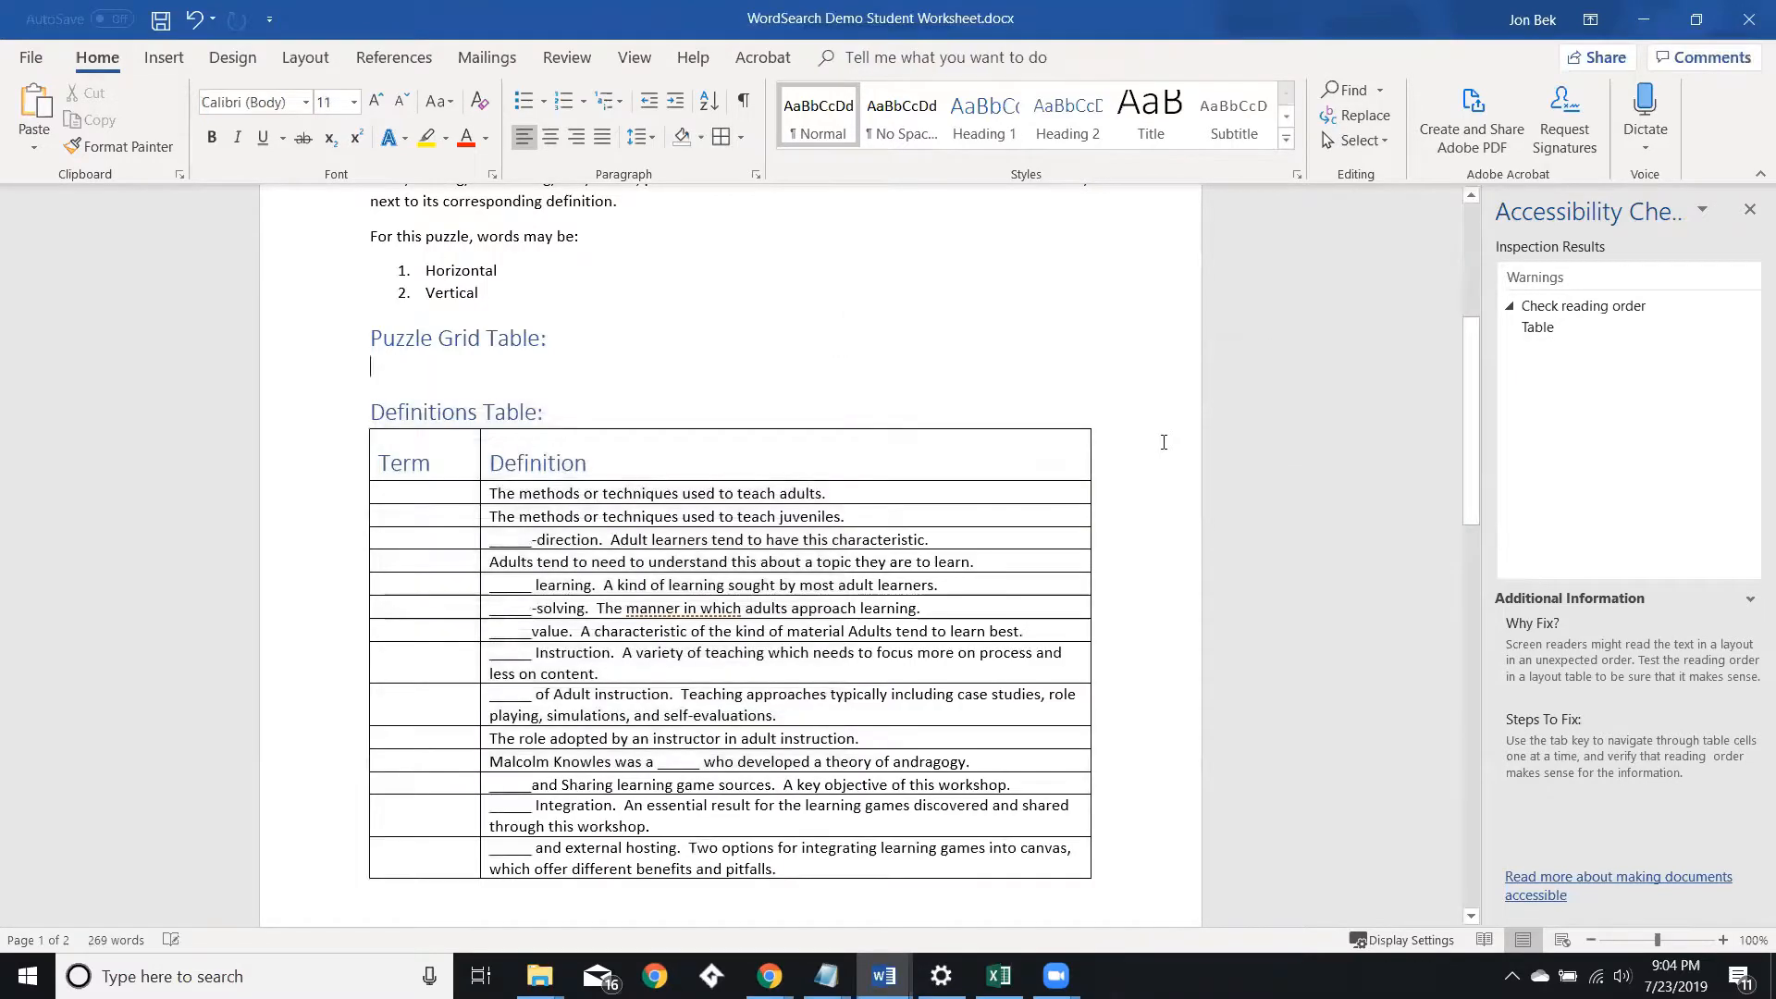
Paste the copied puzzle grid back under the Puzzle Grid Table heading.
{"action": "scroll", "coordinate": [1025, 403], "scroll_direction": "down", "scroll_amount": 4}
{"action": "scroll", "coordinate": [1025, 403], "scroll_direction": "up", "scroll_amount": 5}
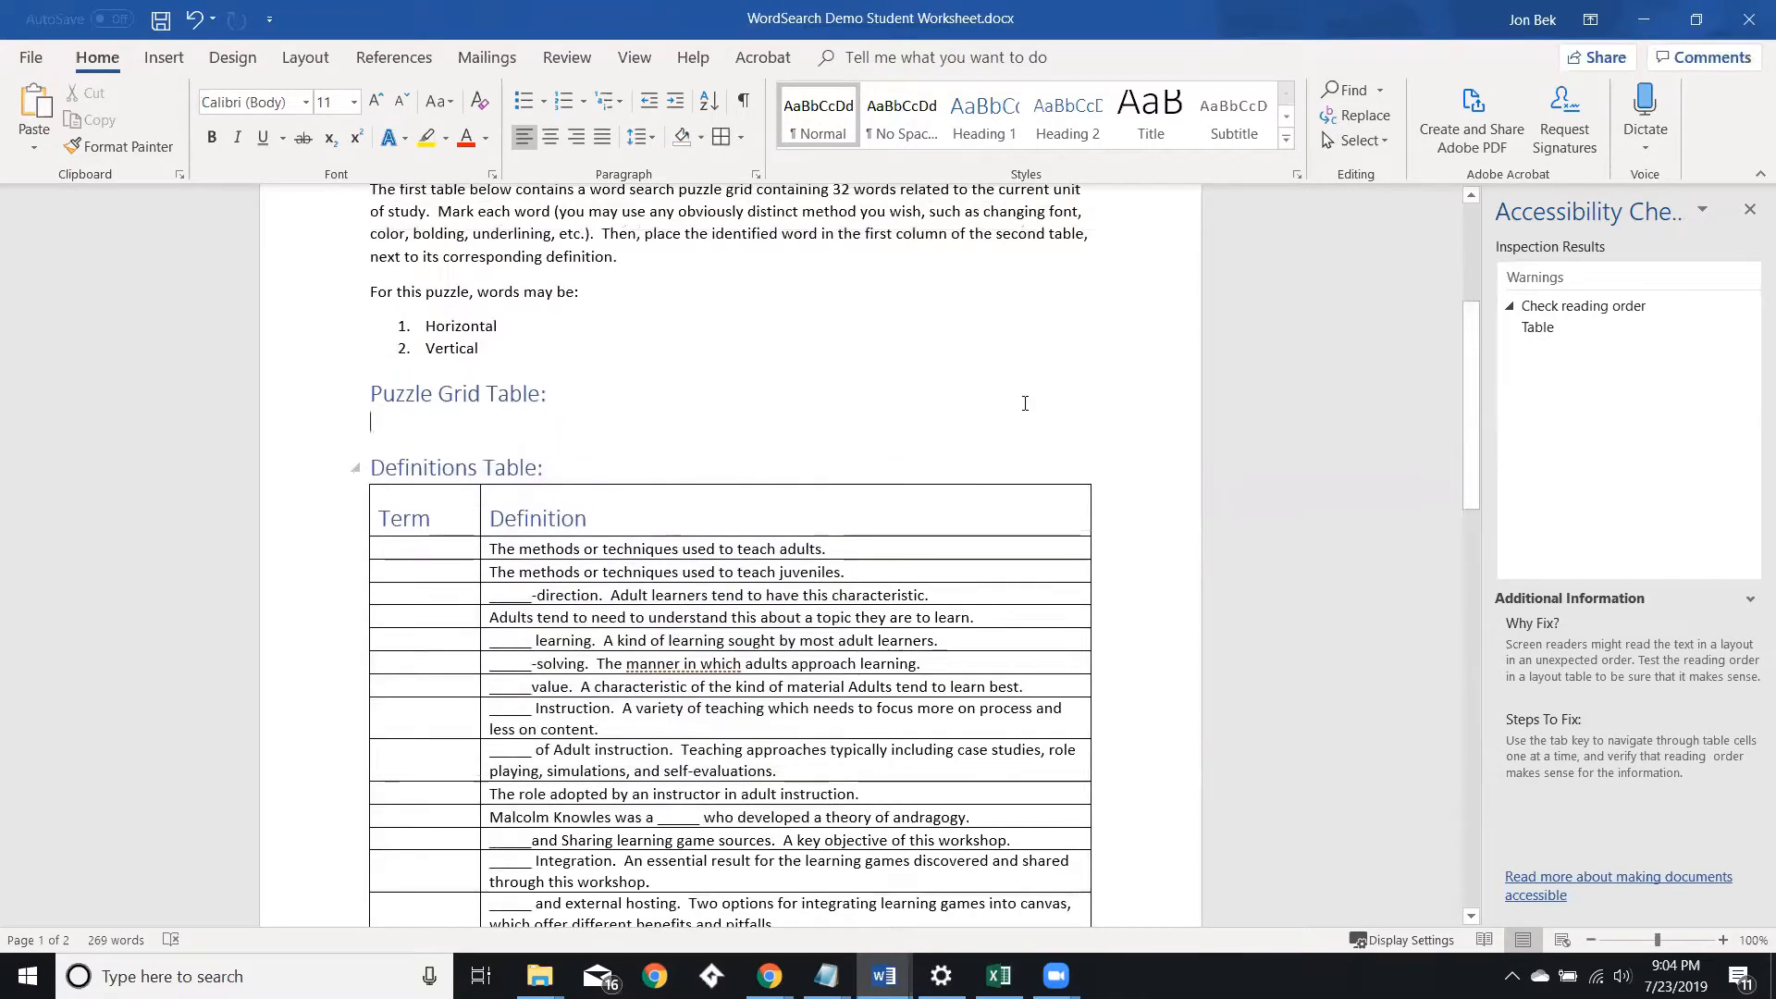
{"action": "key", "text": "ctrl+v"}
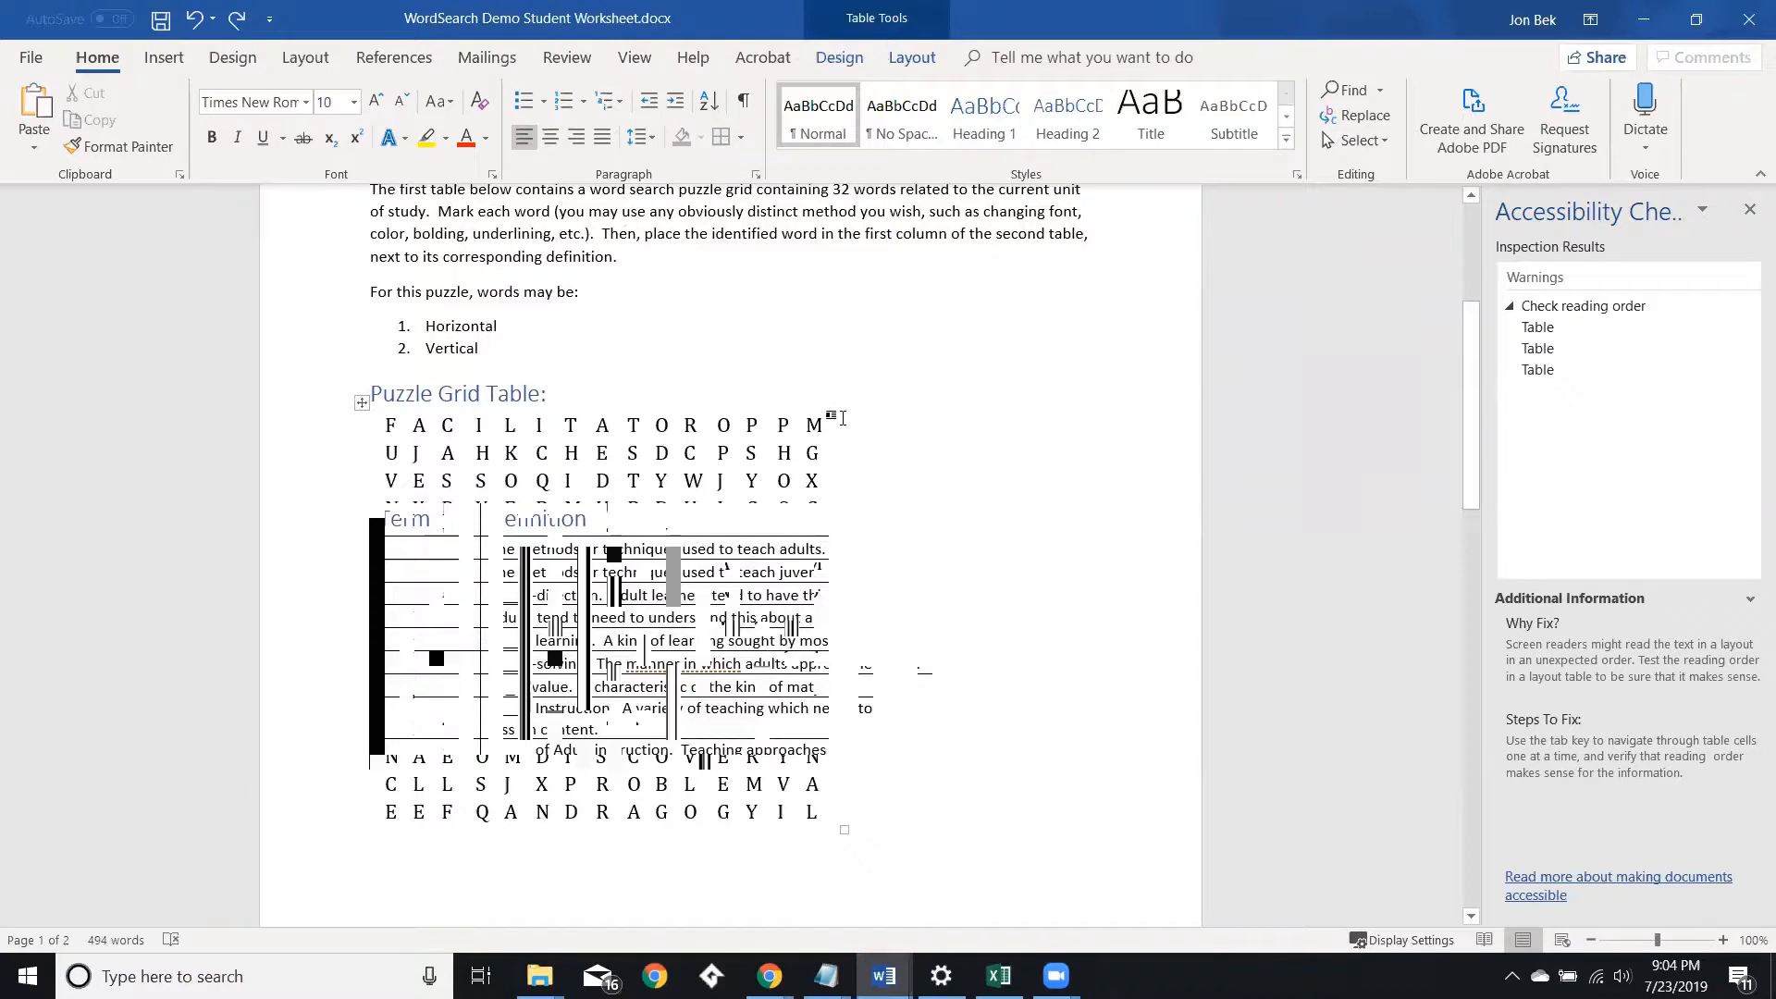
Type AAAA into the empty column beside the pasted grid and delete that column.
{"action": "mouse_move", "coordinate": [841, 411]}
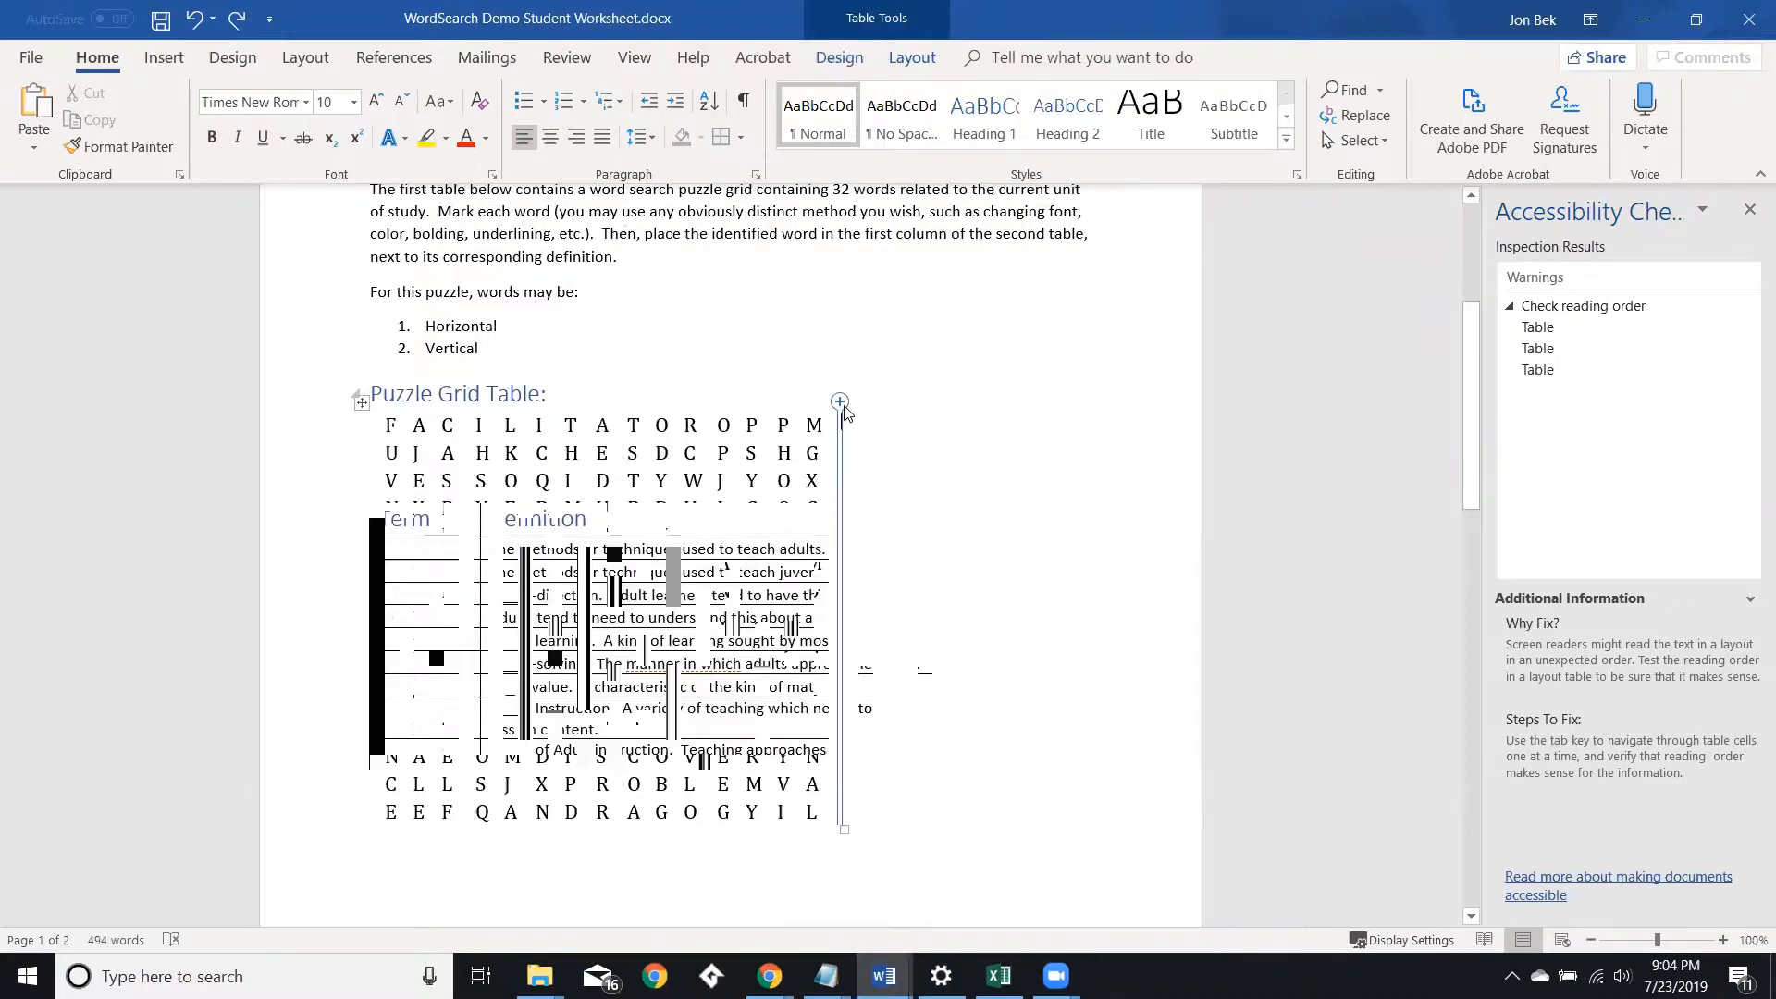
{"action": "left_click", "coordinate": [841, 405]}
{"action": "type", "text": "AAAA"}
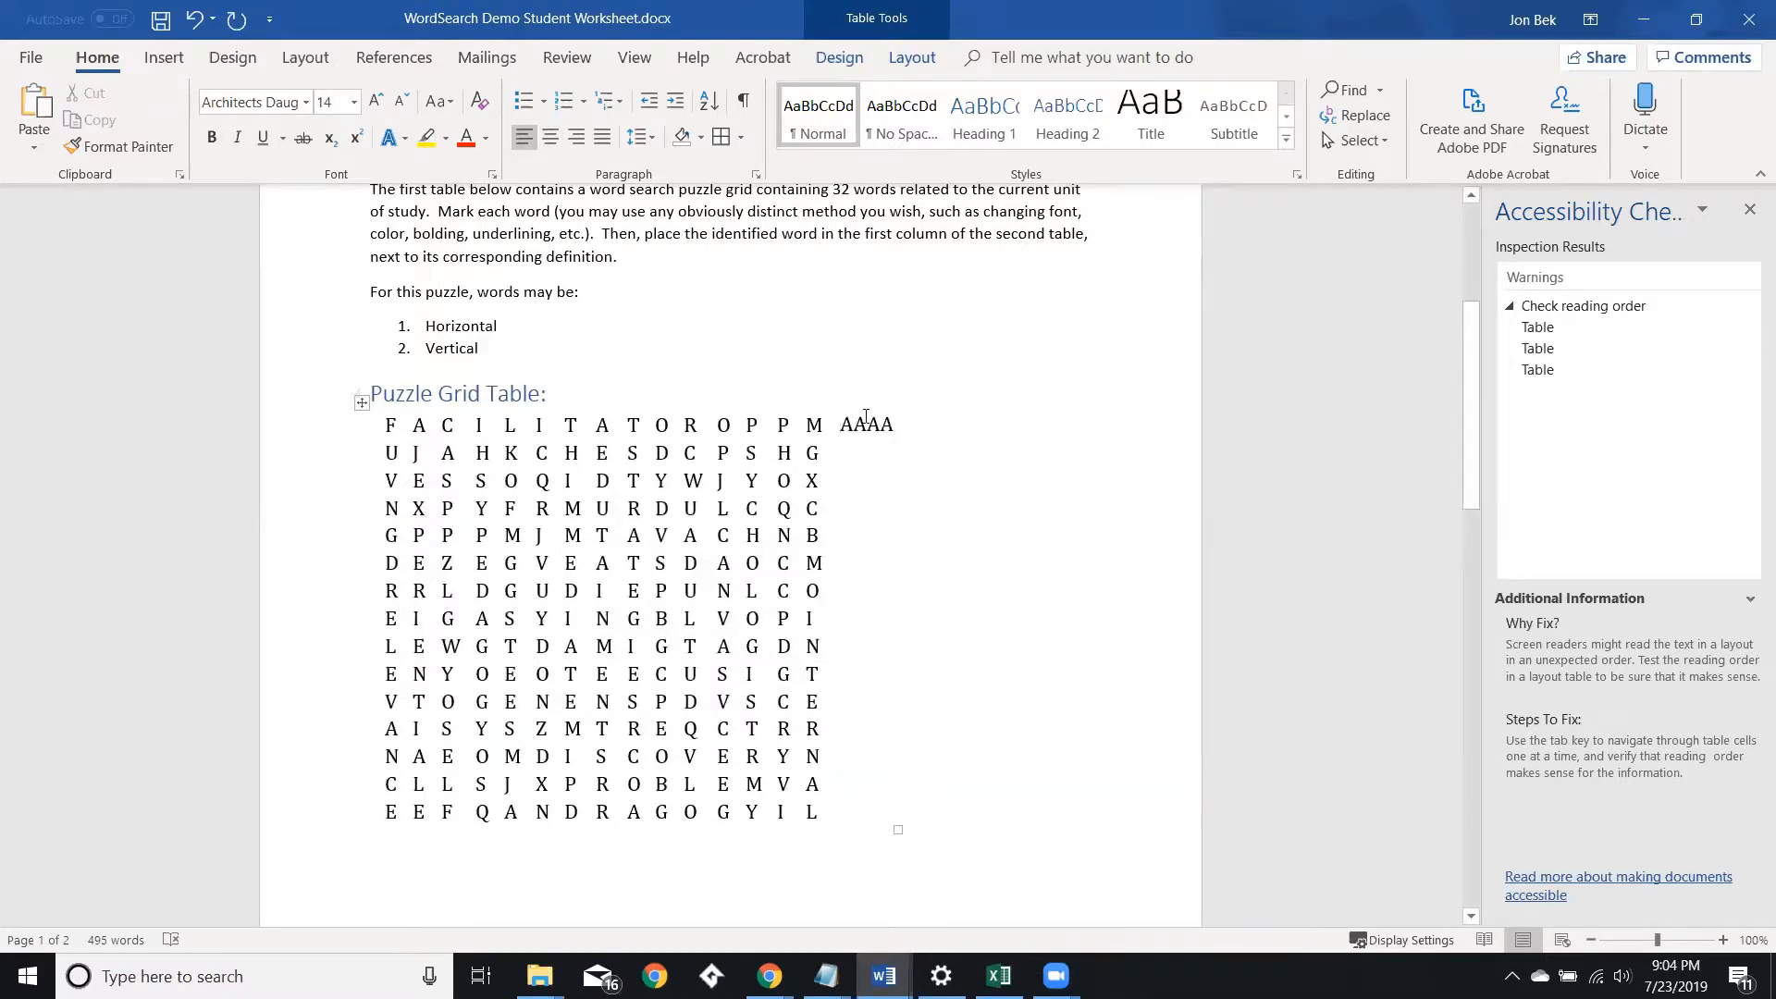
{"action": "left_click", "coordinate": [849, 407]}
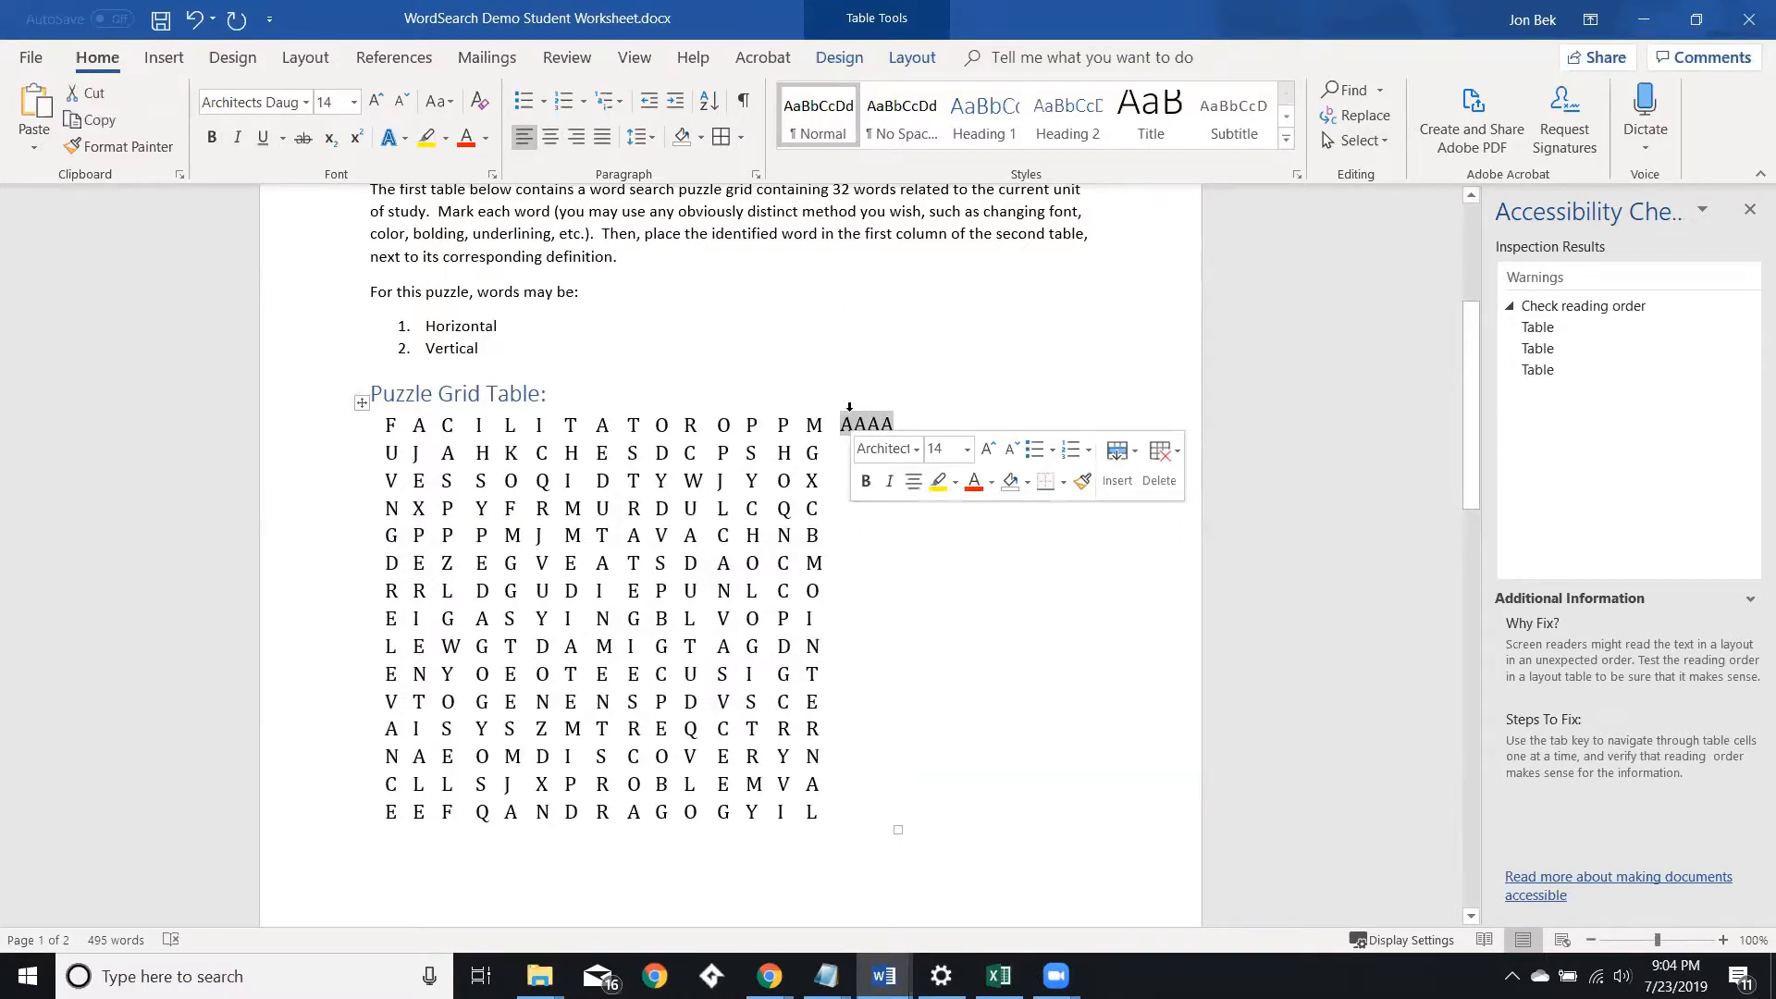
{"action": "right_click", "coordinate": [844, 429]}
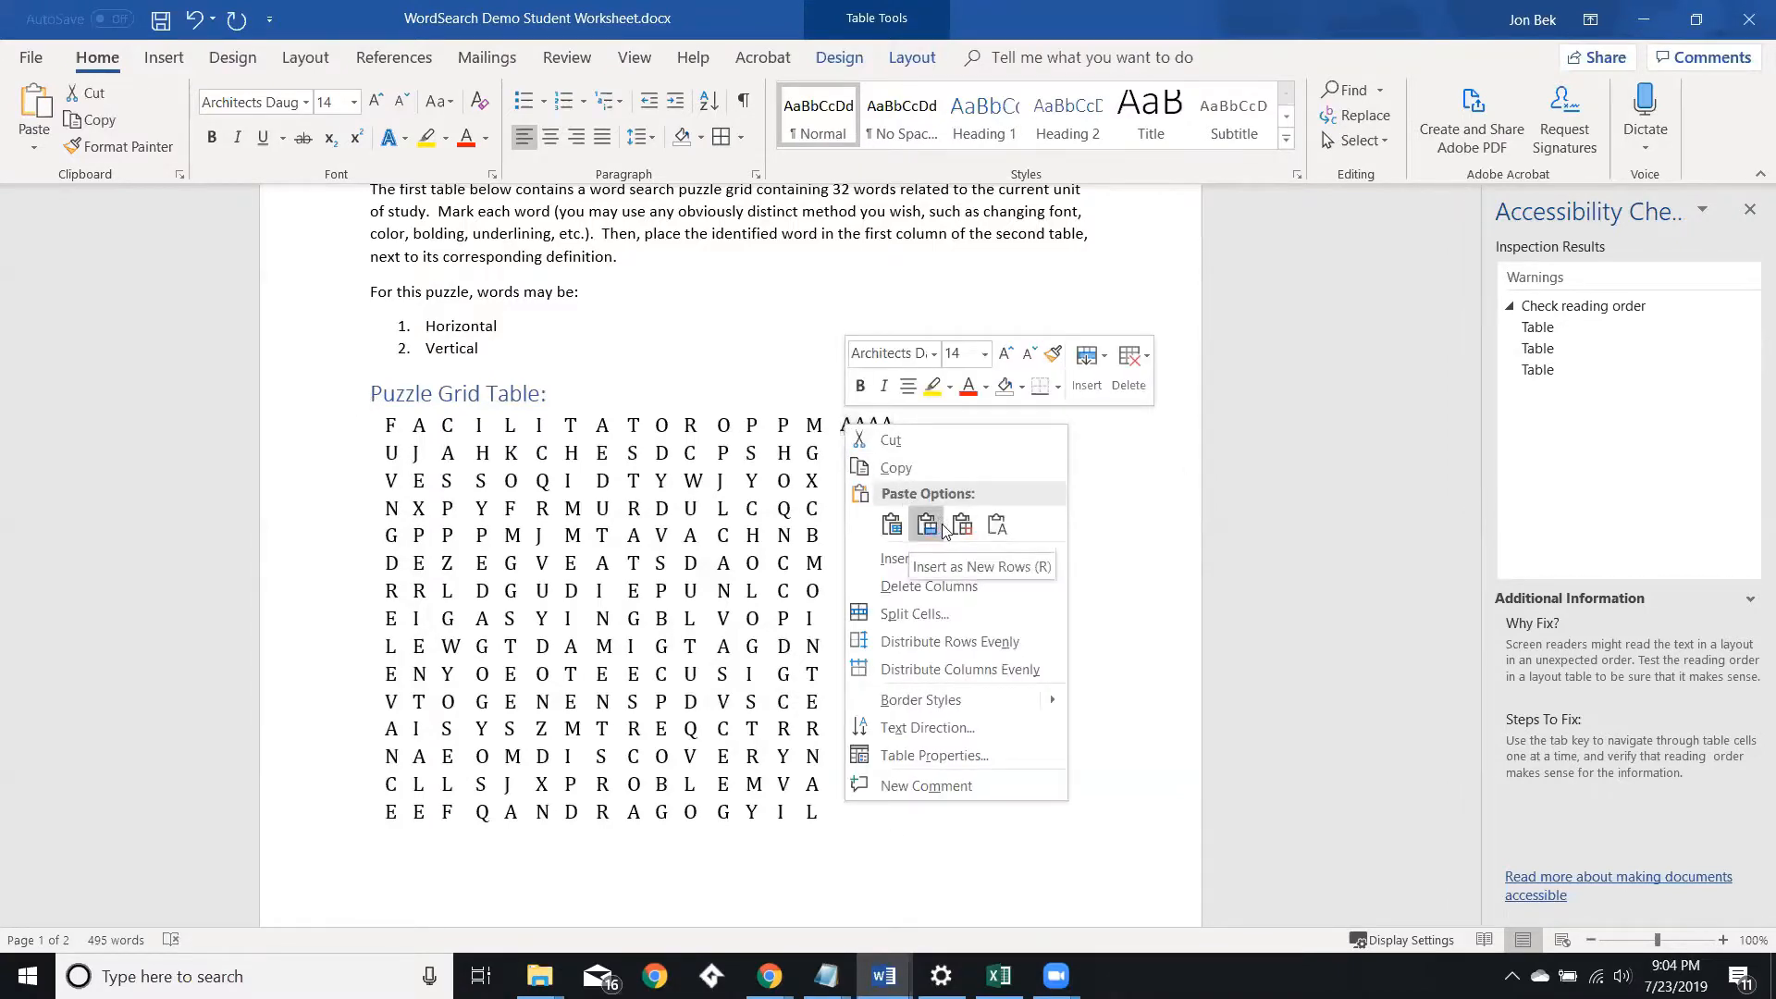
{"action": "left_click", "coordinate": [938, 592]}
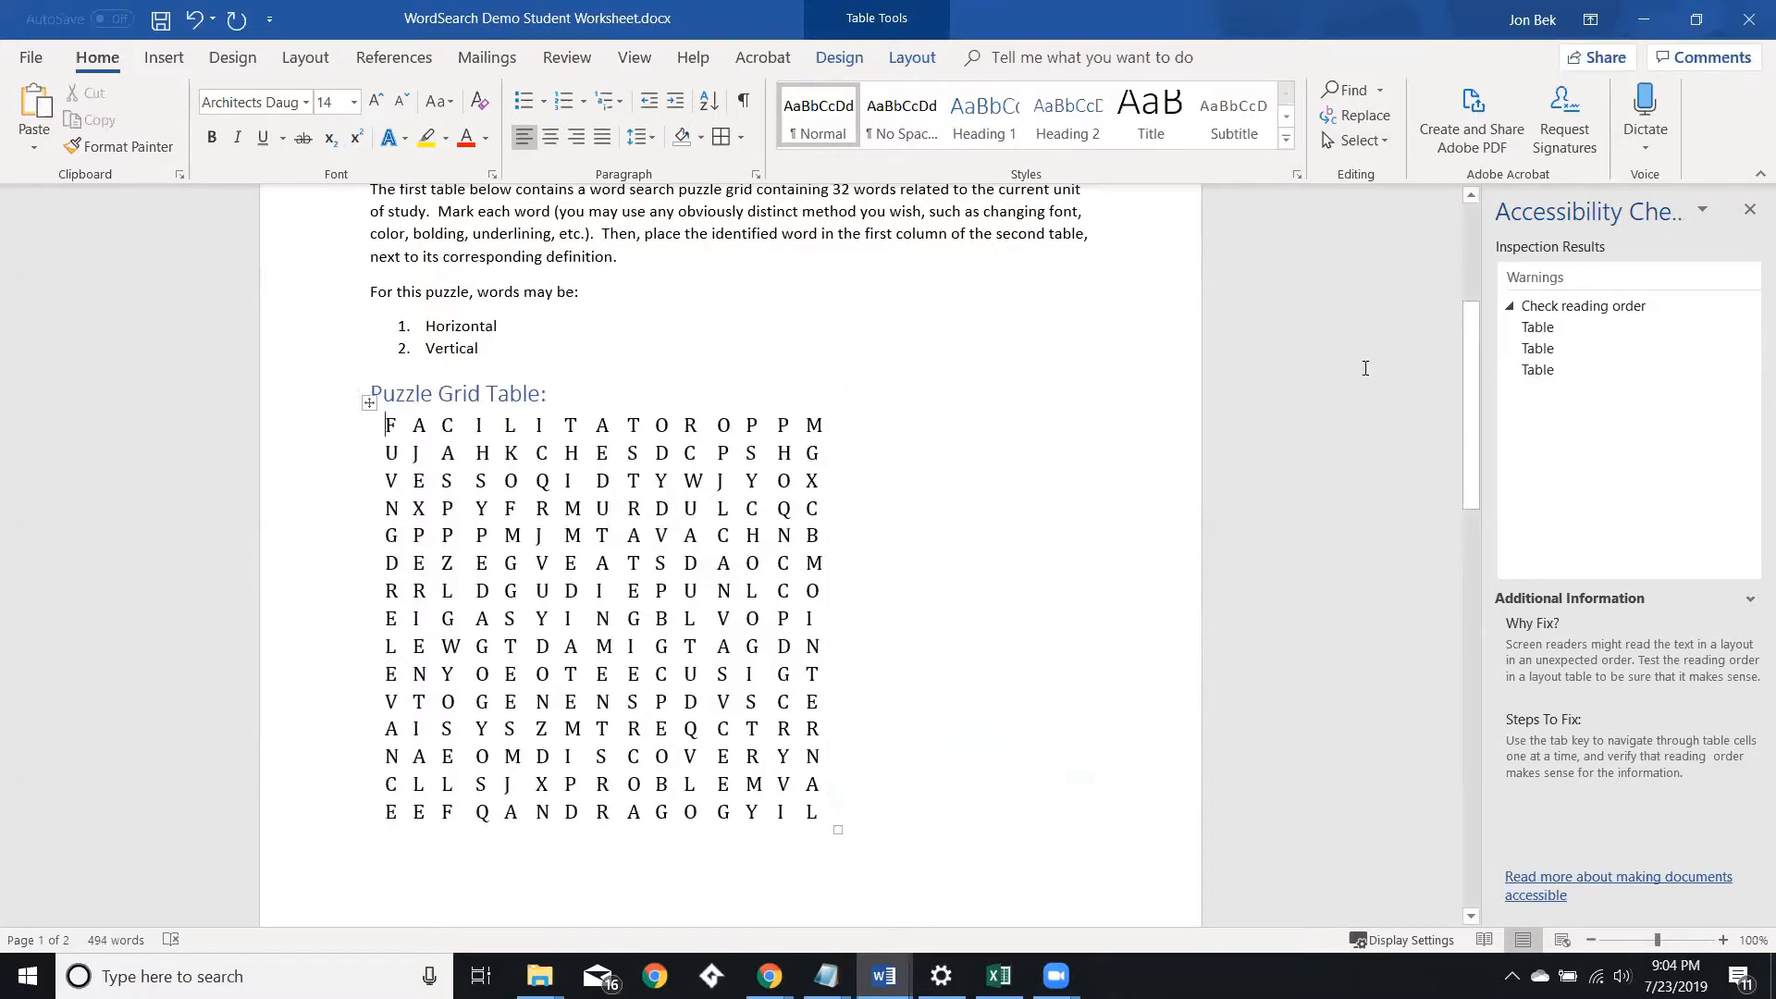
Inspect each table listed under the Accessibility Checker's reading-order warnings to see which one it highlights.
{"action": "left_click", "coordinate": [1544, 357]}
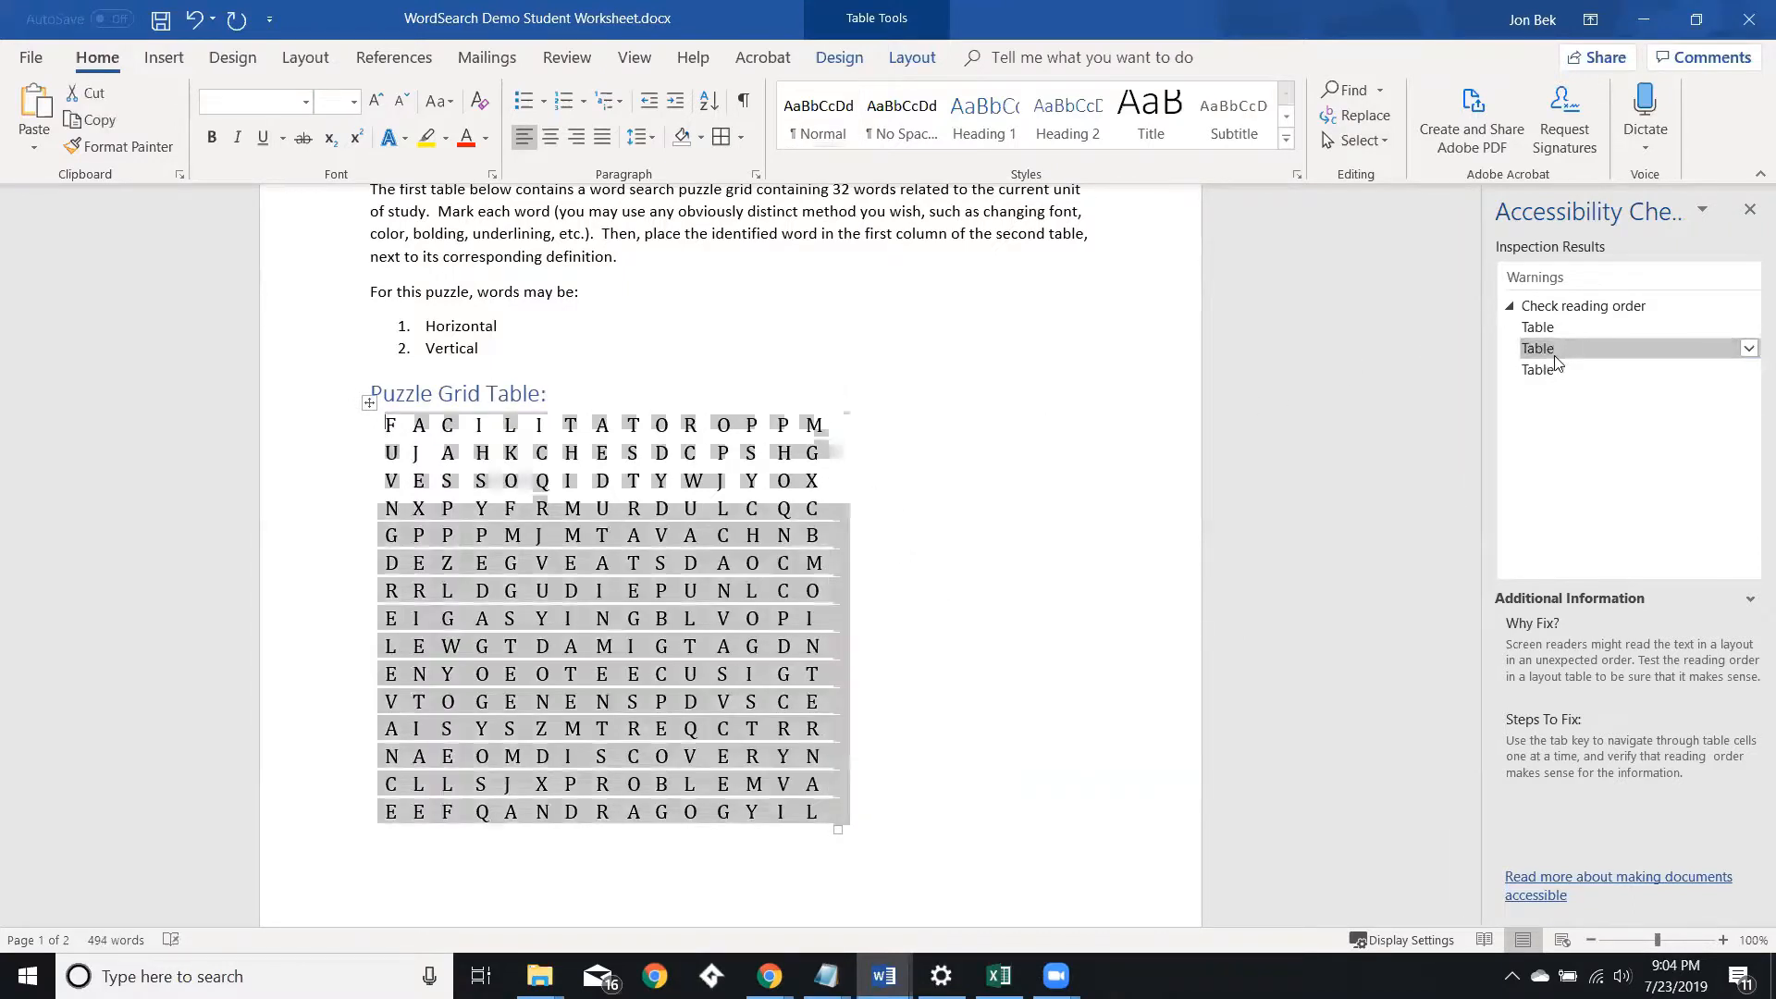
{"action": "left_click", "coordinate": [1540, 331]}
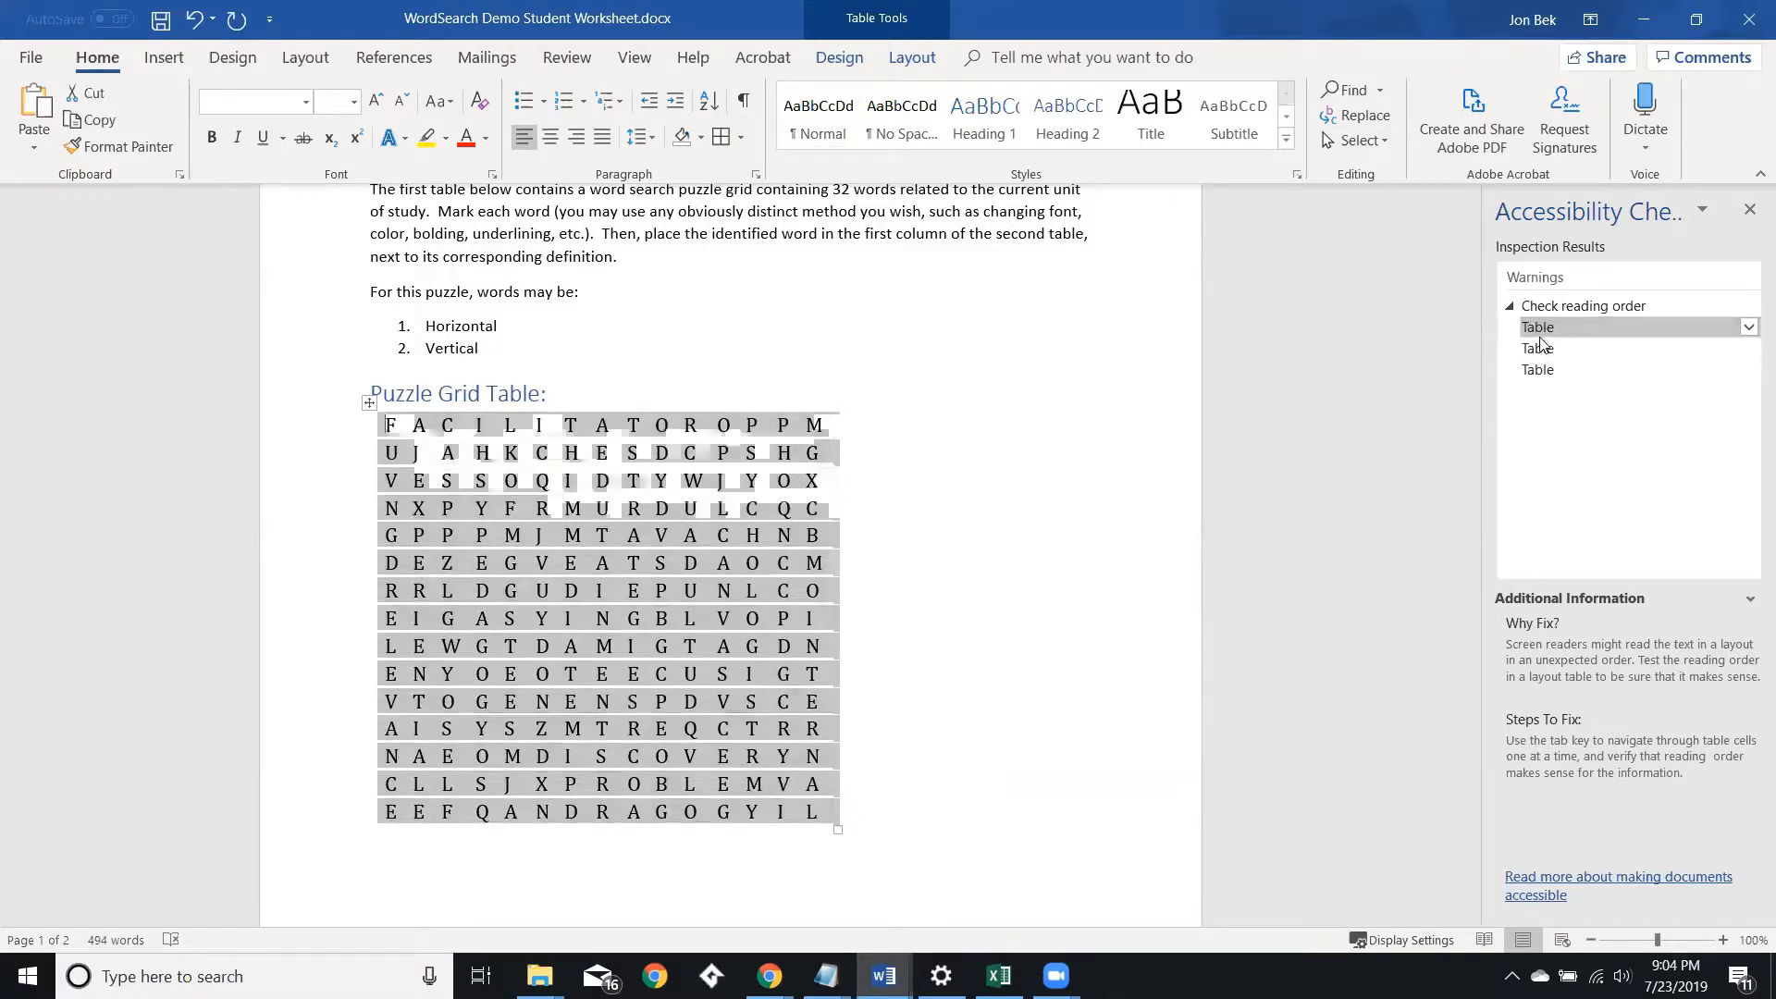
{"action": "left_click", "coordinate": [1540, 371]}
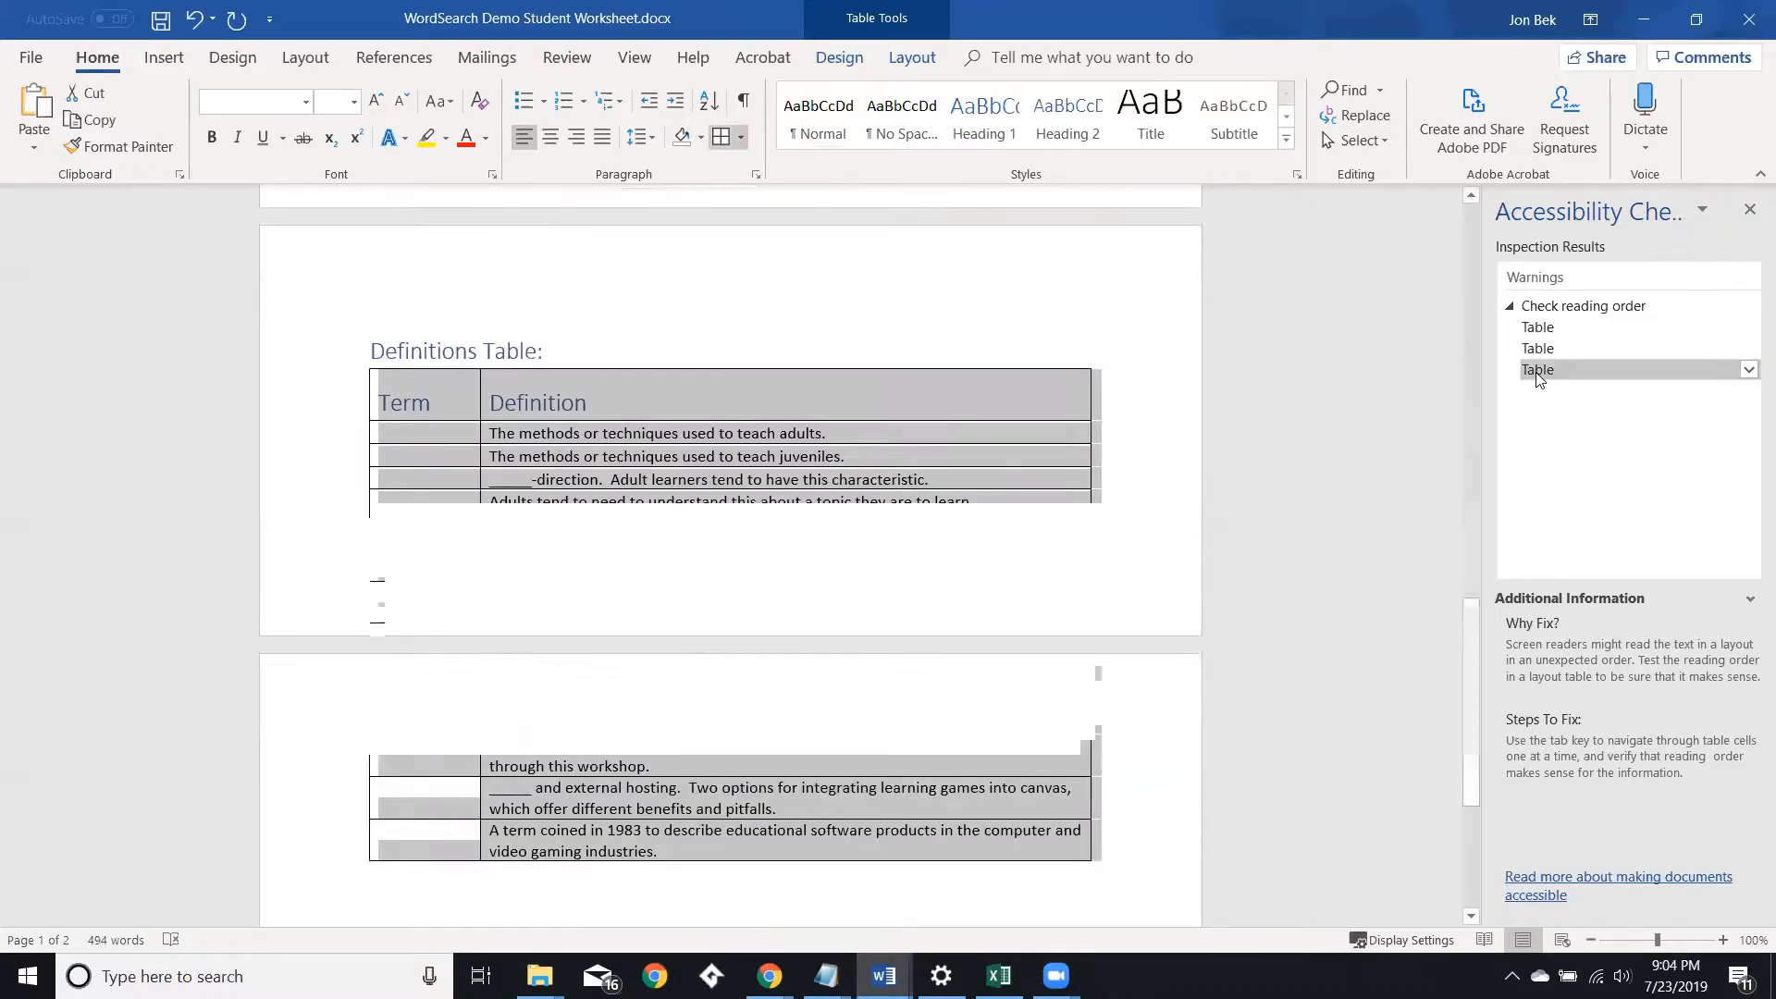
{"action": "left_click", "coordinate": [1549, 352]}
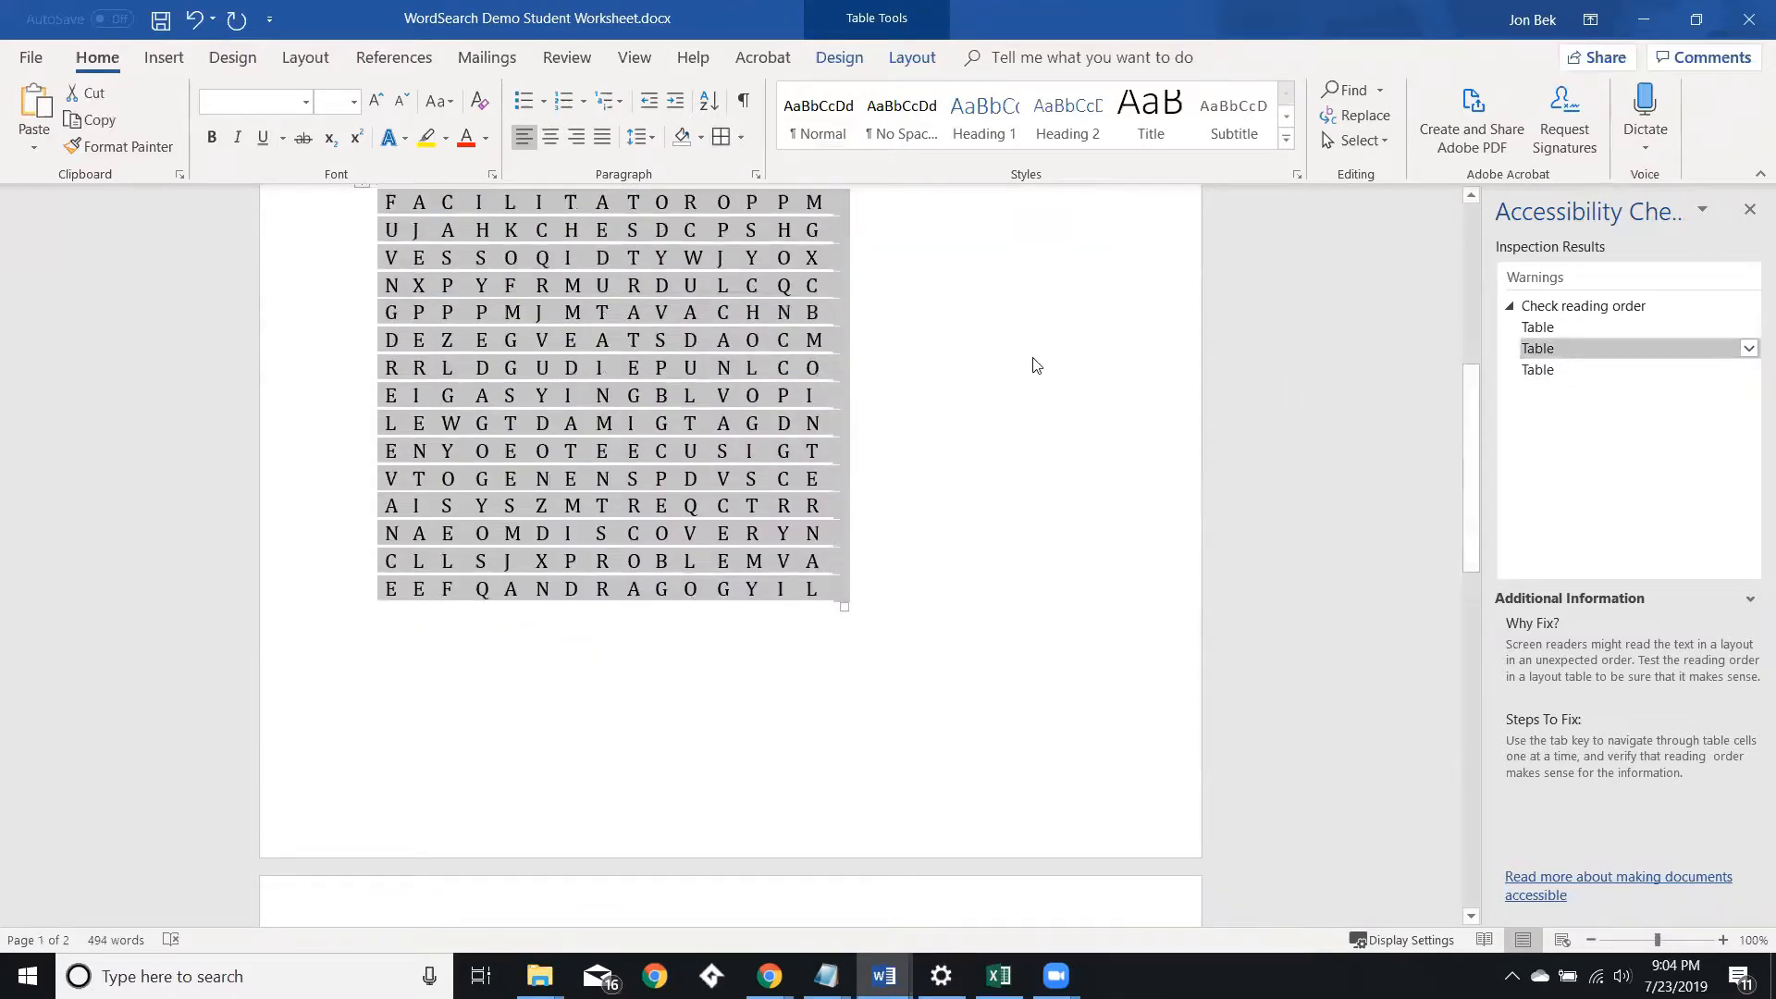
{"action": "scroll", "coordinate": [1003, 348], "scroll_direction": "up", "scroll_amount": 4}
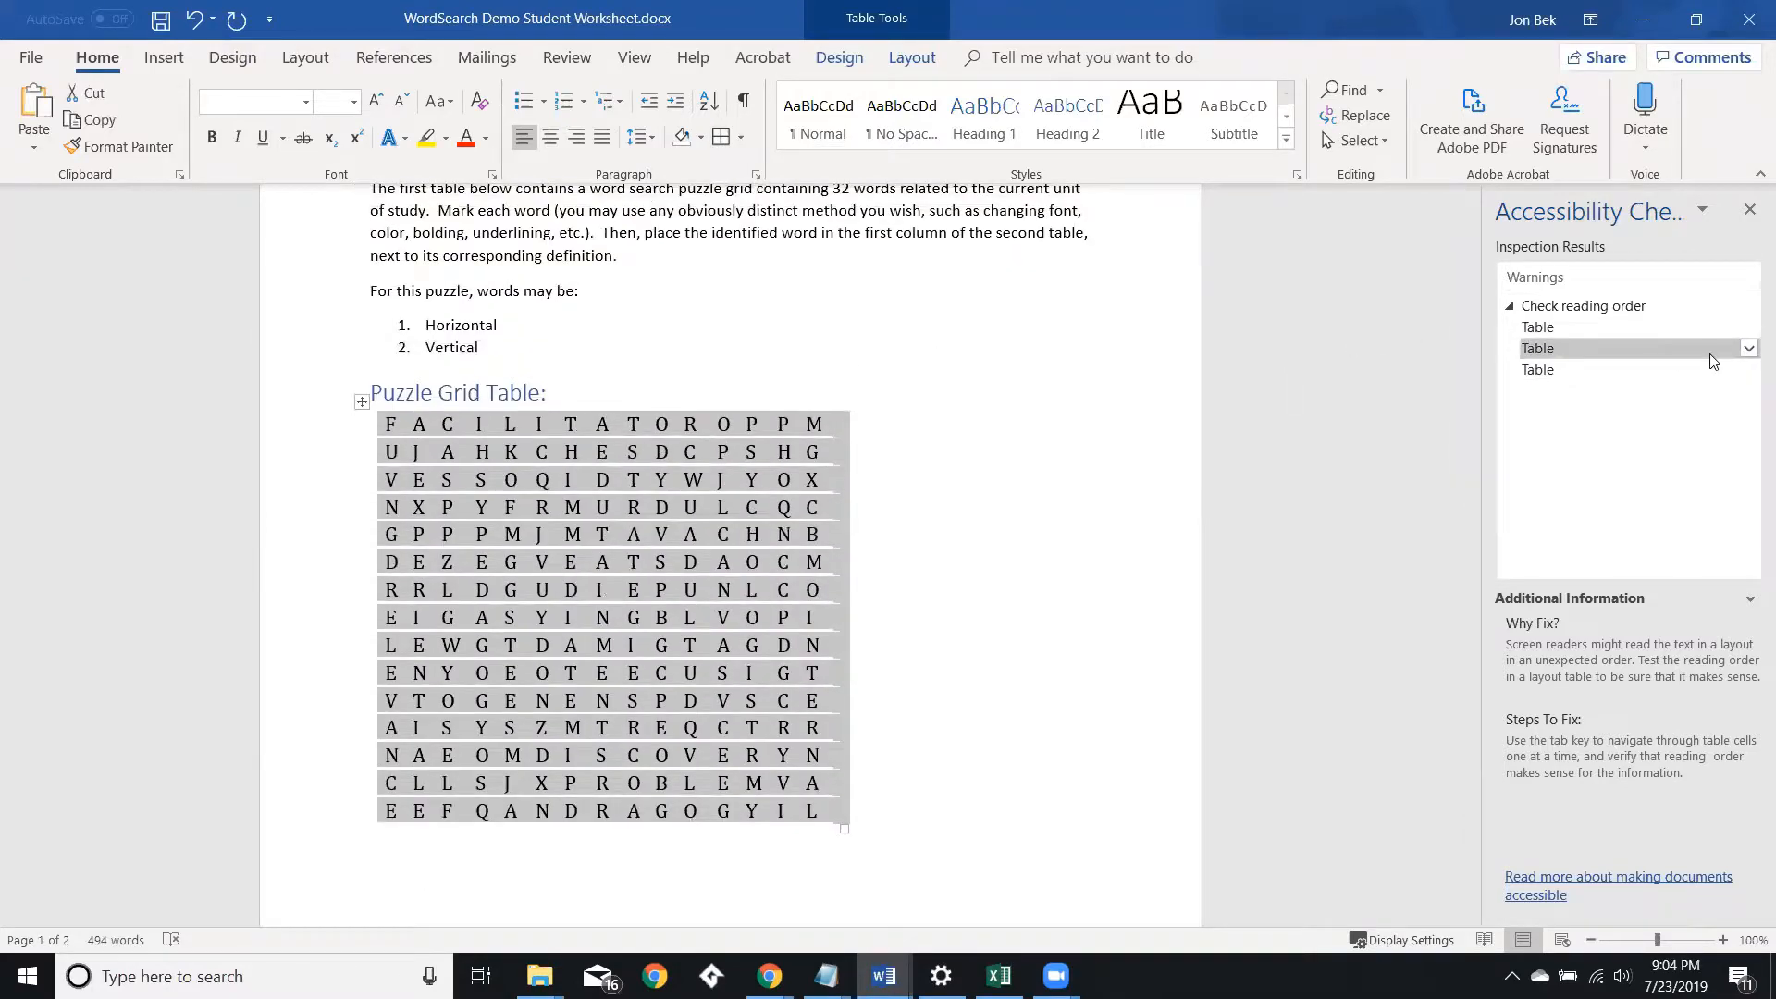
Apply a grid table style to the second flagged table from the checker's recommended Table Styles action.
{"action": "left_click", "coordinate": [1749, 349]}
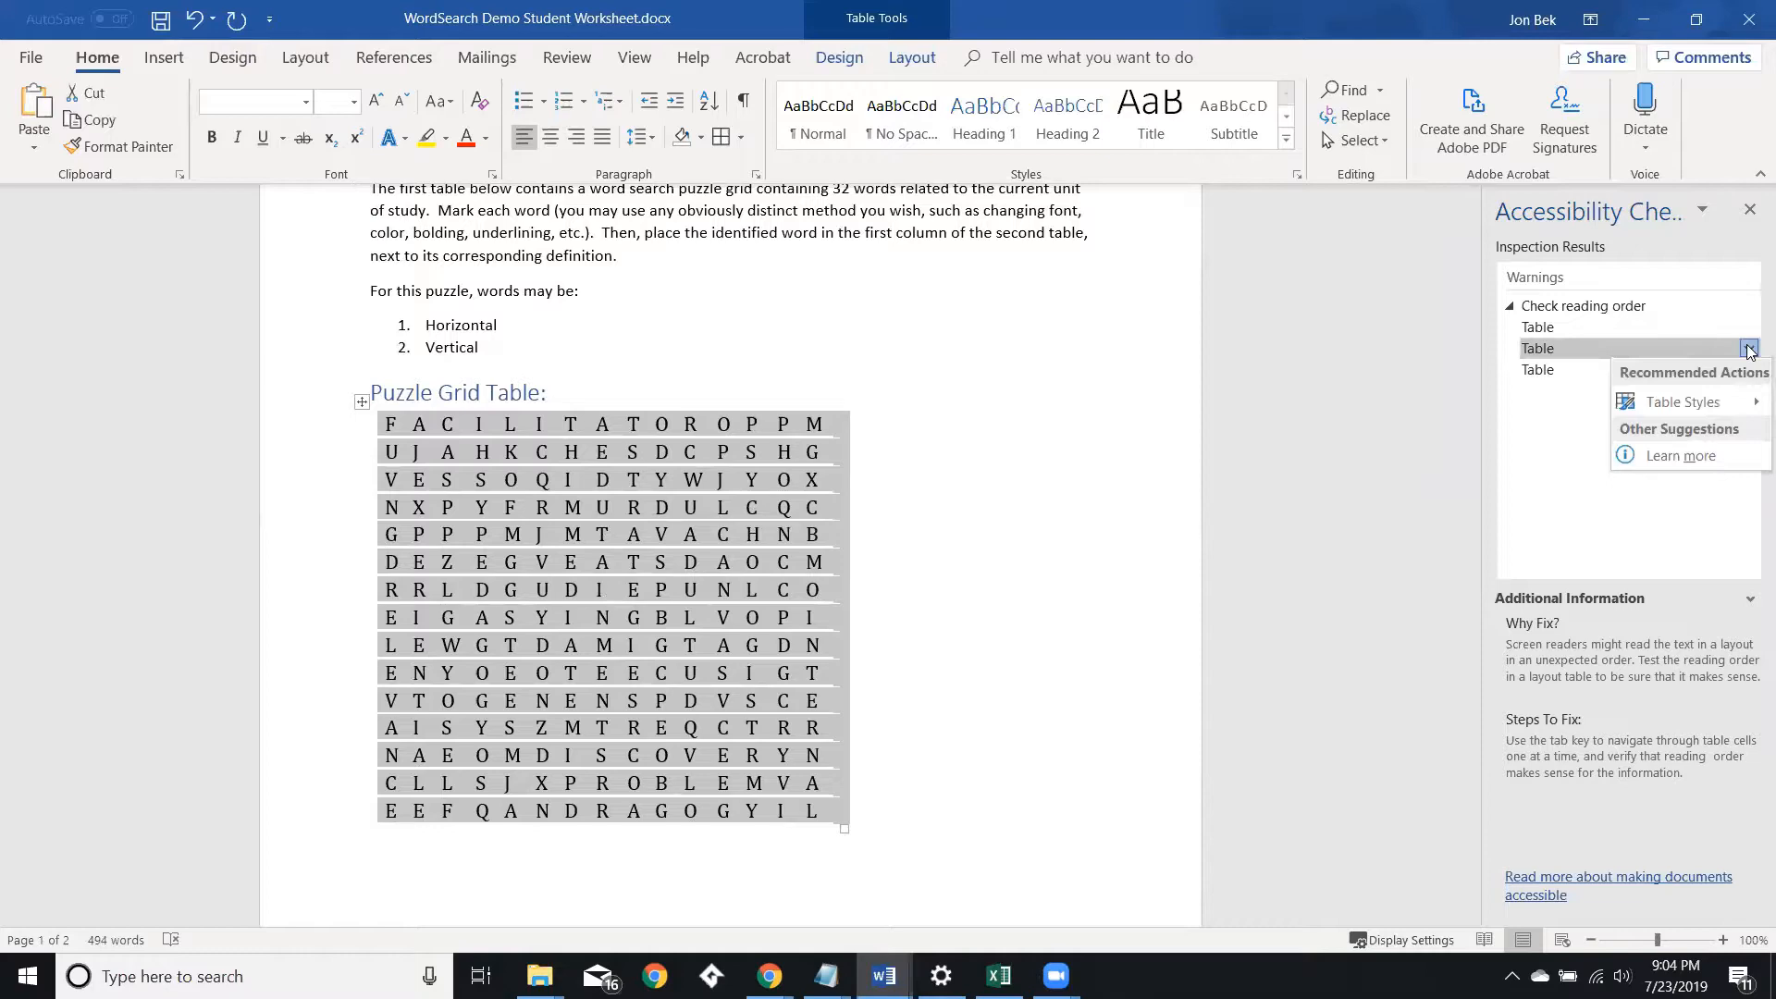
{"action": "mouse_move", "coordinate": [1752, 410]}
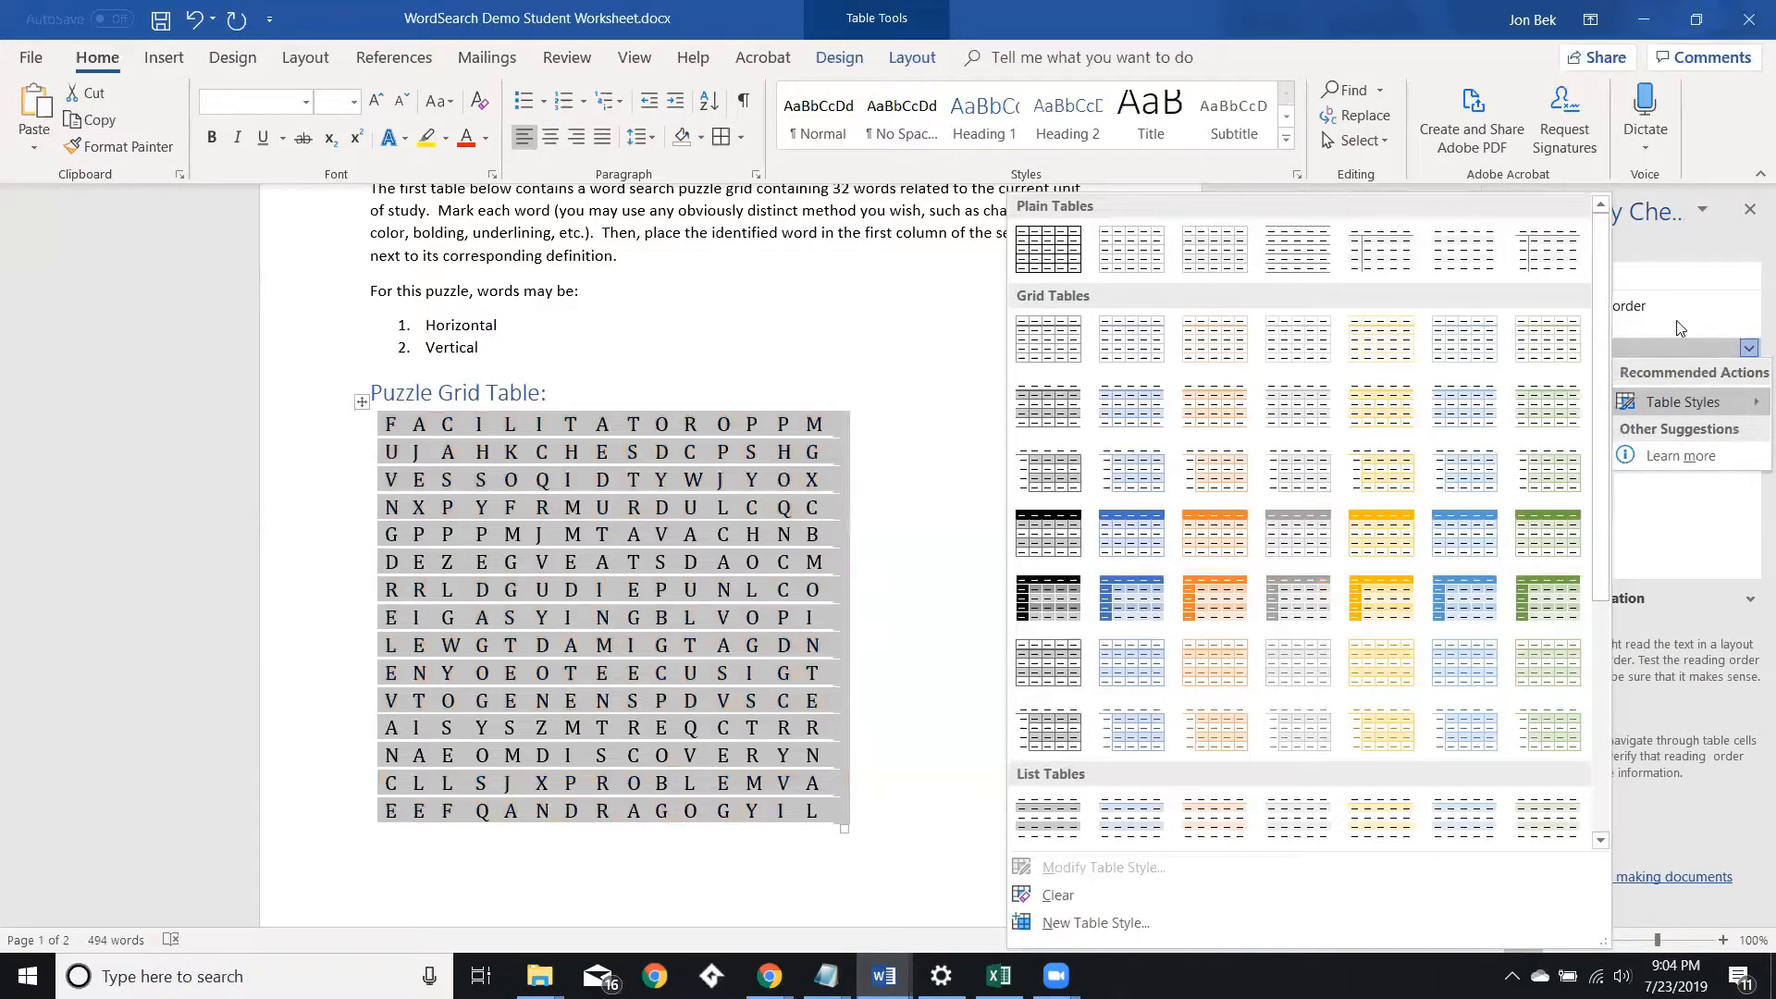
{"action": "left_click", "coordinate": [1671, 536]}
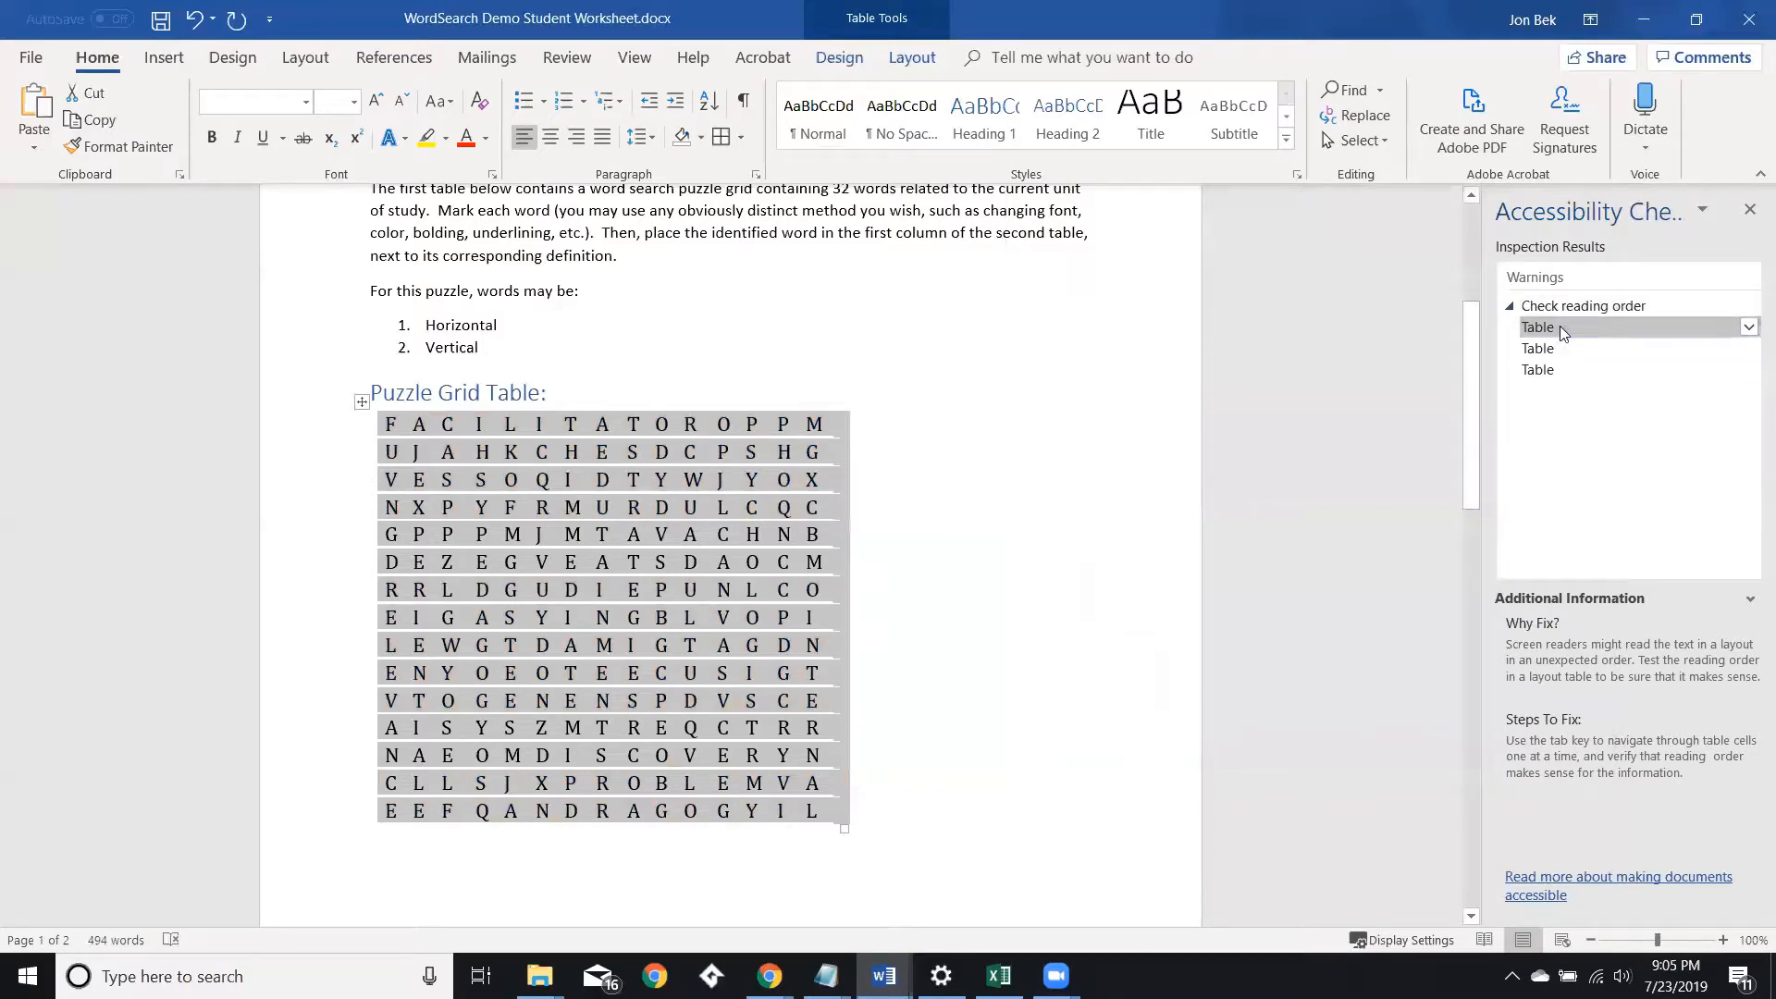
Apply a grey grid table style to the first flagged table from the checker's recommended Table Styles action.
{"action": "left_click", "coordinate": [1749, 328]}
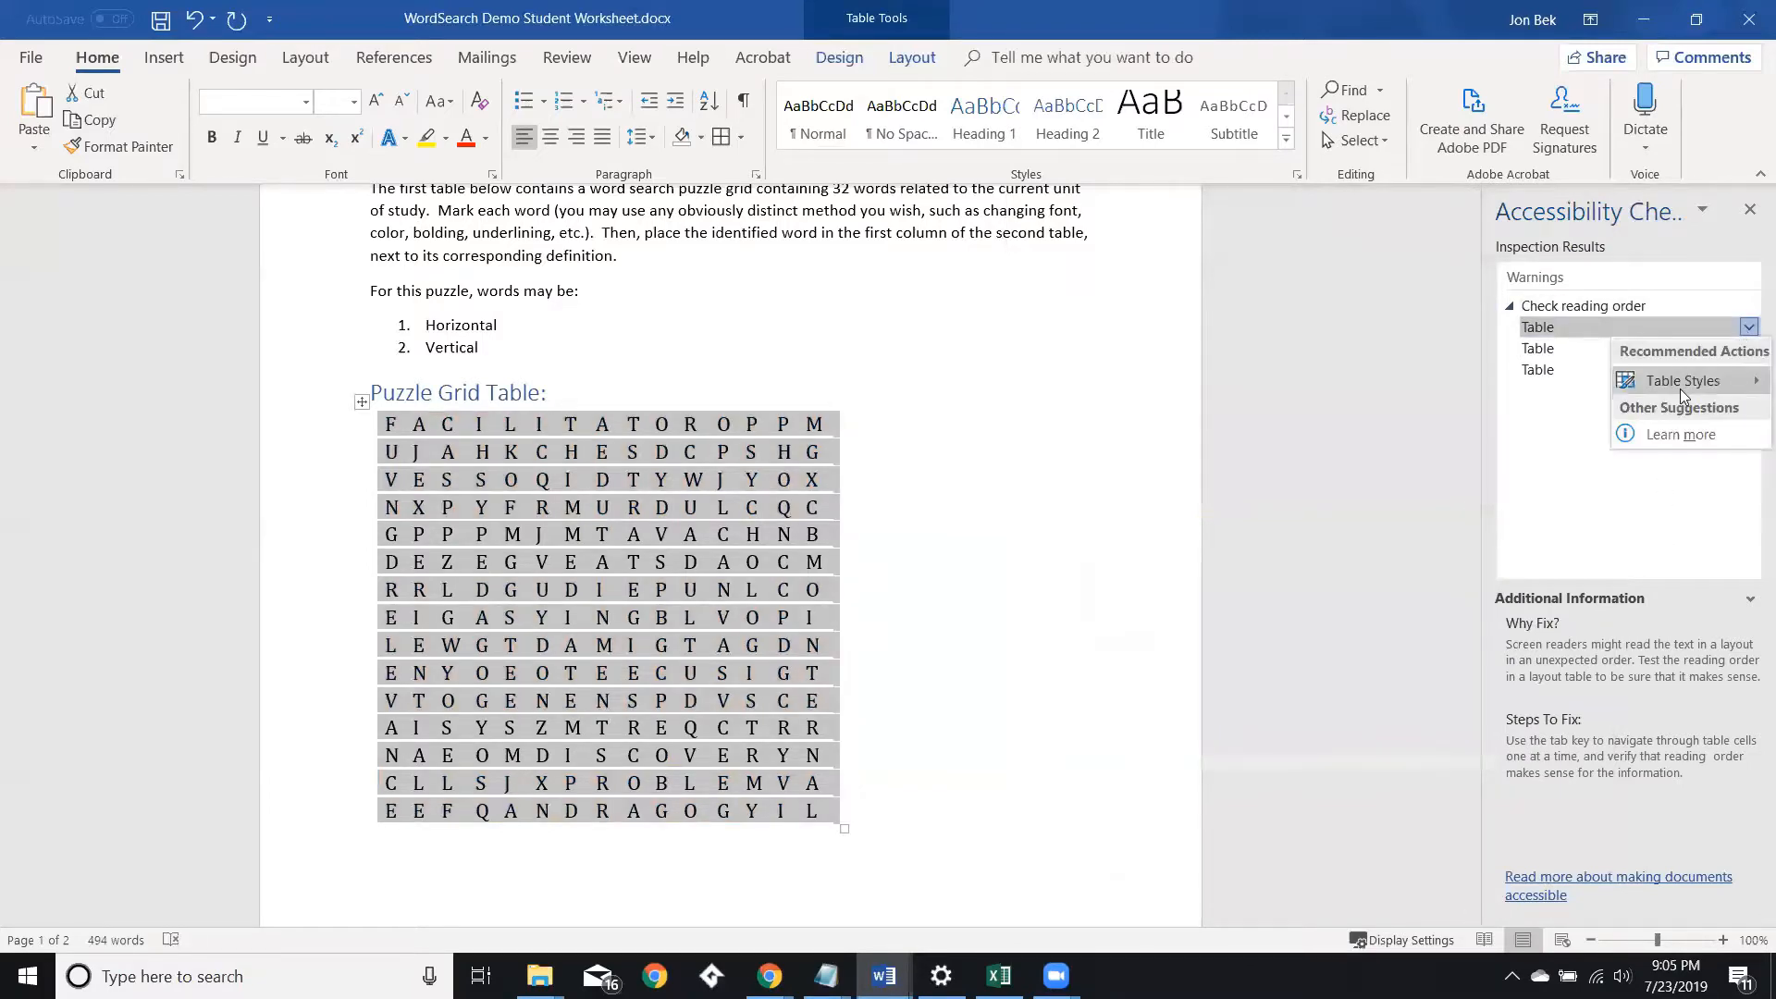
{"action": "mouse_move", "coordinate": [1680, 388]}
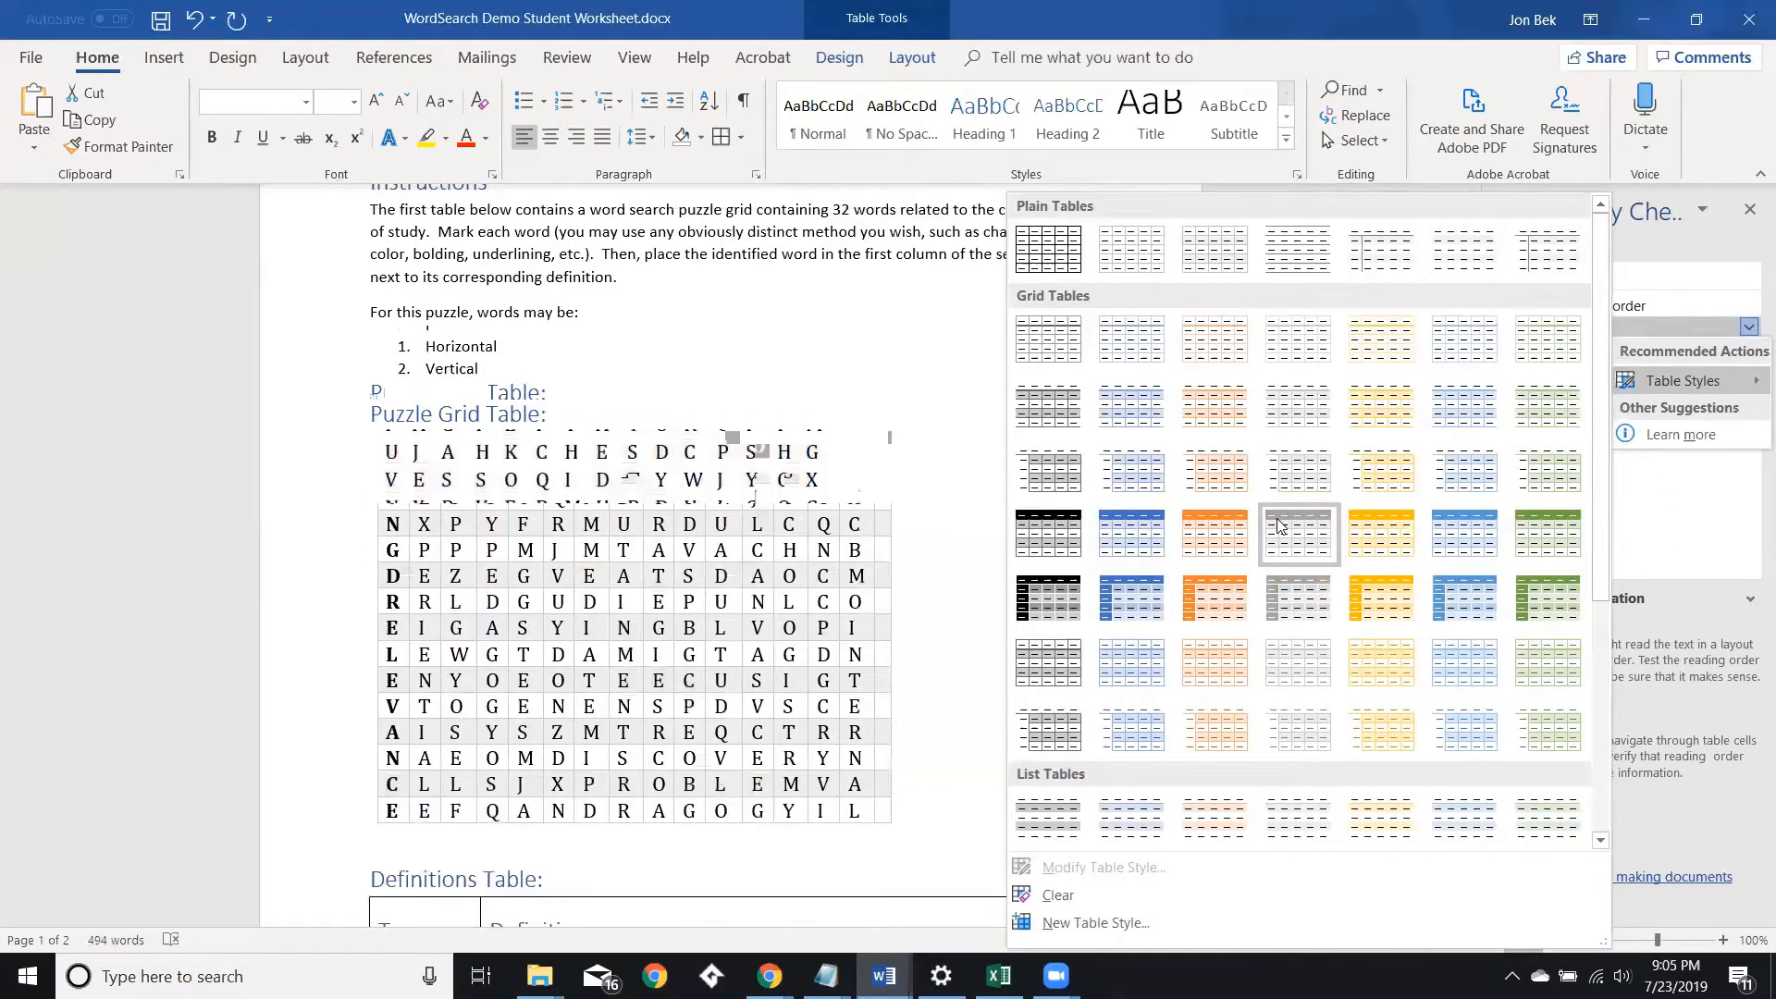
{"action": "left_click", "coordinate": [1279, 525]}
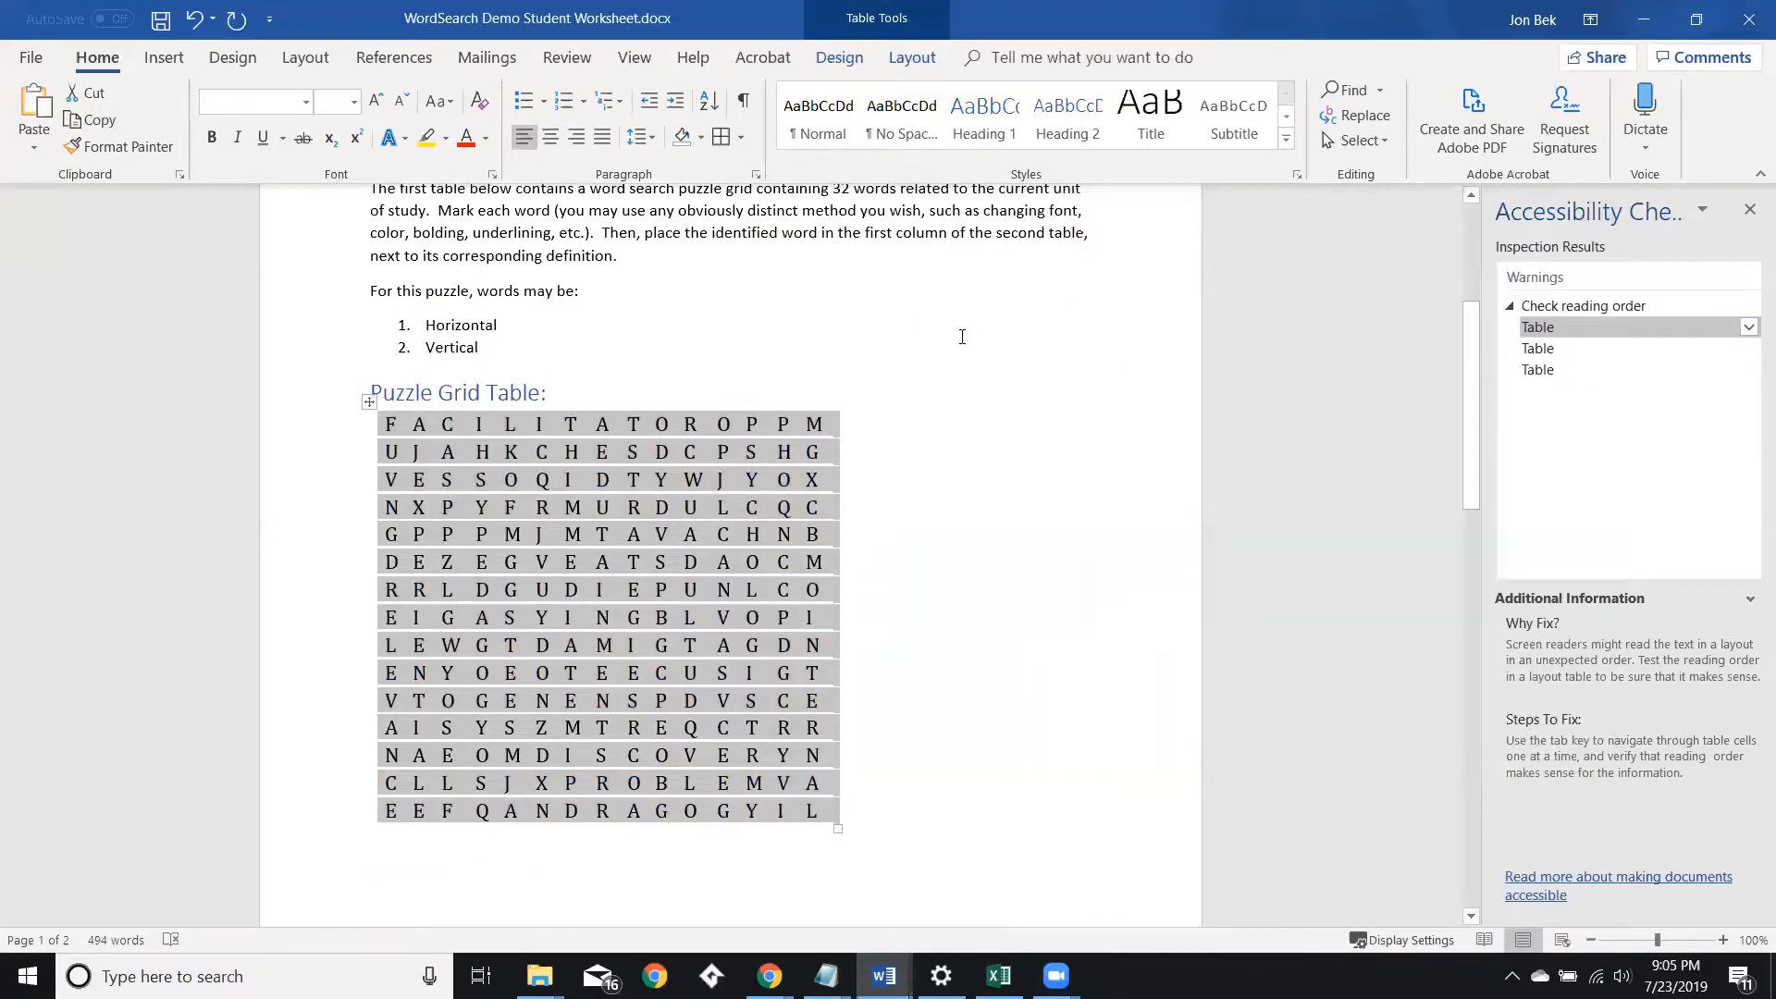
Close the Accessibility Checker pane and return to the document.
{"action": "scroll", "coordinate": [825, 284], "scroll_direction": "up", "scroll_amount": 3}
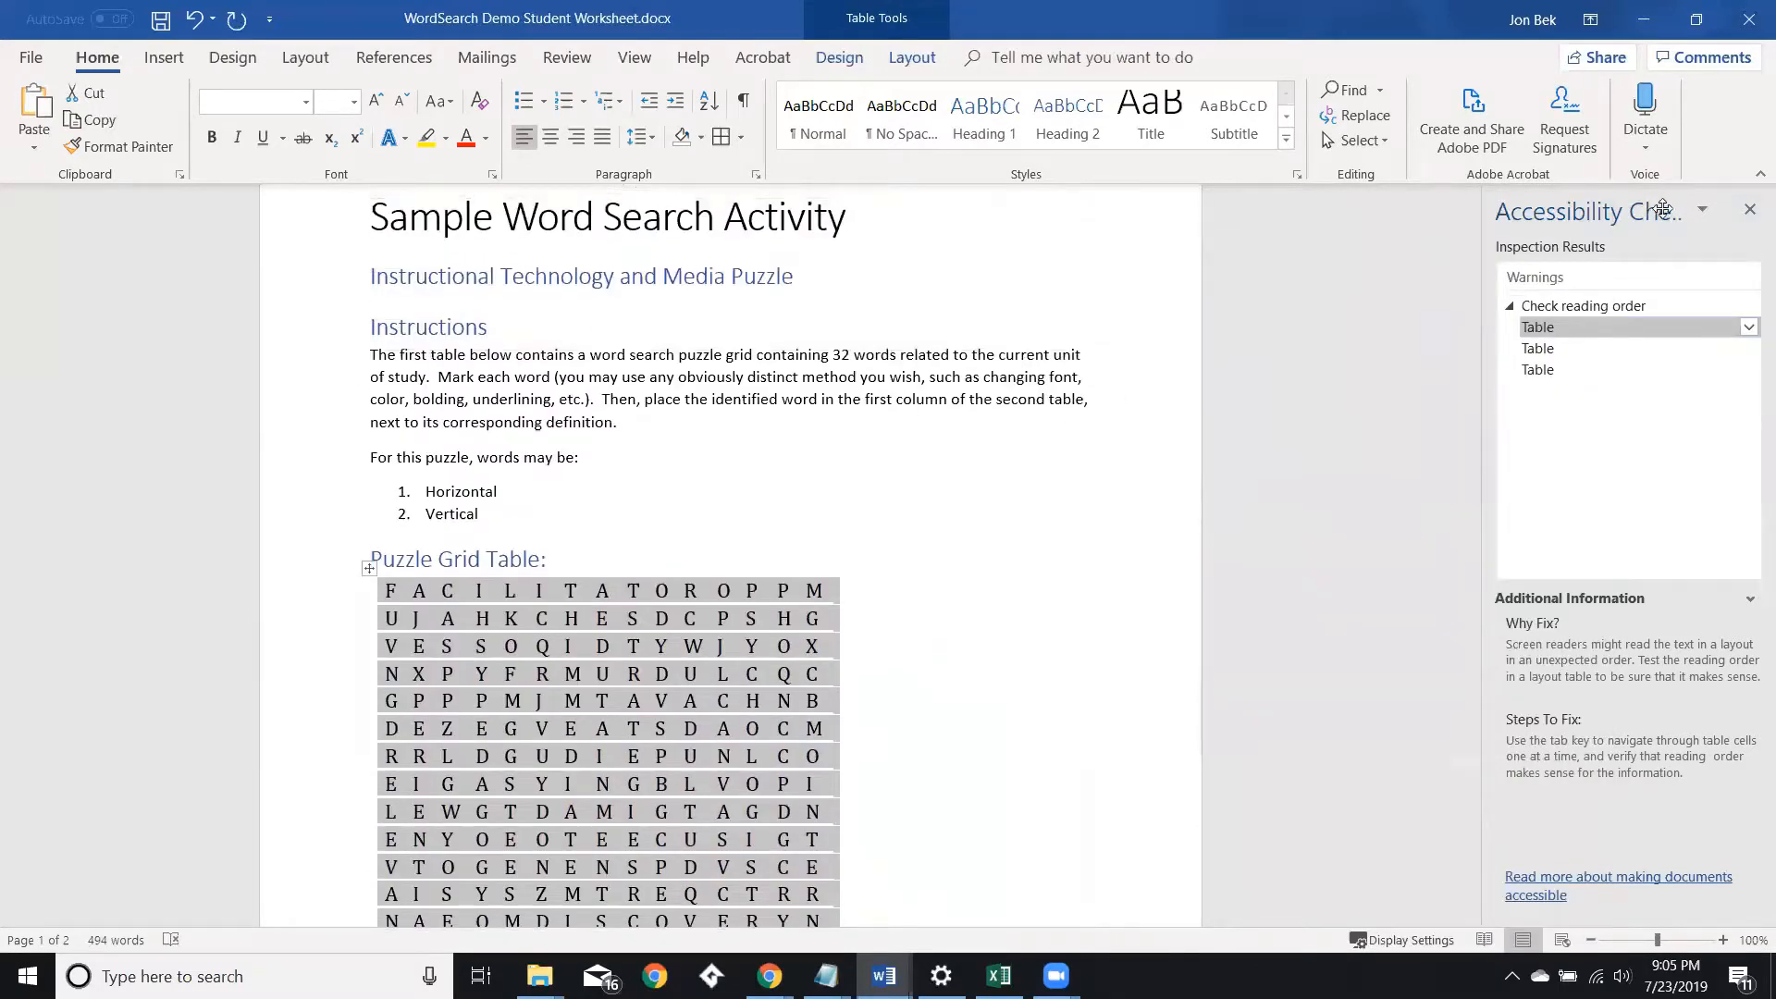
{"action": "left_click", "coordinate": [1747, 212]}
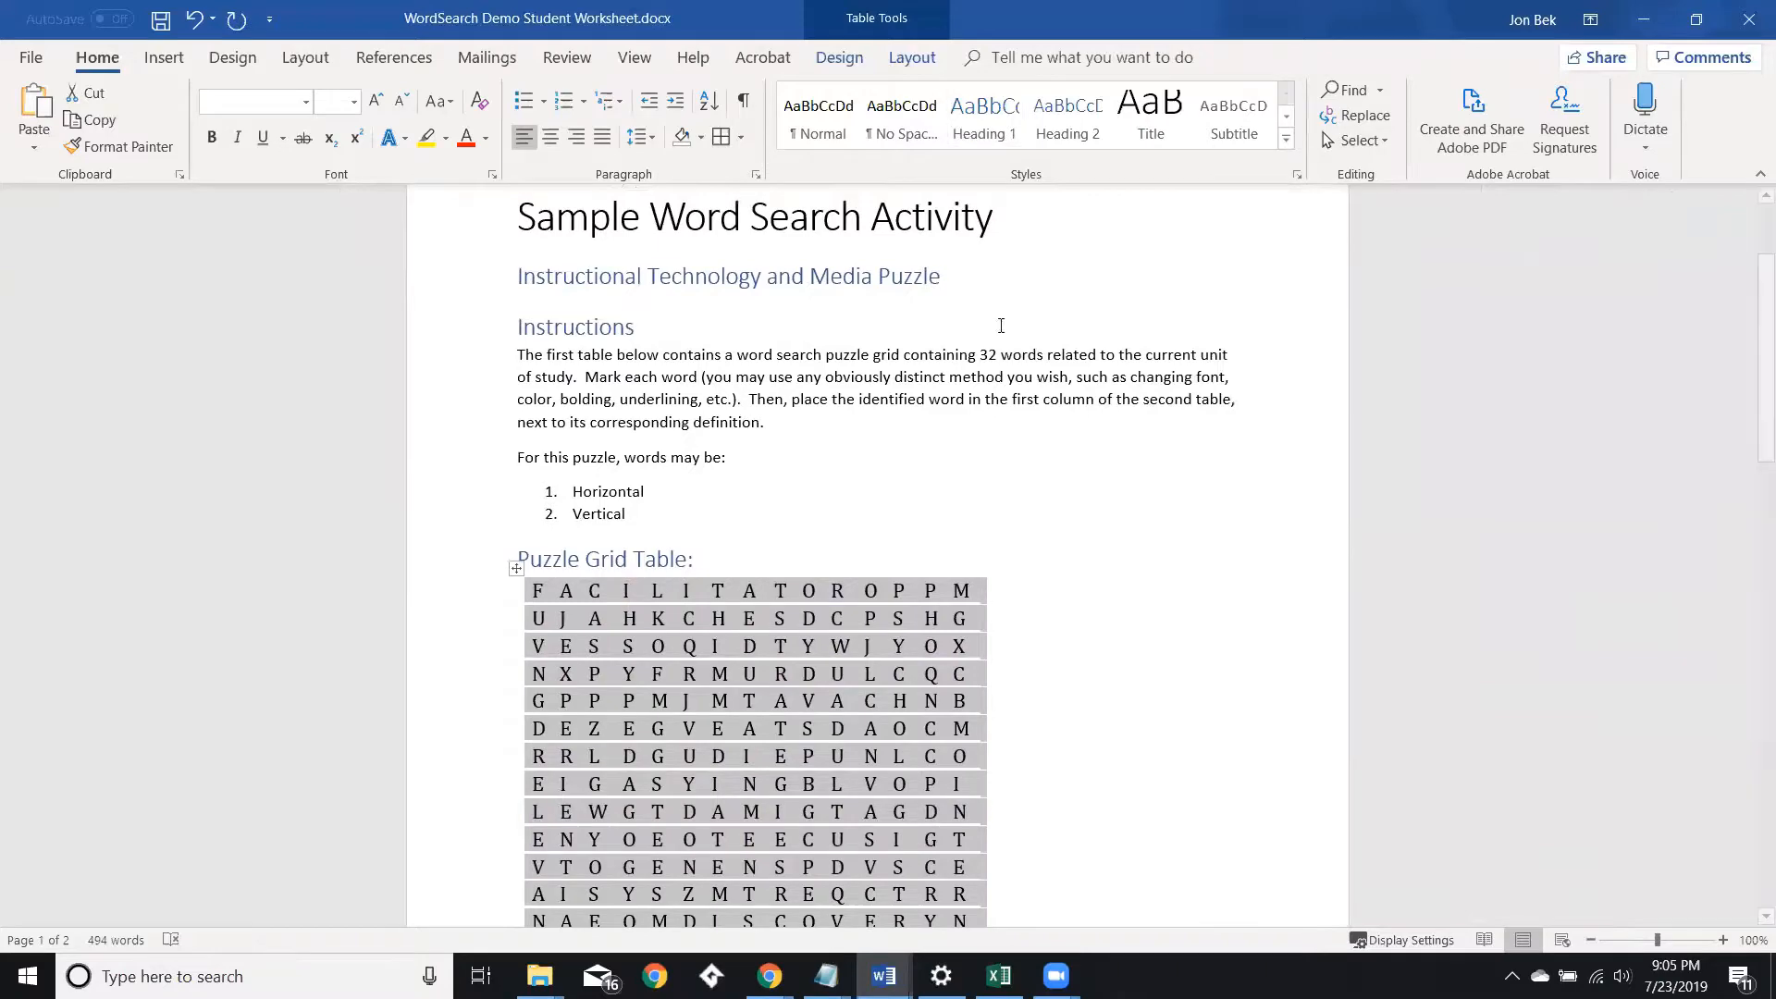
{"action": "left_click", "coordinate": [1182, 427]}
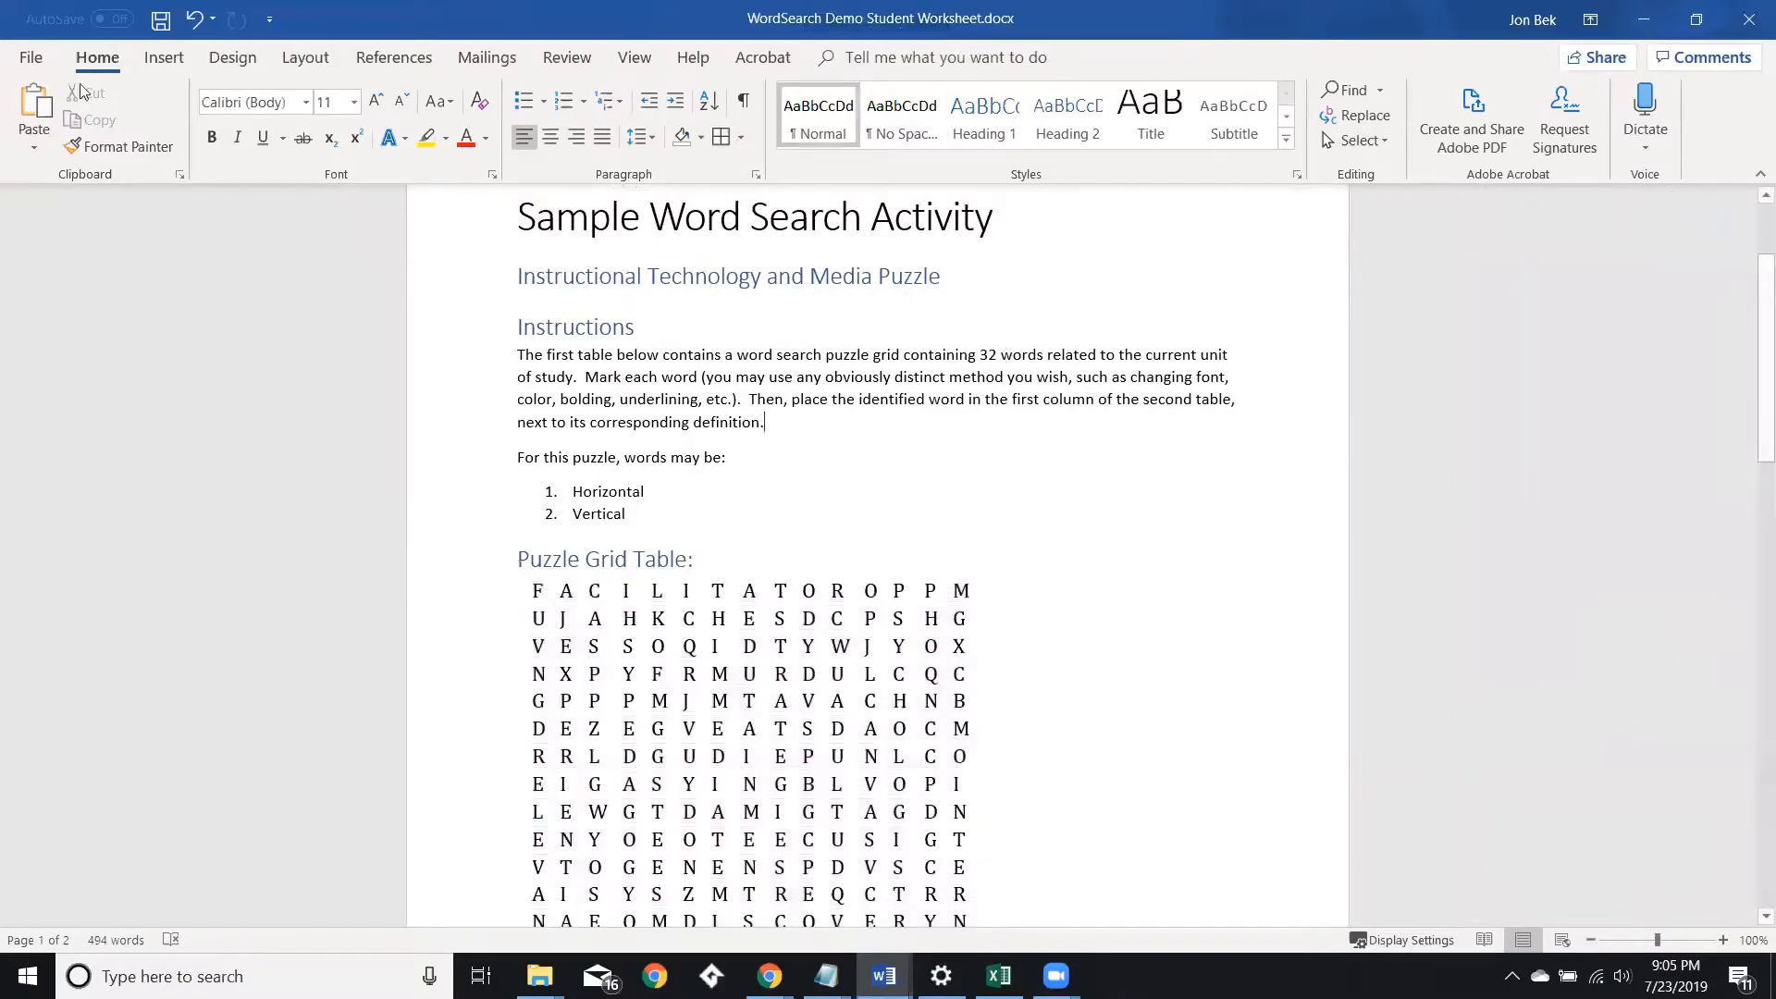
Rerun the accessibility check from the document's Info page via Check for Issues.
{"action": "left_click", "coordinate": [31, 58]}
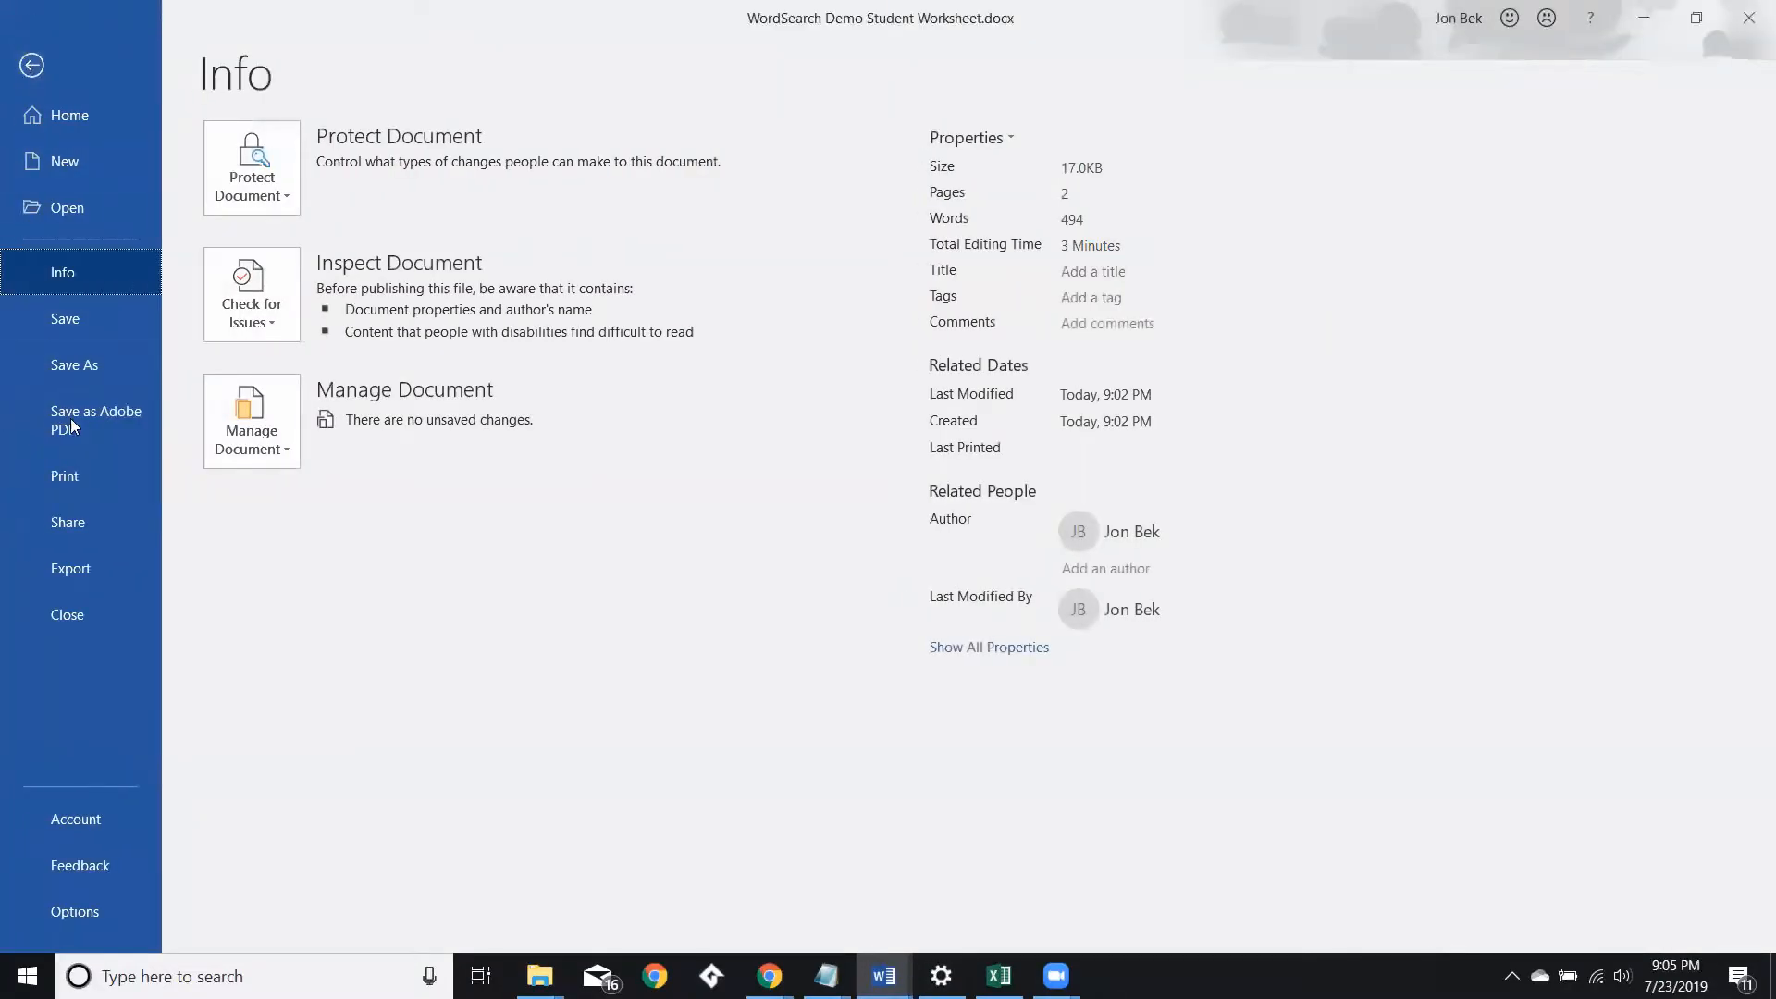
{"action": "left_click", "coordinate": [248, 291]}
{"action": "left_click", "coordinate": [296, 439]}
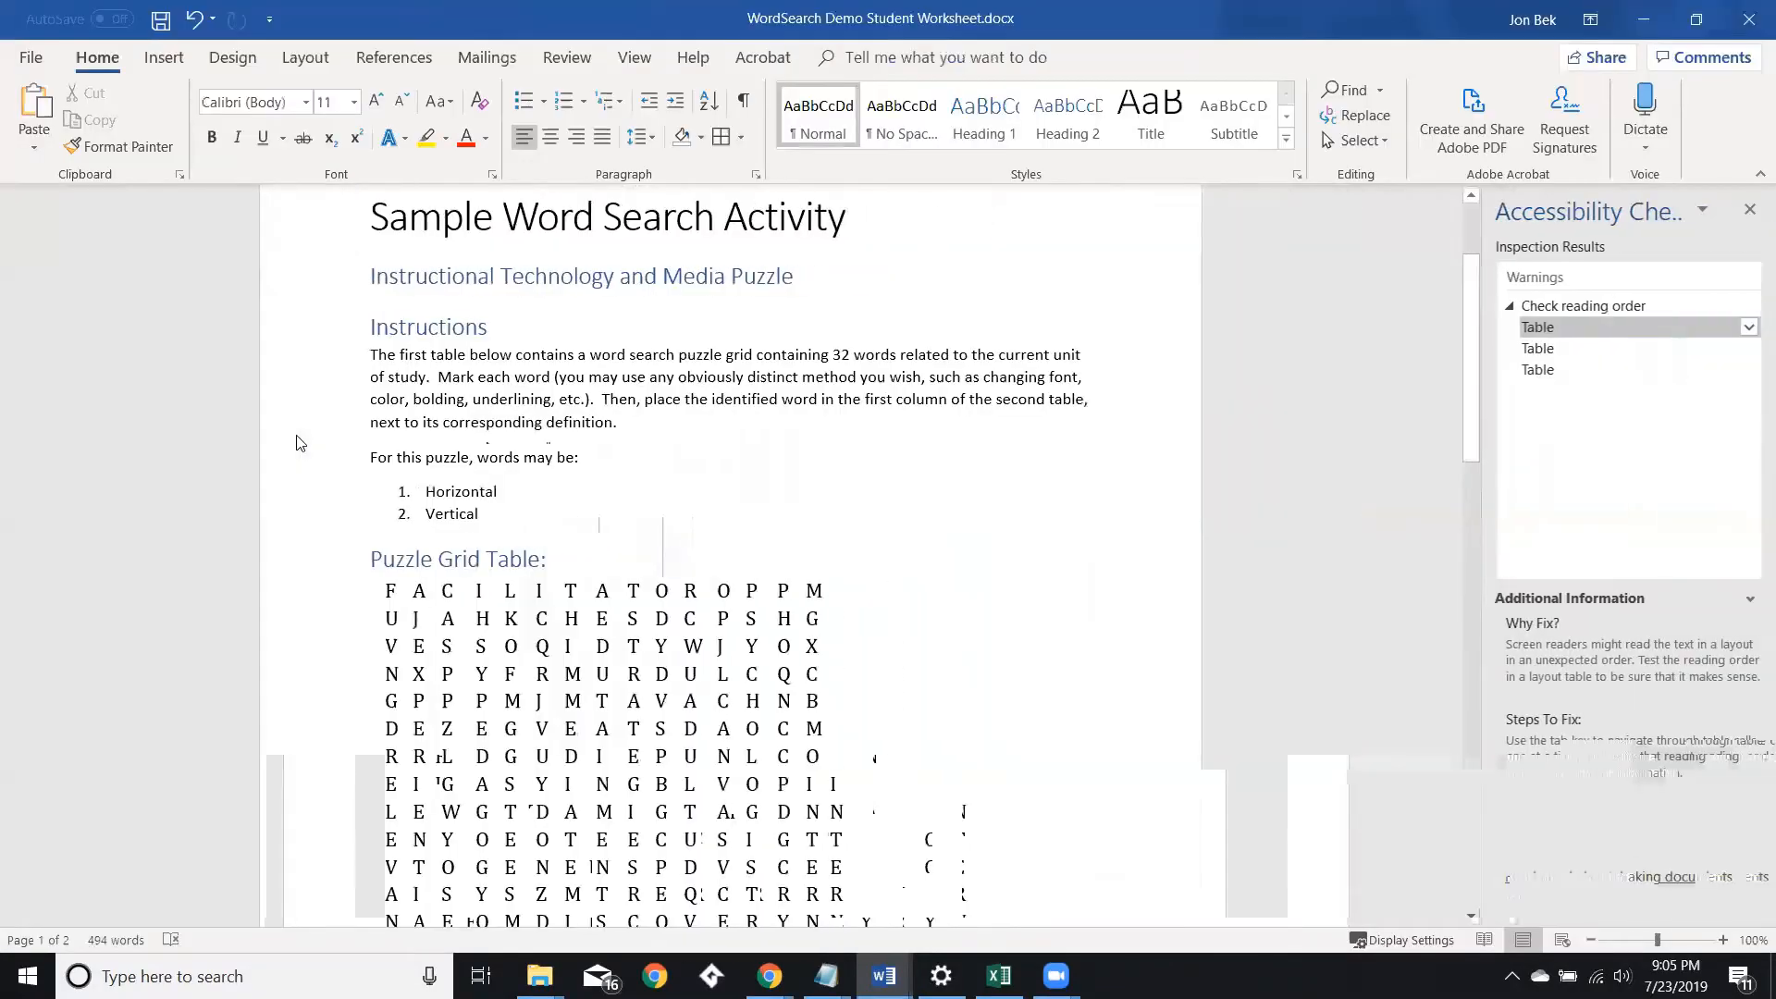
Inspect the flagged tables again by selecting each warning entry in the checker.
{"action": "left_click", "coordinate": [1547, 371]}
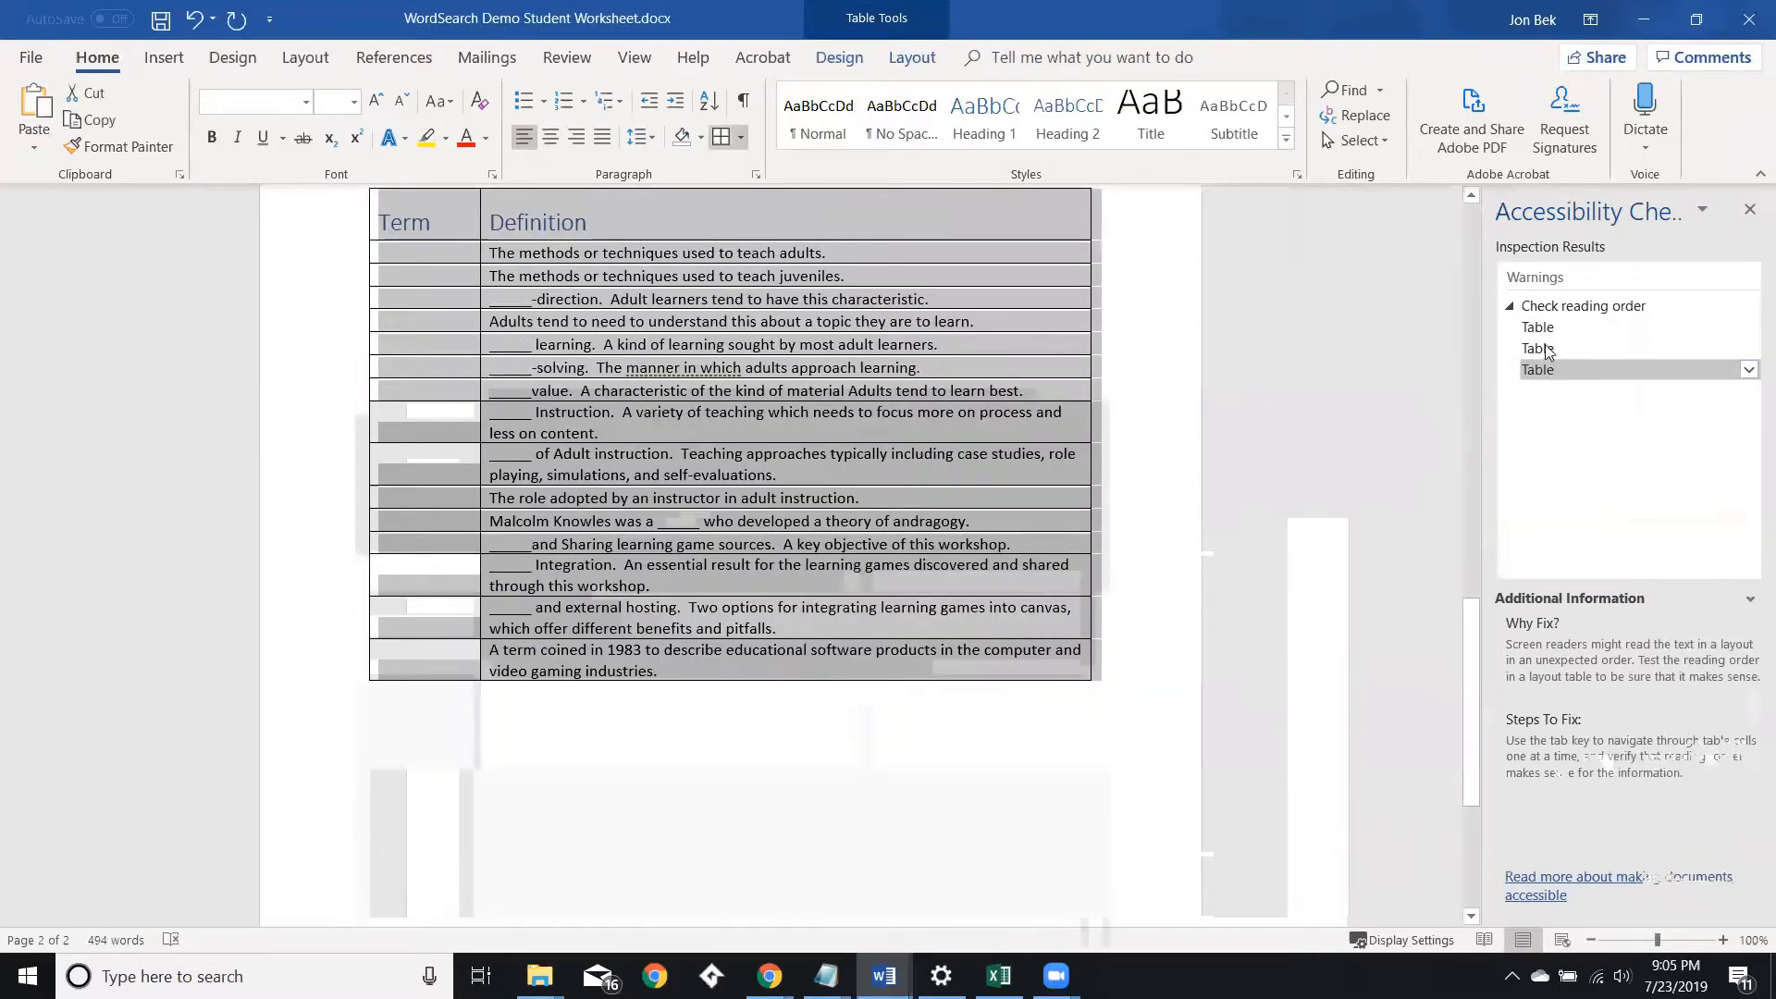
{"action": "left_click", "coordinate": [1547, 350]}
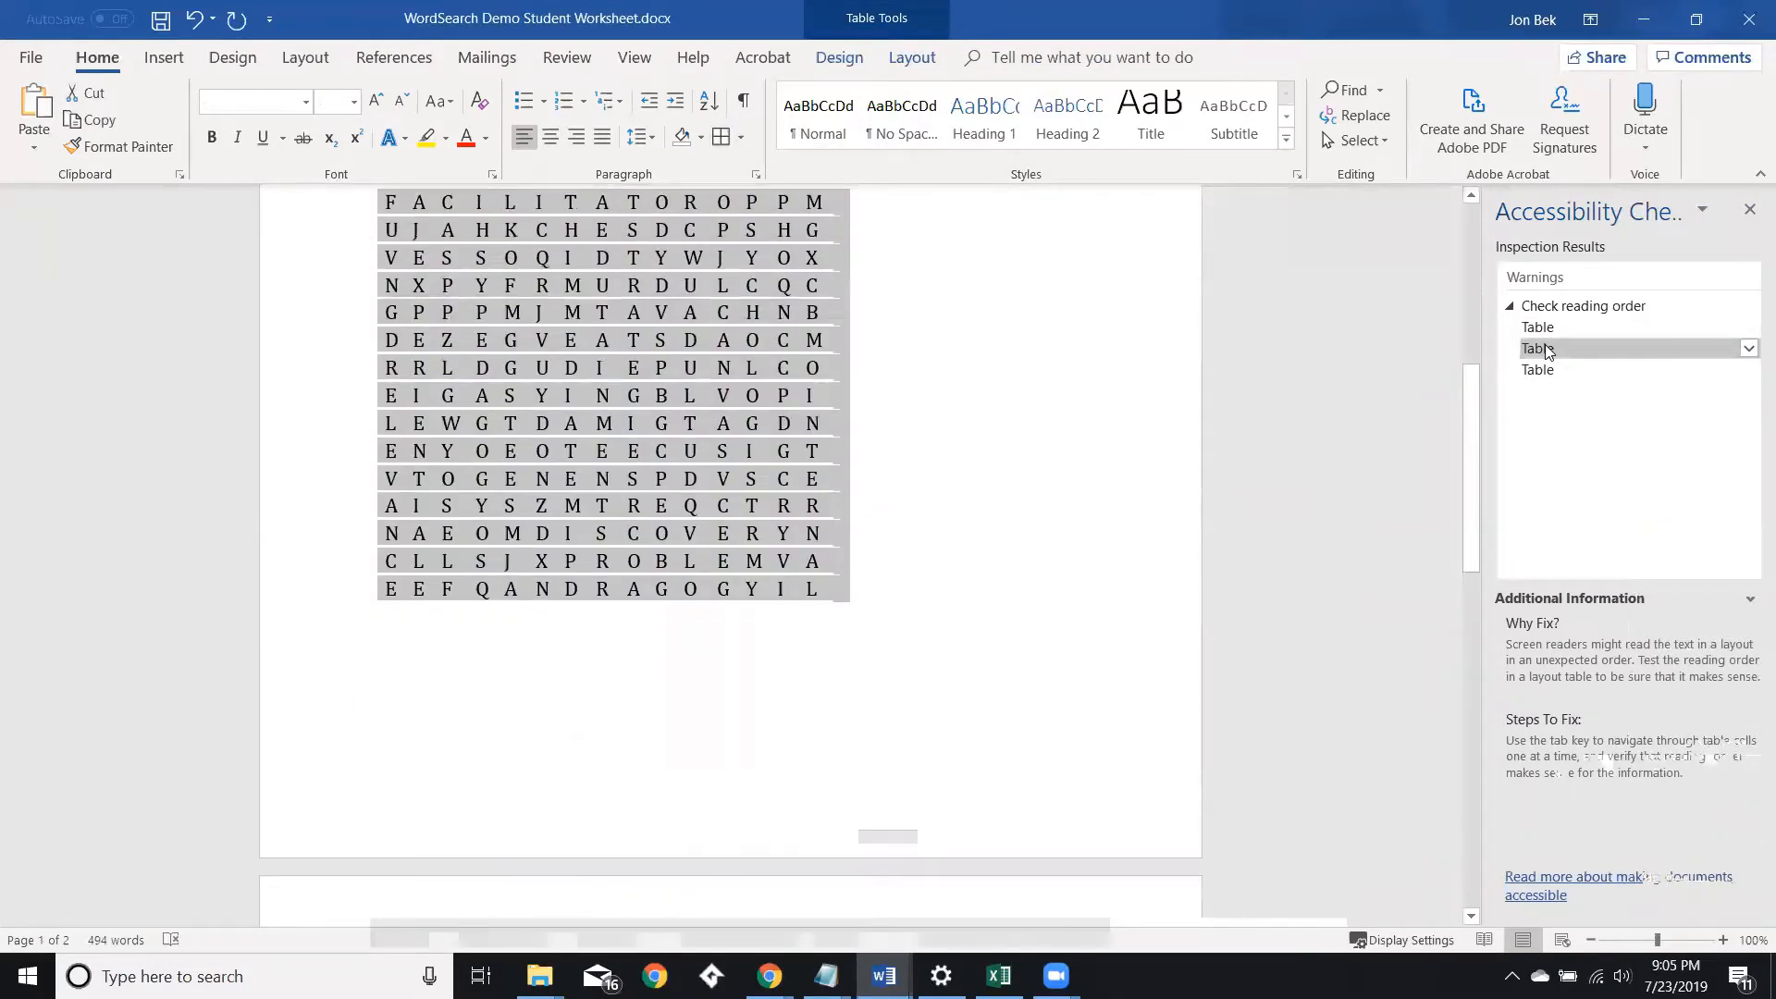
{"action": "scroll", "coordinate": [1123, 376], "scroll_direction": "up", "scroll_amount": 3}
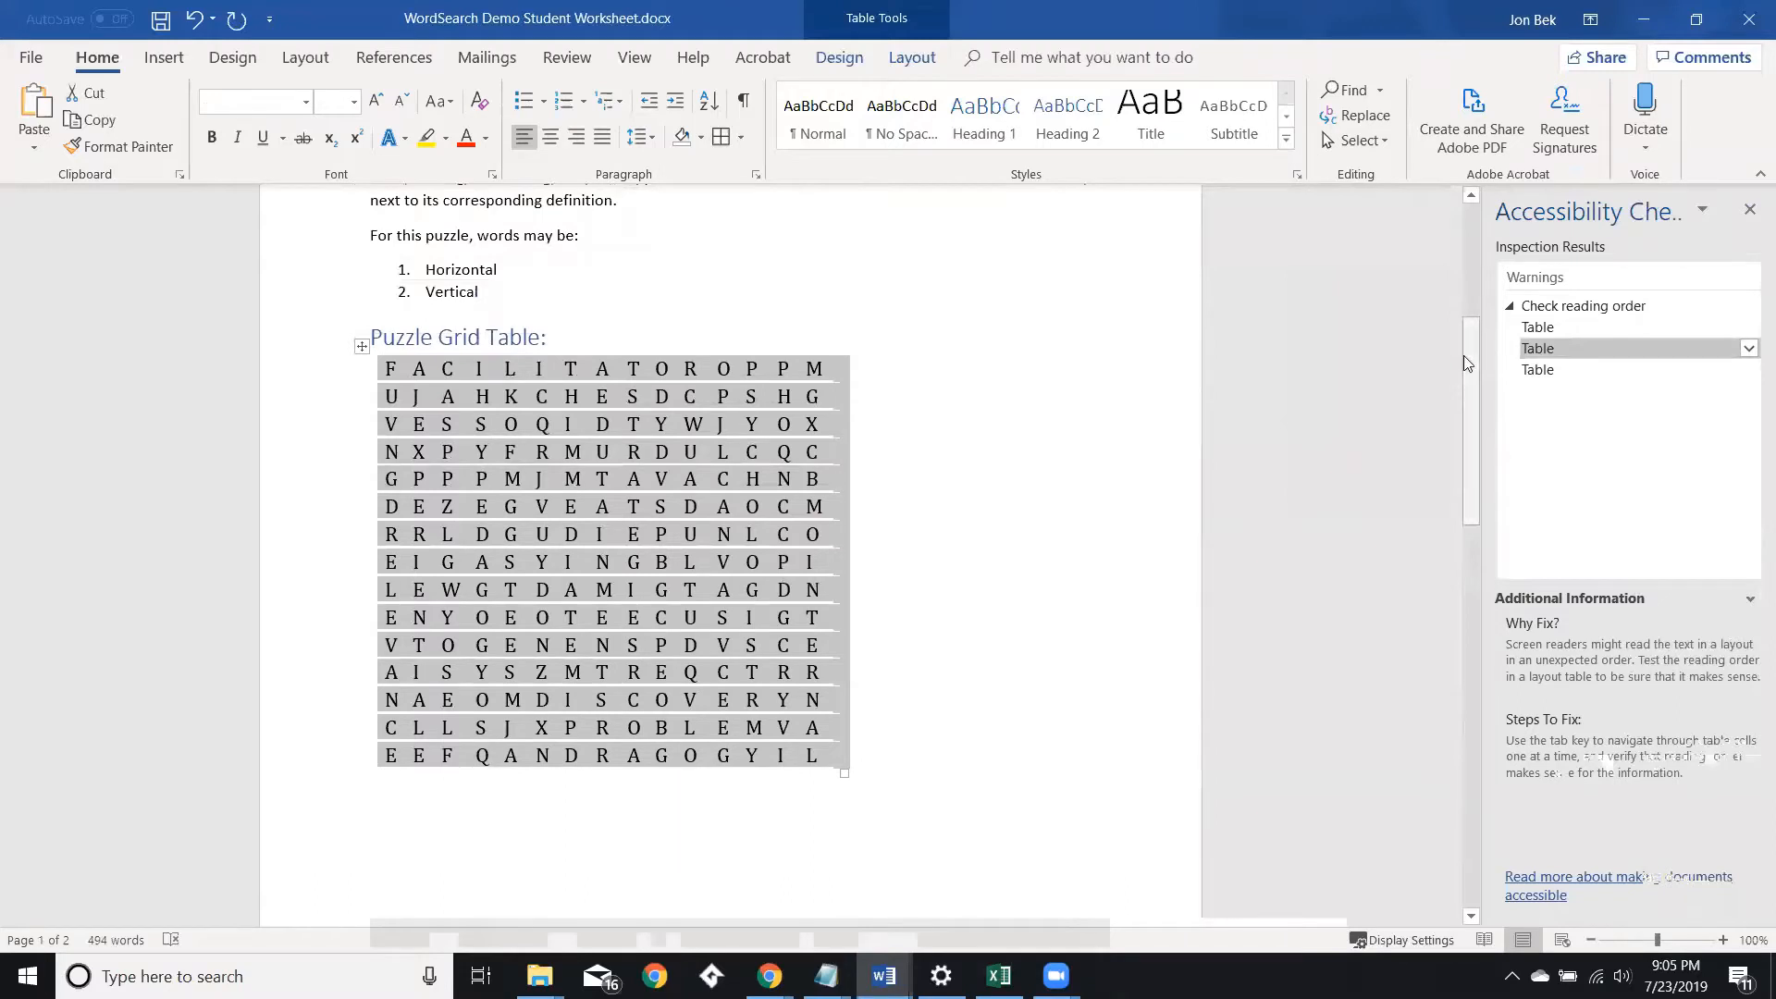
{"action": "left_click", "coordinate": [361, 347]}
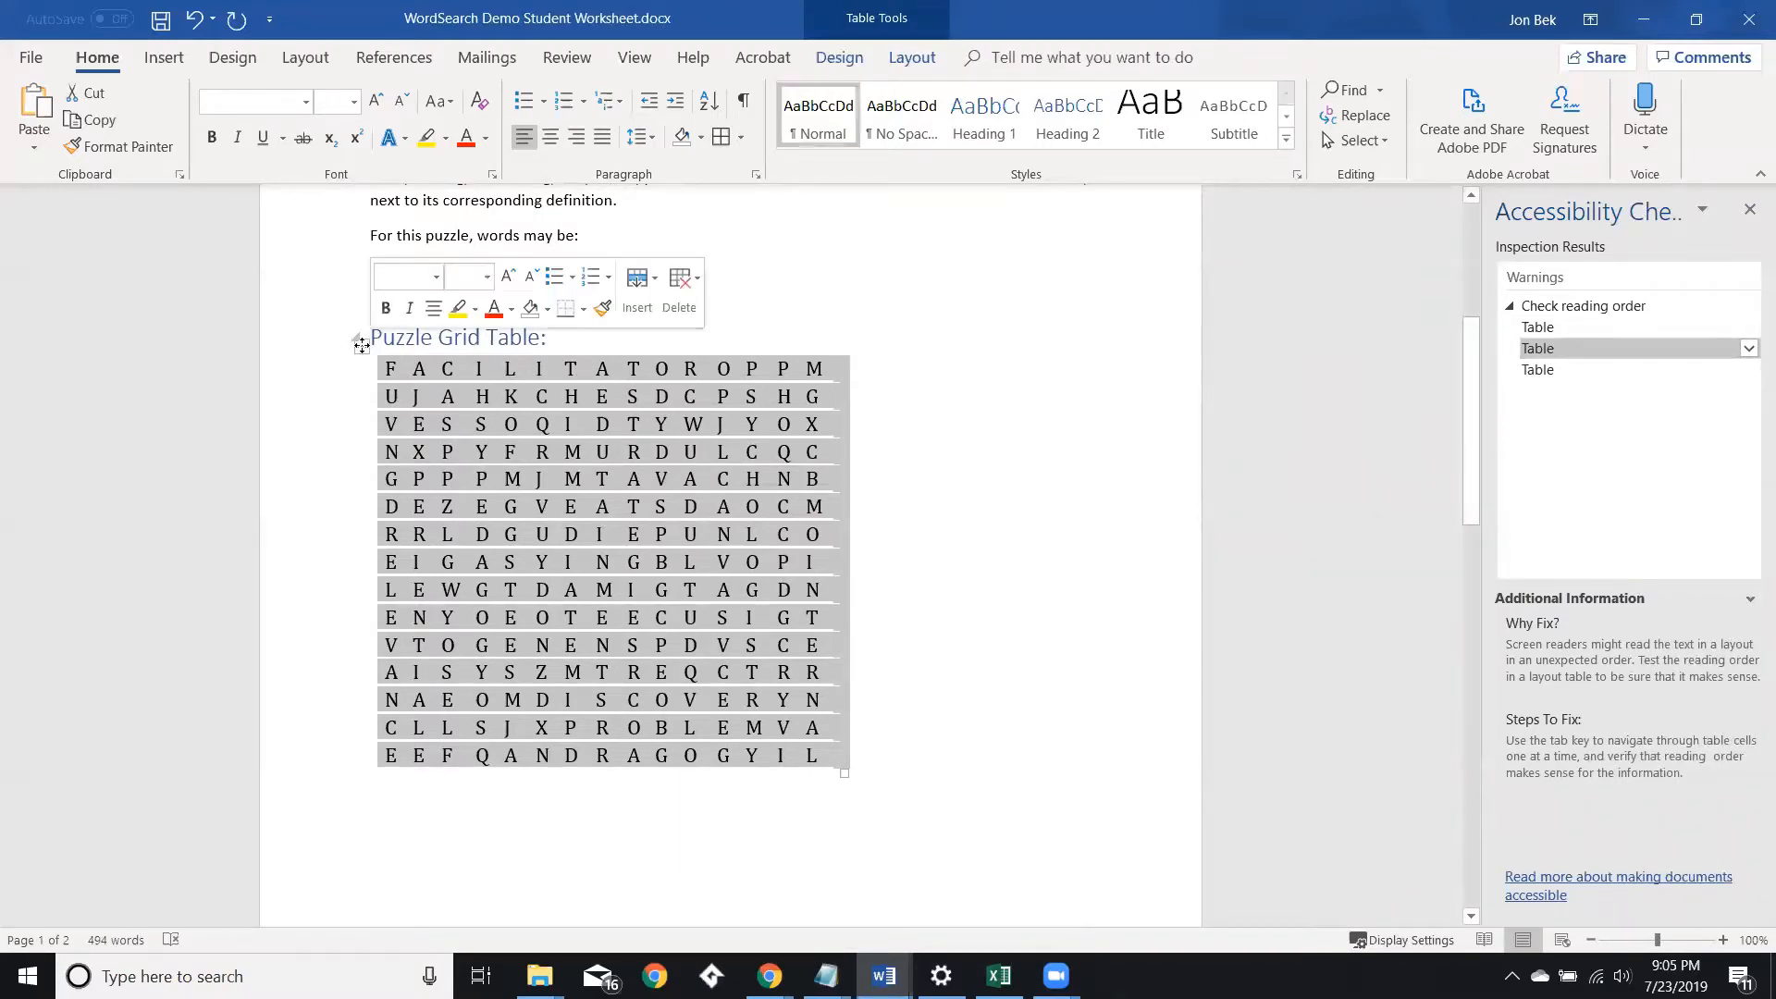
{"action": "left_click", "coordinate": [678, 282]}
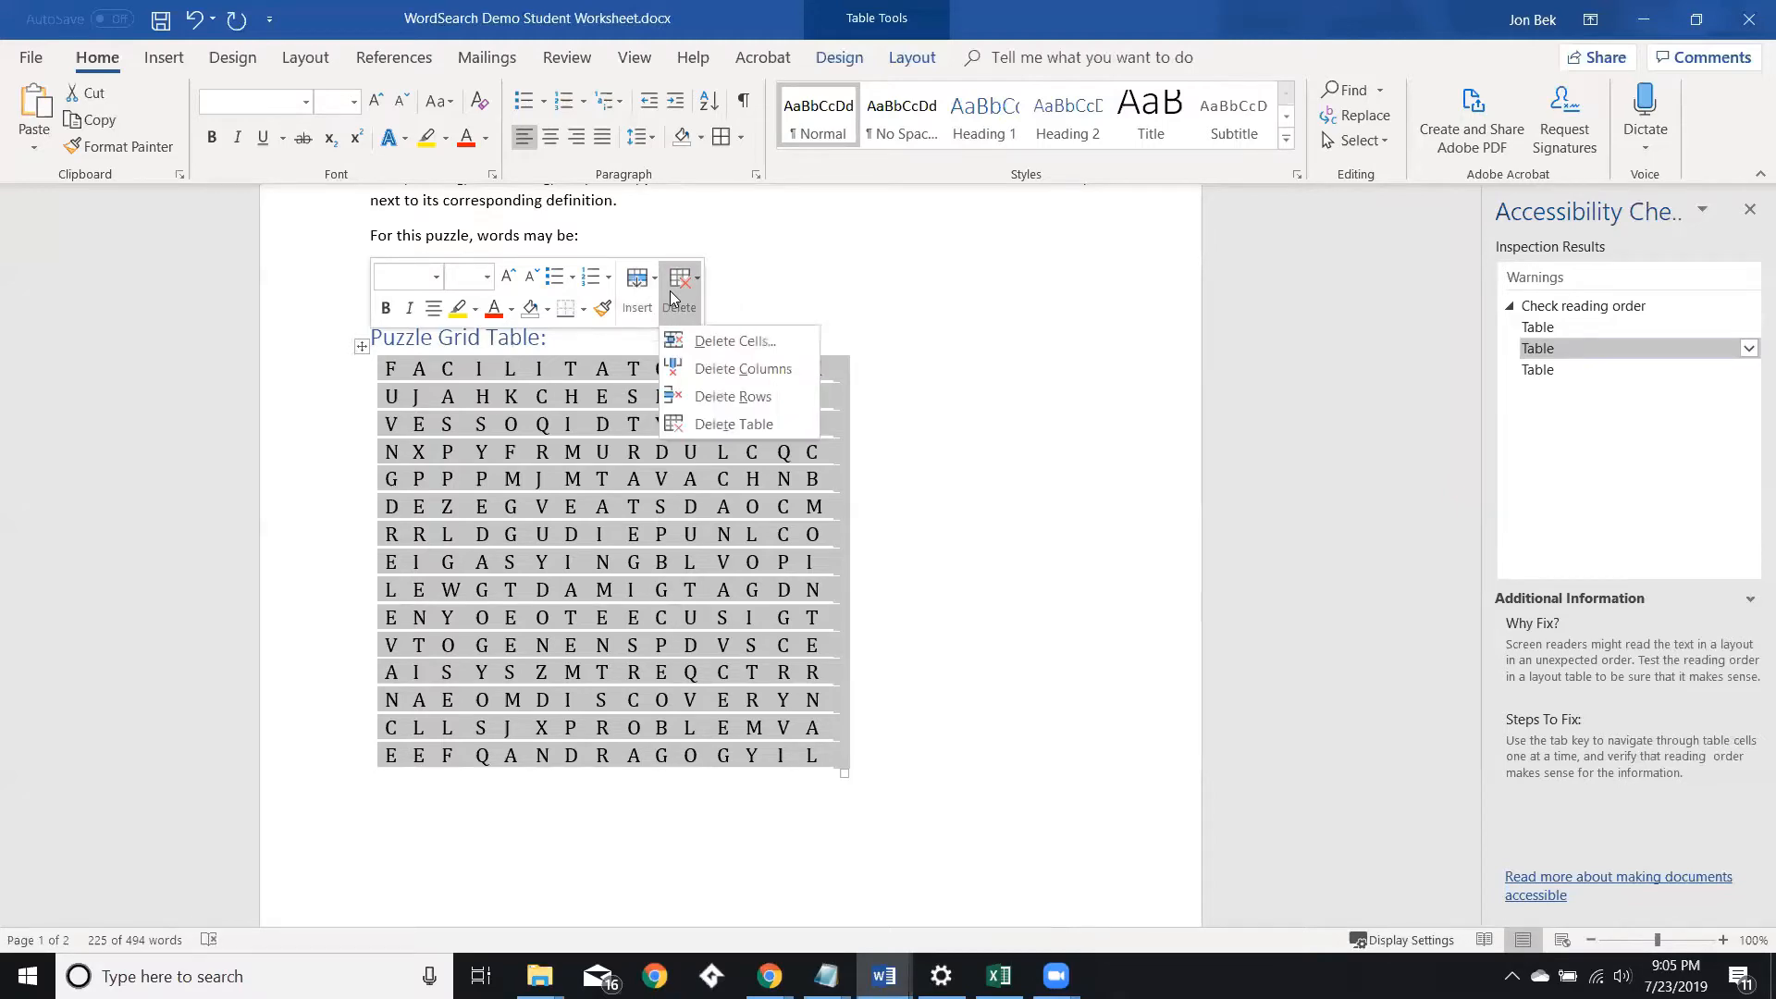
{"action": "left_click", "coordinate": [707, 425]}
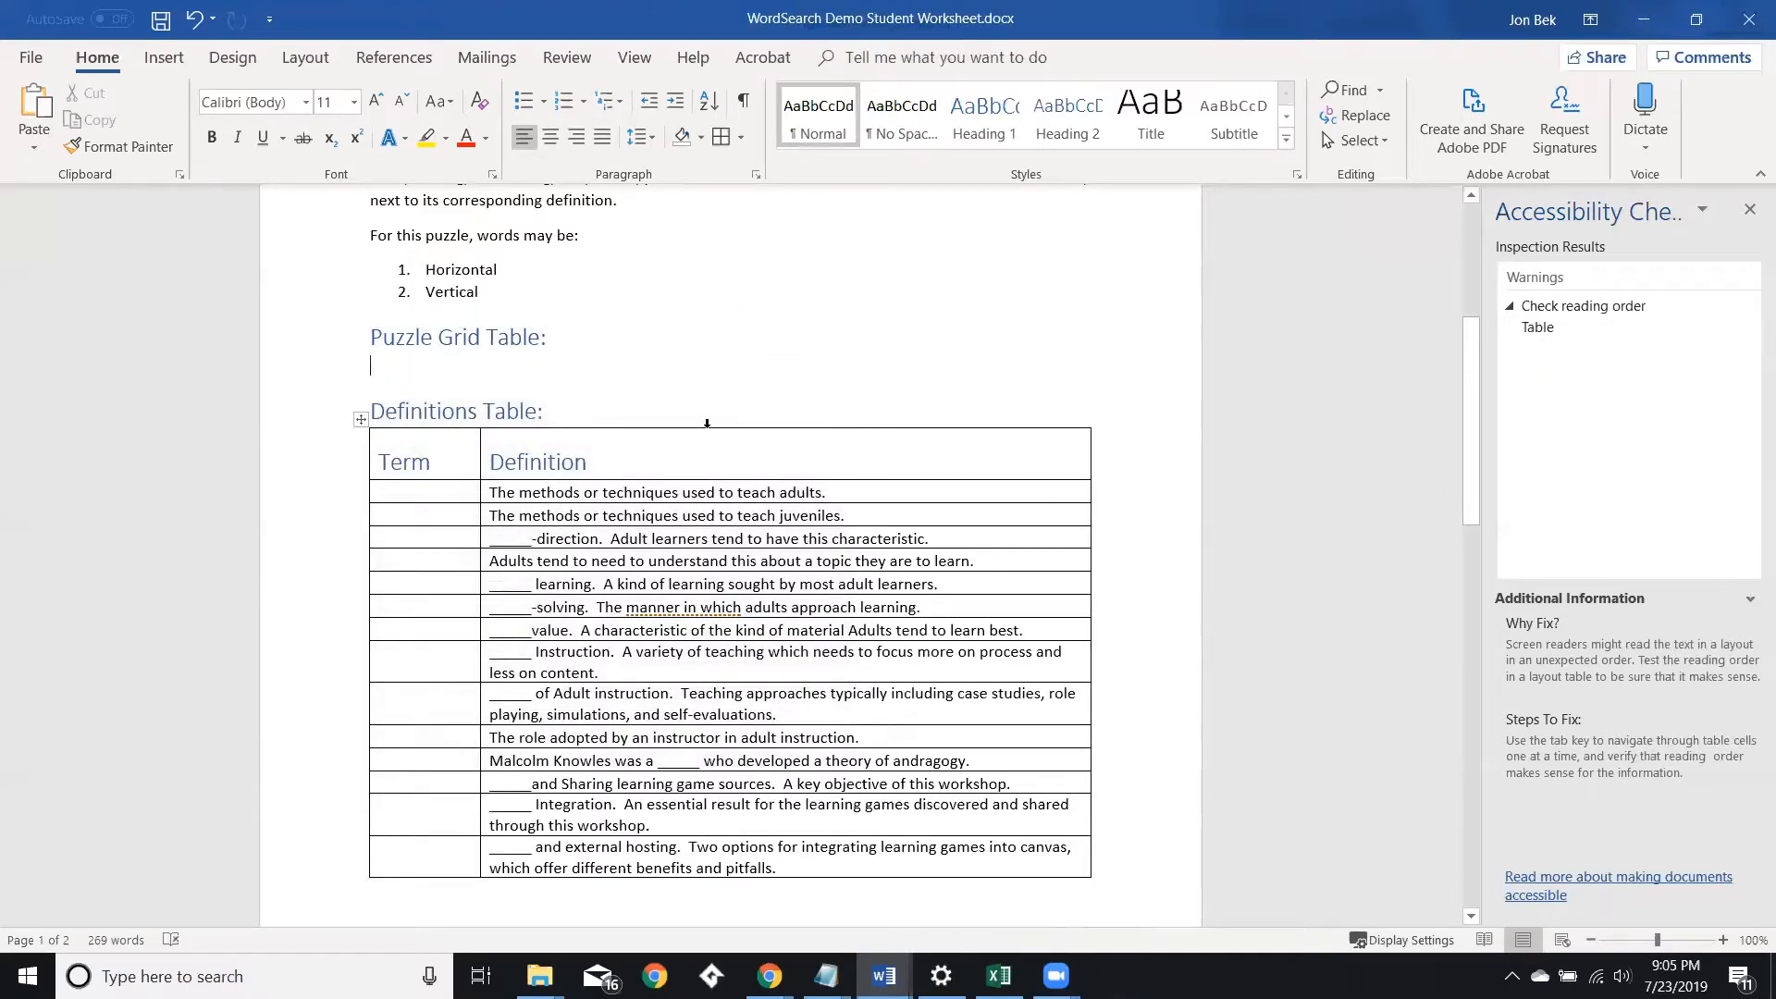
{"action": "key", "text": "ctrl+z"}
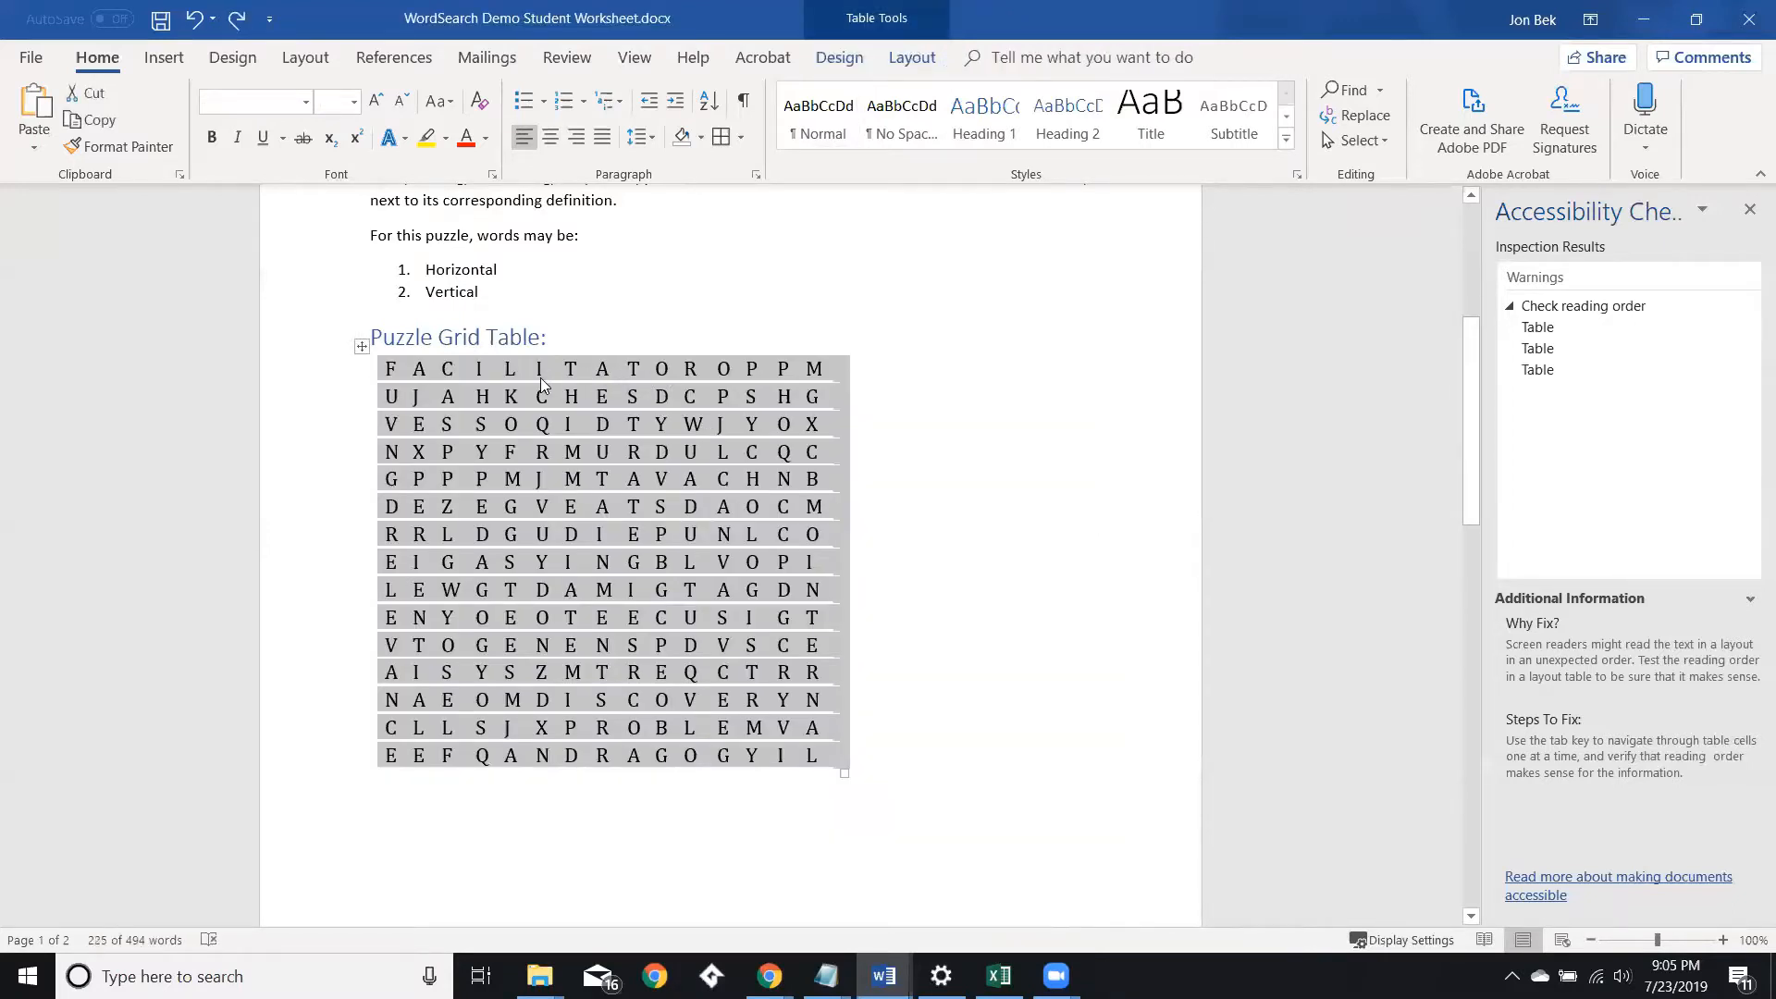
Cut the puzzle grid table and paste it back on a new line below the Puzzle Grid Table heading.
{"action": "right_click", "coordinate": [362, 344]}
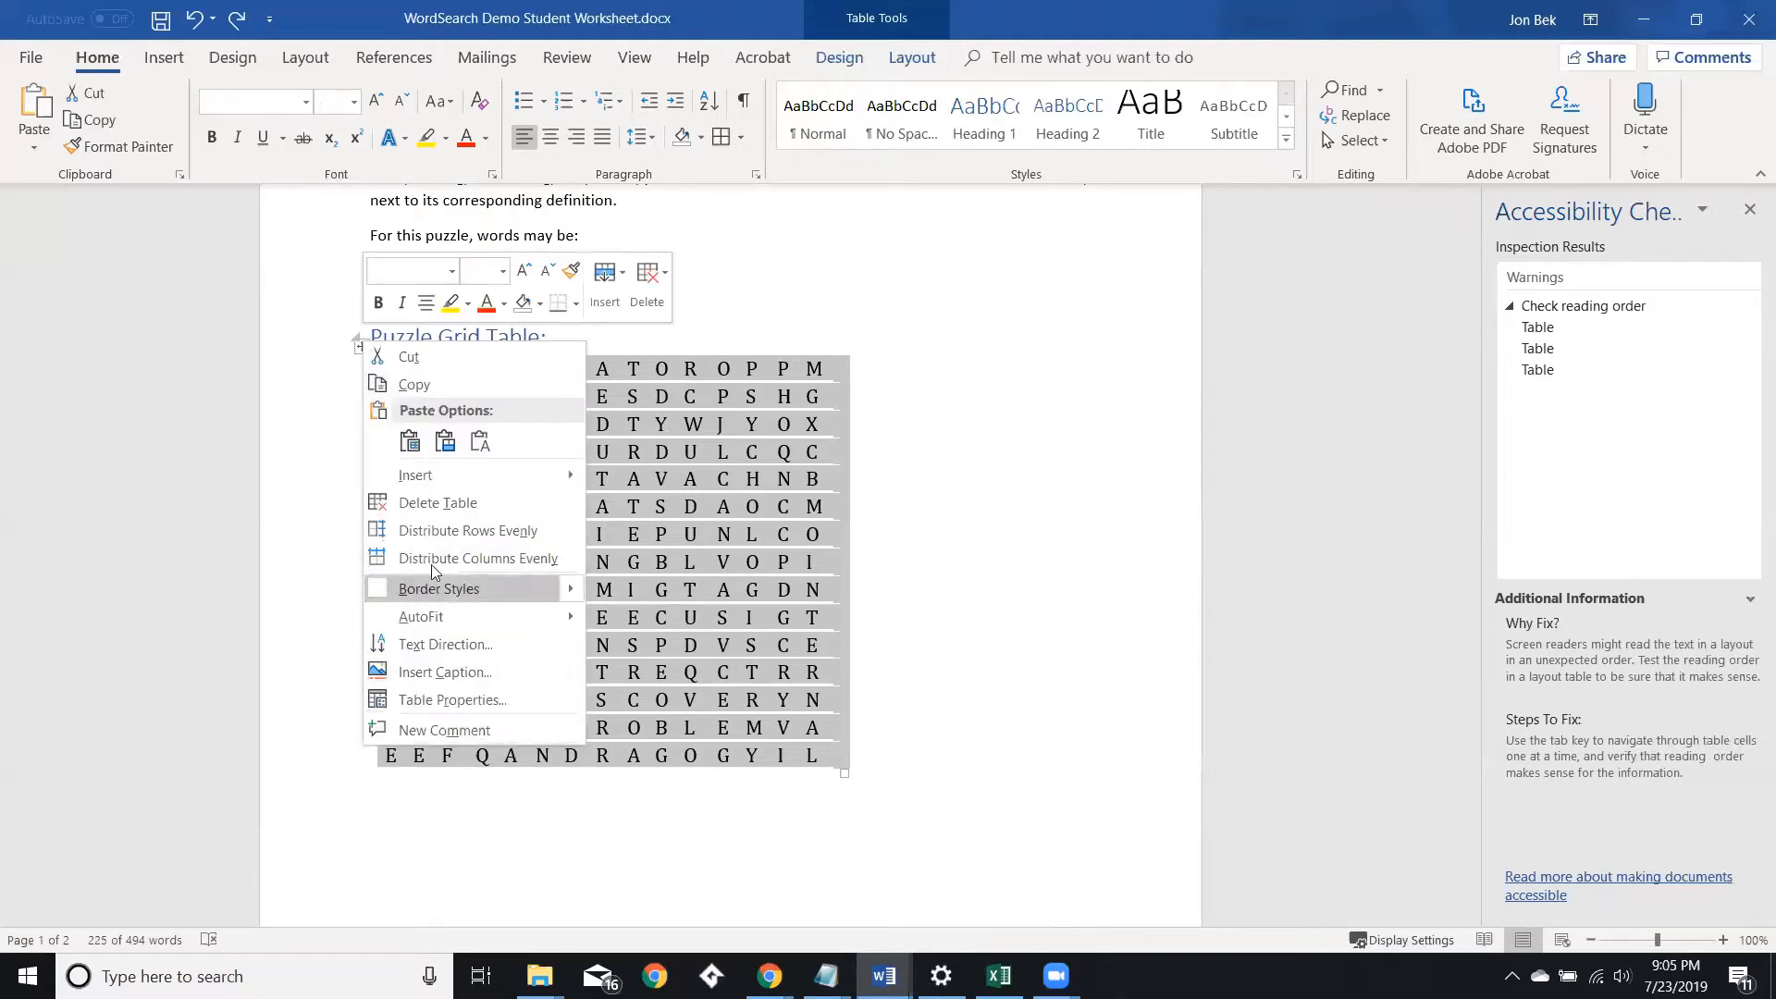
{"action": "left_click", "coordinate": [852, 319]}
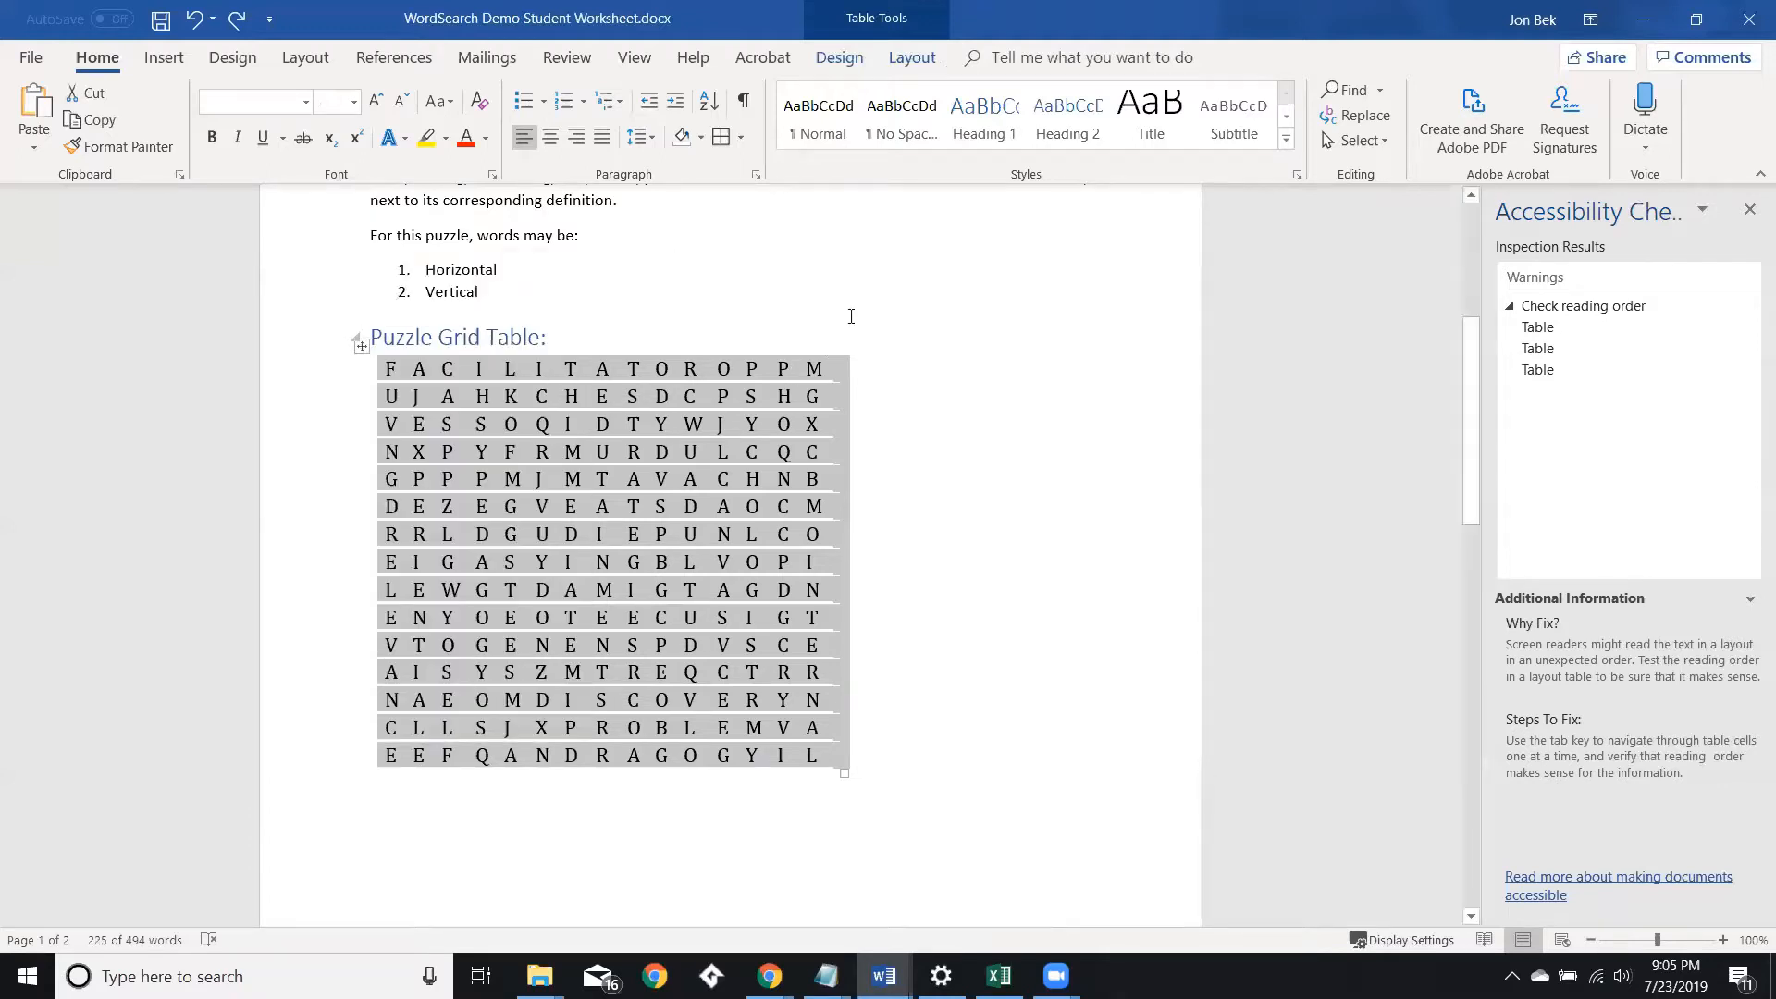
{"action": "right_click", "coordinate": [362, 347]}
{"action": "left_click", "coordinate": [383, 365]}
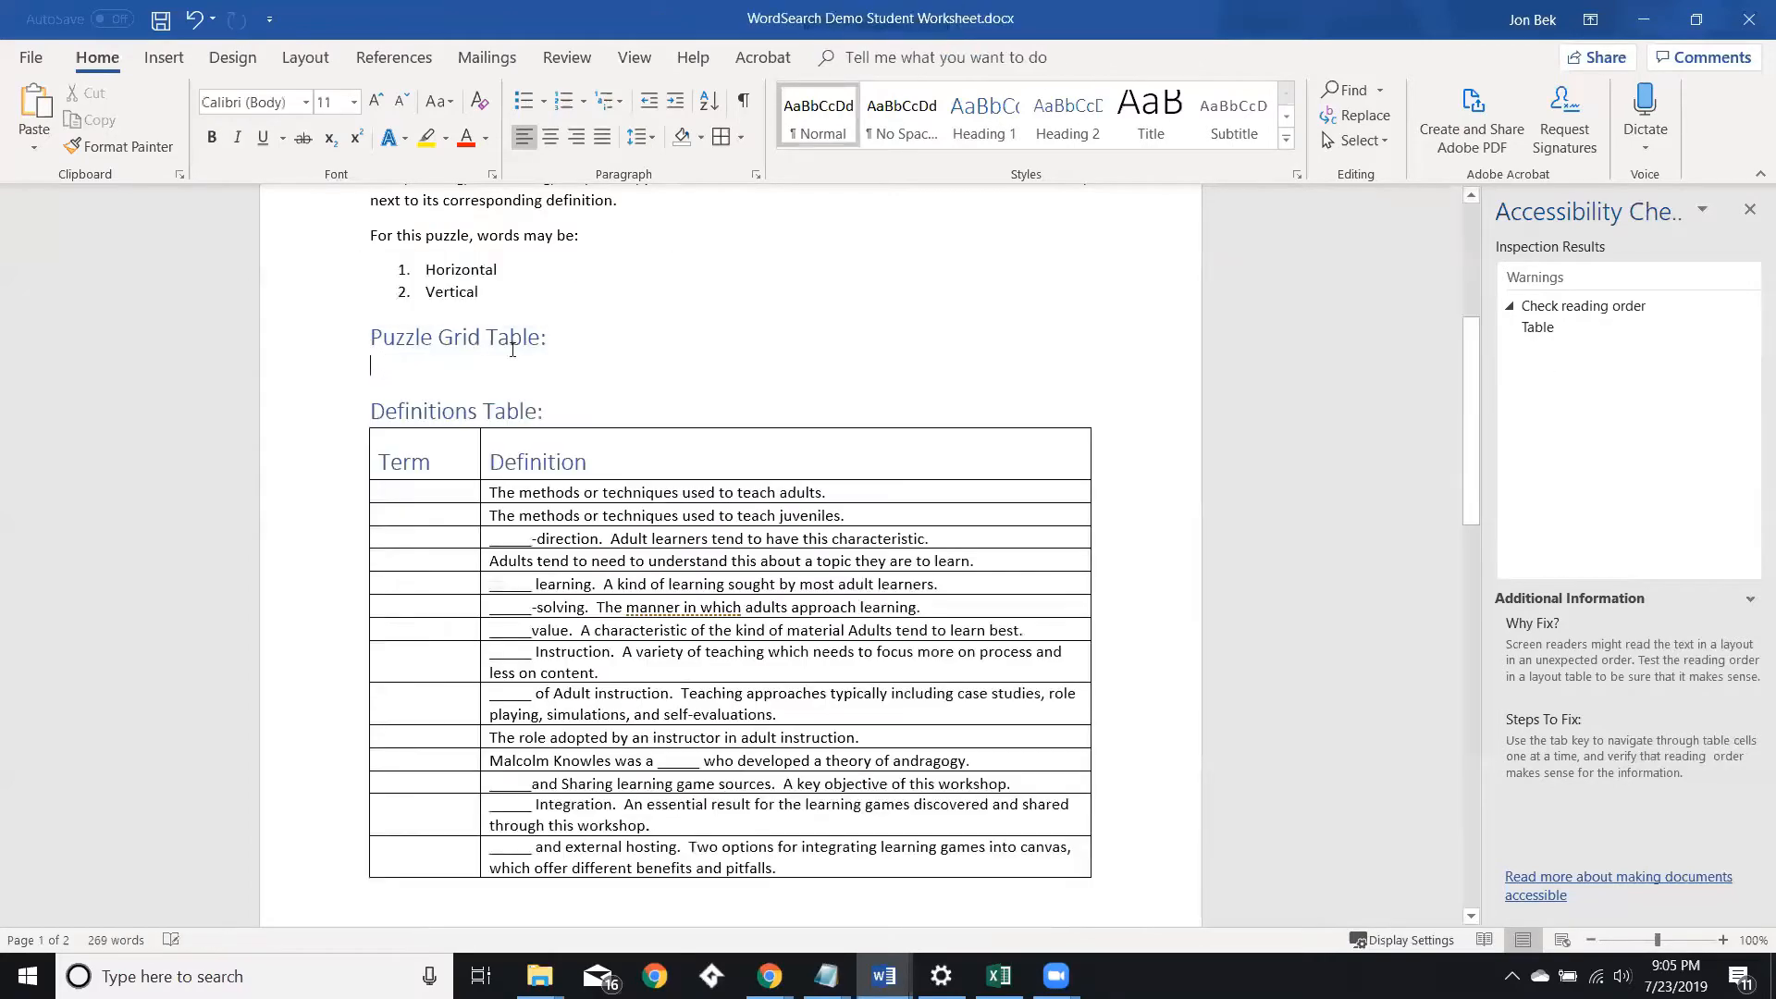
{"action": "left_click", "coordinate": [557, 339]}
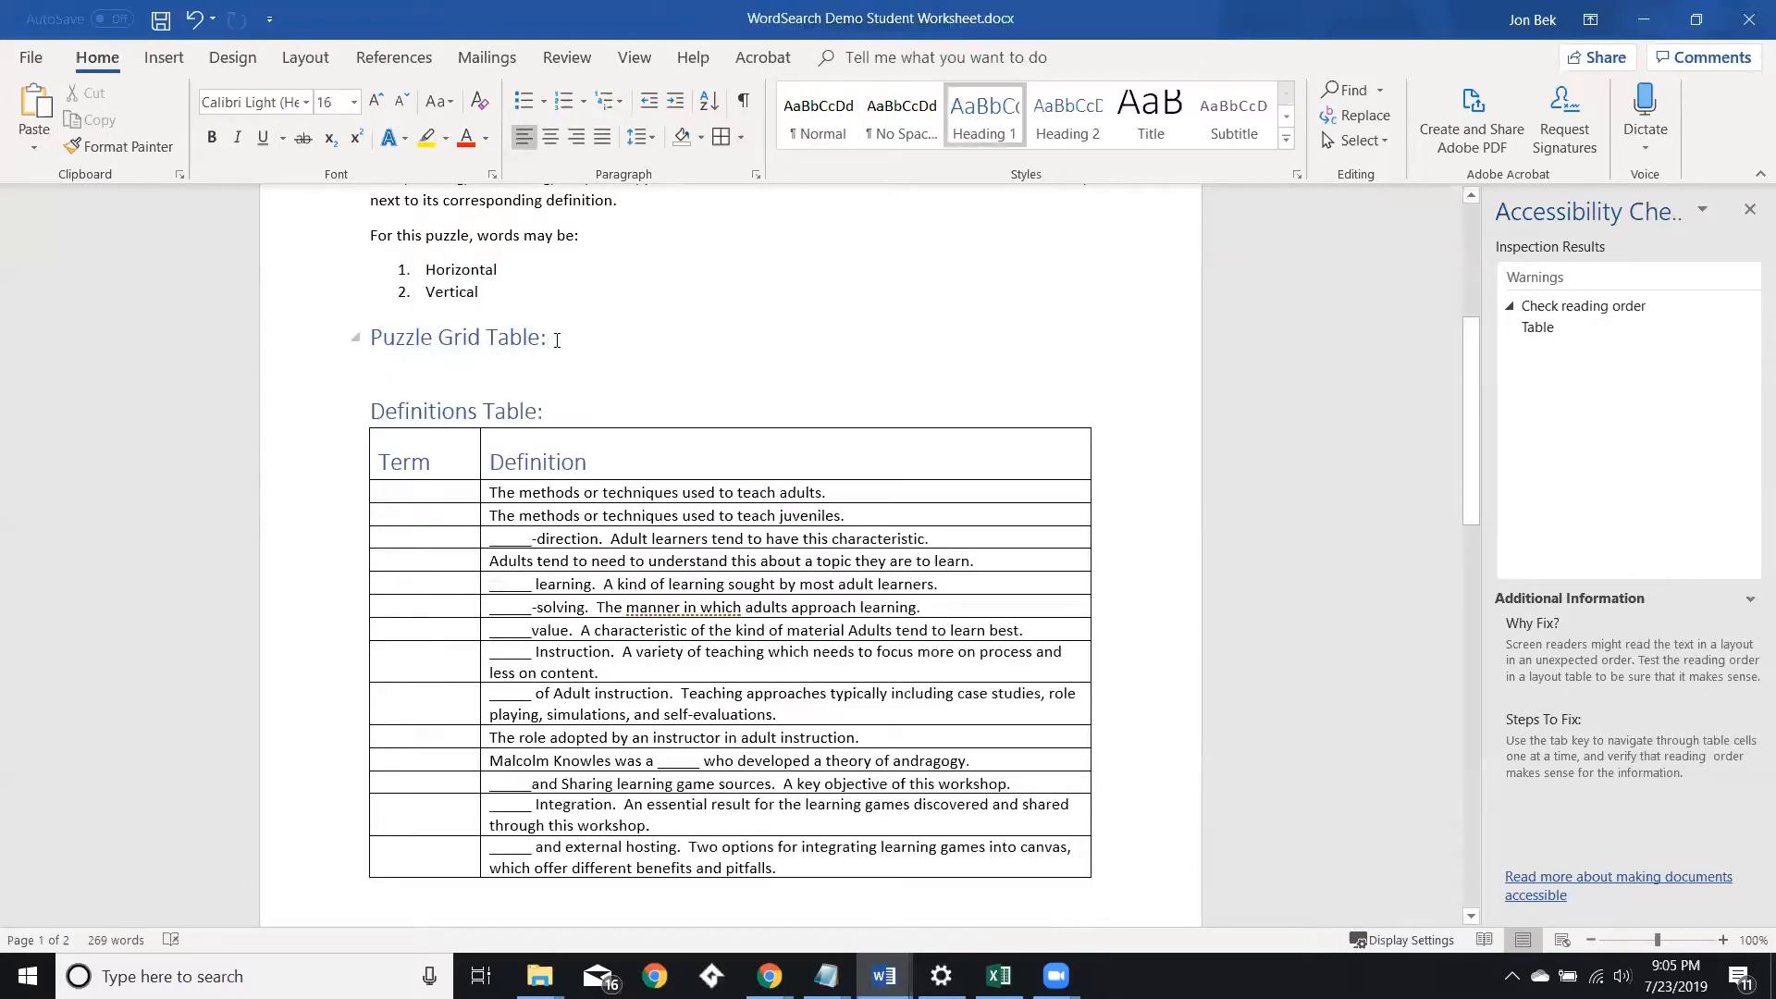
{"action": "key", "text": "Return"}
{"action": "key", "text": "ctrl+v"}
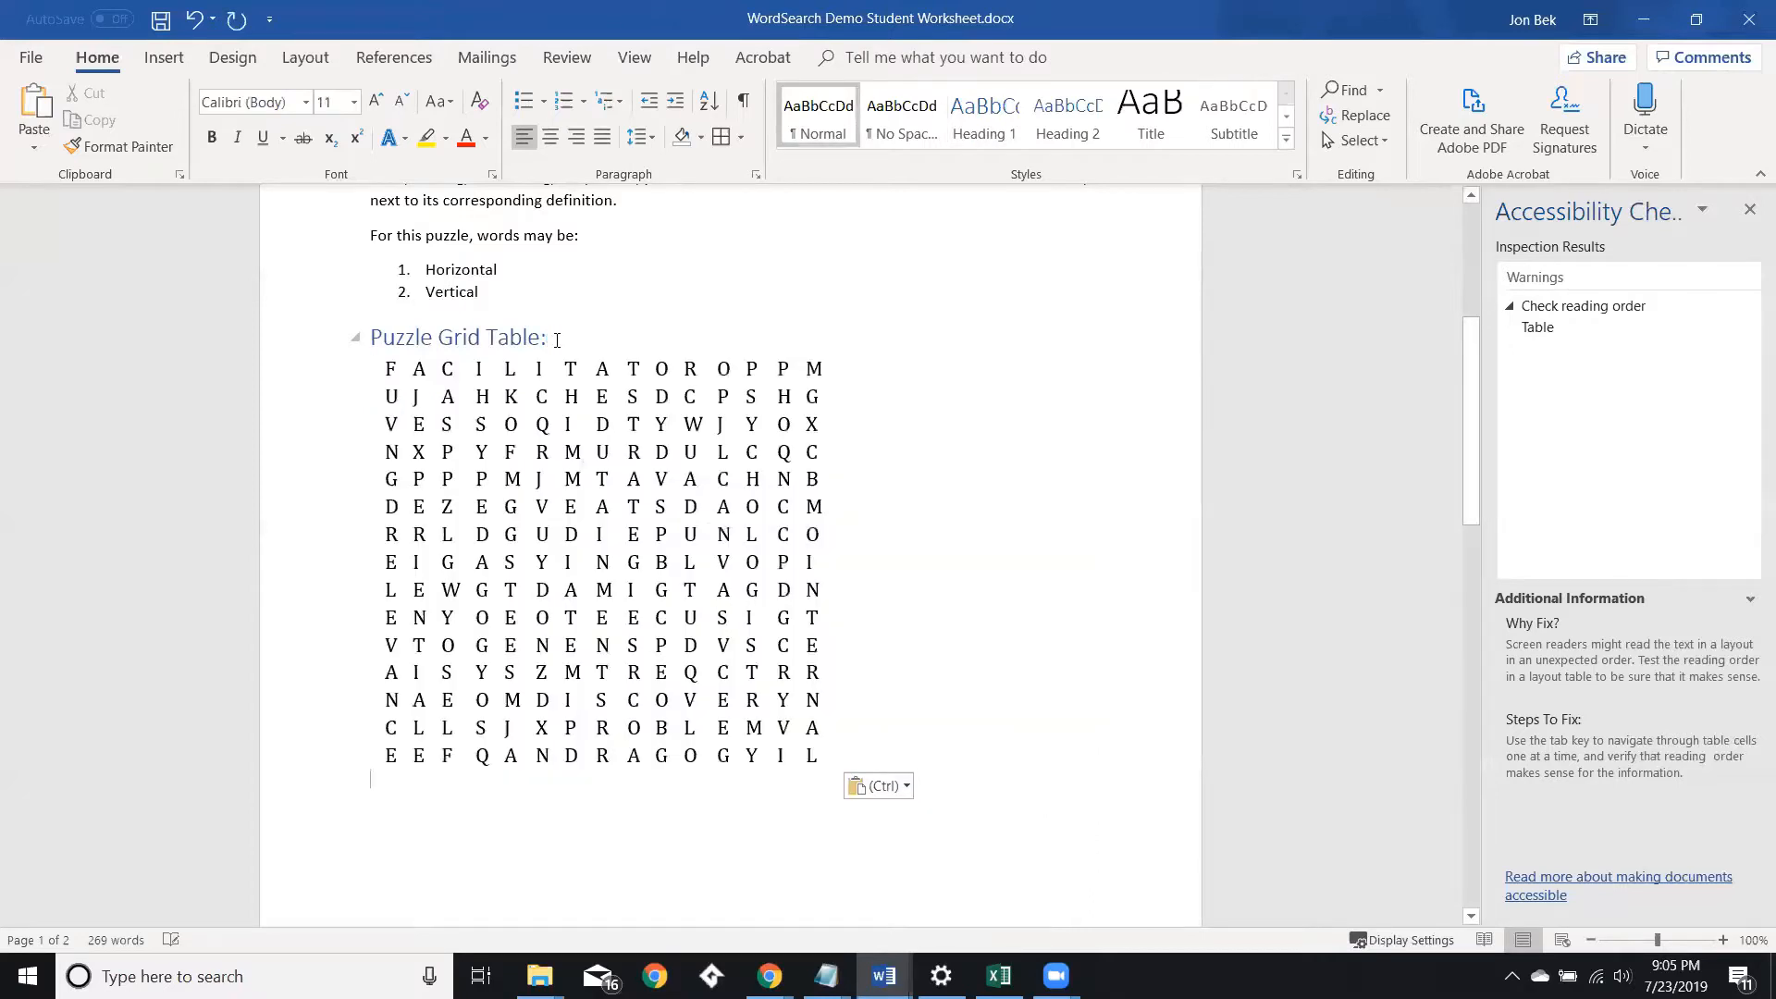
Select the pasted grid table and check which table the Accessibility Checker still flags.
{"action": "left_click", "coordinate": [522, 422]}
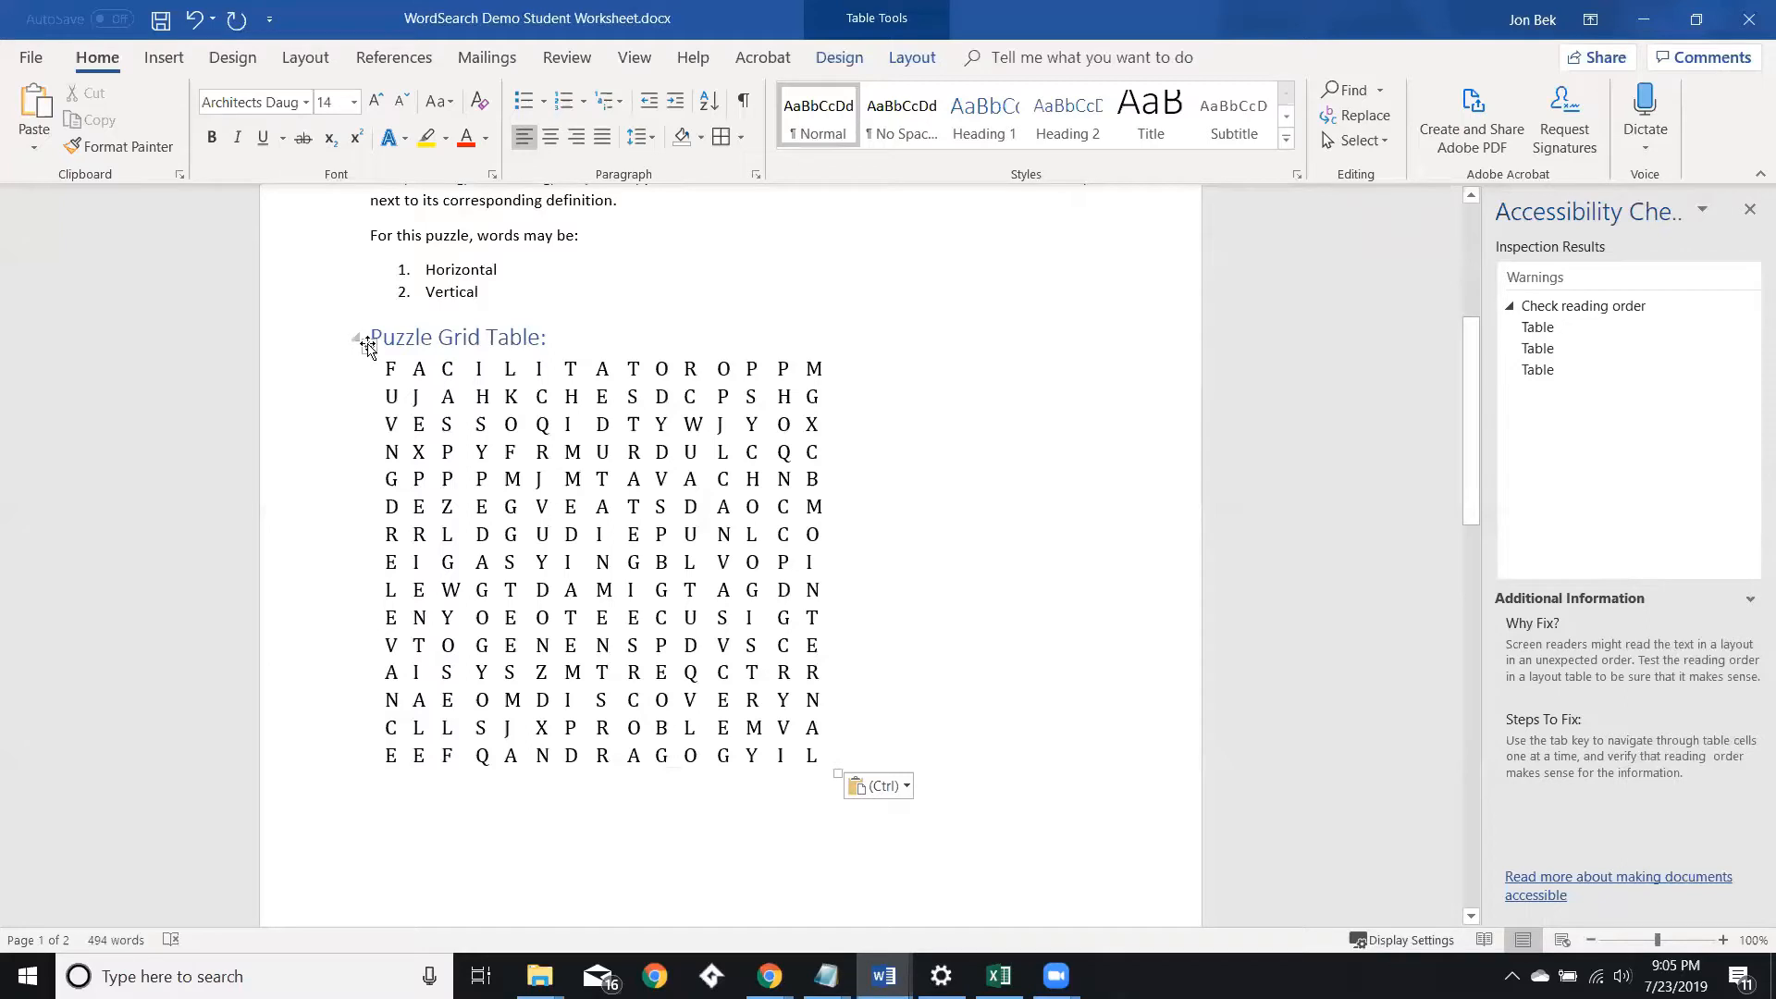
{"action": "left_click", "coordinate": [368, 347]}
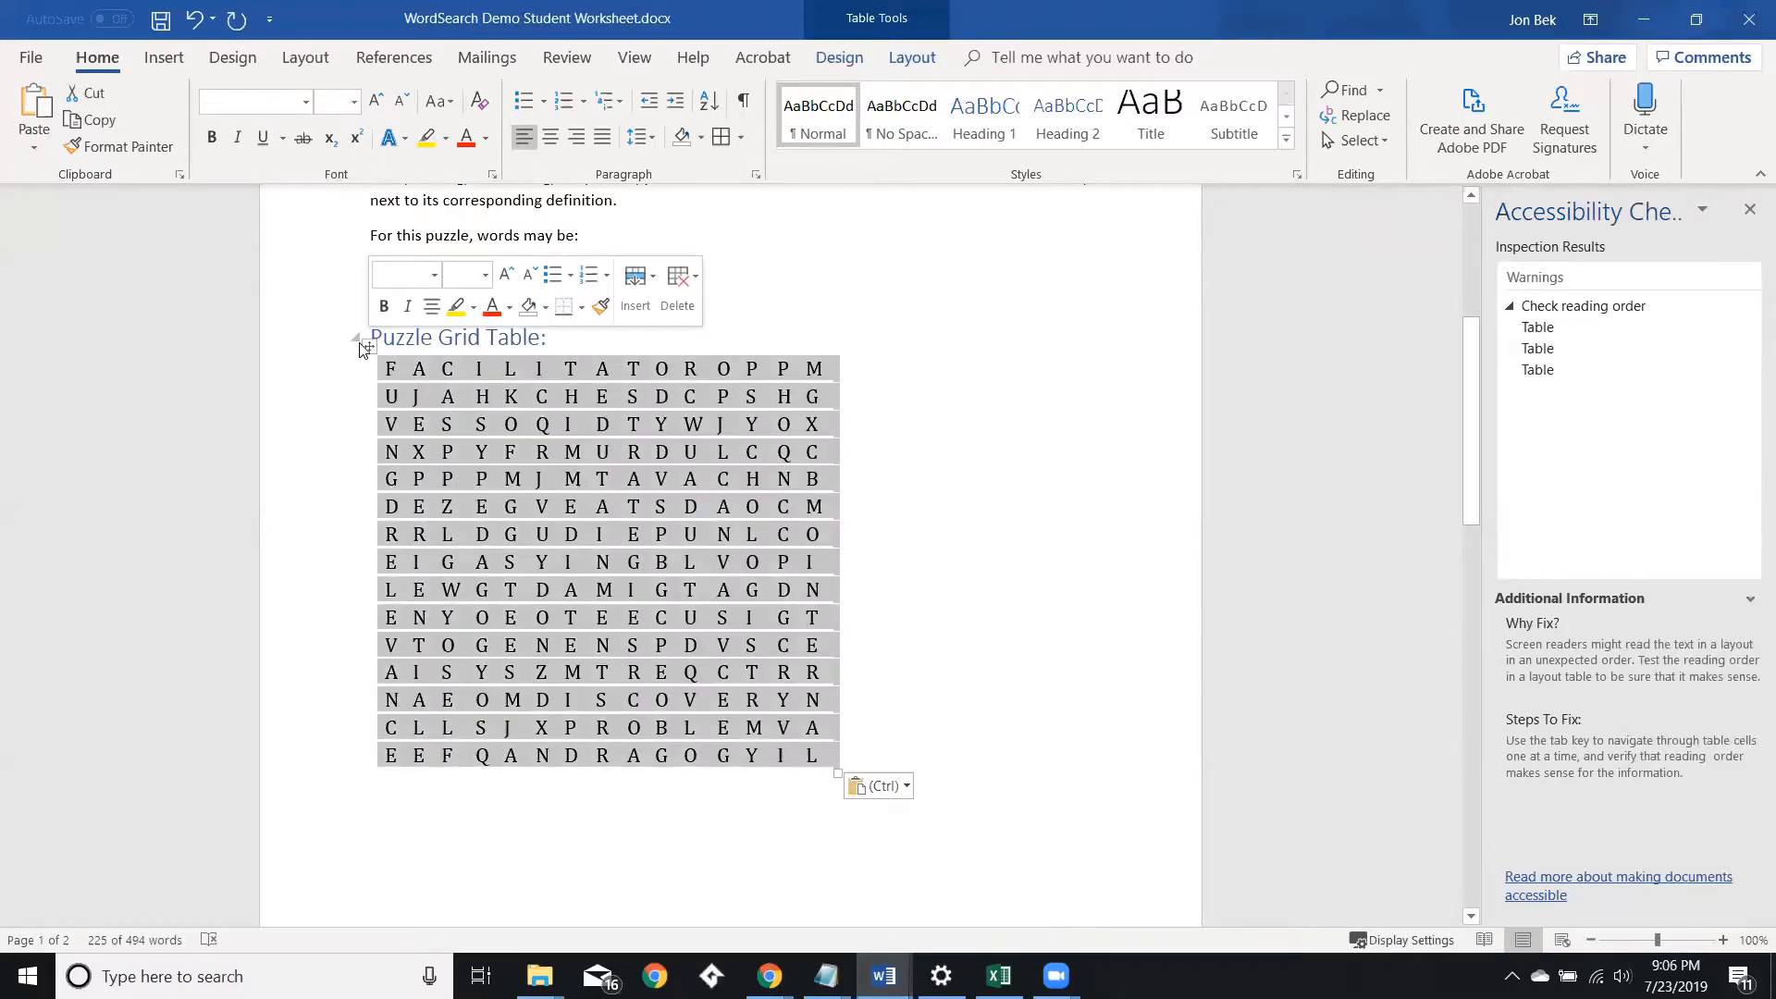
{"action": "left_click", "coordinate": [393, 370]}
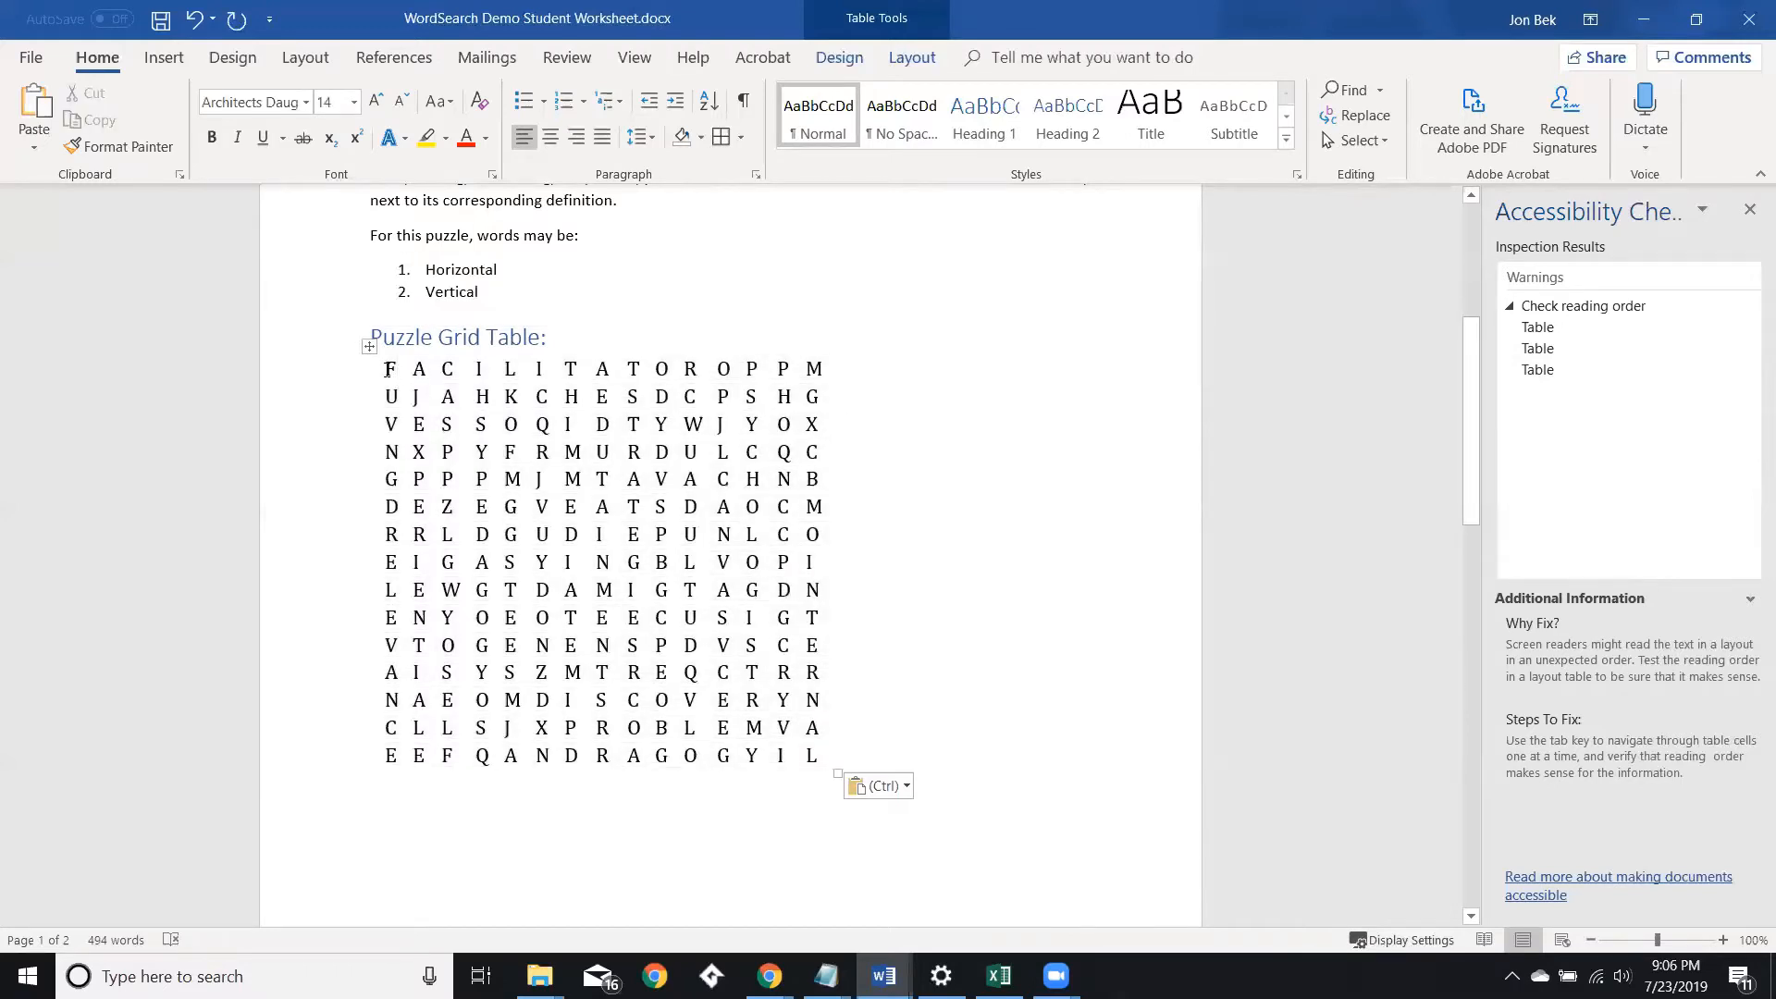
{"action": "double_click", "coordinate": [390, 370]}
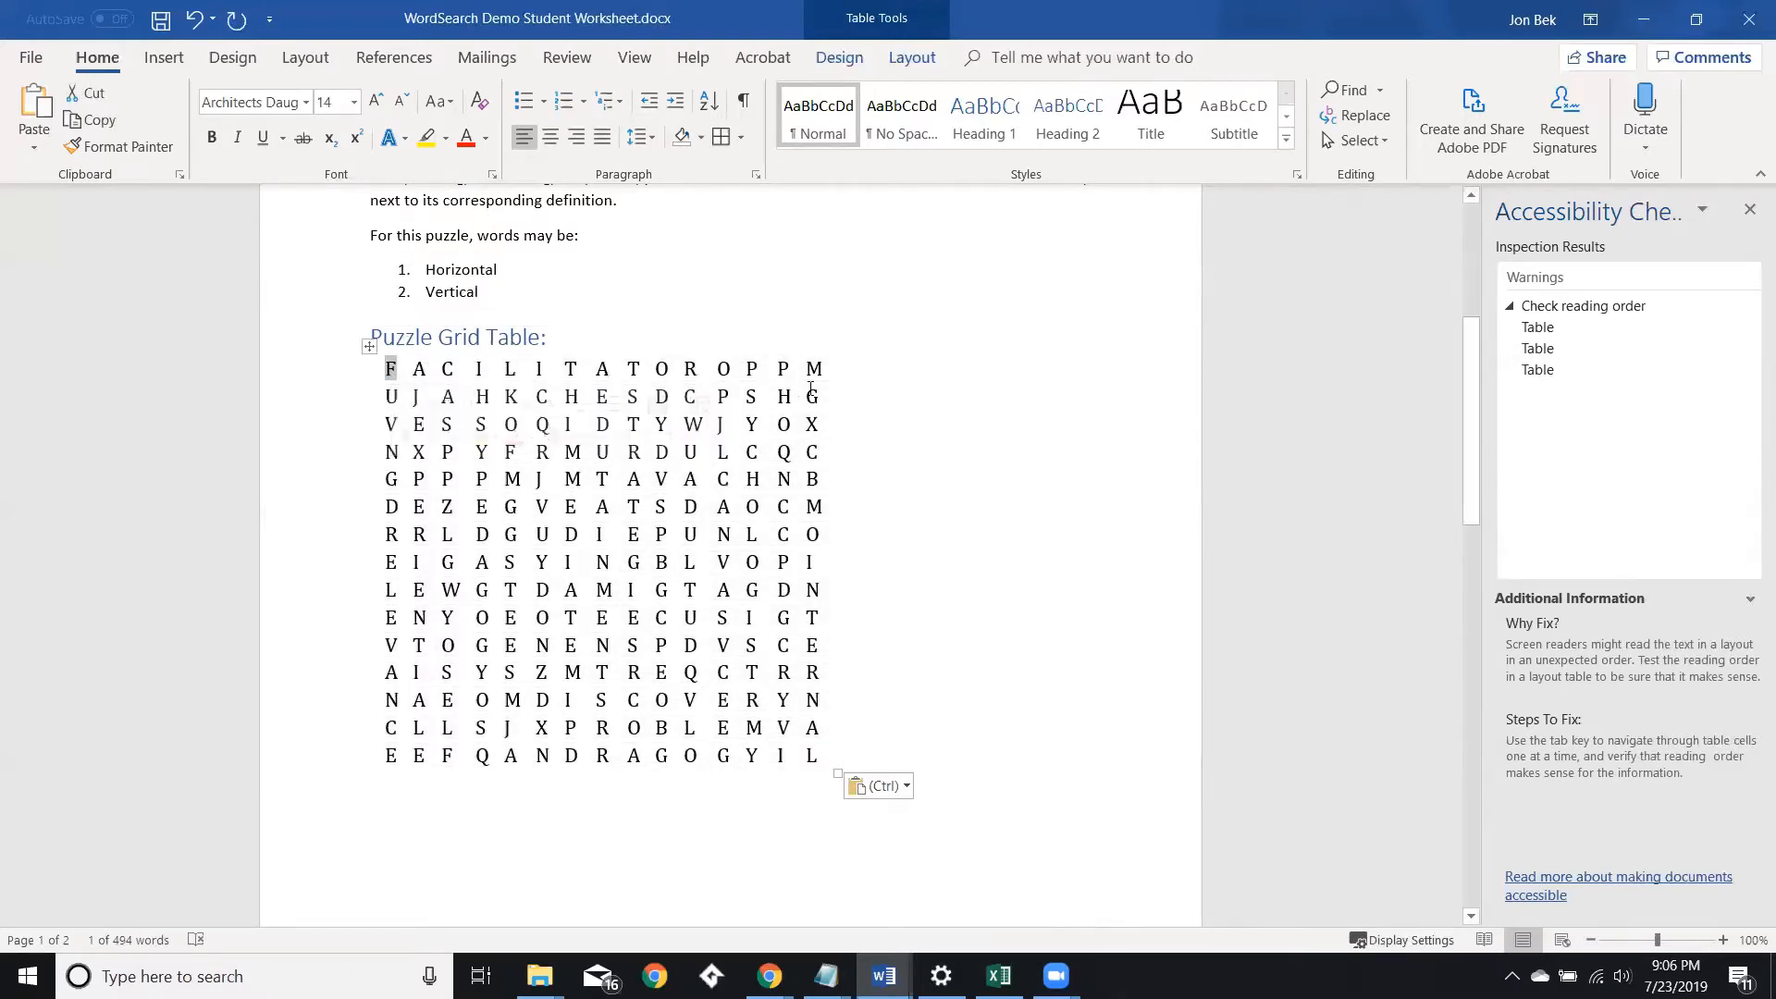
{"action": "left_click", "coordinate": [367, 347]}
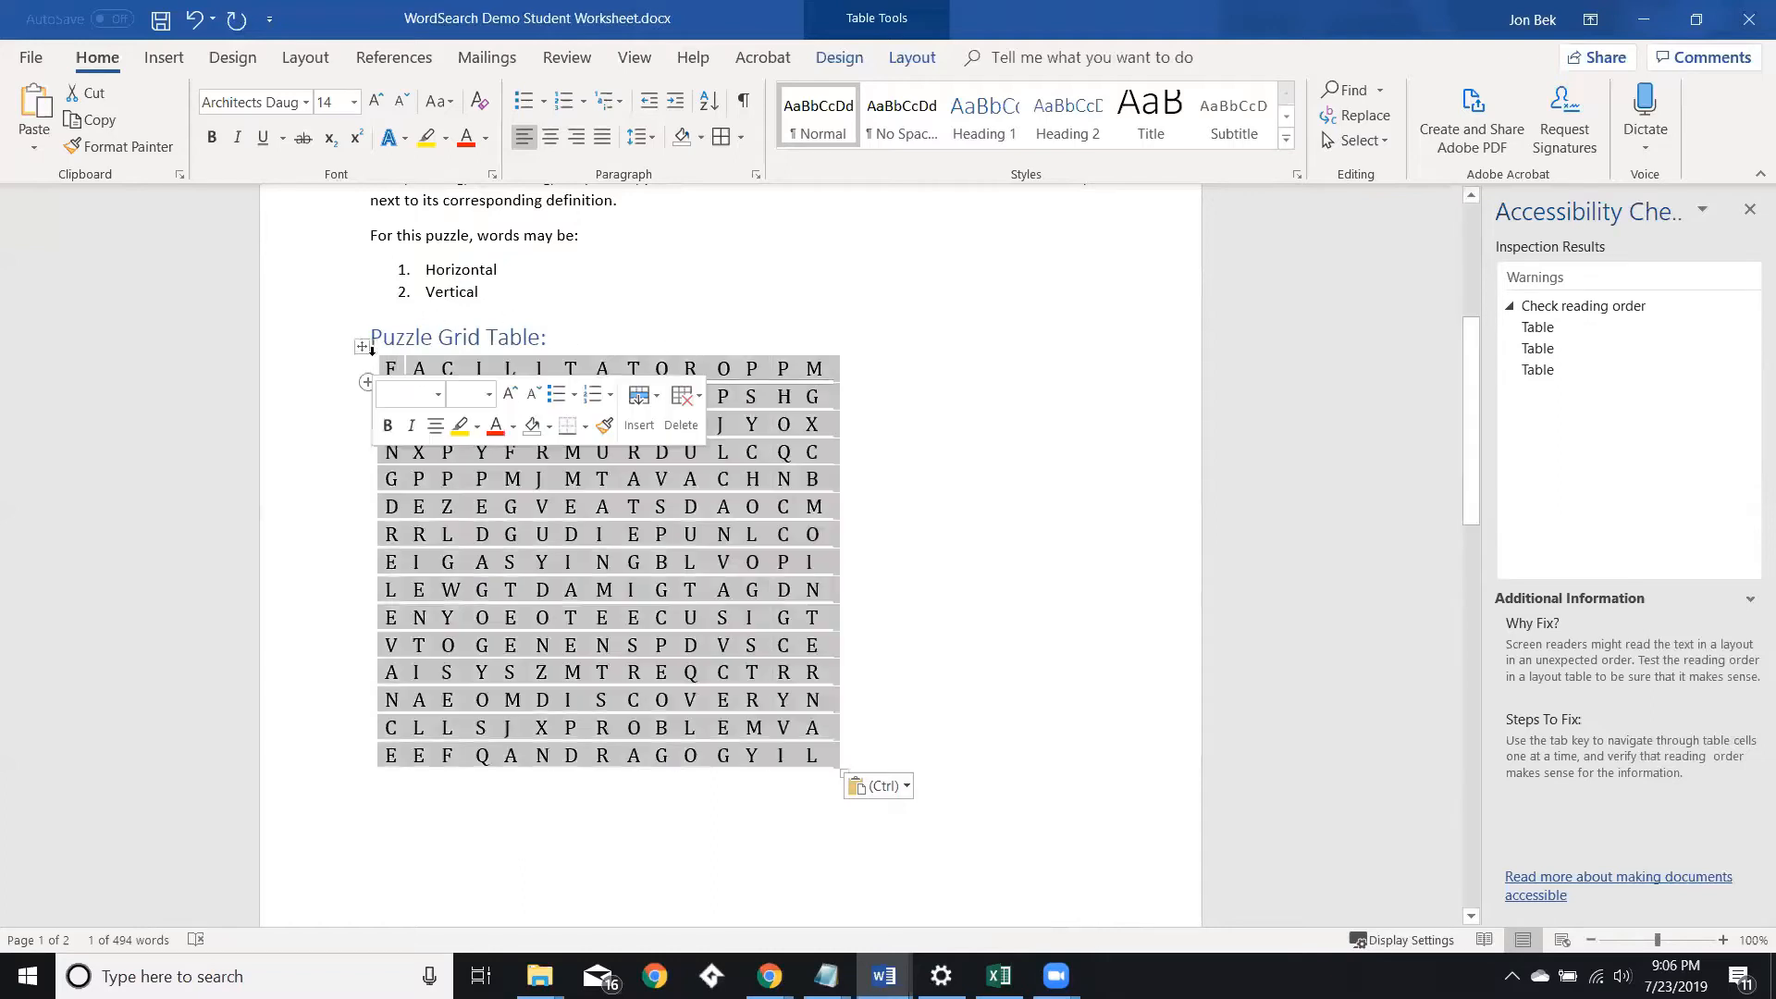
{"action": "left_click", "coordinate": [981, 363]}
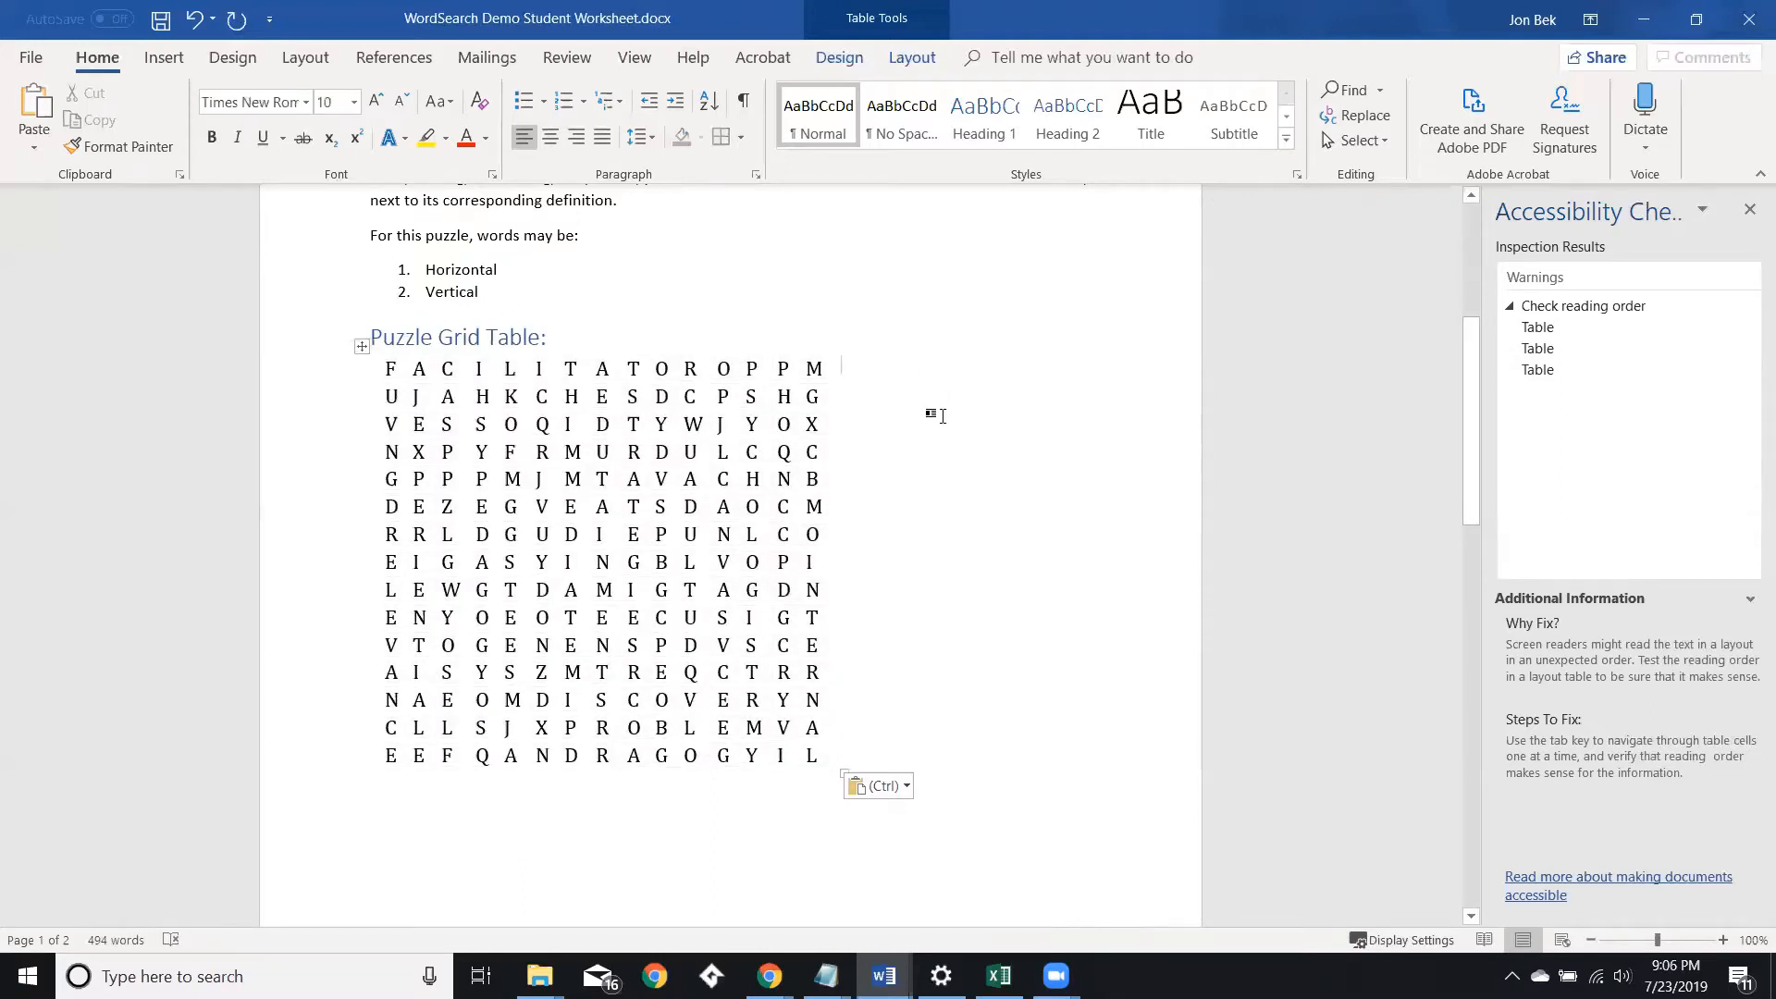
{"action": "left_click", "coordinate": [1540, 325]}
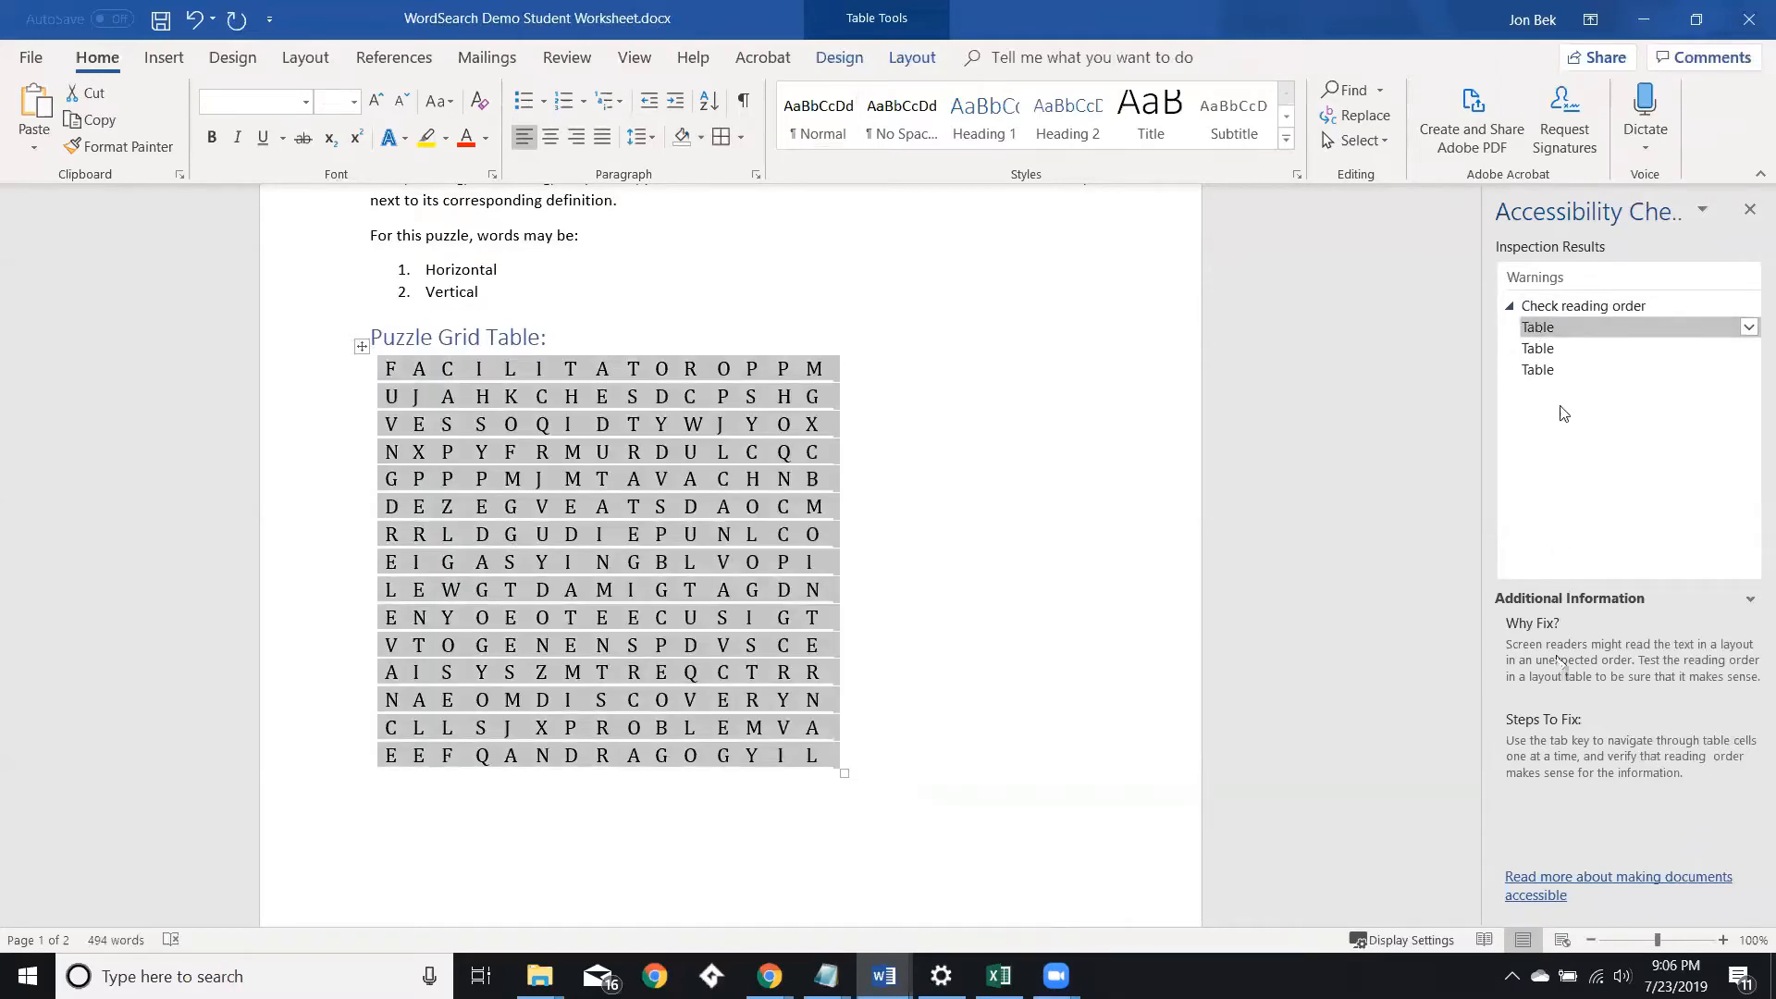
Select the second and third flagged table warnings in the Accessibility Checker to locate each table.
{"action": "left_click", "coordinate": [1550, 349]}
{"action": "left_click", "coordinate": [1550, 370]}
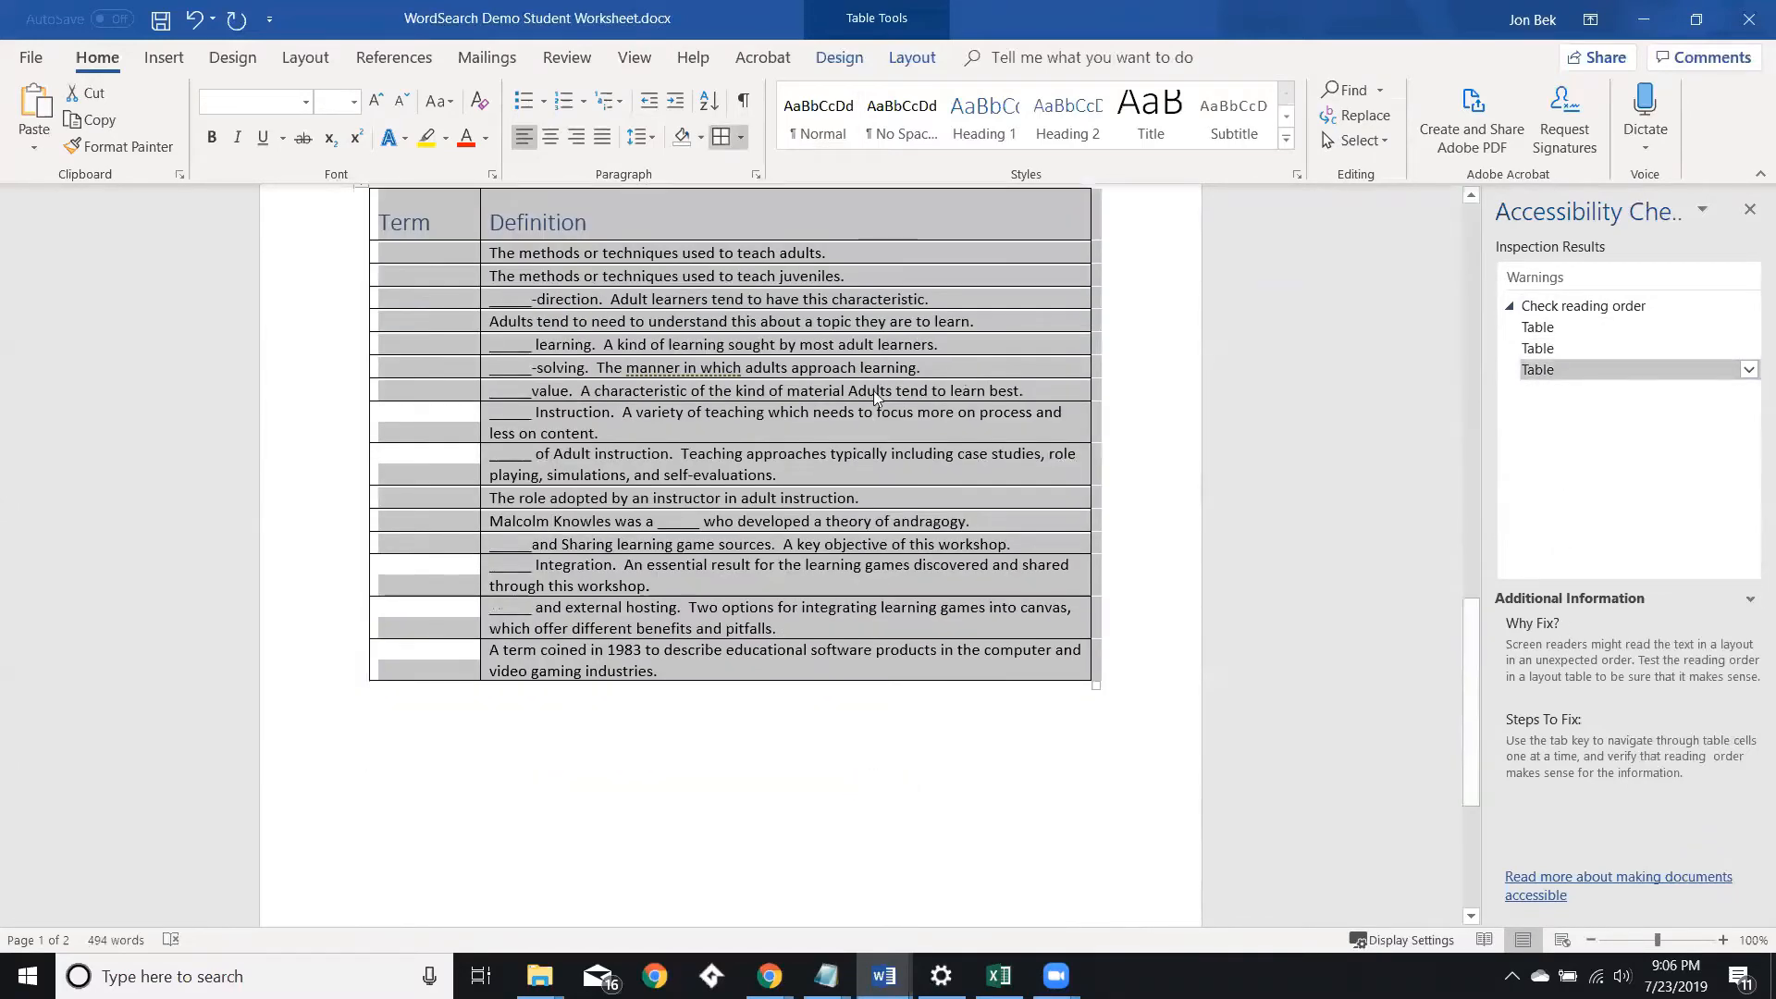
{"action": "scroll", "coordinate": [874, 390], "scroll_direction": "up", "scroll_amount": 15}
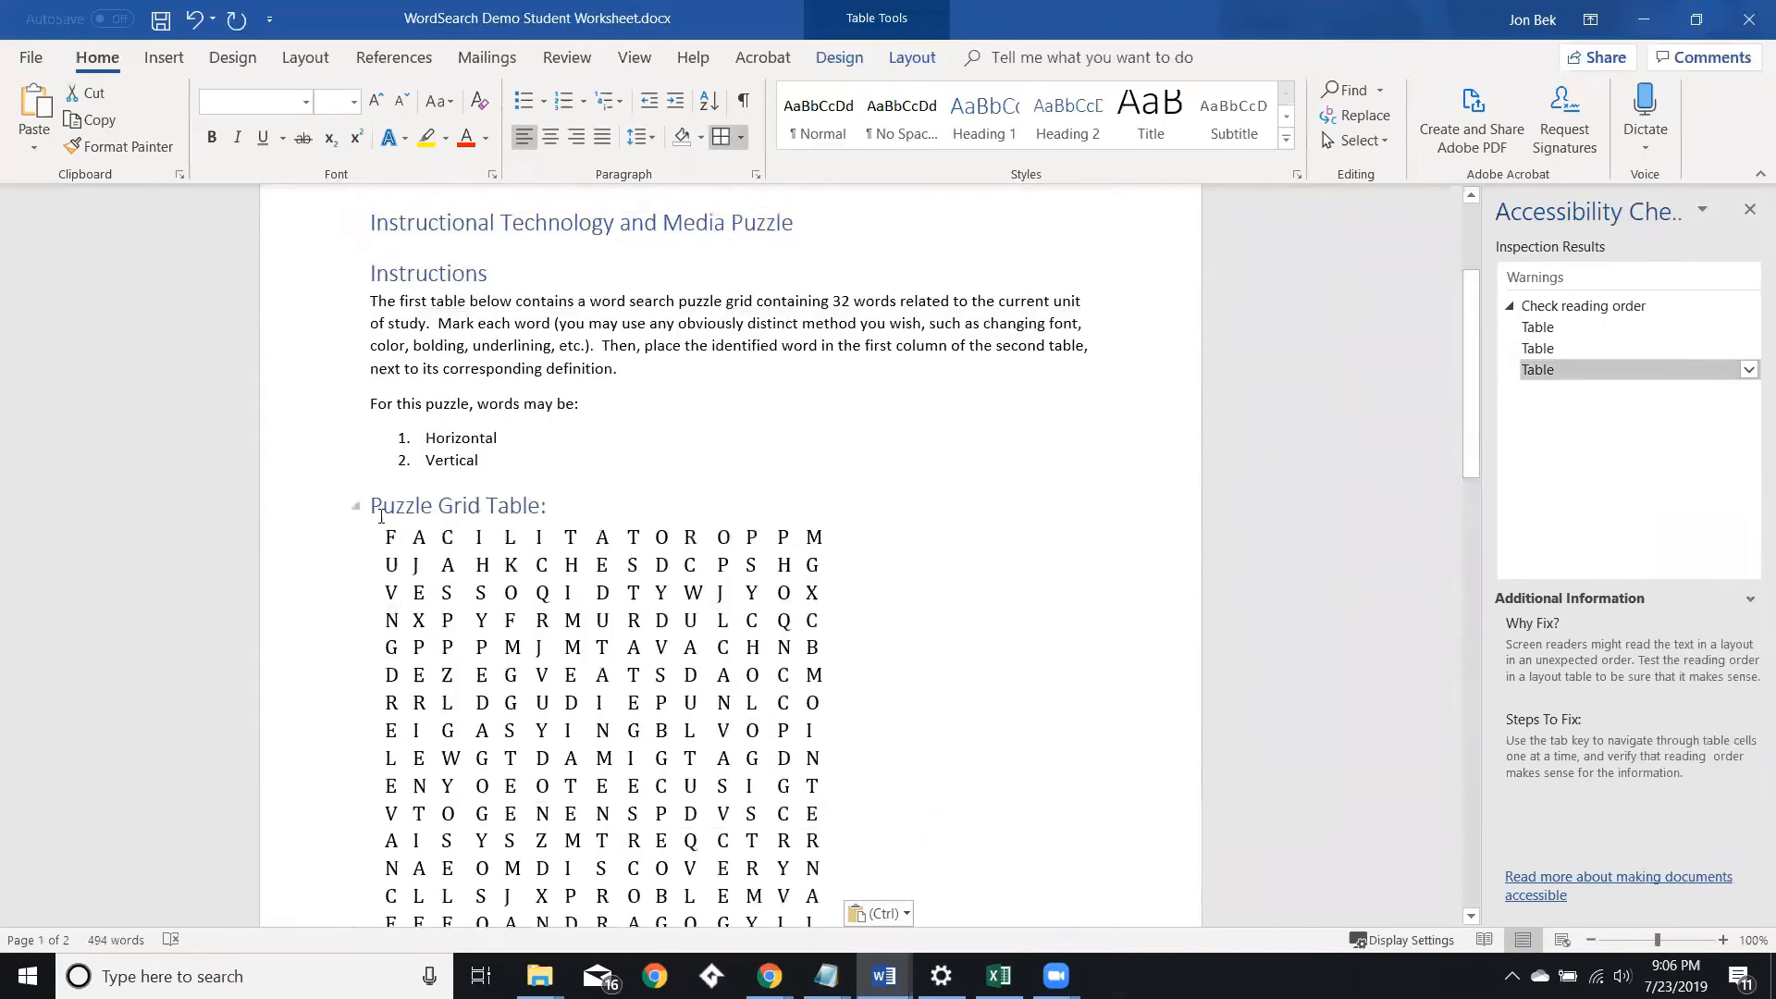
Test the puzzle grid's reading order by tabbing through its cells starting from the first letter.
{"action": "left_click", "coordinate": [393, 534]}
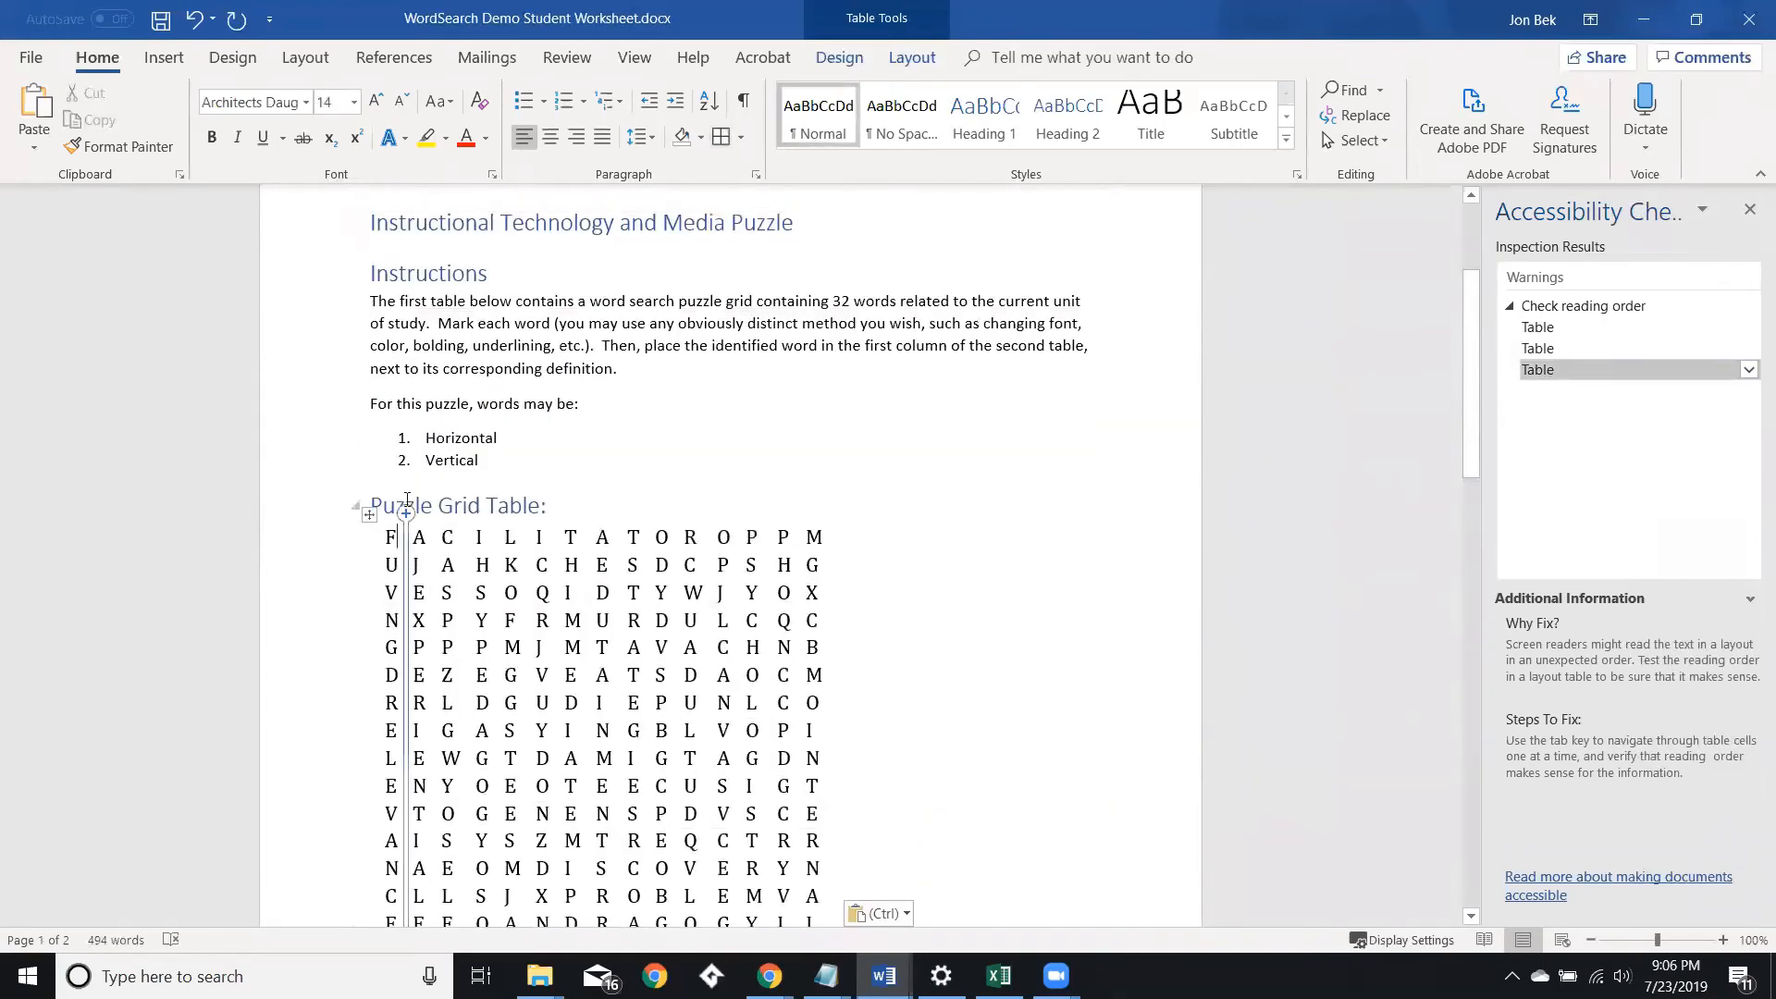
{"action": "key", "text": "Tab"}
{"action": "key", "text": "Tab"}
{"action": "key", "text": "Tab"}
{"action": "key", "text": "Tab"}
{"action": "key", "text": "Tab"}
{"action": "key", "text": "Tab"}
{"action": "key", "text": "Tab"}
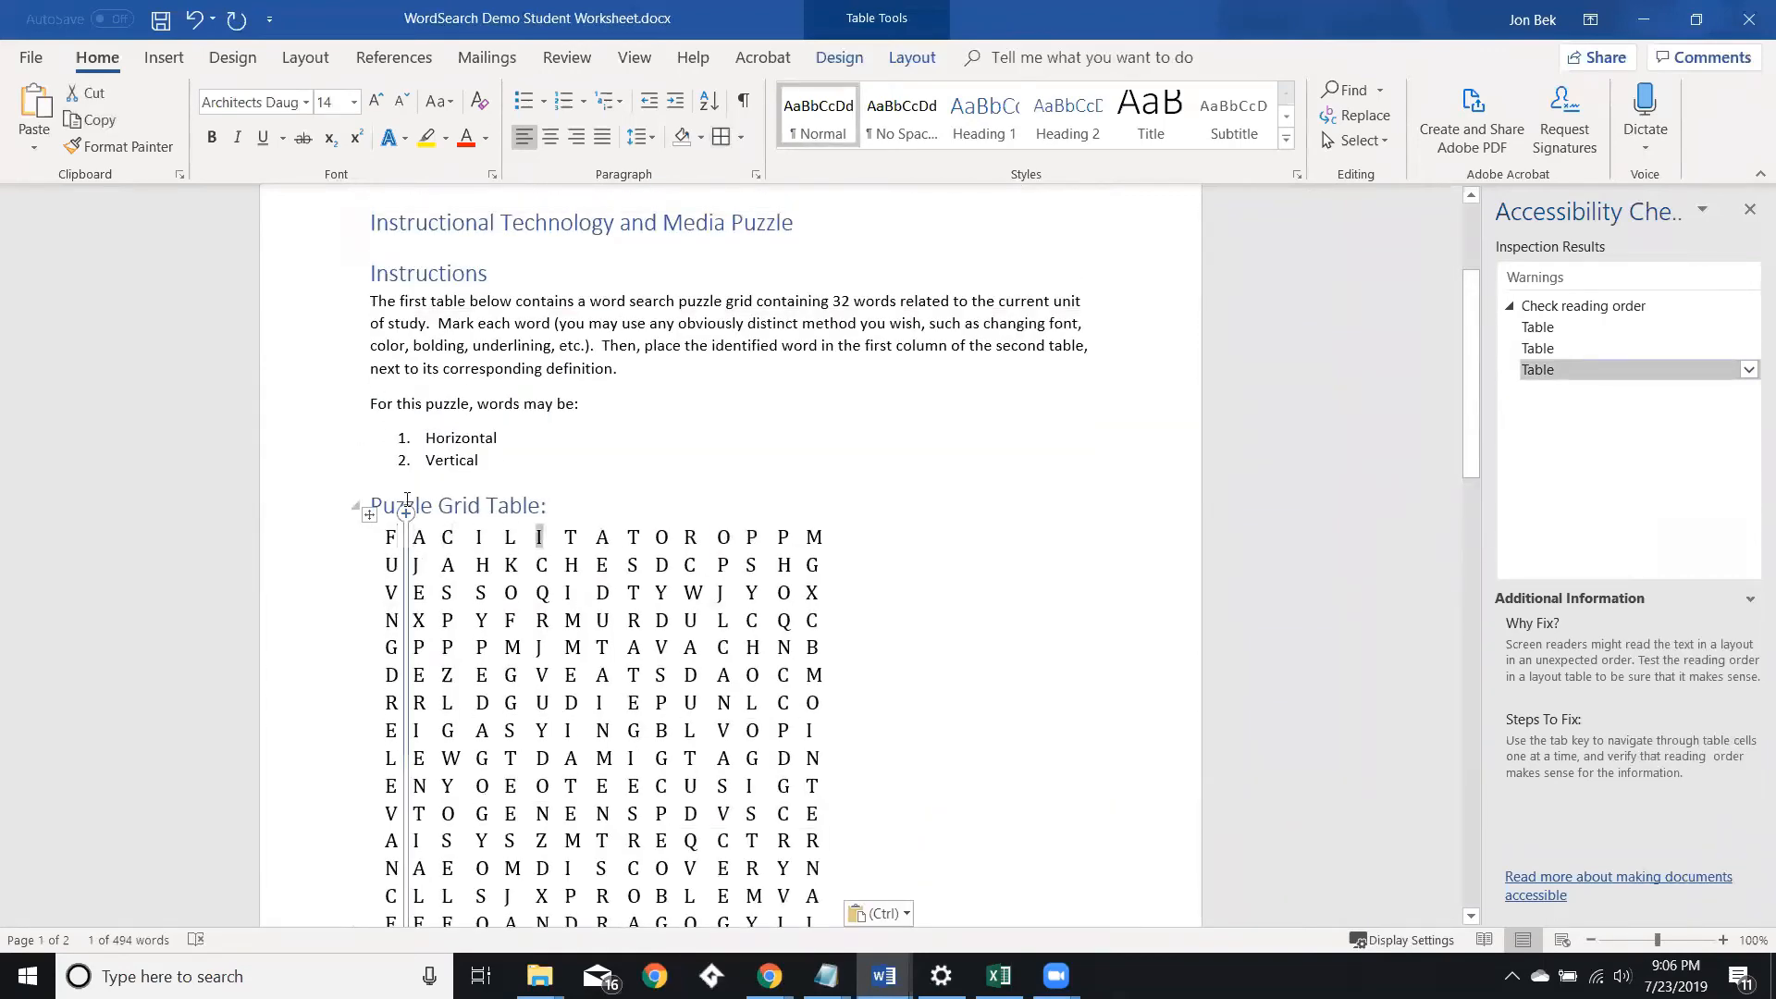
{"action": "key", "text": "Tab"}
{"action": "key", "text": "Tab"}
{"action": "key", "text": "Tab"}
{"action": "key", "text": "Tab"}
{"action": "key", "text": "Tab"}
{"action": "key", "text": "Tab"}
{"action": "key", "text": "Tab"}
{"action": "key", "text": "Down"}
{"action": "key", "text": "Down"}
{"action": "key", "text": "Down"}
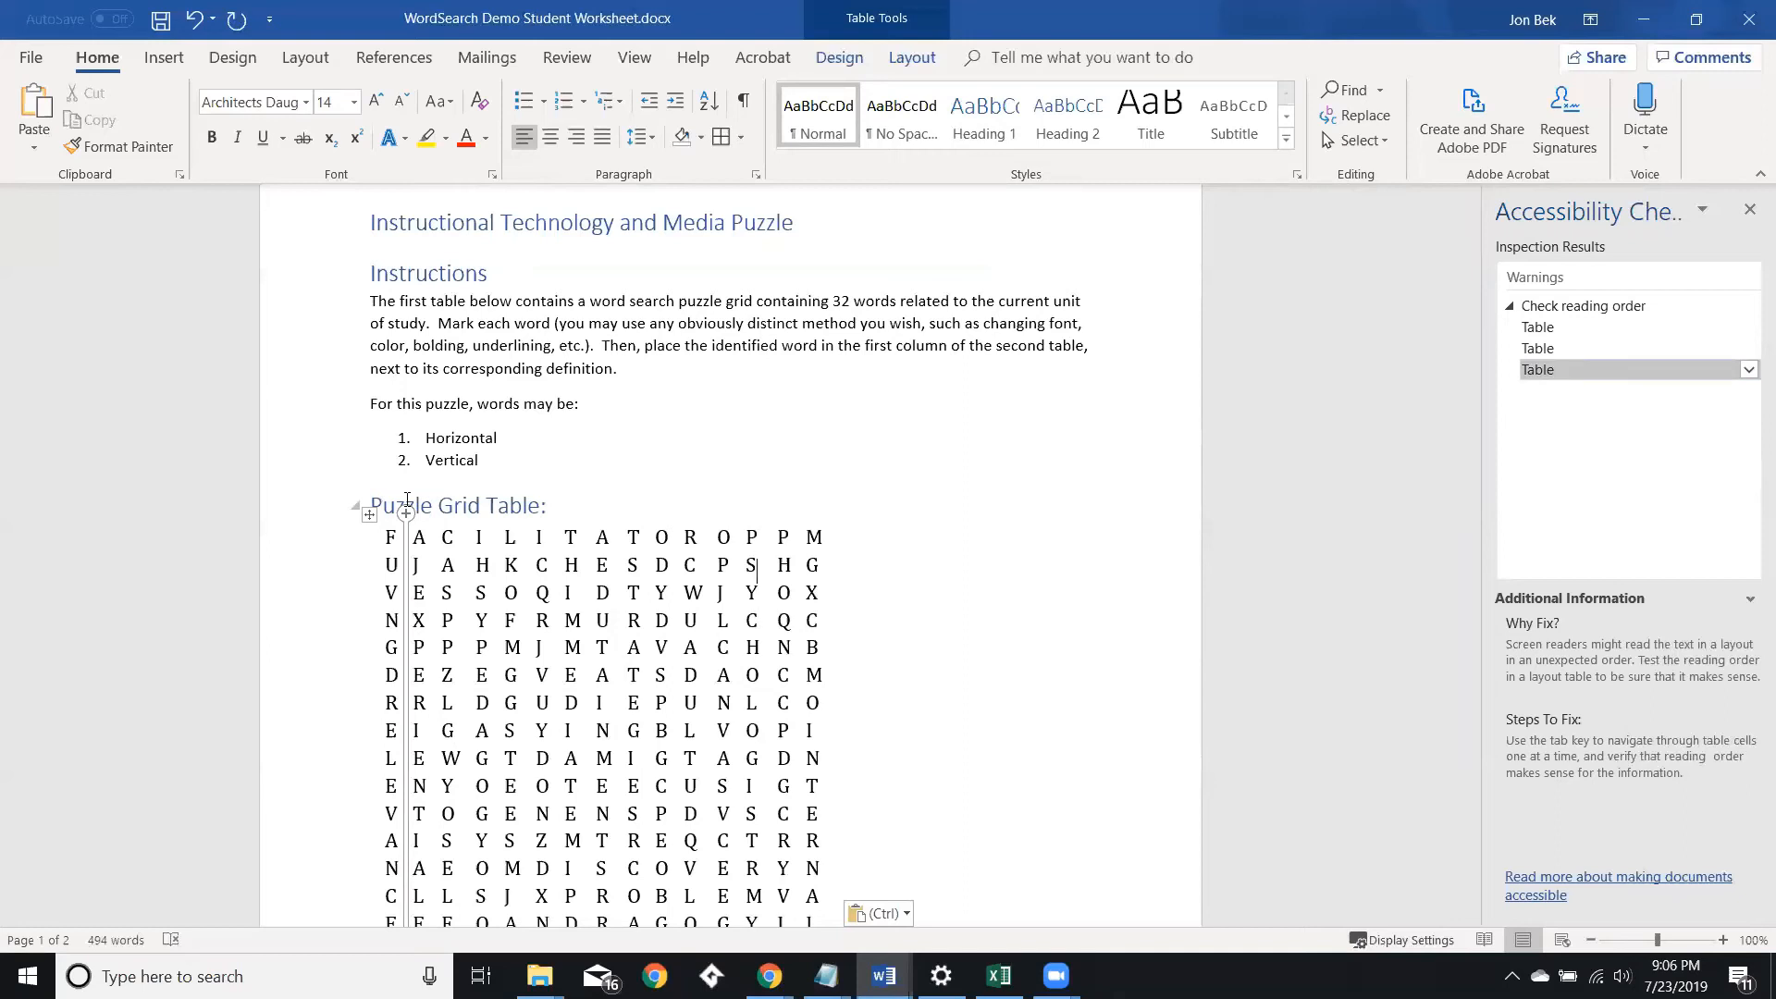
{"action": "key", "text": "Tab"}
{"action": "key", "text": "Tab"}
{"action": "key", "text": "Tab"}
{"action": "key", "text": "Tab"}
{"action": "key", "text": "Tab"}
{"action": "key", "text": "Tab"}
{"action": "key", "text": "Tab"}
{"action": "key", "text": "Tab"}
{"action": "key", "text": "Tab"}
{"action": "key", "text": "Tab"}
{"action": "key", "text": "Tab"}
{"action": "key", "text": "Tab"}
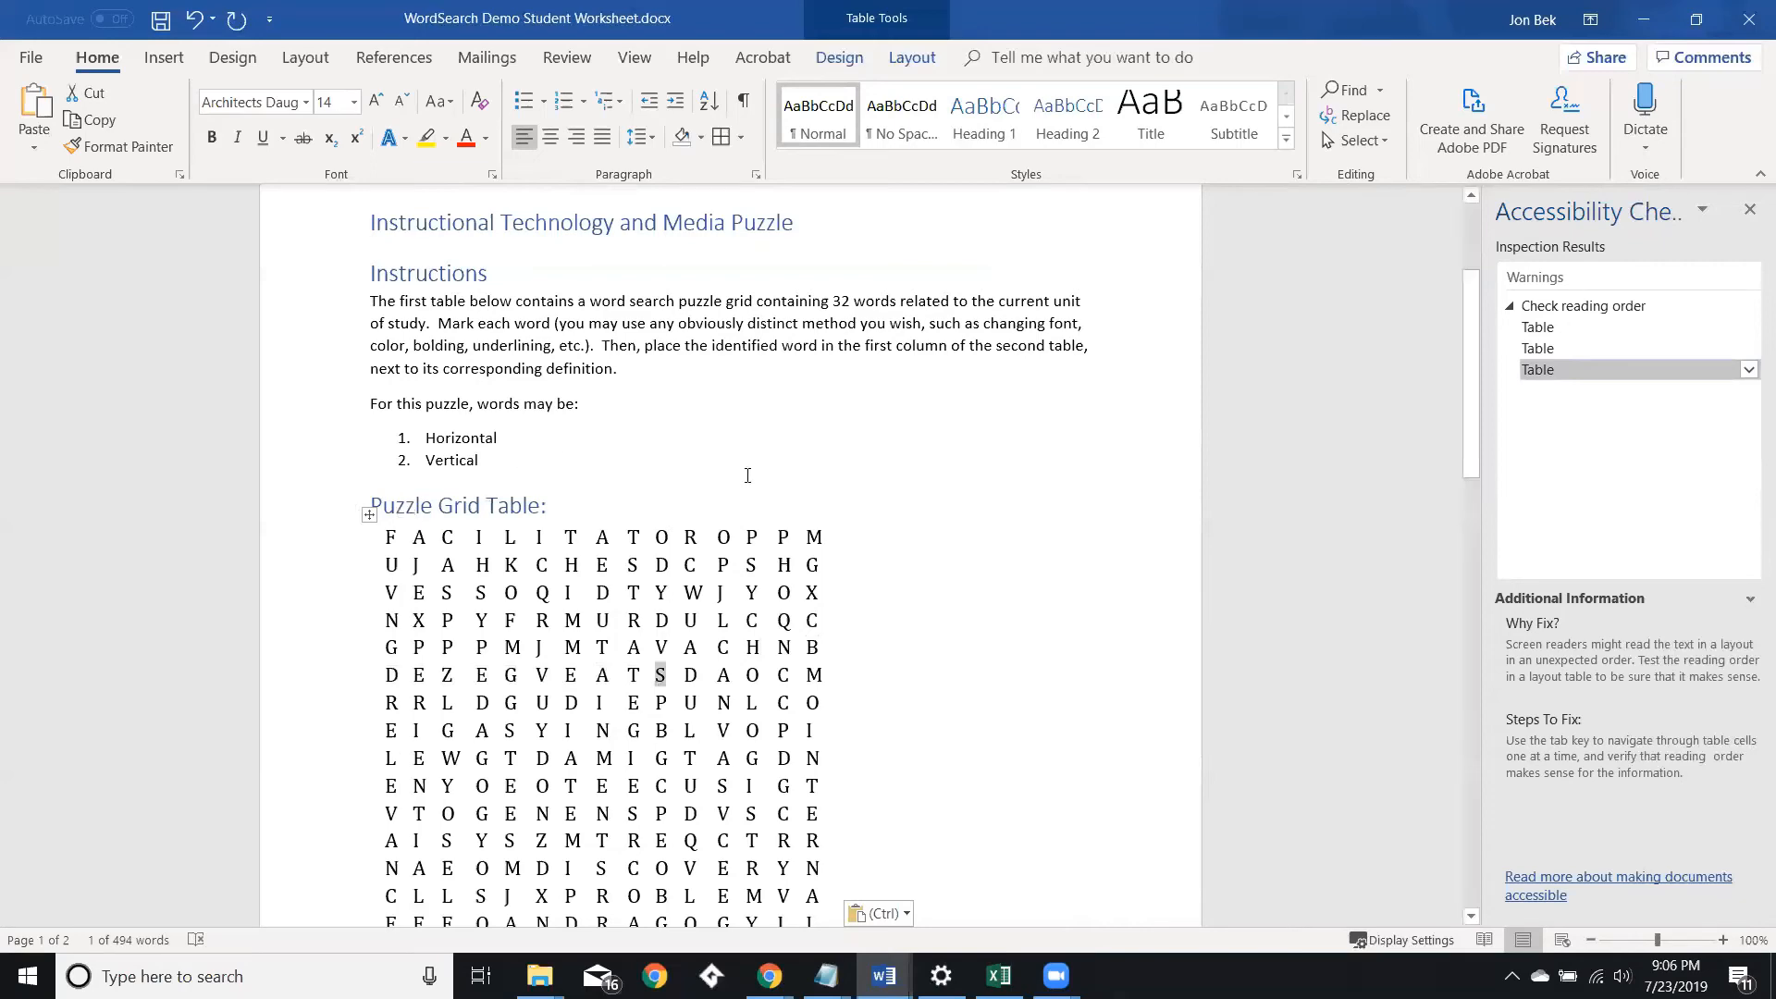
Examine the Definitions Table and return to the top of the document.
{"action": "left_click", "coordinate": [951, 567]}
{"action": "scroll", "coordinate": [909, 585], "scroll_direction": "down", "scroll_amount": 2}
{"action": "scroll", "coordinate": [909, 585], "scroll_direction": "down", "scroll_amount": 14}
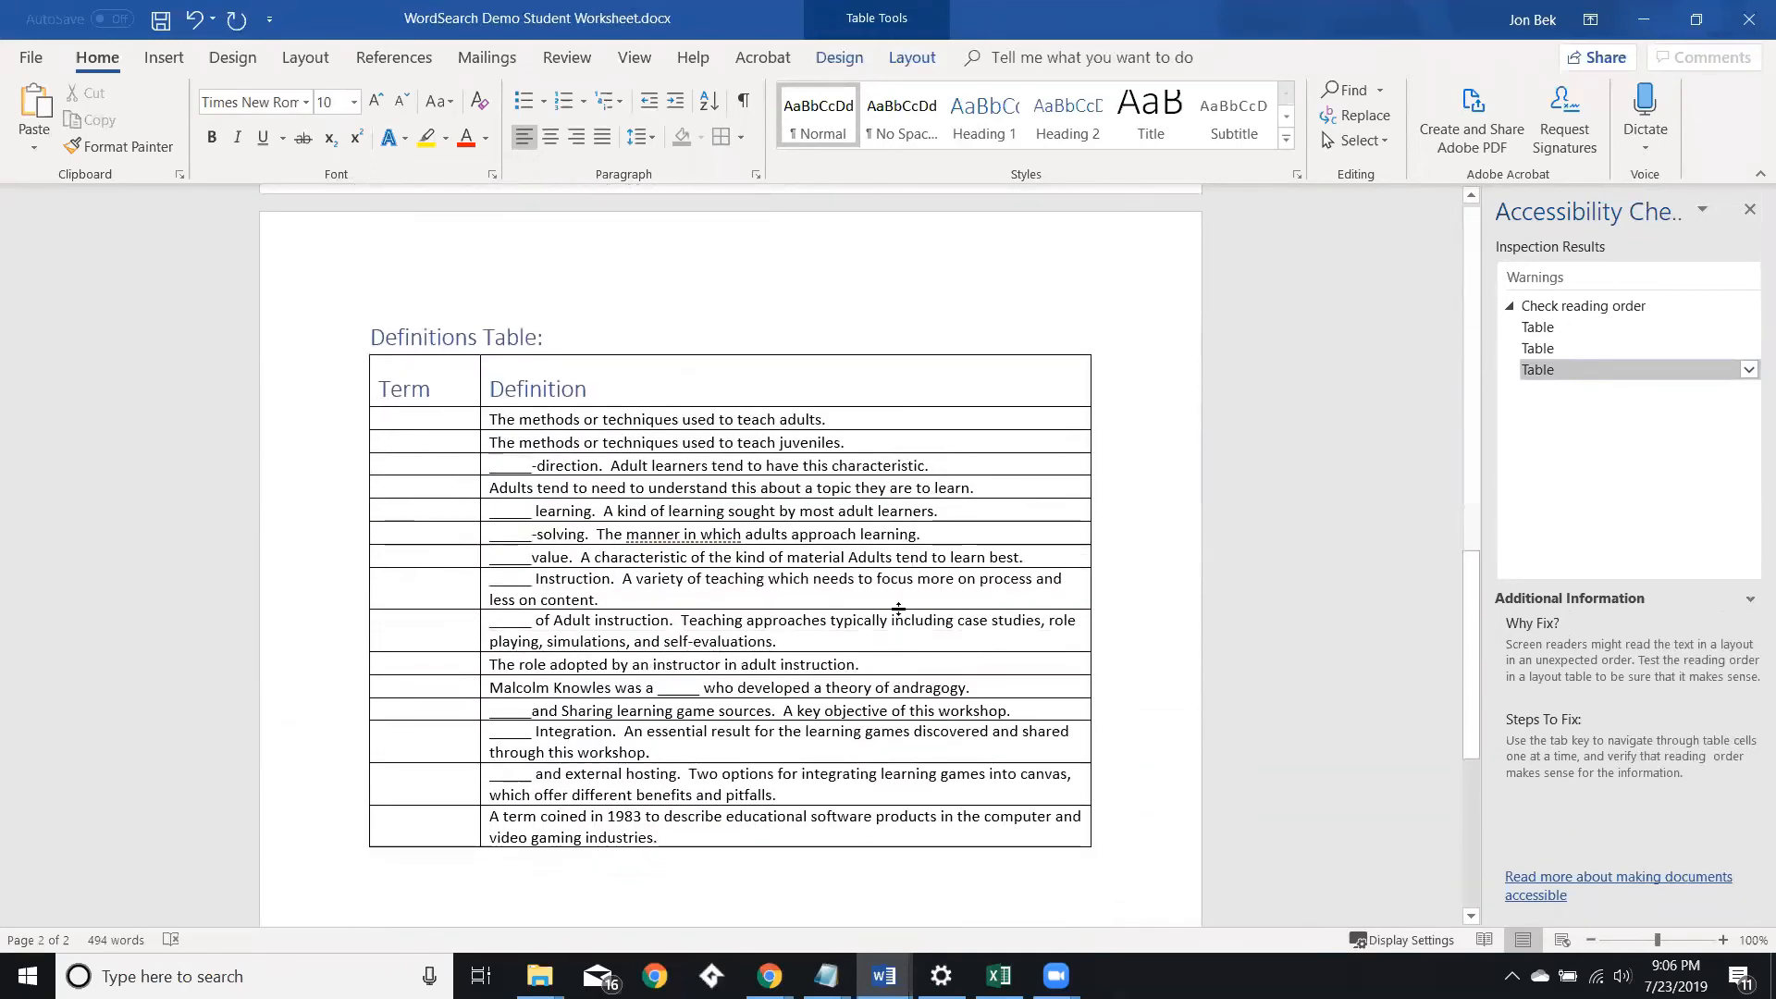
{"action": "scroll", "coordinate": [875, 638], "scroll_direction": "down", "scroll_amount": 3}
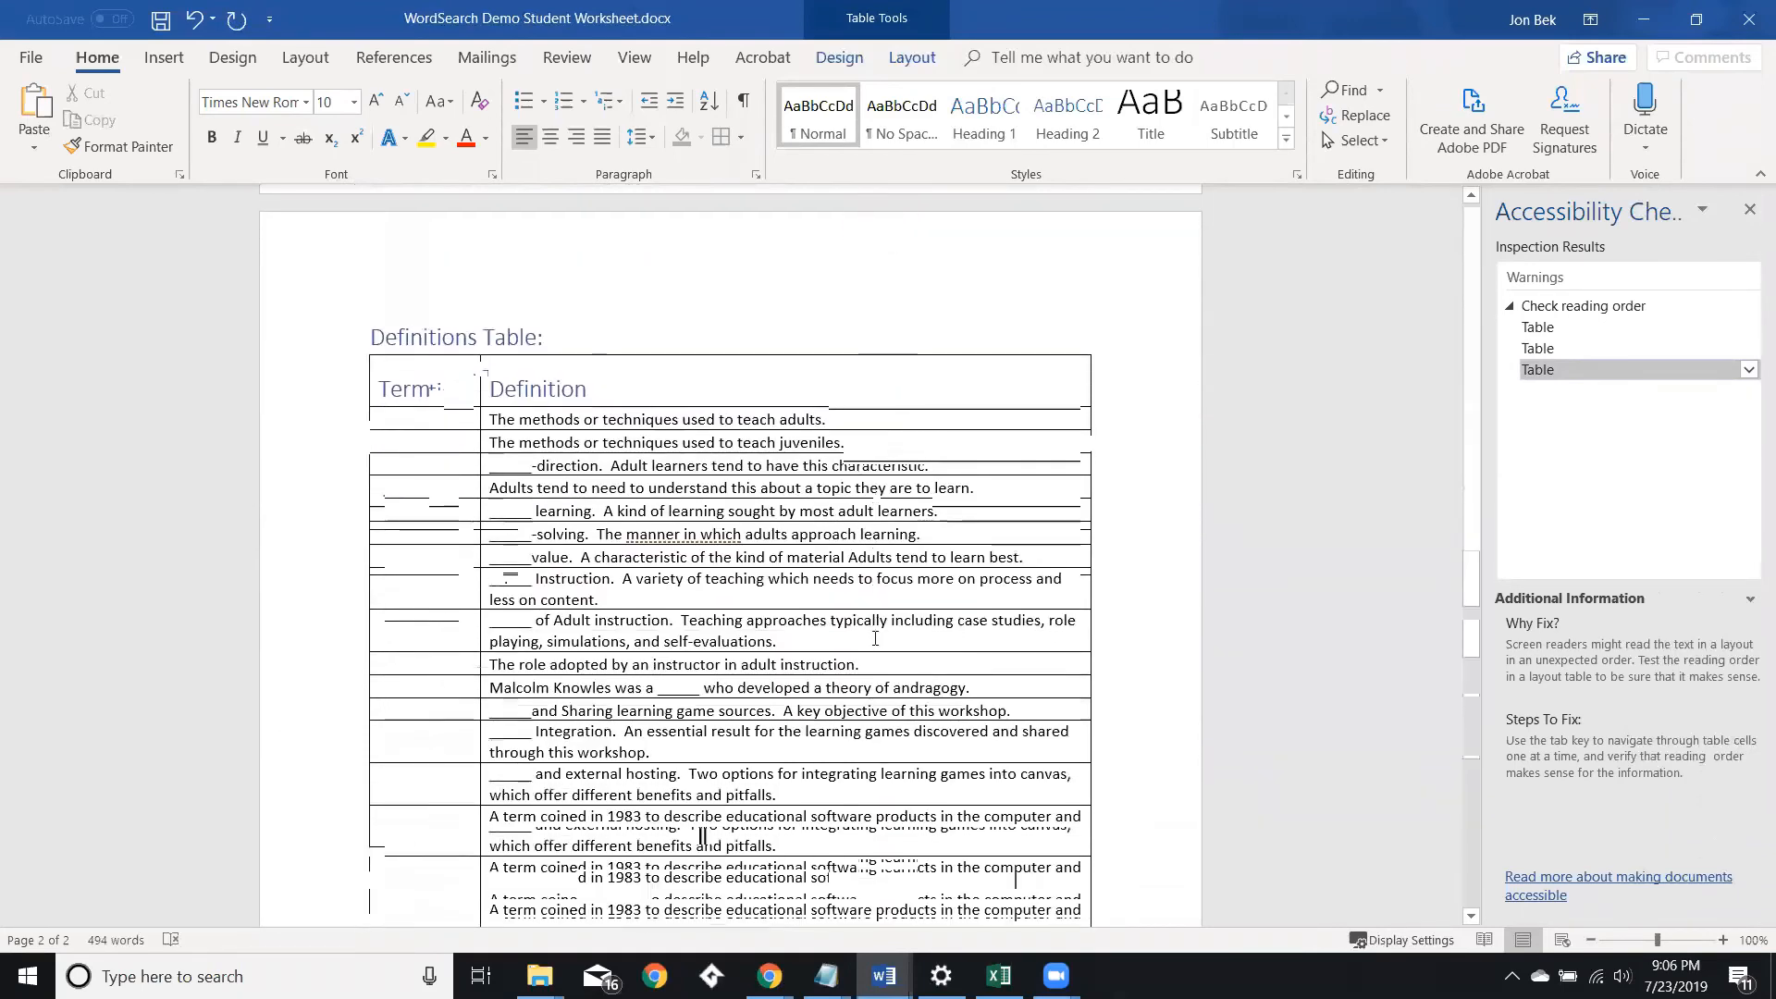
{"action": "scroll", "coordinate": [875, 639], "scroll_direction": "up", "scroll_amount": 15}
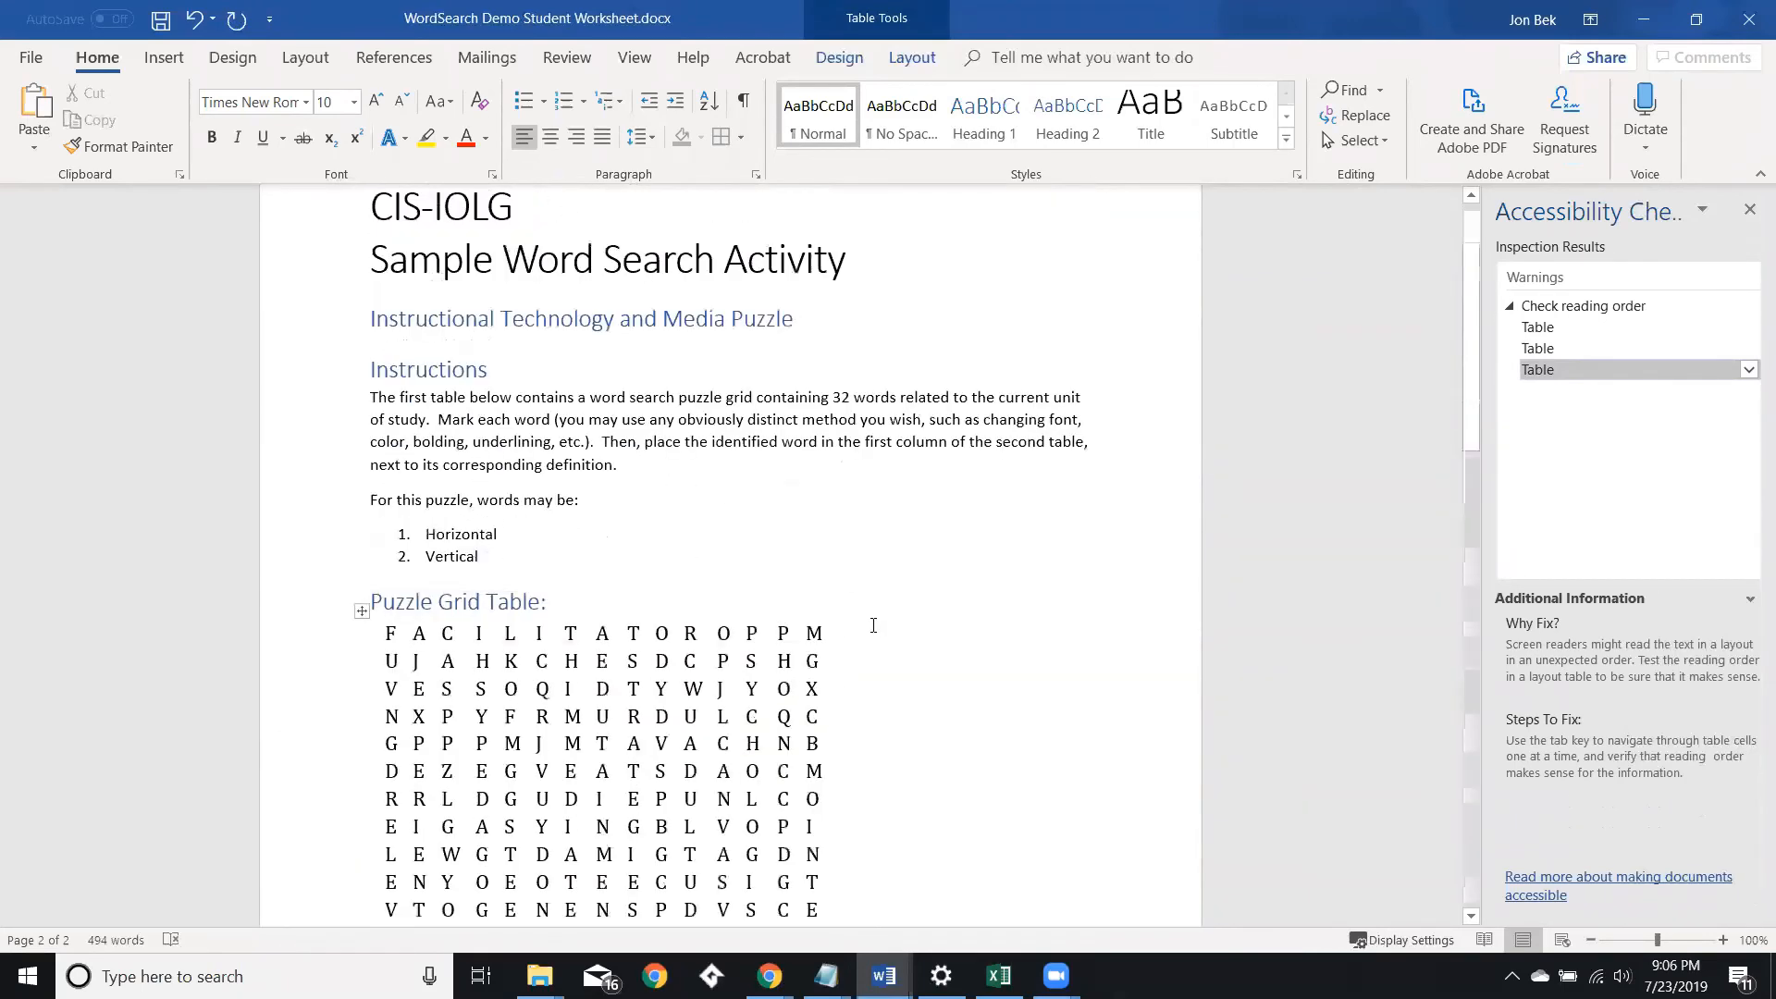